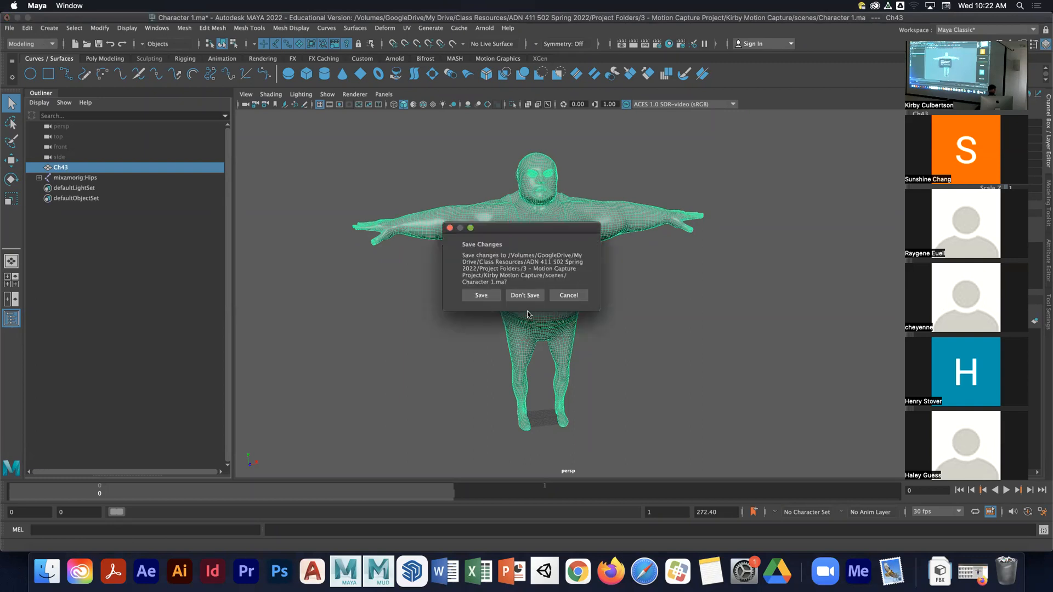
# - Discard unsaved changes to Character 1.ma to start an empty scene
pyautogui.click(524, 295)
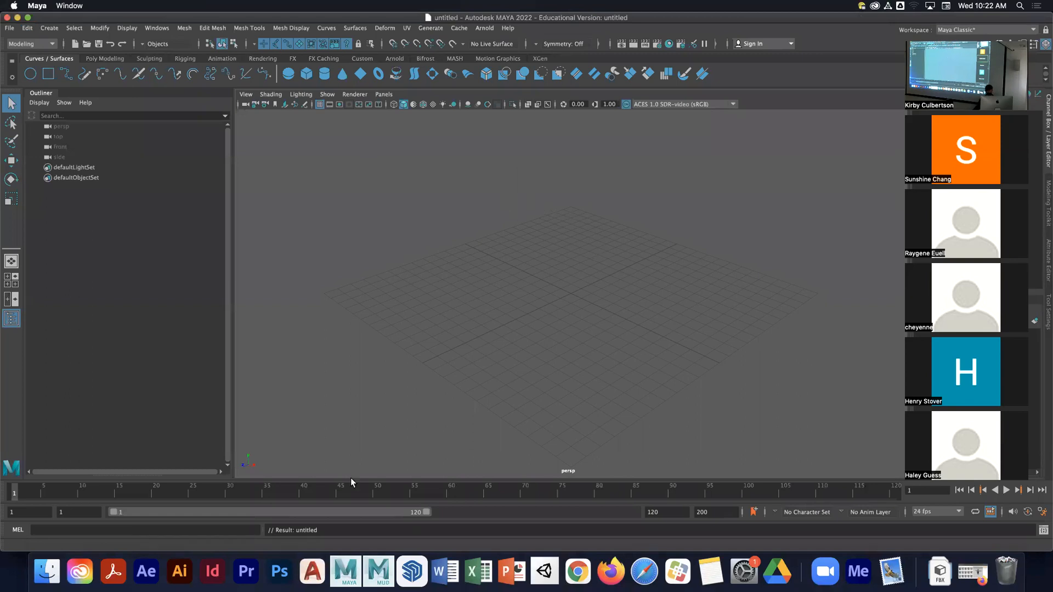
# - Open the Kirby Motion Capture project folder in Finder
pyautogui.click(46, 571)
pyautogui.moveTo(739, 89); pyautogui.dragTo(681, 95)
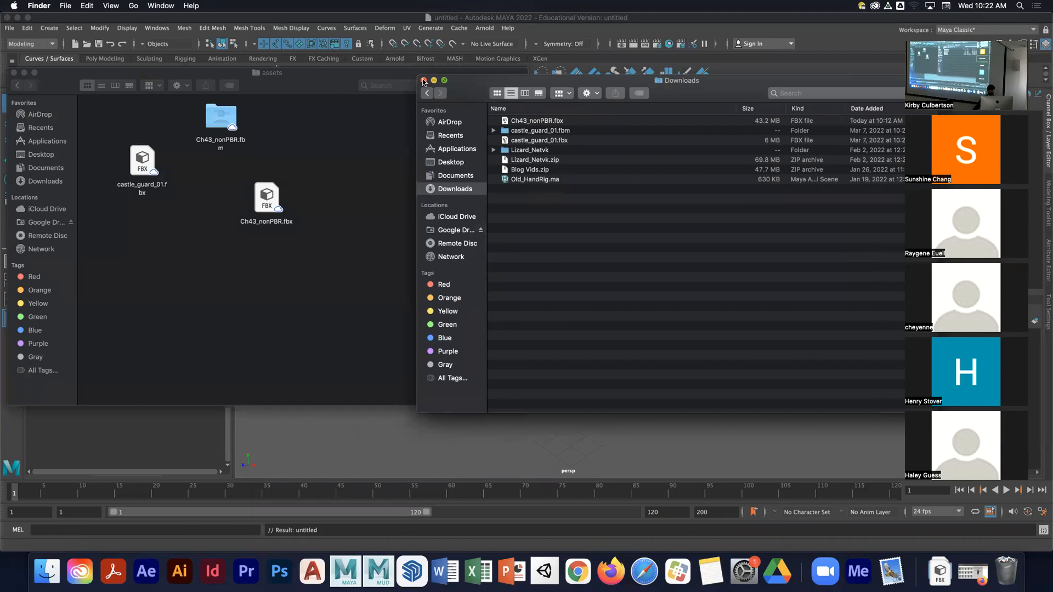
pyautogui.click(342, 84)
pyautogui.click(16, 86)
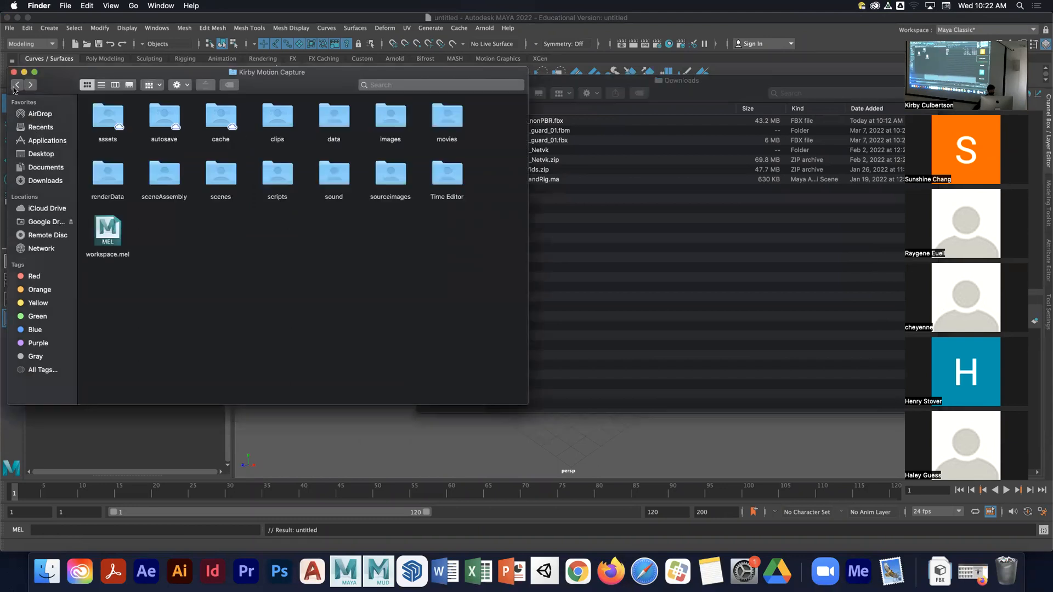
pyautogui.click(16, 85)
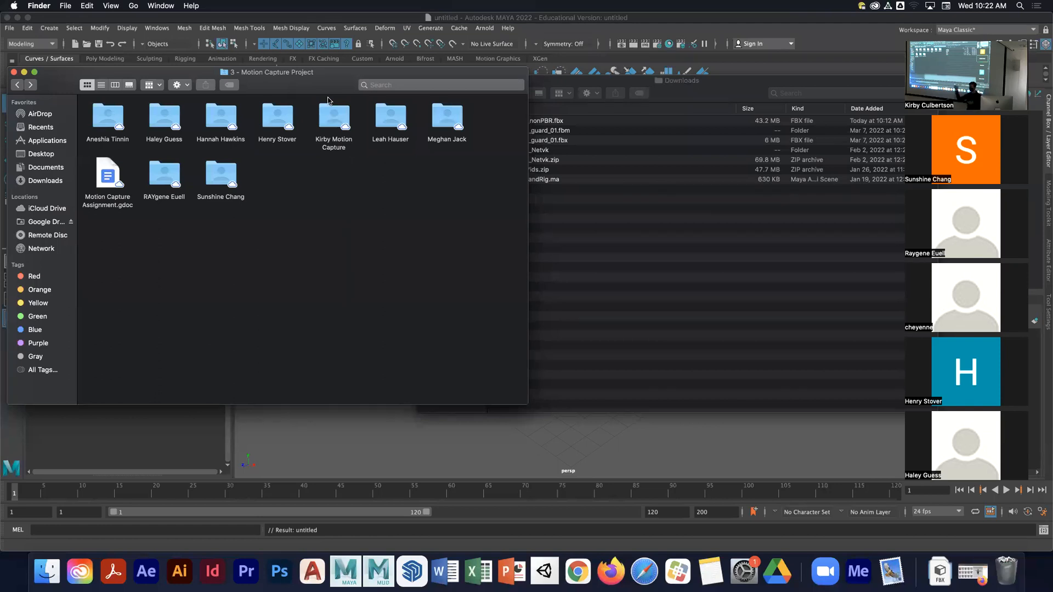
pyautogui.doubleClick(331, 125)
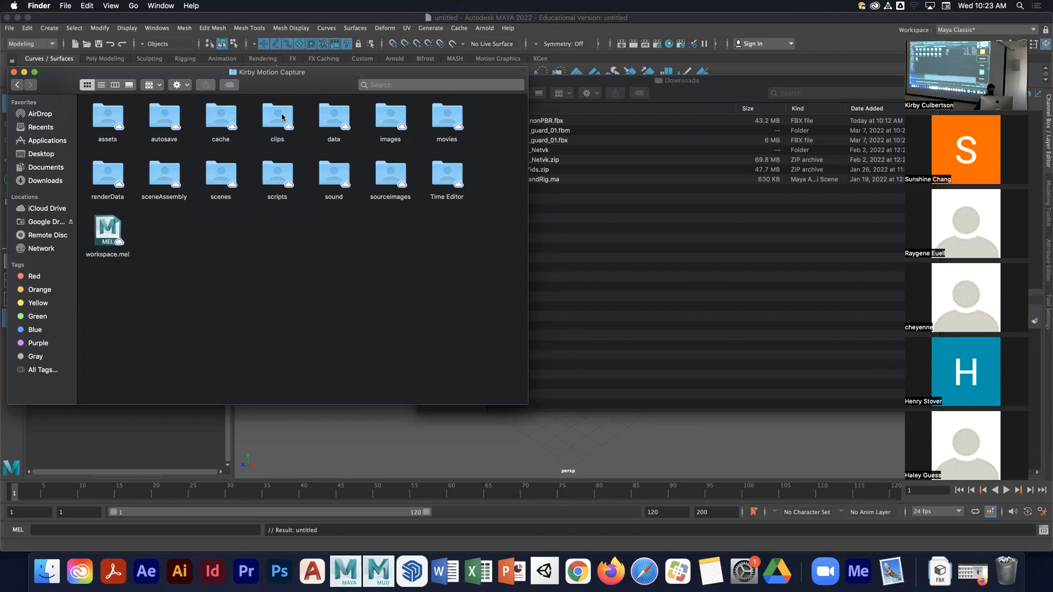
# - Review the current project's folder locations in the Project Window without changing them
pyautogui.click(371, 28)
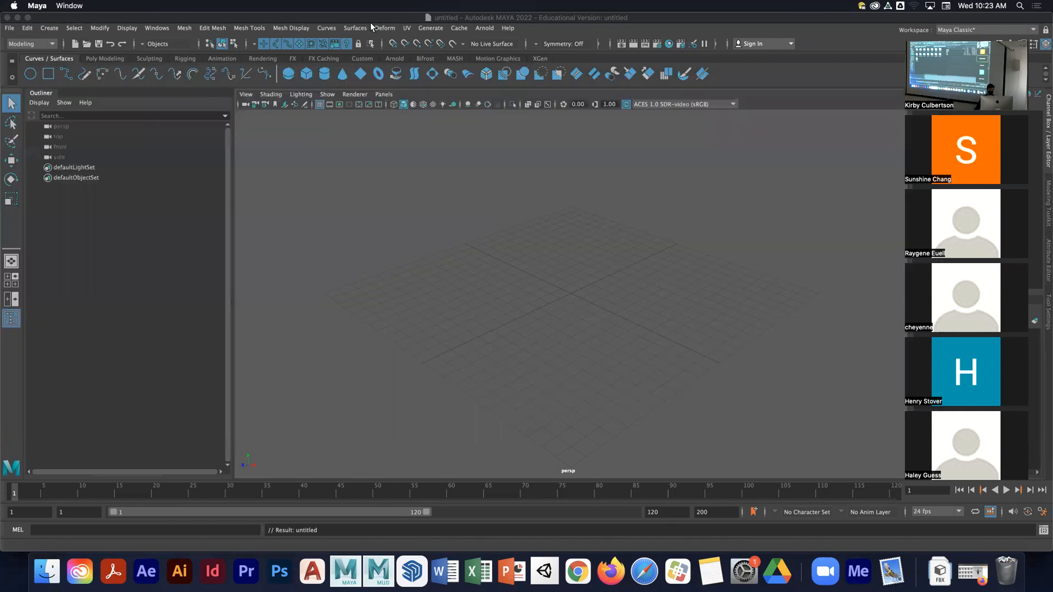
pyautogui.click(9, 27)
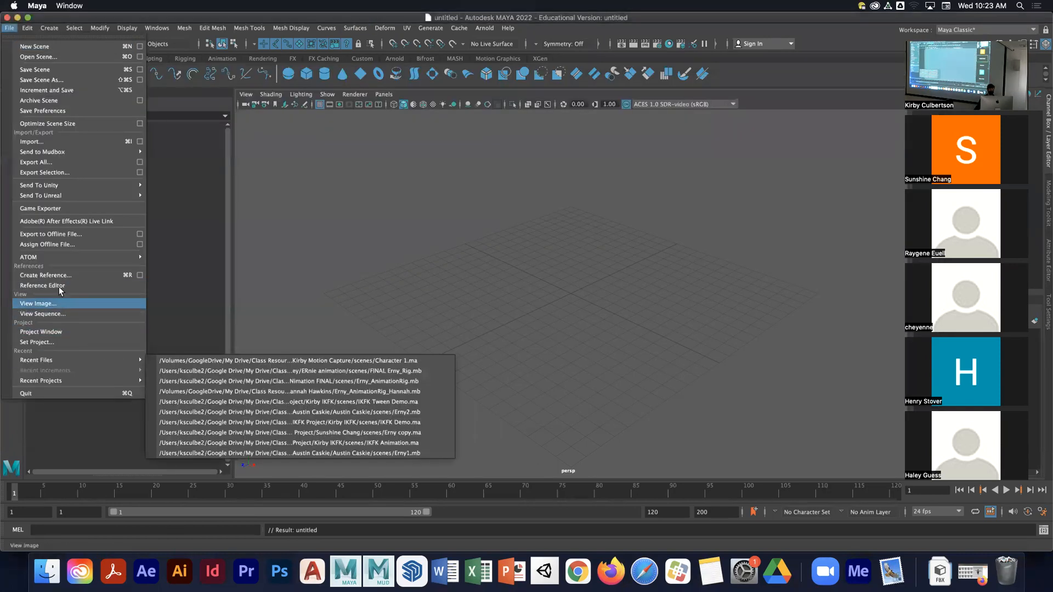
pyautogui.click(49, 332)
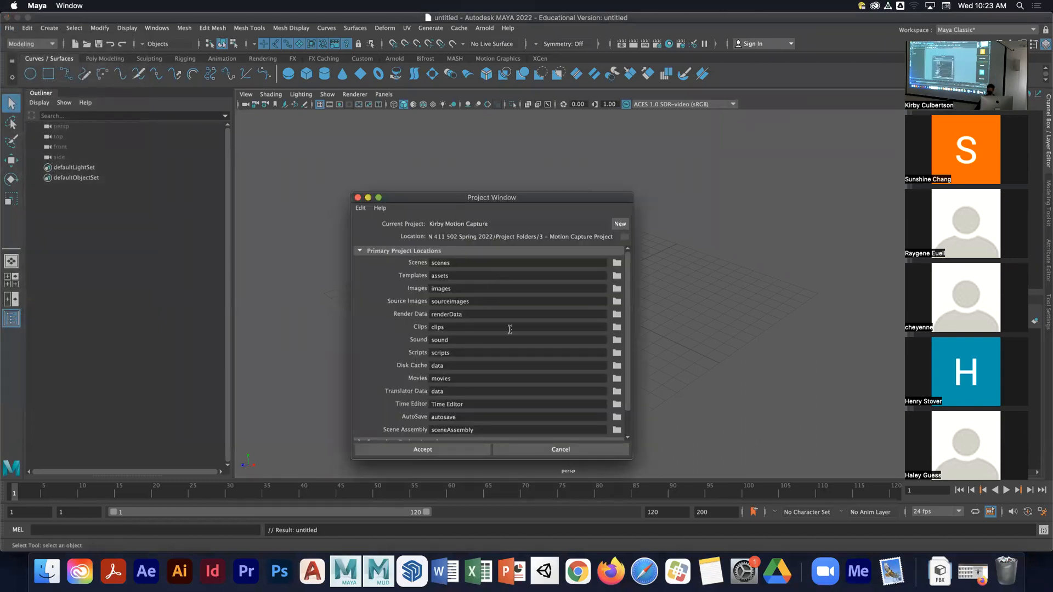
pyautogui.click(570, 450)
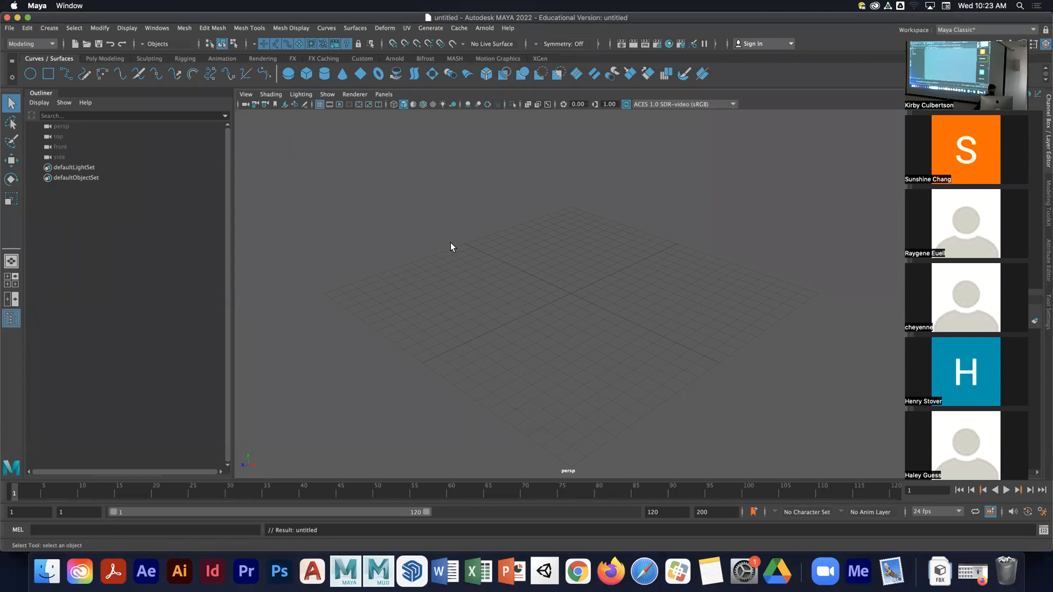
# - Open the project's assets folder in Finder and rearrange the Ch43_nonPBR files
pyautogui.click(53, 577)
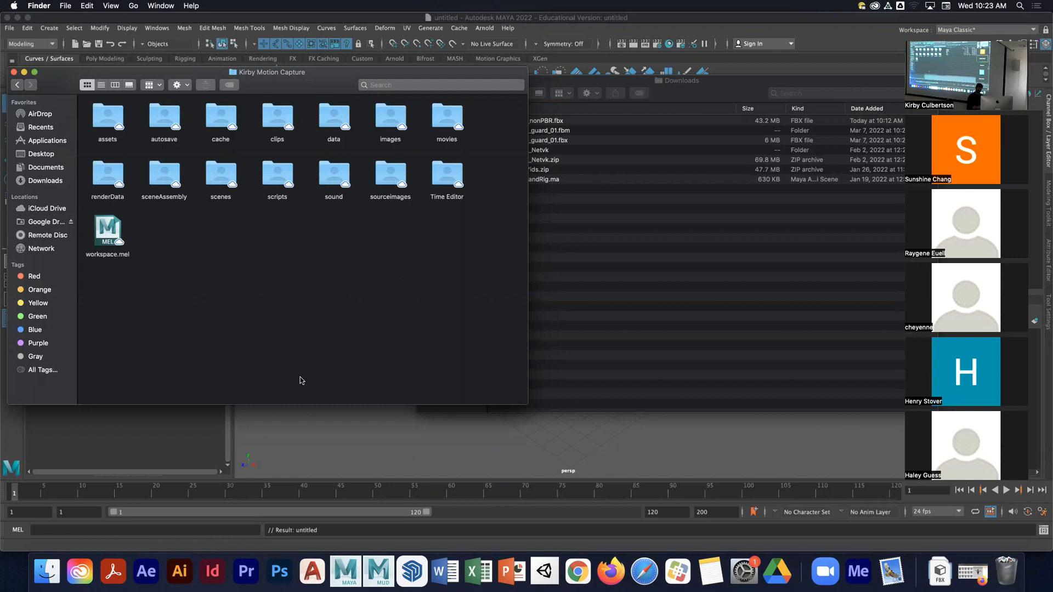
pyautogui.doubleClick(104, 118)
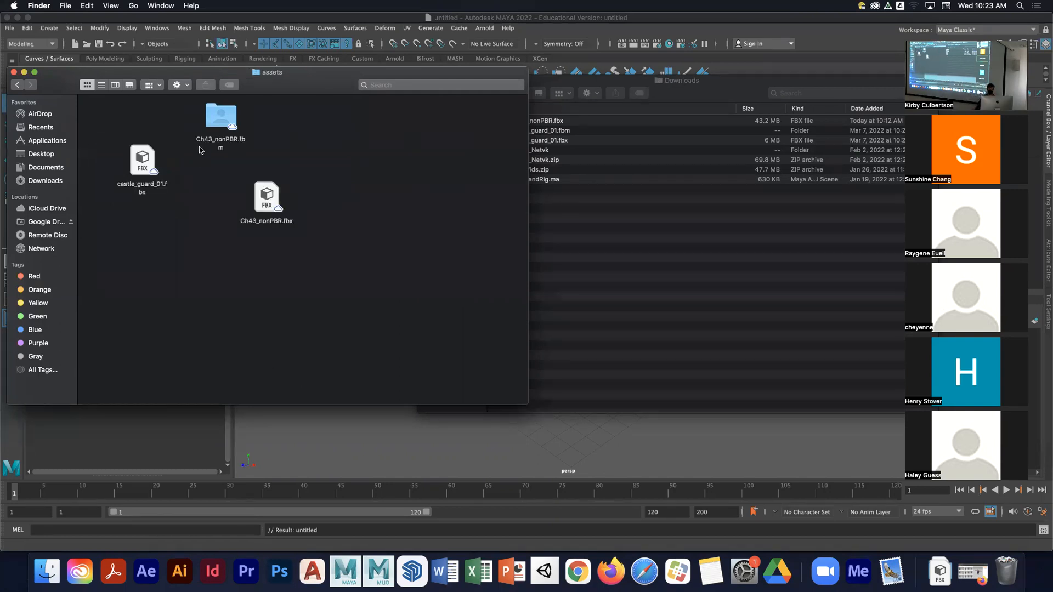
pyautogui.moveTo(223, 118); pyautogui.dragTo(148, 229)
pyautogui.moveTo(258, 196); pyautogui.dragTo(208, 160)
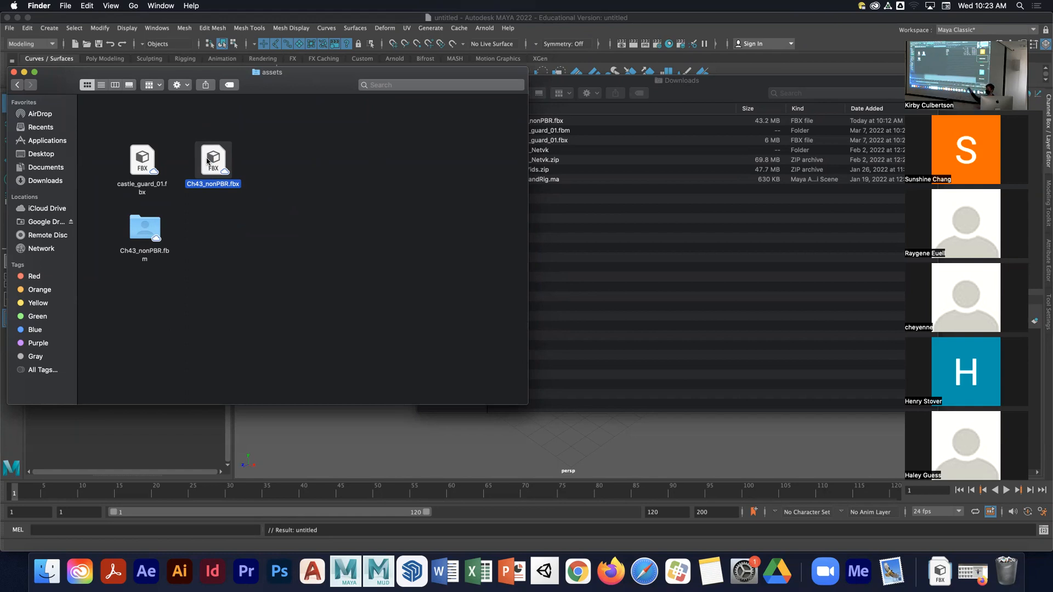
# - Browse the project's sound folder and return to the assets folder
pyautogui.click(17, 85)
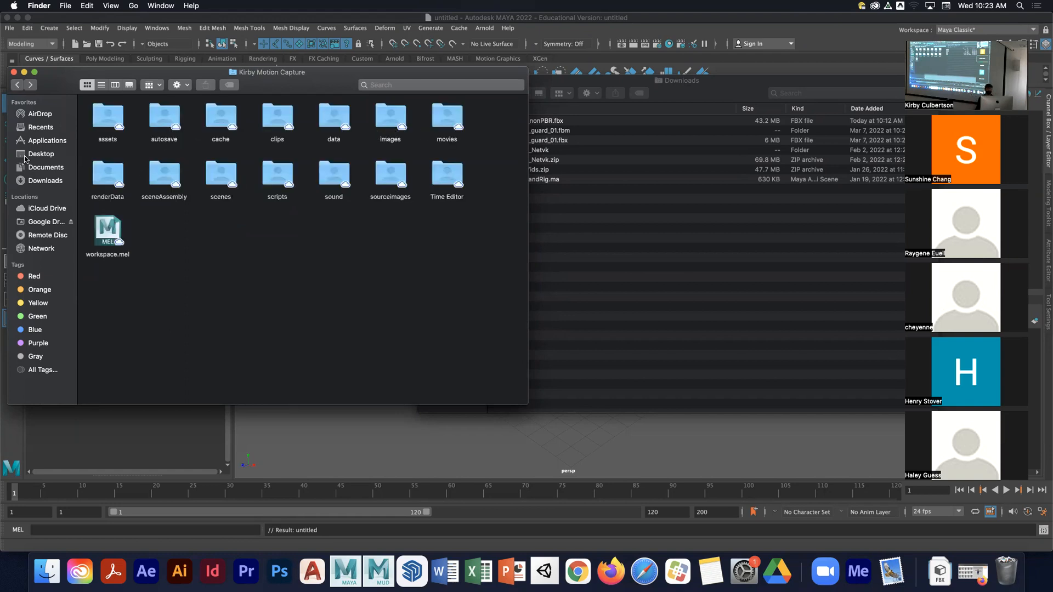
pyautogui.doubleClick(331, 181)
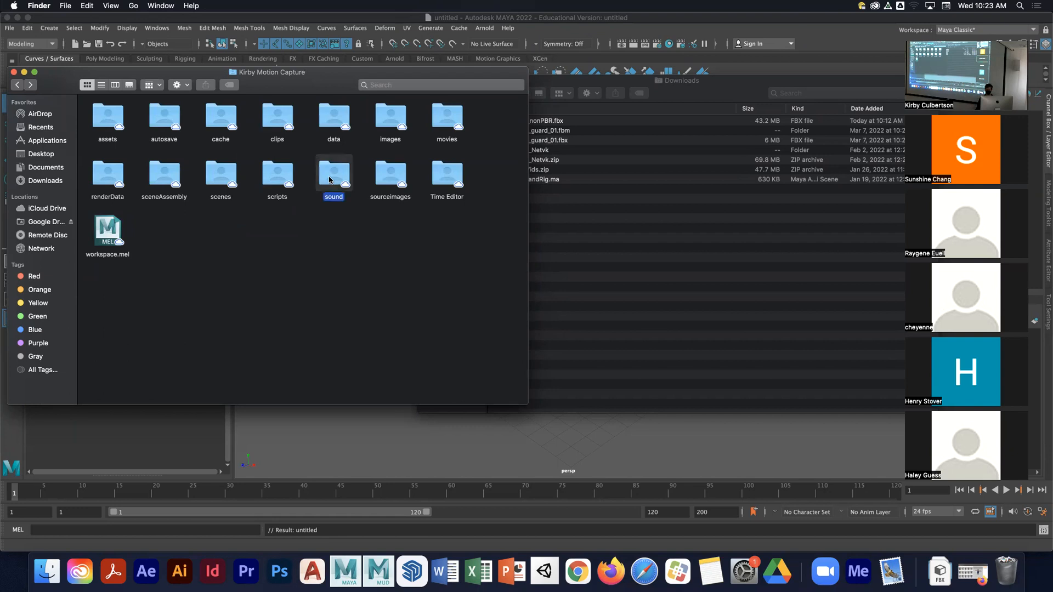
pyautogui.click(17, 84)
pyautogui.doubleClick(108, 131)
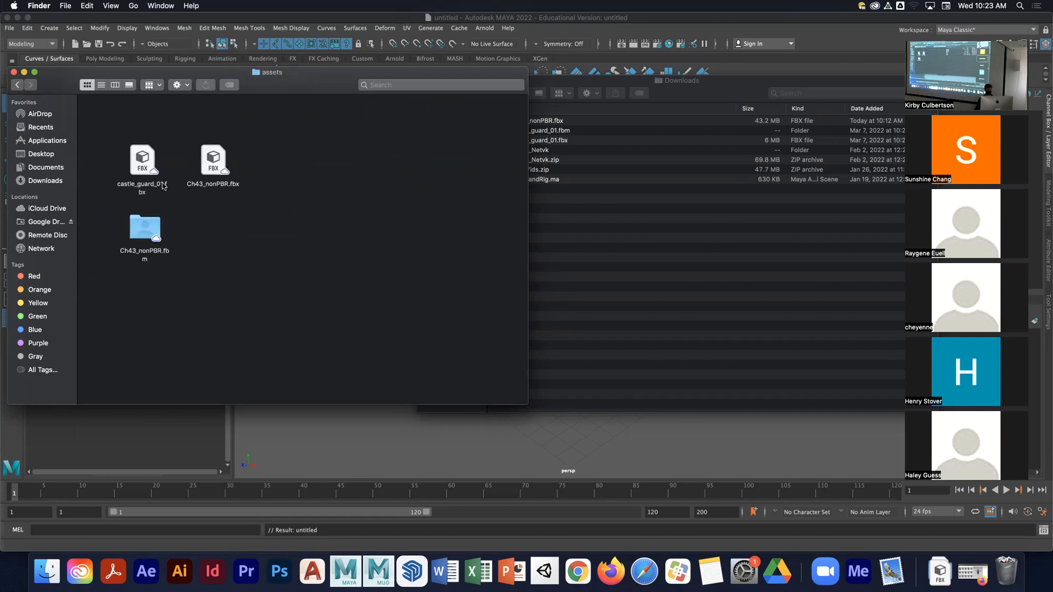
# - Arrange the assets folder's files in a row and select Ch43_nonPBR.fbx
pyautogui.moveTo(144, 160); pyautogui.dragTo(141, 131)
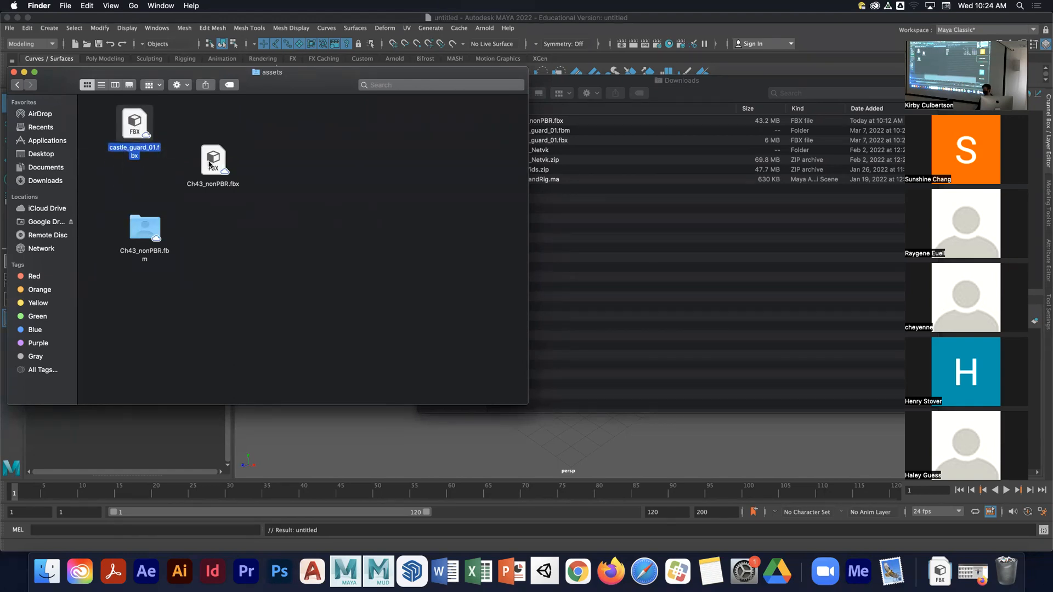
pyautogui.moveTo(208, 164); pyautogui.dragTo(195, 128)
pyautogui.moveTo(147, 228); pyautogui.dragTo(274, 132)
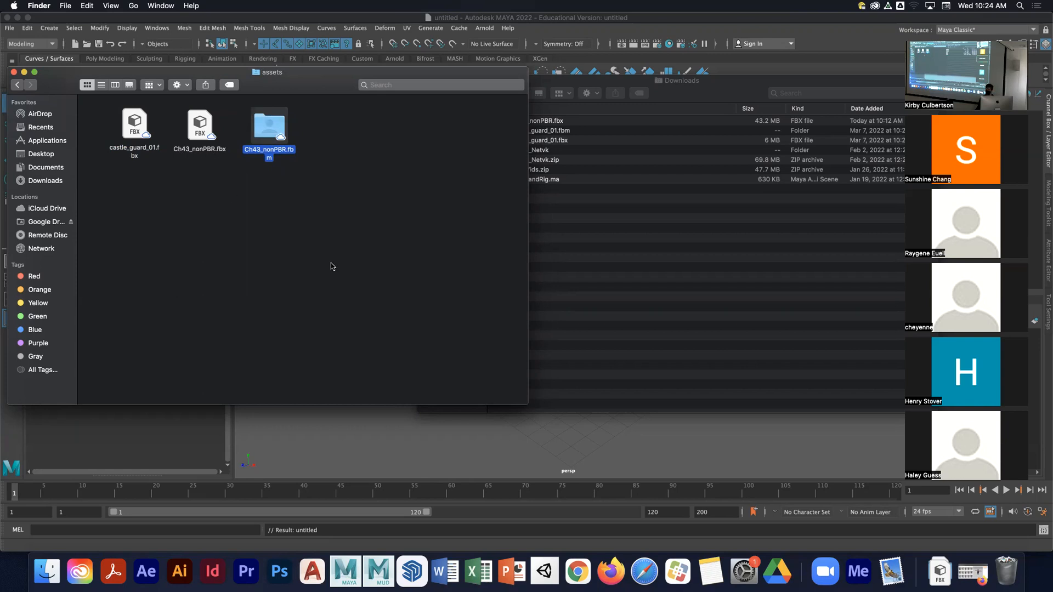
pyautogui.click(193, 148)
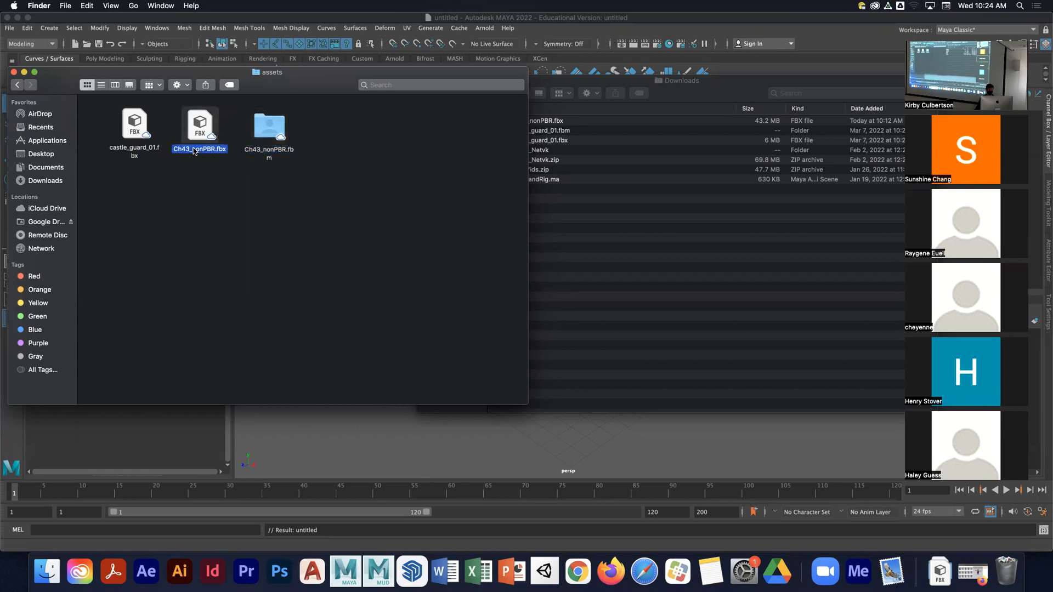
# - Close the Downloads and assets Finder windows and return to the Maya scene
pyautogui.click(732, 95)
pyautogui.moveTo(476, 84); pyautogui.dragTo(419, 111)
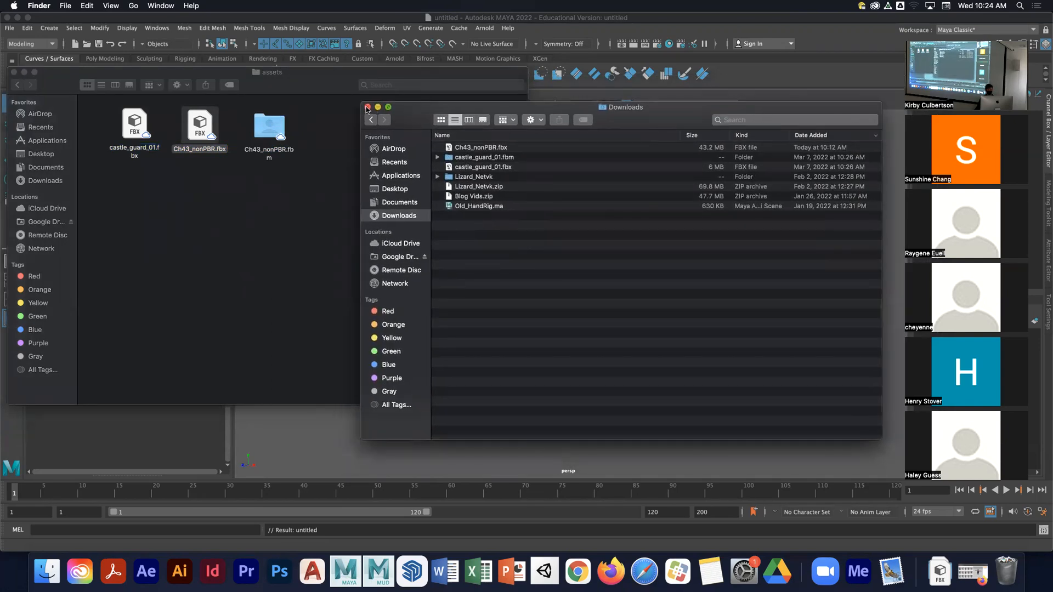
pyautogui.click(367, 107)
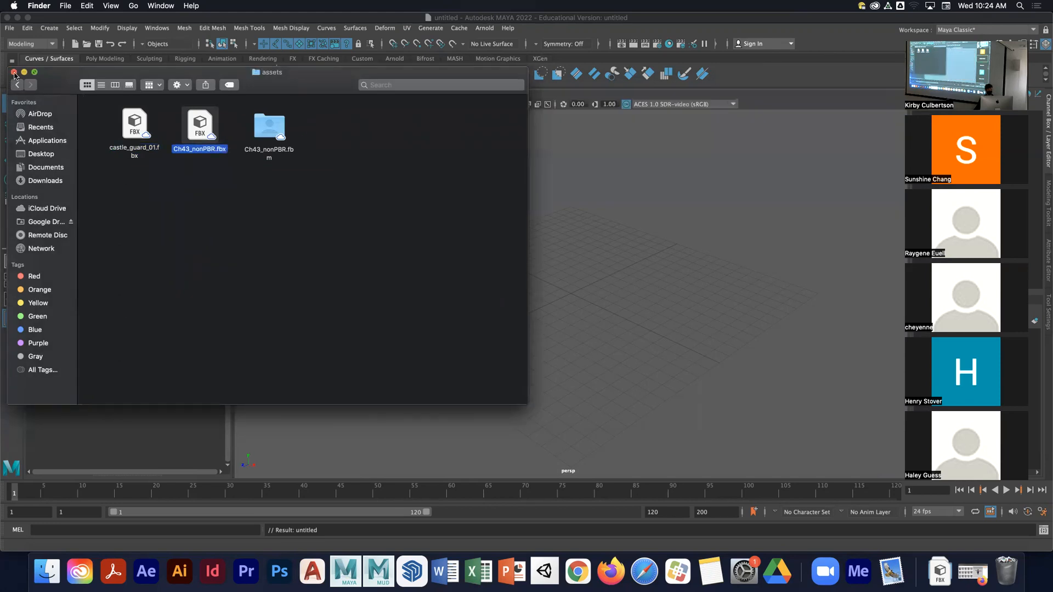
pyautogui.click(15, 72)
pyautogui.click(599, 202)
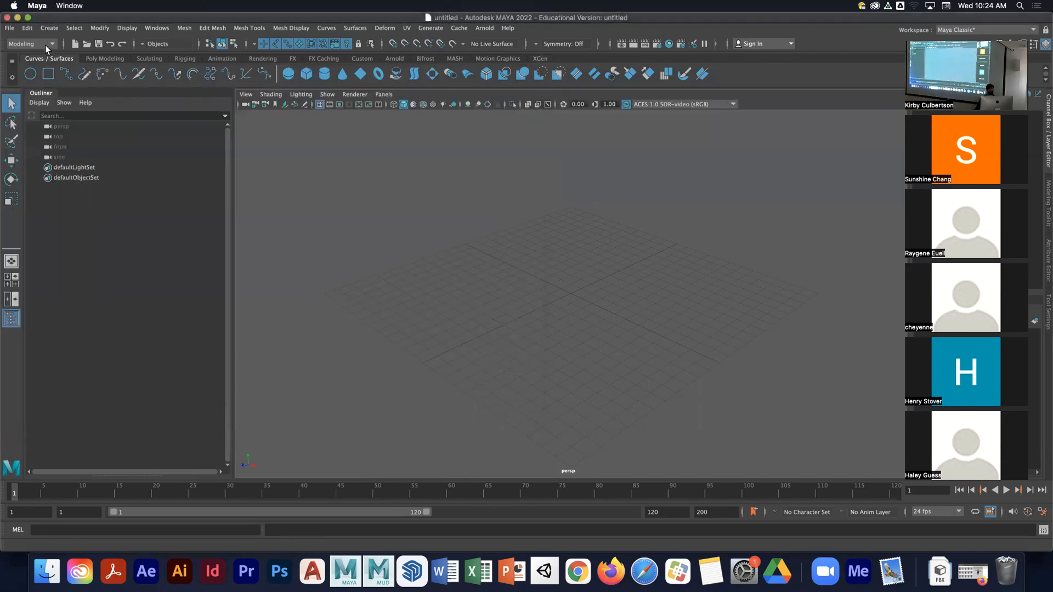
# - Import Ch43_nonPBR.fbx from the project's assets folder into the scene
pyautogui.click(8, 29)
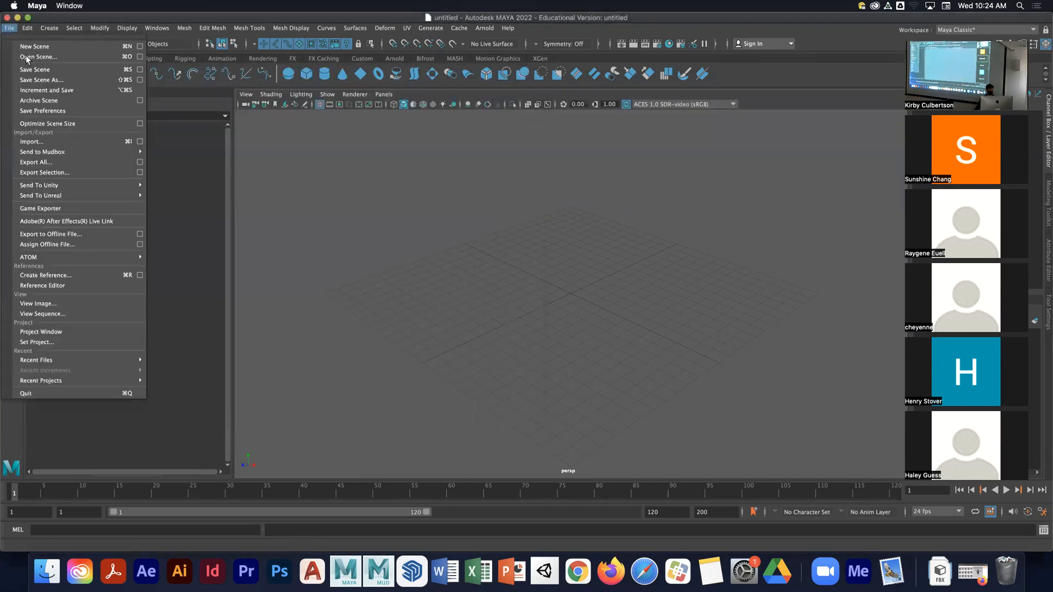
pyautogui.click(63, 143)
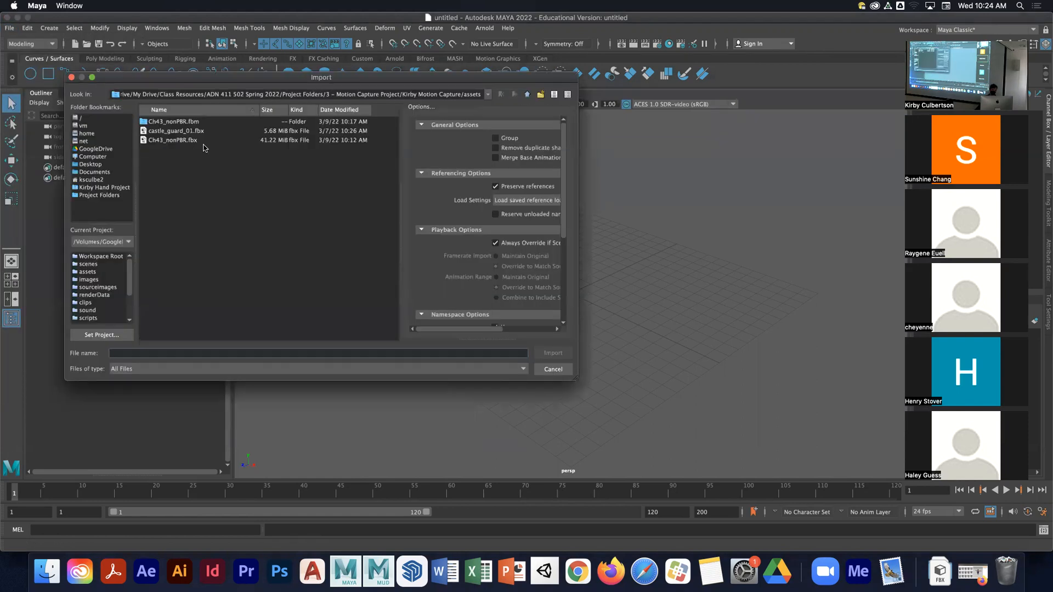
pyautogui.click(173, 141)
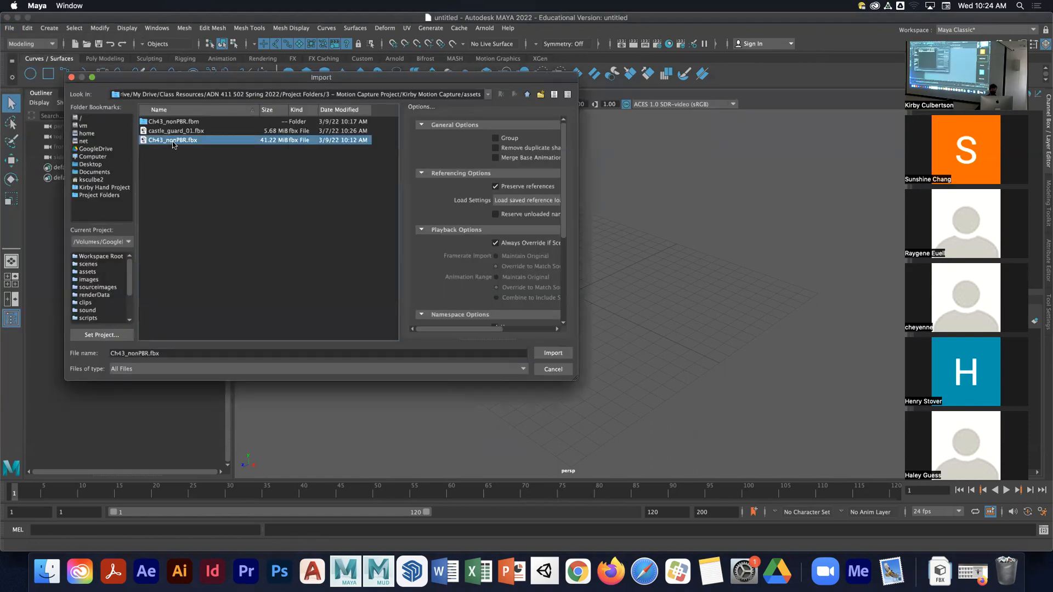
pyautogui.click(553, 352)
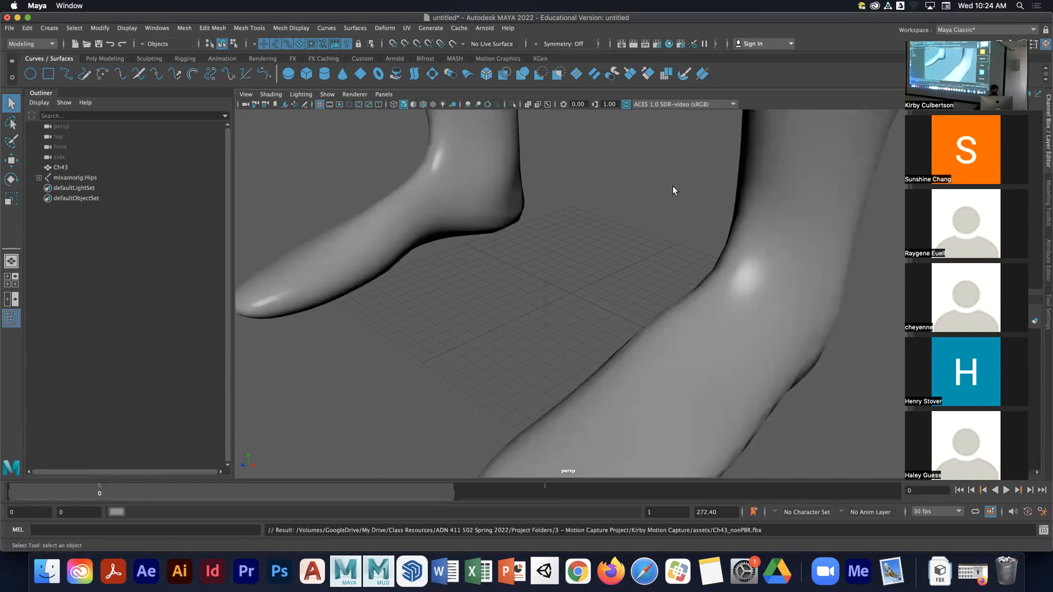
# - Set the scene's linear working units to meter in the application preferences
pyautogui.scroll(-10, 663, 163)
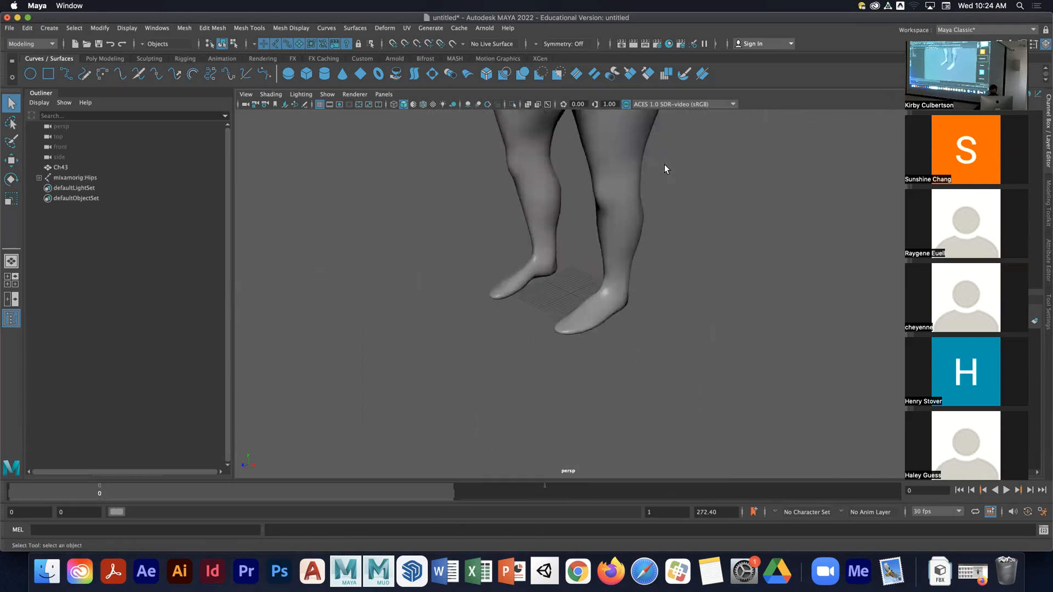
pyautogui.scroll(-3, 663, 164)
pyautogui.keyDown('alt'); pyautogui.moveTo(671, 237); pyautogui.dragTo(497, 334); pyautogui.keyUp('alt')
pyautogui.moveTo(707, 364); pyautogui.dragTo(872, 441, button='right')
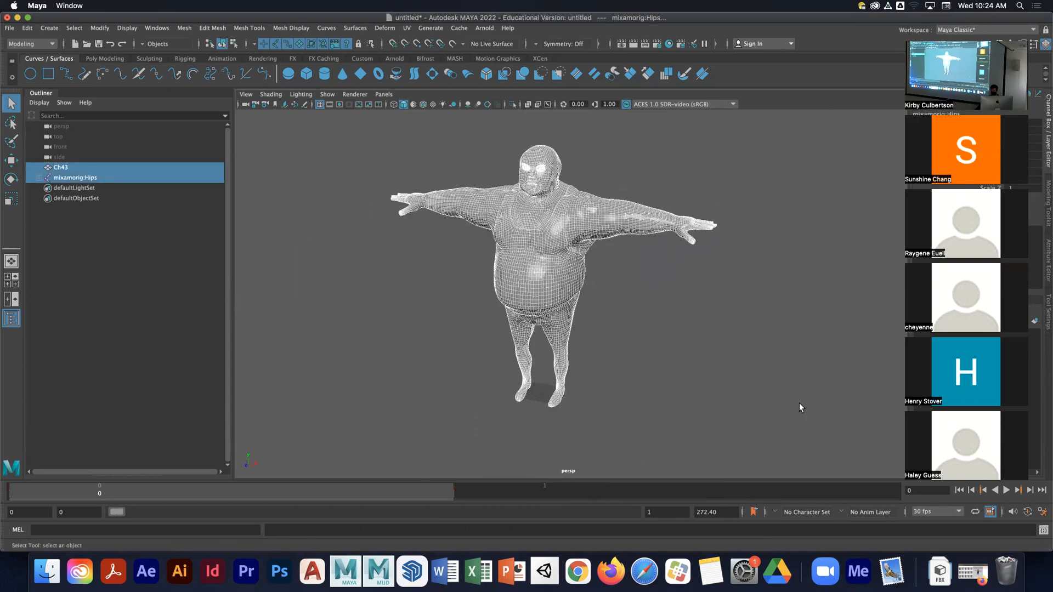
pyautogui.moveTo(537, 274); pyautogui.dragTo(534, 275, button='right')
pyautogui.click(1042, 511)
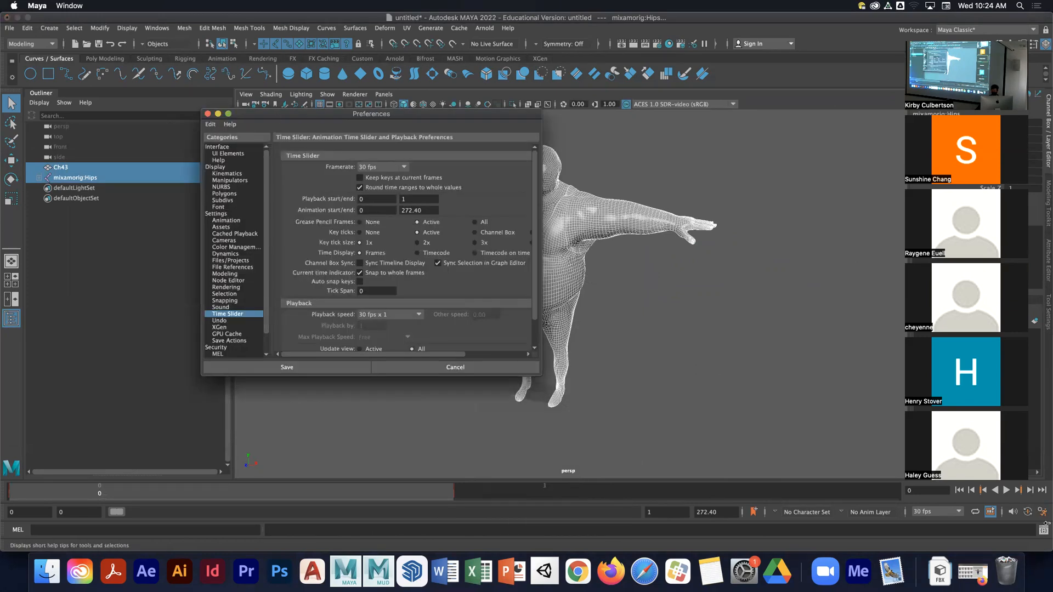
pyautogui.click(218, 214)
pyautogui.click(387, 190)
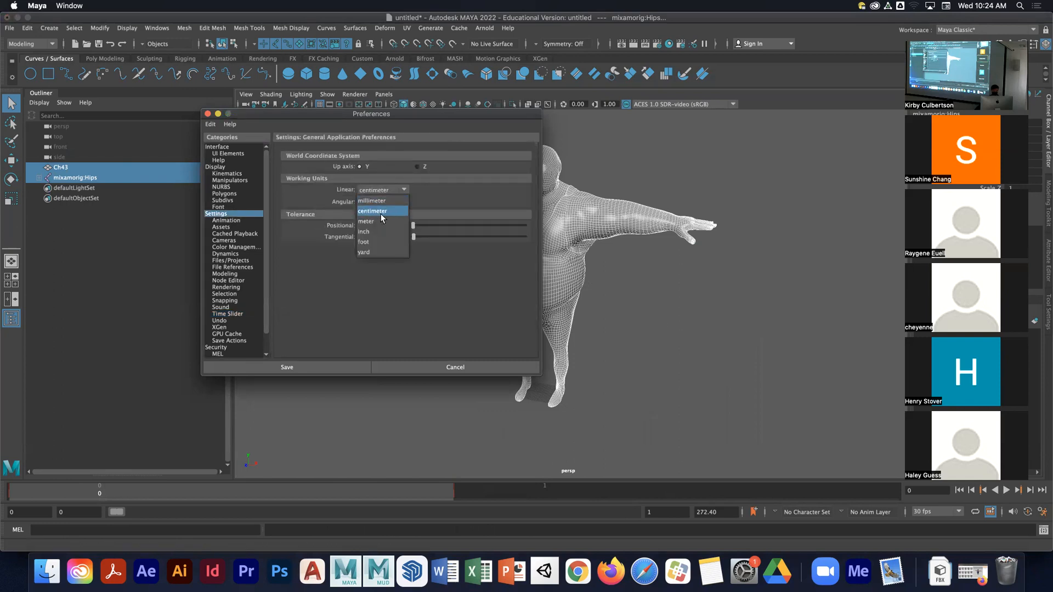
pyautogui.click(378, 220)
pyautogui.click(348, 366)
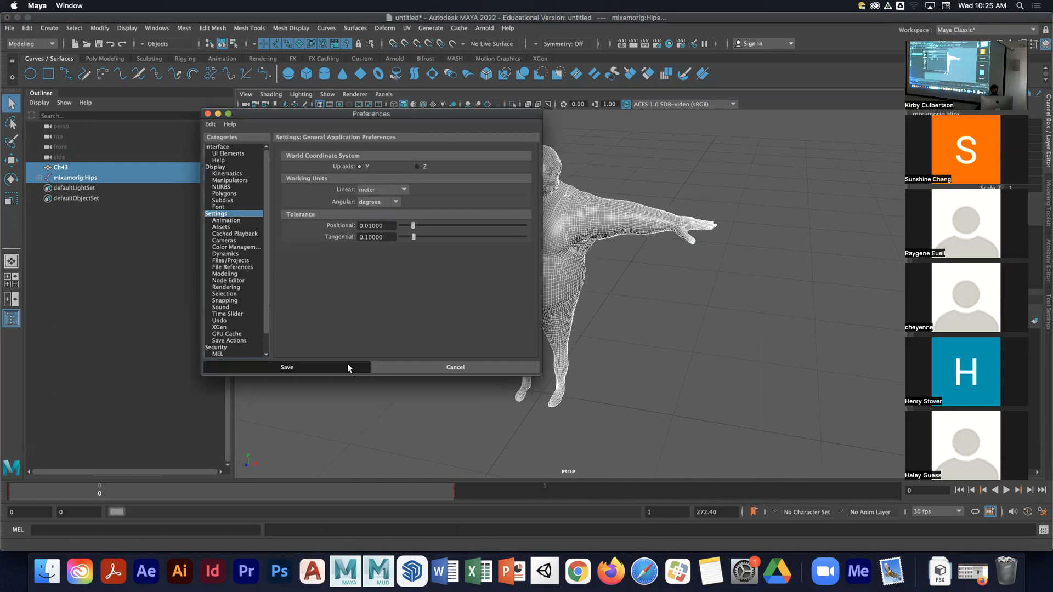
# - Create a polygon cube in the scene
pyautogui.keyDown('alt'); pyautogui.moveTo(406, 329); pyautogui.dragTo(411, 281); pyautogui.keyUp('alt')
pyautogui.click(447, 320)
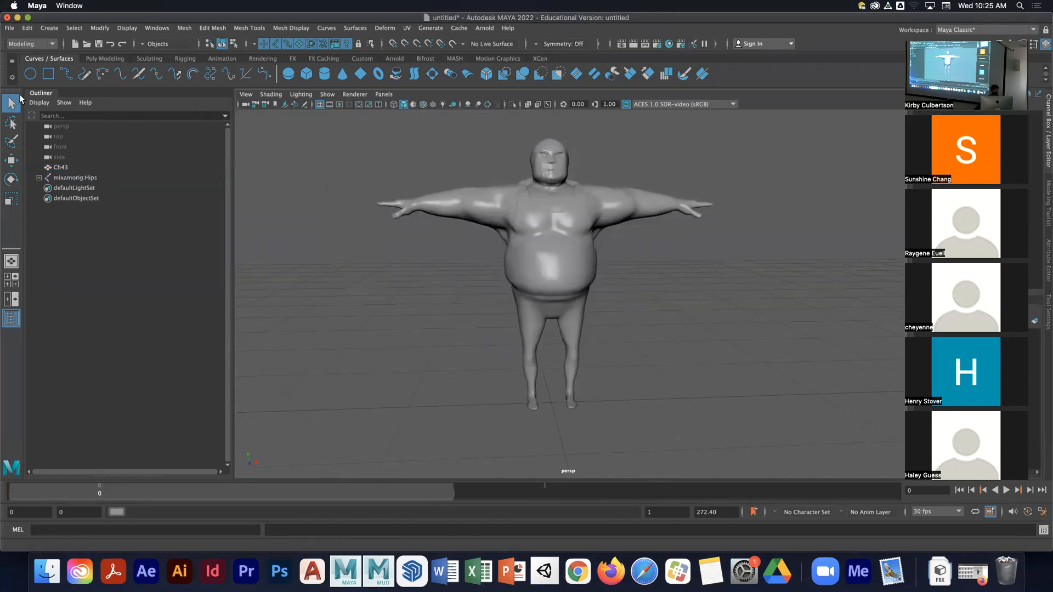
pyautogui.click(101, 55)
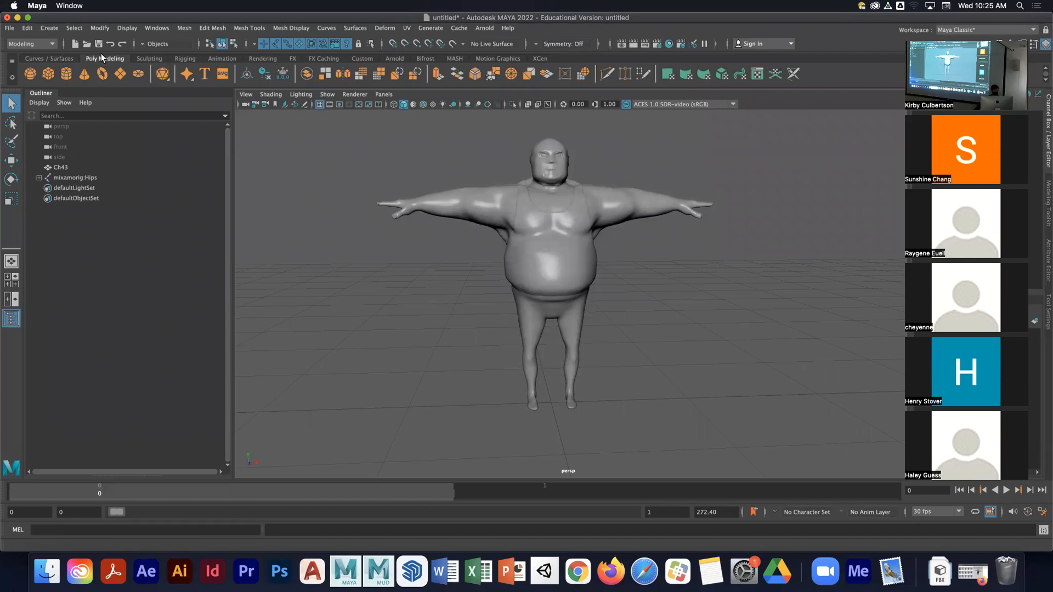
pyautogui.click(54, 68)
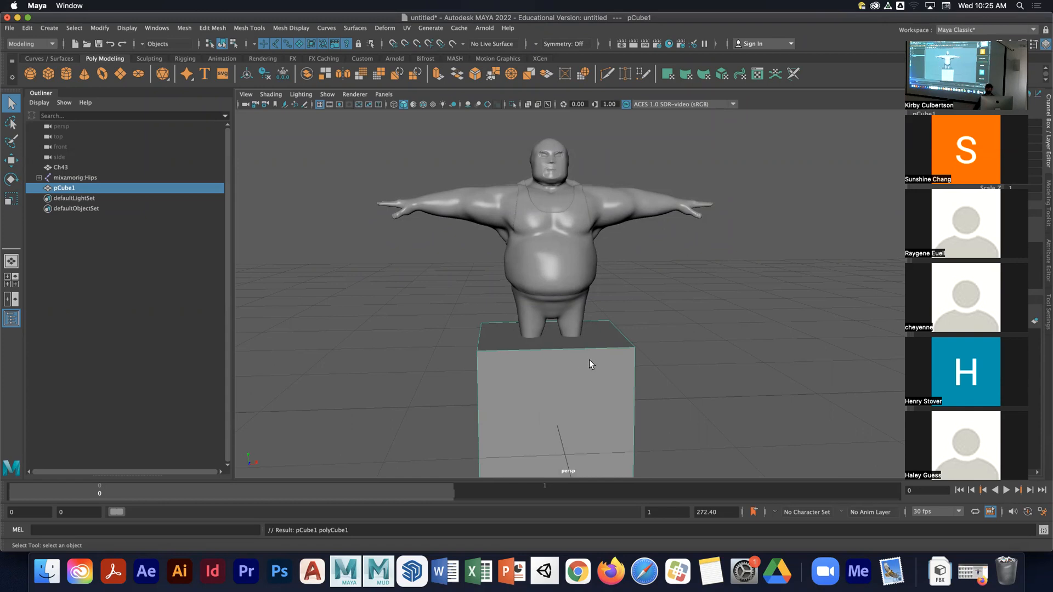
# - Move the cube beside the character, to about -1.34 on X and 0.5 on Y
pyautogui.press('w')
pyautogui.keyDown('alt'); pyautogui.moveTo(588, 360); pyautogui.dragTo(615, 349, button='middle'); pyautogui.keyUp('alt')
pyautogui.moveTo(610, 389); pyautogui.dragTo(418, 383)
pyautogui.keyDown('alt'); pyautogui.moveTo(455, 380); pyautogui.dragTo(501, 370, button='middle'); pyautogui.keyUp('alt')
pyautogui.moveTo(428, 332); pyautogui.dragTo(424, 267)
pyautogui.keyDown('alt'); pyautogui.moveTo(764, 286); pyautogui.dragTo(678, 280); pyautogui.keyUp('alt')
pyautogui.moveTo(979, 34); pyautogui.dragTo(880, 35)
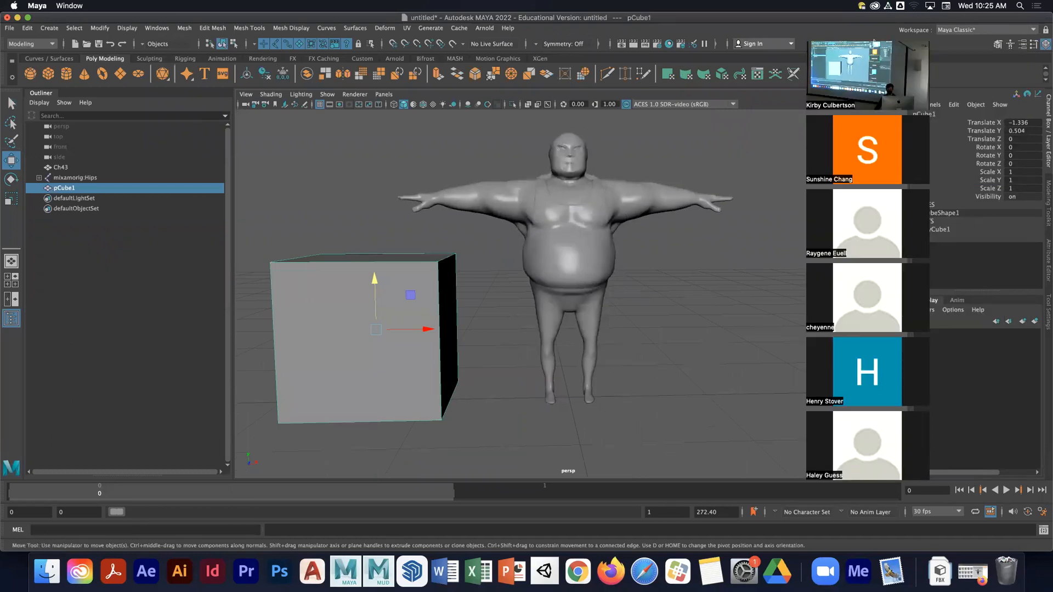
pyautogui.click(813, 37)
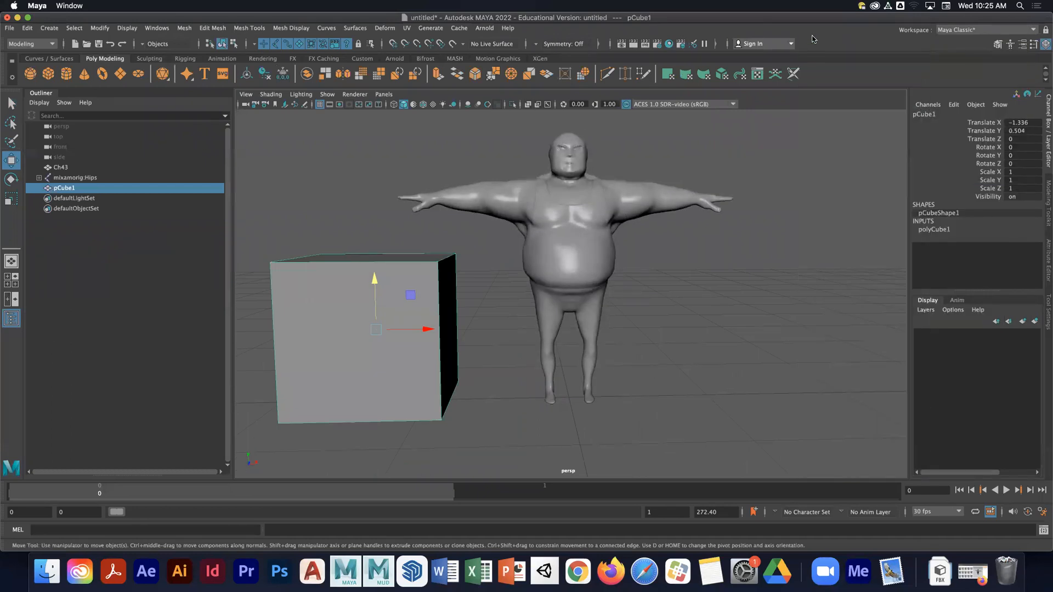
# - Set the cube's width, height and depth to 2
pyautogui.click(944, 230)
pyautogui.moveTo(1015, 239); pyautogui.dragTo(1023, 258)
pyautogui.write('2')
pyautogui.press('Return')
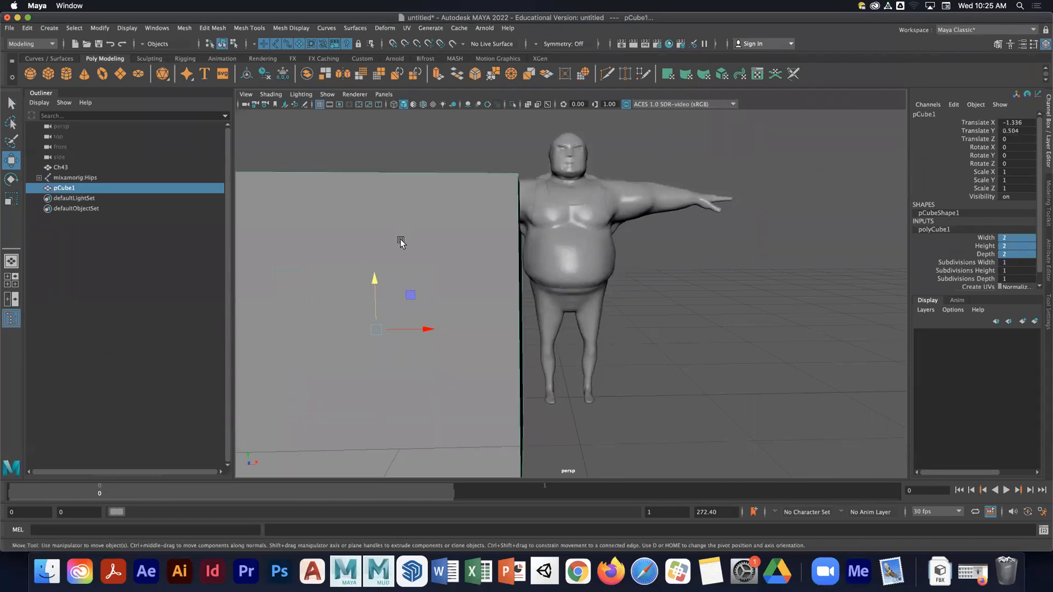
# - Raise the cube so it rests on the grid, to about 1.01 on Y
pyautogui.scroll(-3, 430, 261)
pyautogui.moveTo(458, 266); pyautogui.dragTo(470, 226)
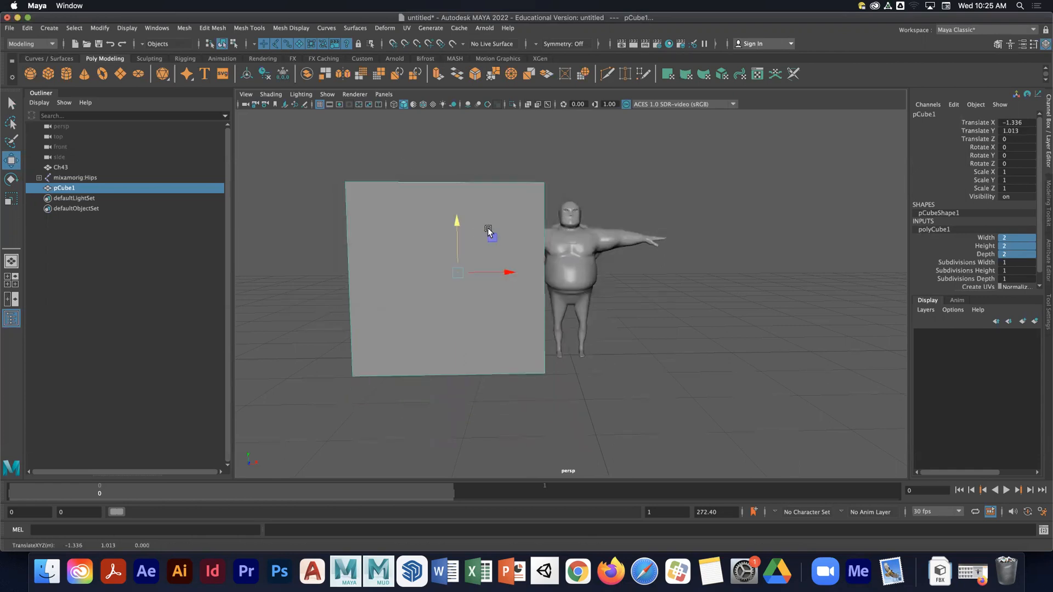
# - Switch to the four-view layout and delete the extra duplicate cube
pyautogui.press('space')
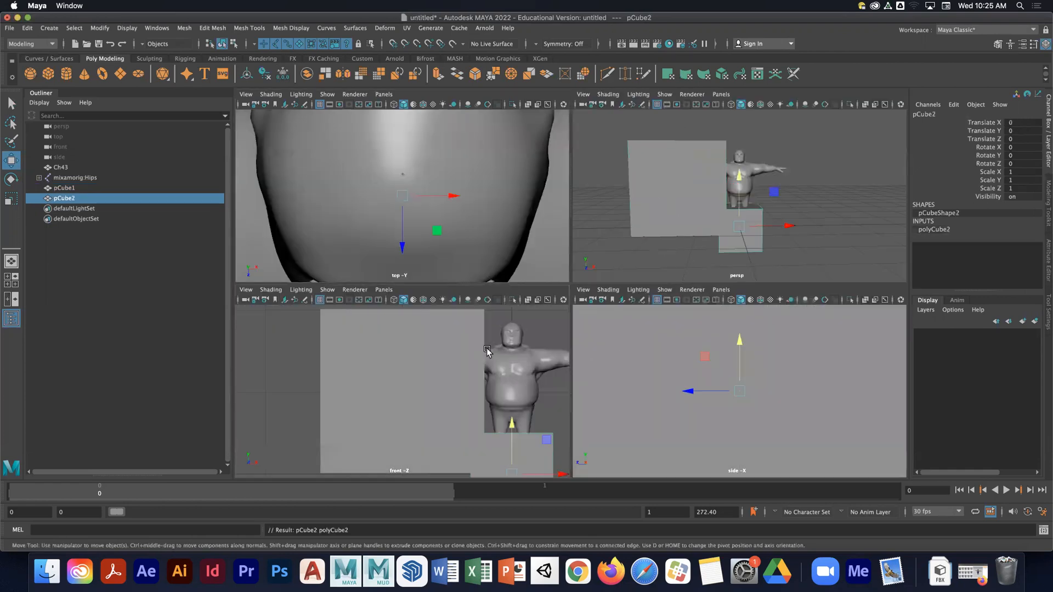
pyautogui.keyDown('alt'); pyautogui.moveTo(508, 371); pyautogui.dragTo(307, 344, button='right'); pyautogui.keyUp('alt')
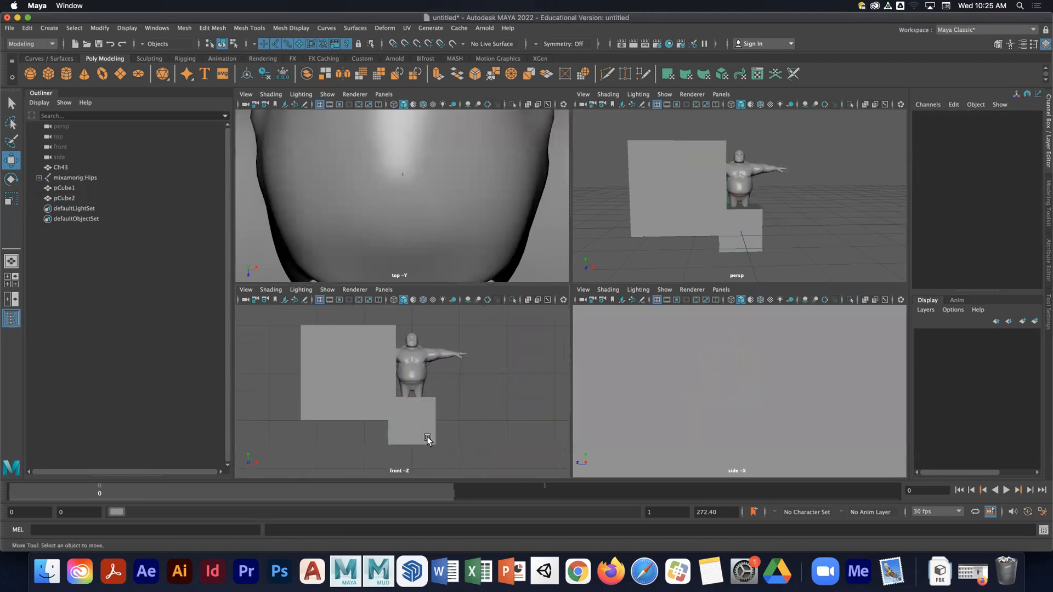
pyautogui.press('Delete')
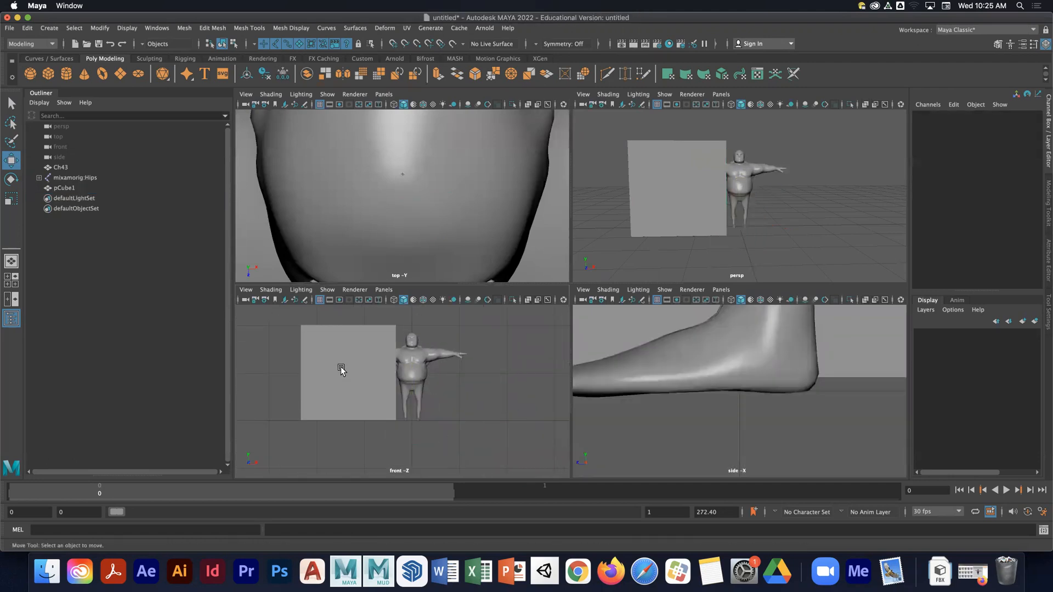
# - Select the reference cube and delete it from the scene
pyautogui.click(341, 370)
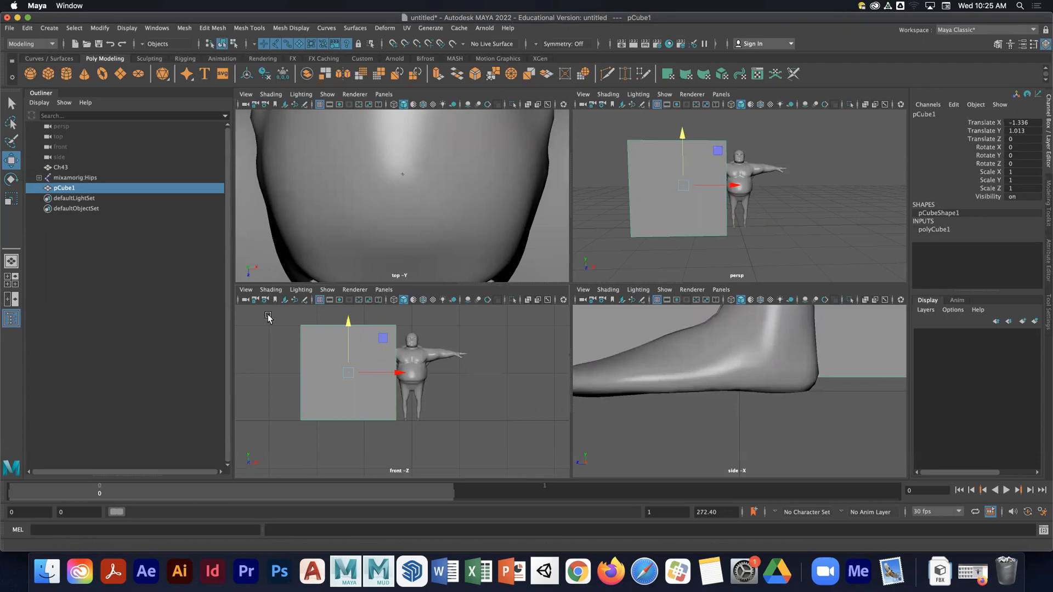
pyautogui.click(292, 323)
pyautogui.click(302, 333)
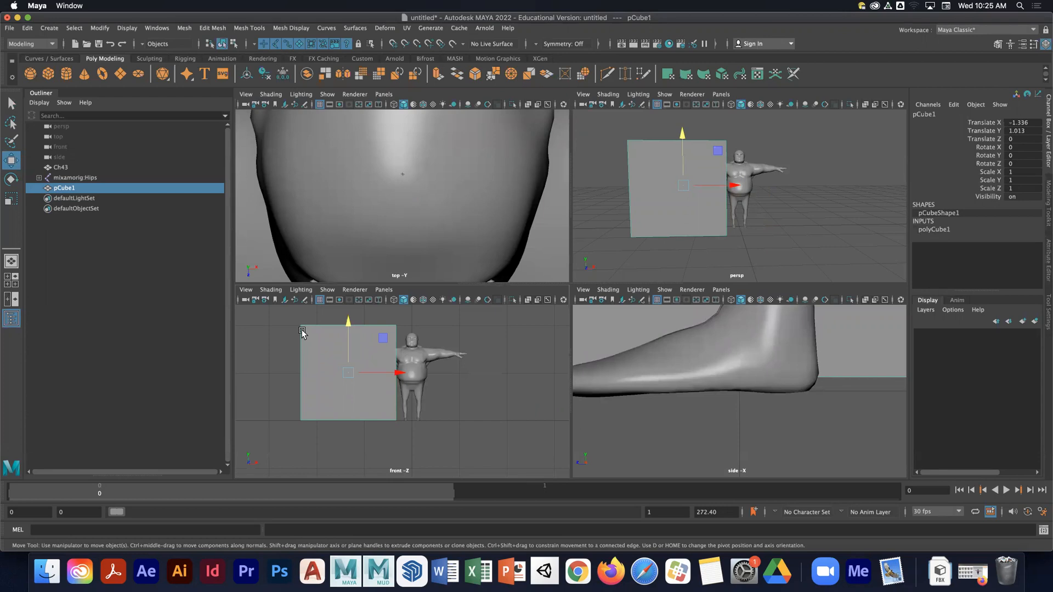
pyautogui.press('Delete')
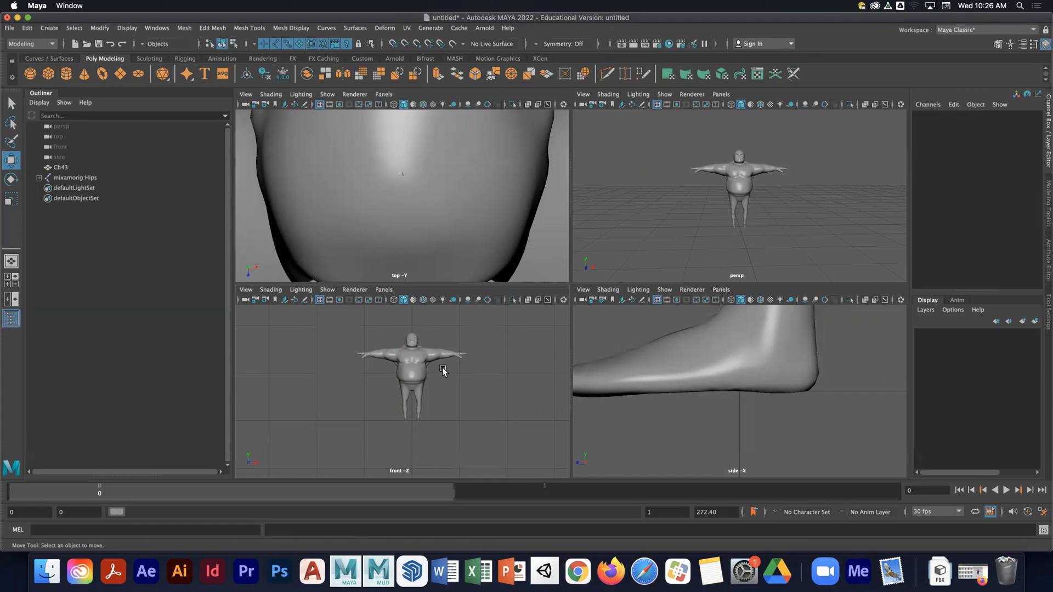
# - Maximize the perspective view and turn on X-ray joints to show the skeleton through the mesh
pyautogui.click(674, 214)
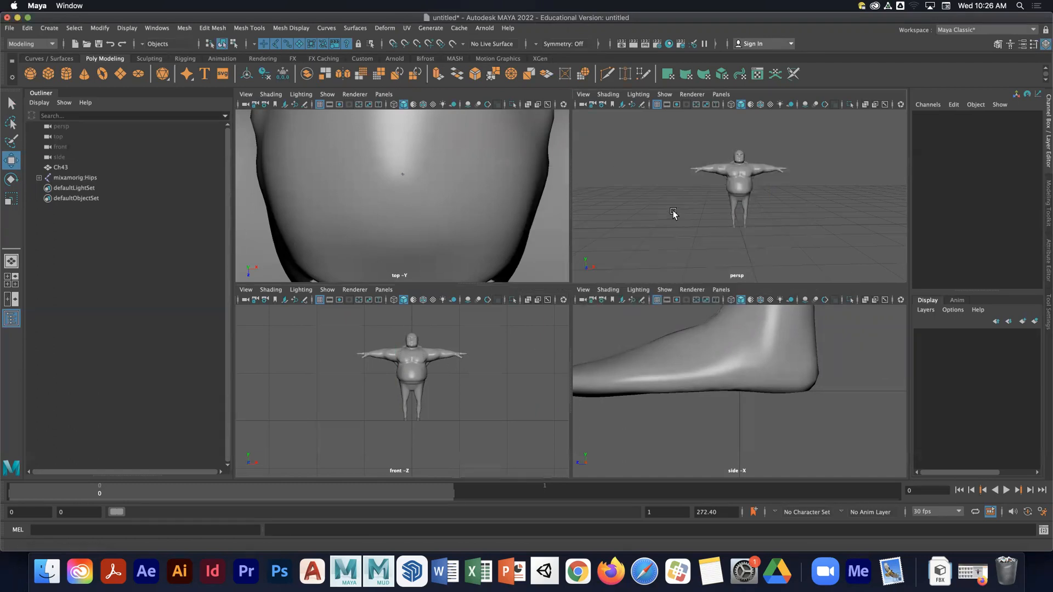
pyautogui.press('space')
pyautogui.scroll(5, 625, 267)
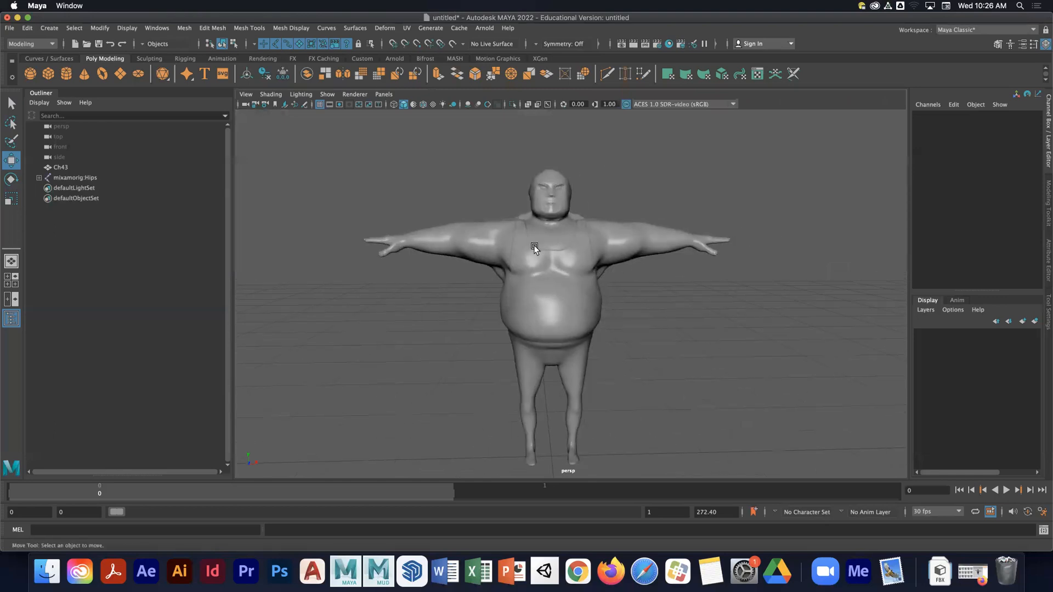
pyautogui.keyDown('alt'); pyautogui.moveTo(534, 245); pyautogui.dragTo(523, 171); pyautogui.keyUp('alt')
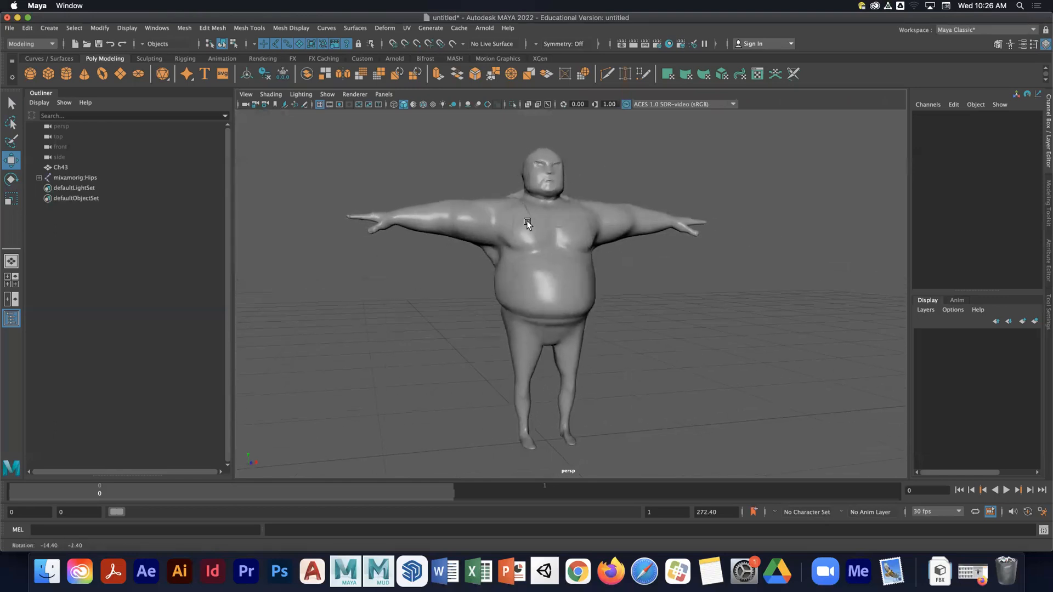
pyautogui.click(548, 104)
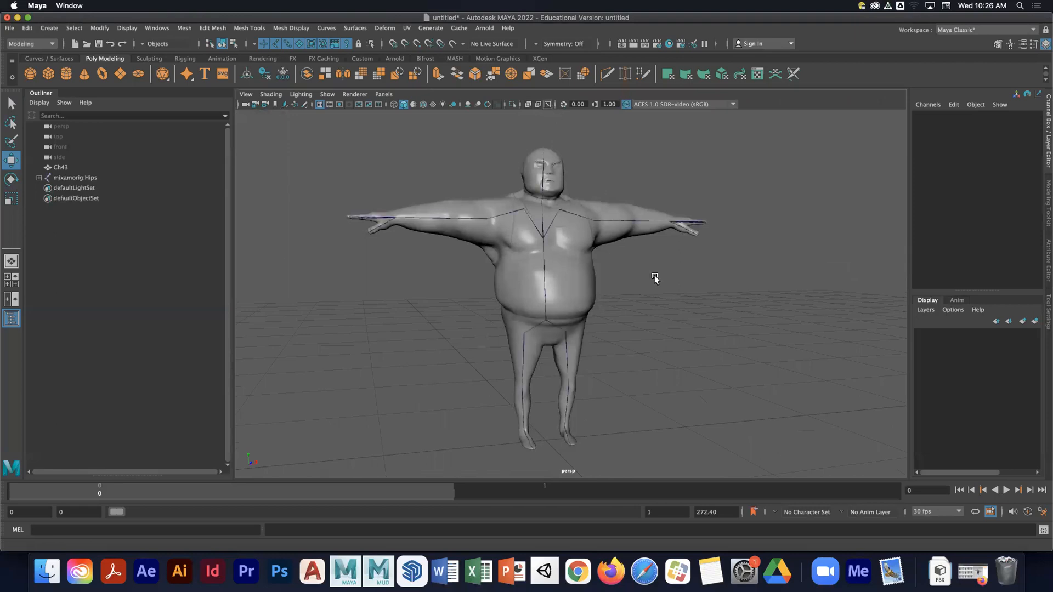
# - Set the joint display scale to 1 and close the Joint Display Scale window
pyautogui.keyDown('alt'); pyautogui.moveTo(611, 300); pyautogui.dragTo(591, 287); pyautogui.keyUp('alt')
pyautogui.click(127, 28)
pyautogui.moveTo(205, 180)
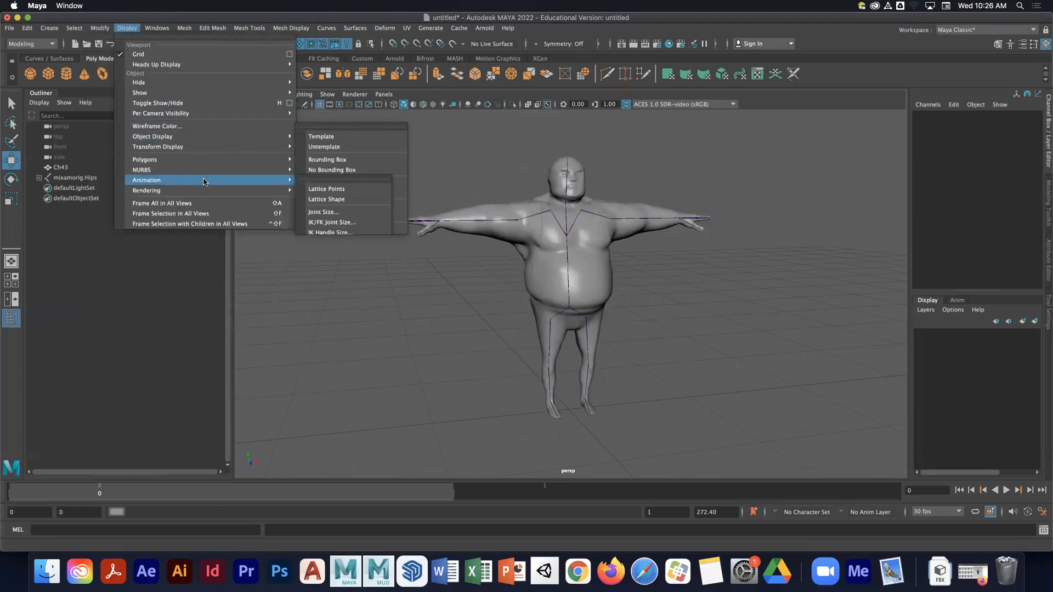
pyautogui.click(342, 212)
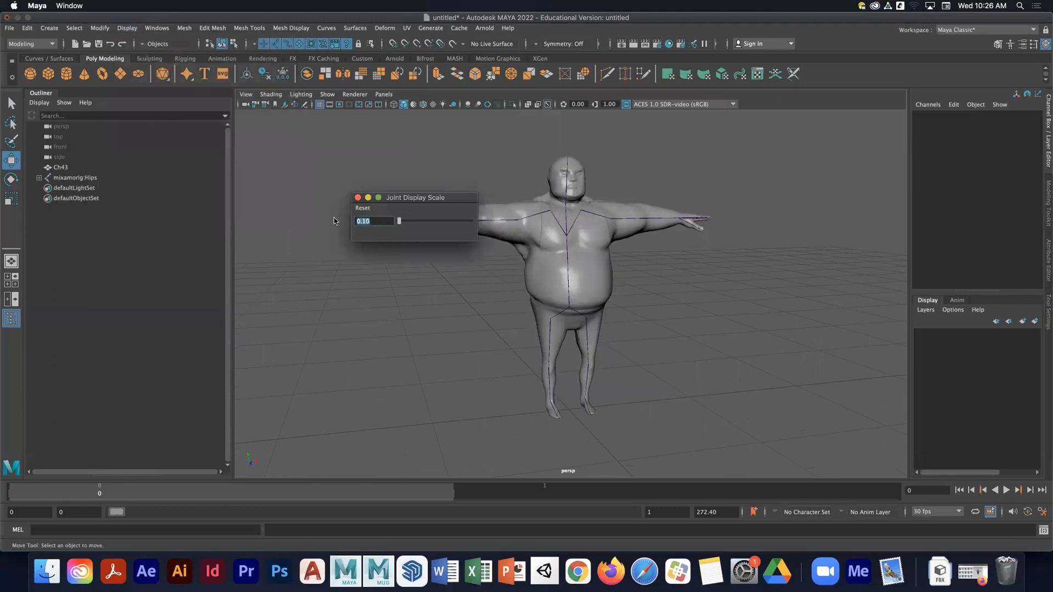
pyautogui.write('1')
pyautogui.press('Return')
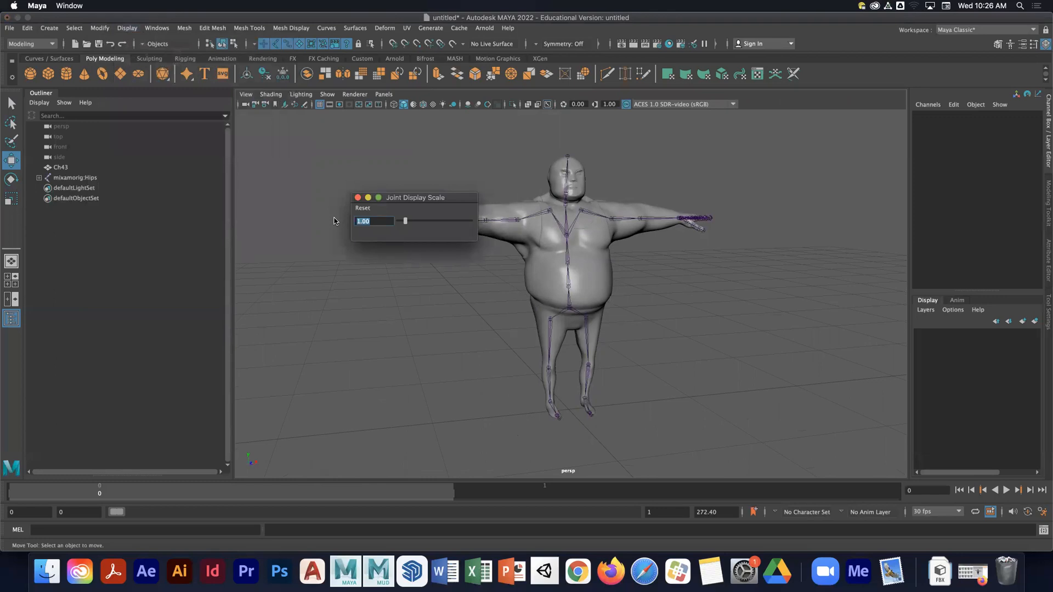
pyautogui.click(357, 197)
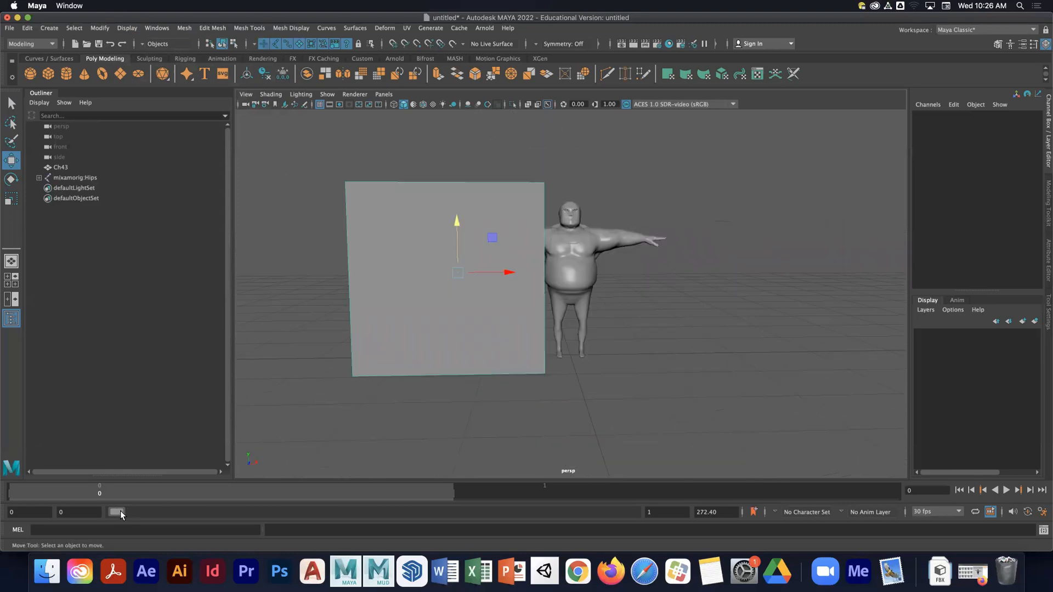
# - Expand the time range slider and set the end time to 24 frames
pyautogui.moveTo(120, 511); pyautogui.dragTo(184, 511)
pyautogui.moveTo(370, 520); pyautogui.dragTo(635, 511)
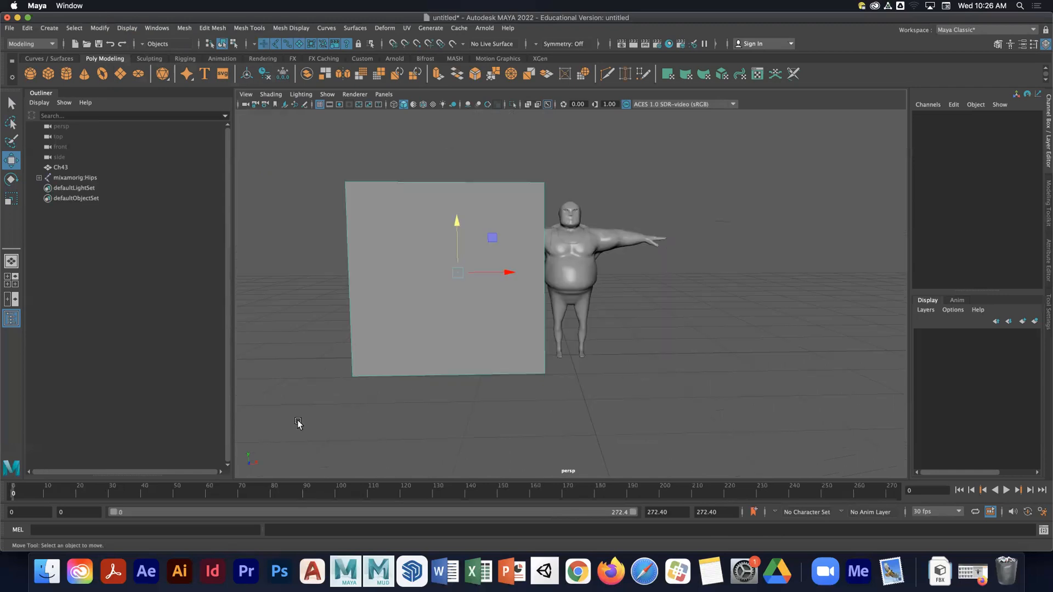
pyautogui.moveTo(720, 512); pyautogui.dragTo(660, 508)
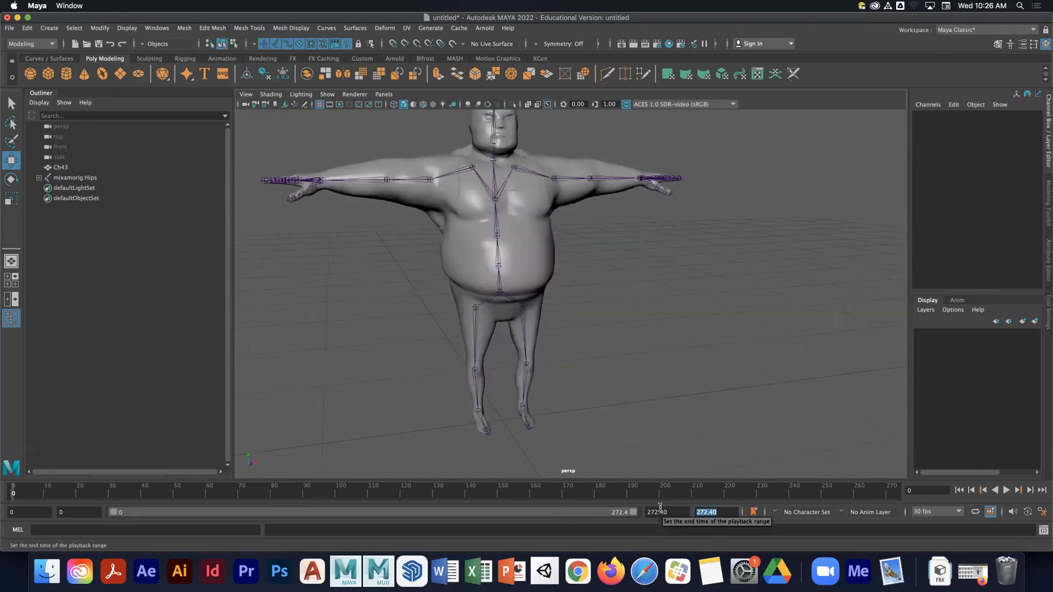
pyautogui.write('24')
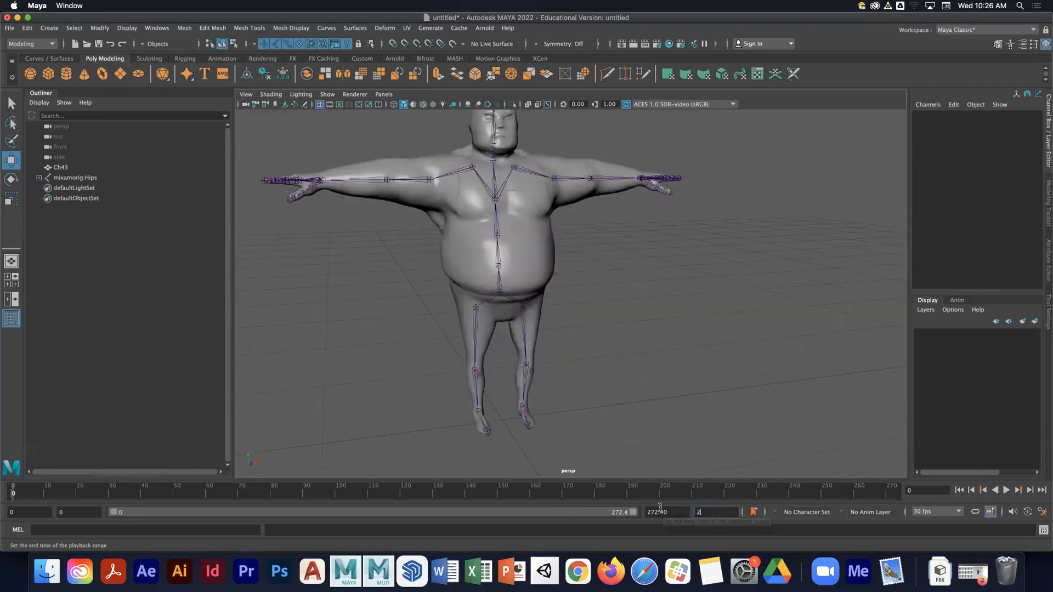
pyautogui.press('Return')
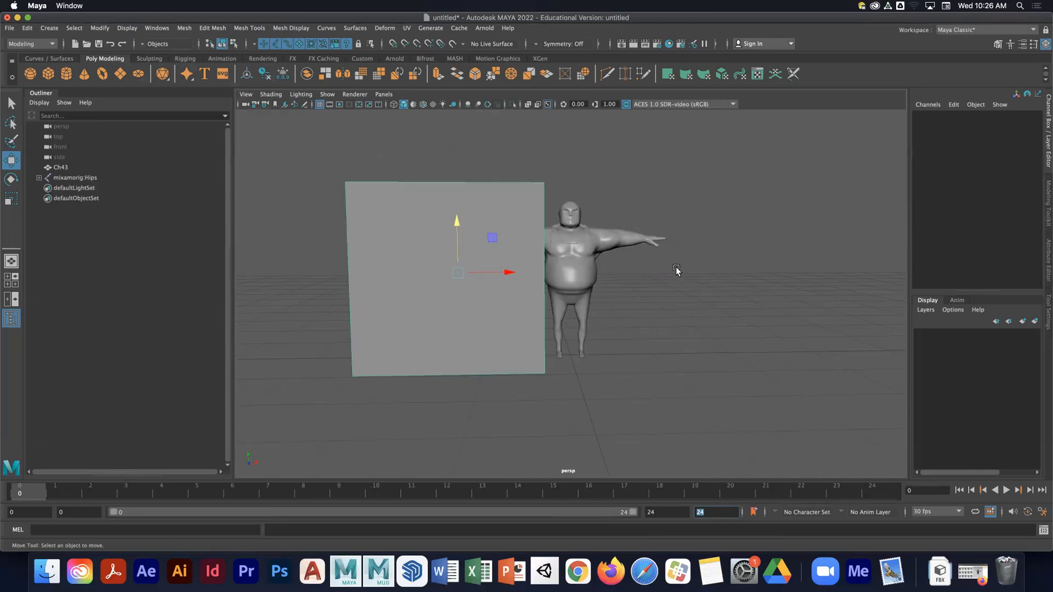
pyautogui.moveTo(734, 239)
pyautogui.keyDown('alt'); pyautogui.mouseDown()
pyautogui.moveTo(762, 244)
pyautogui.moveTo(726, 242)
pyautogui.mouseUp(); pyautogui.keyUp('alt')
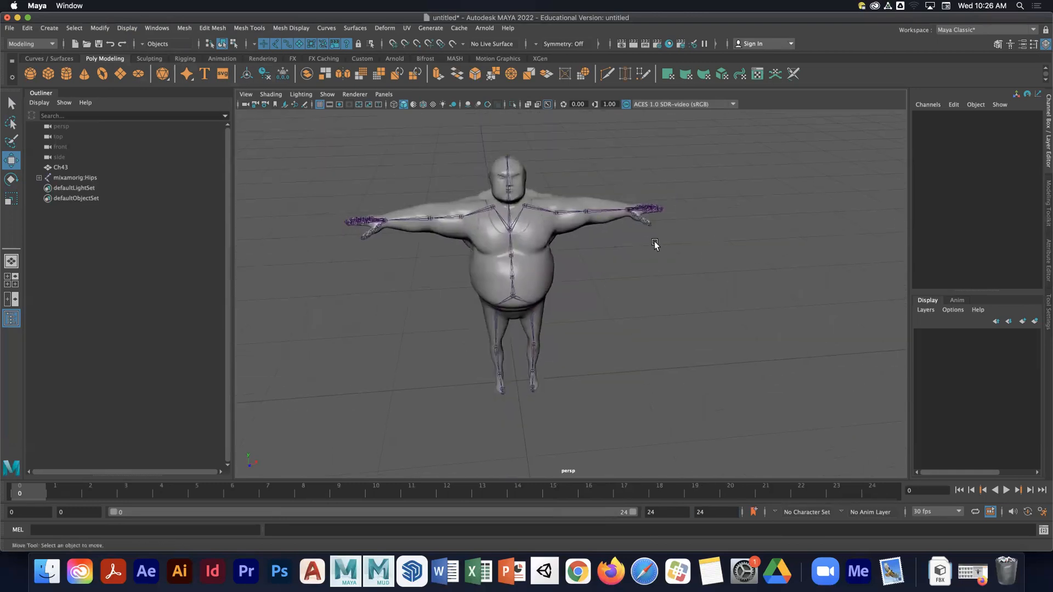
pyautogui.keyDown('alt'); pyautogui.moveTo(656, 241); pyautogui.dragTo(548, 244, button='right'); pyautogui.keyUp('alt')
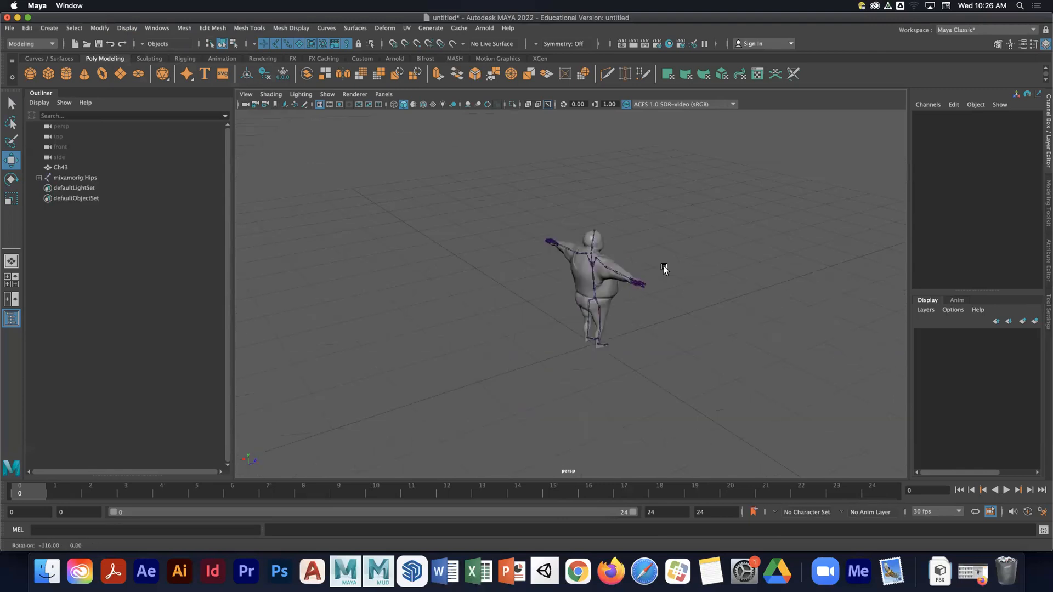
pyautogui.keyDown('alt'); pyautogui.moveTo(662, 270); pyautogui.dragTo(588, 265); pyautogui.keyUp('alt')
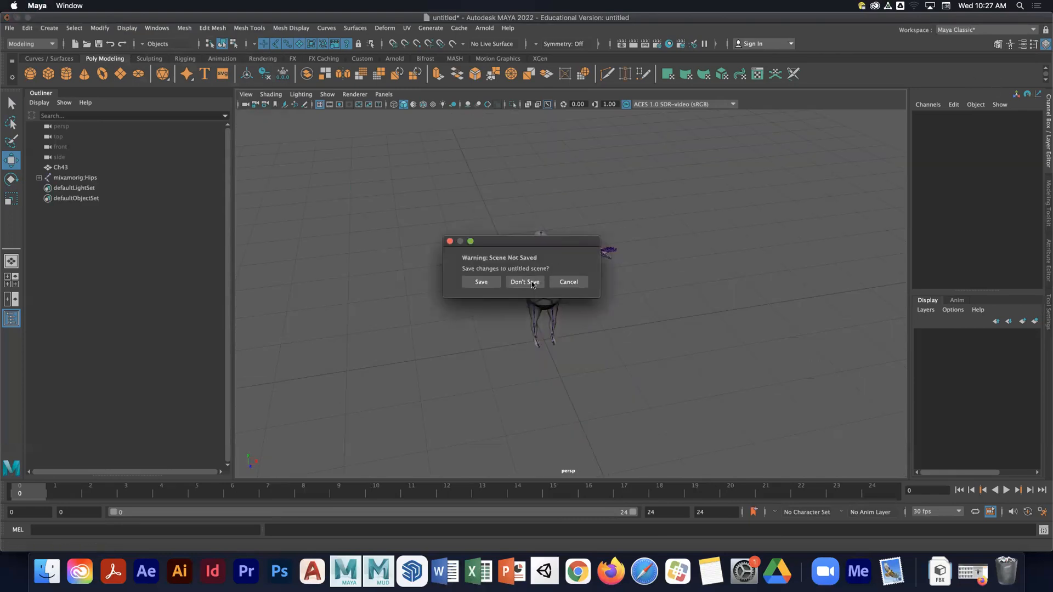
pyautogui.click(525, 282)
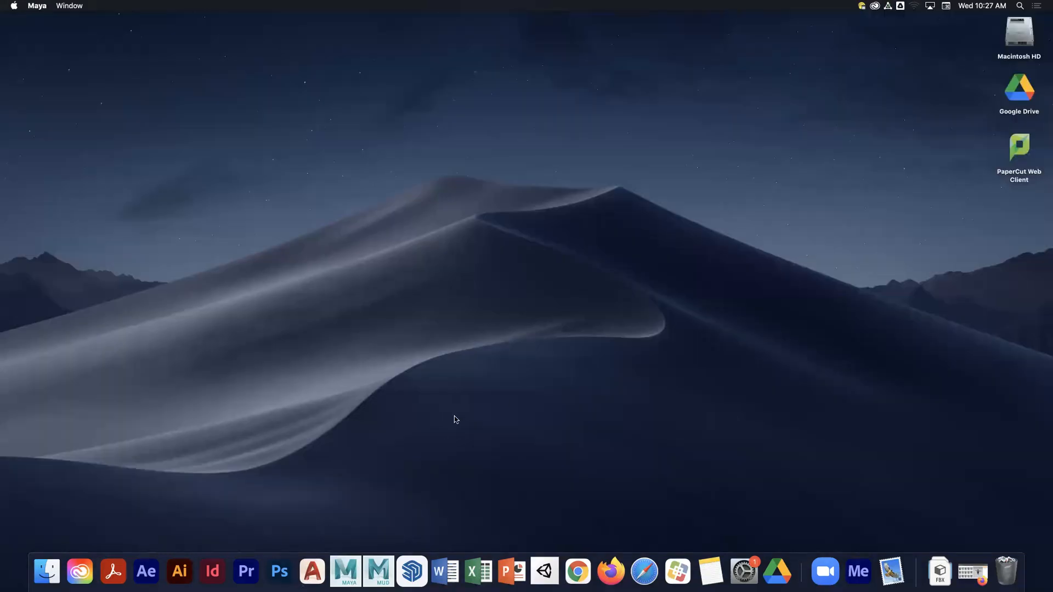
# - Relaunch Maya and close the What's New Highlight Settings dialog
pyautogui.click(576, 375)
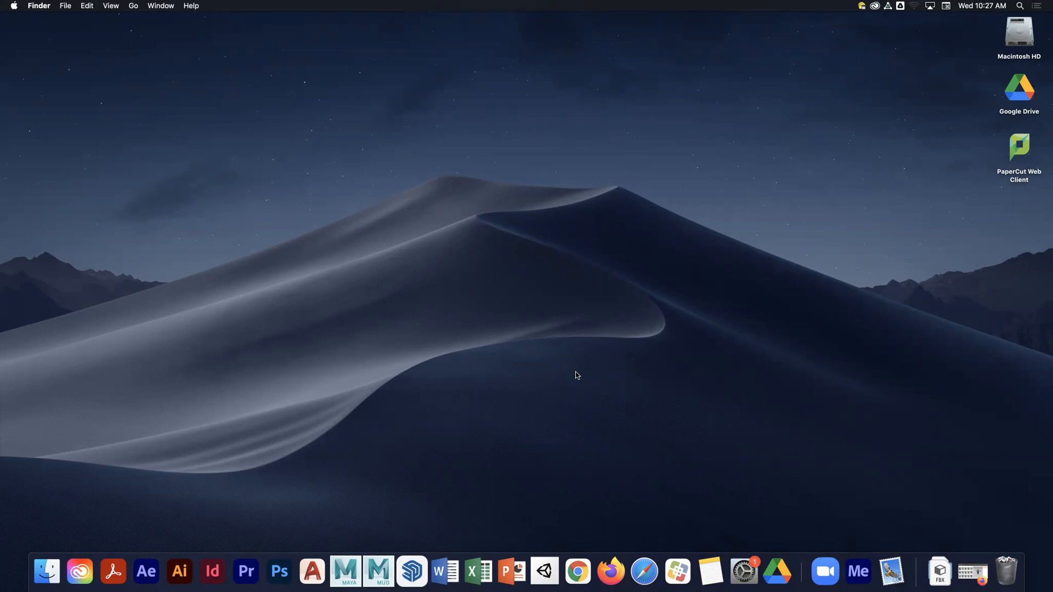
pyautogui.click(356, 572)
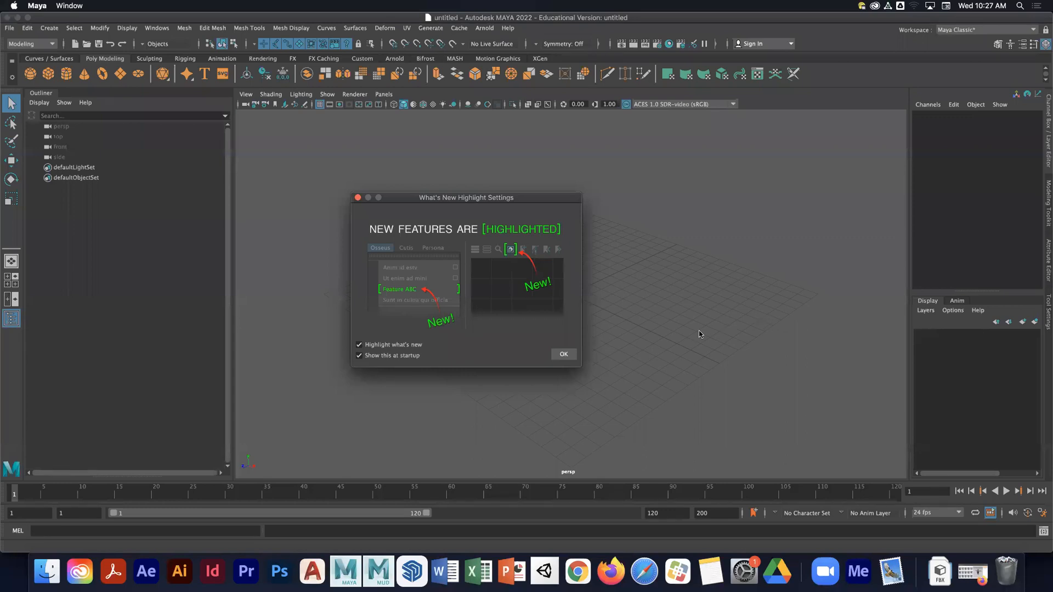
pyautogui.click(567, 354)
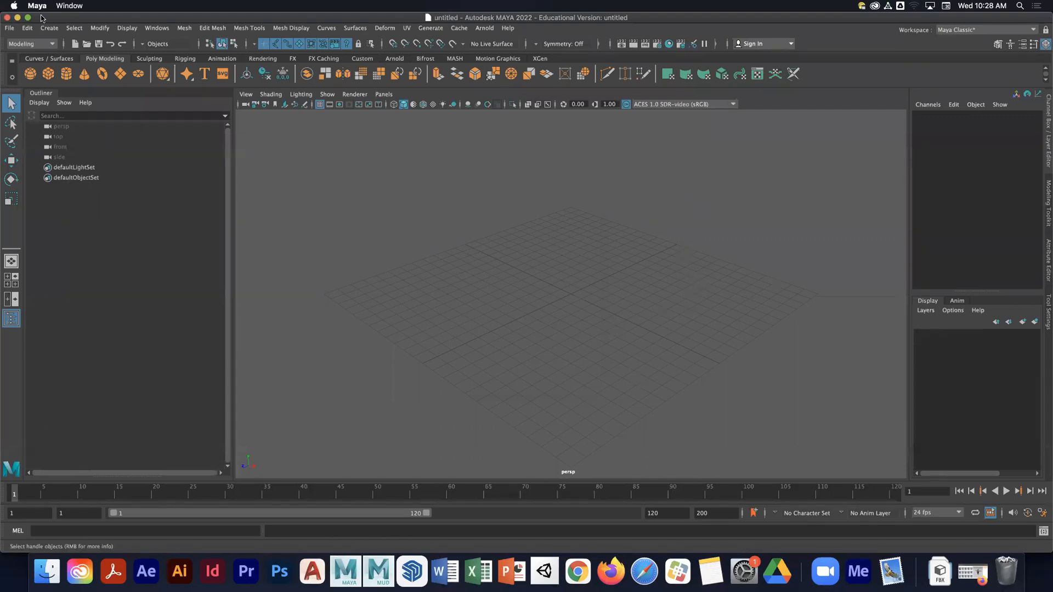
# - Set the current project to the user's own Motion Capture folder under Project Folders
pyautogui.click(9, 28)
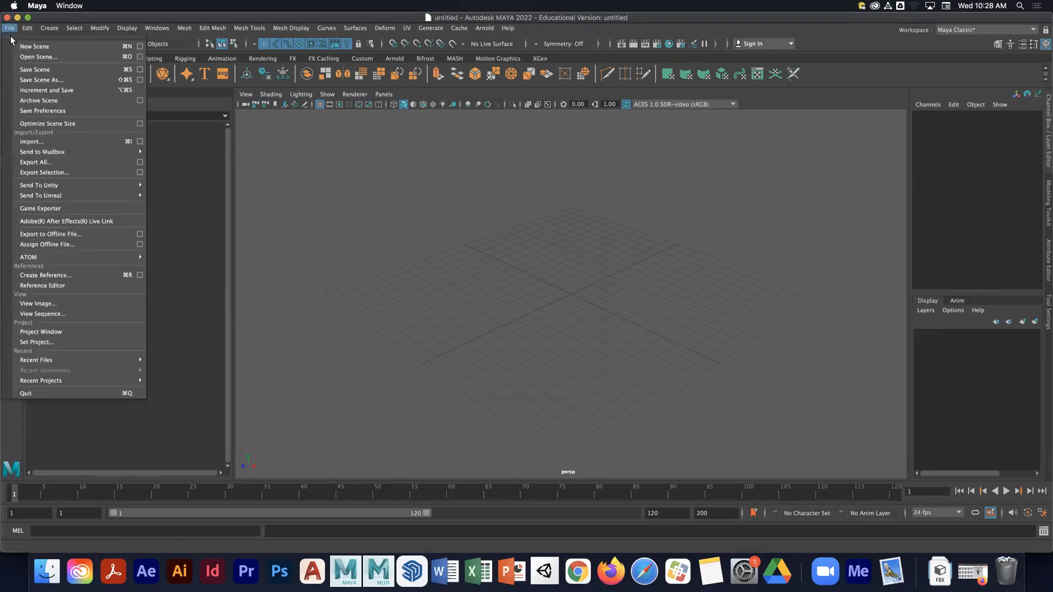
pyautogui.click(60, 342)
pyautogui.click(172, 159)
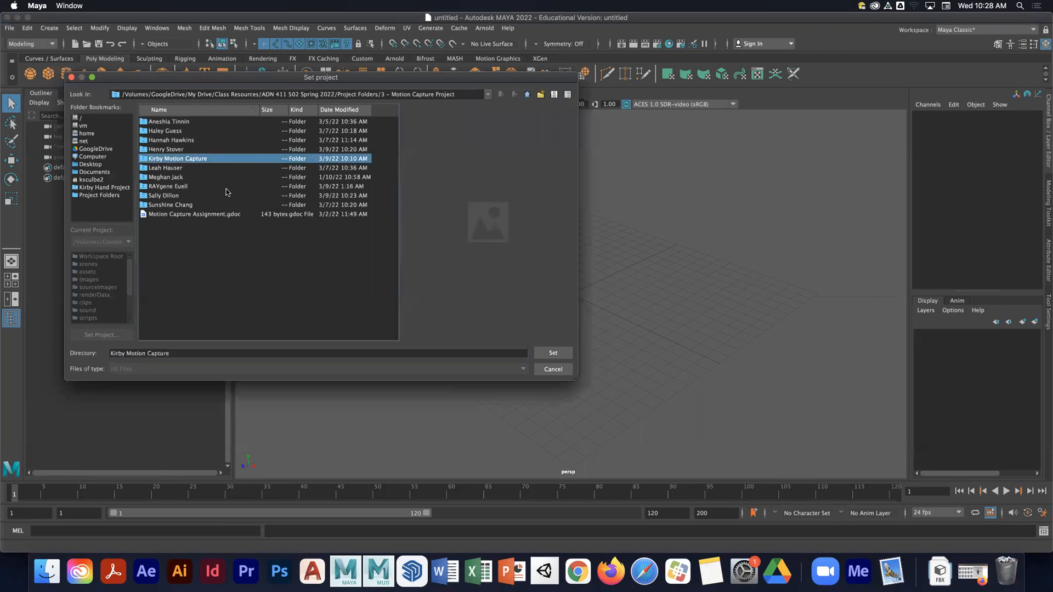
pyautogui.click(568, 354)
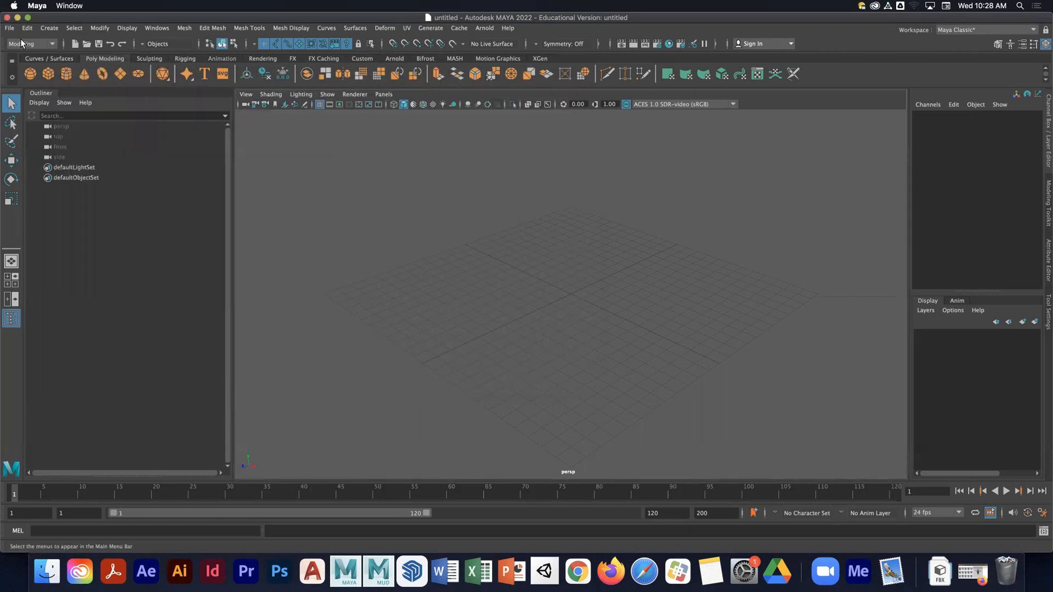
# - Open the Character 1.ma scene from the project's scenes folder
pyautogui.click(9, 28)
pyautogui.click(38, 57)
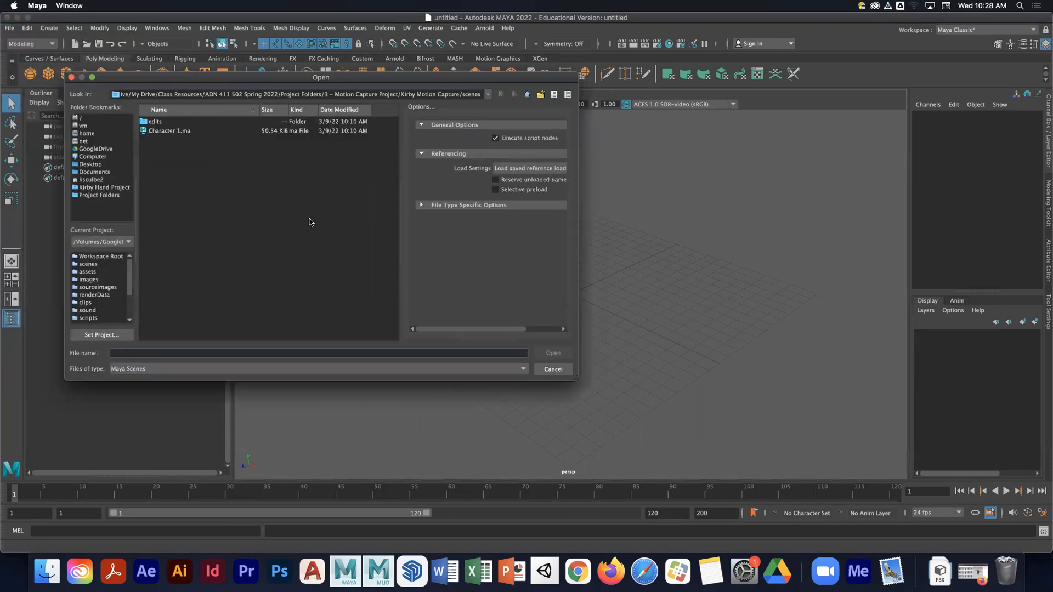
pyautogui.click(162, 132)
pyautogui.click(553, 352)
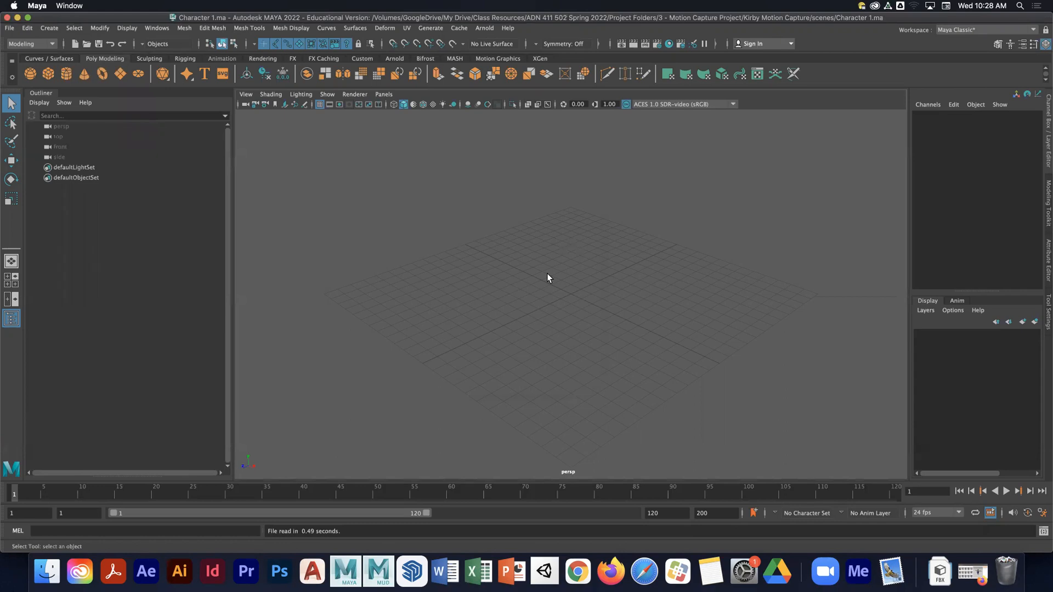
# - Import Ch43_nonPBR.fbx from the project's assets folder
pyautogui.click(9, 28)
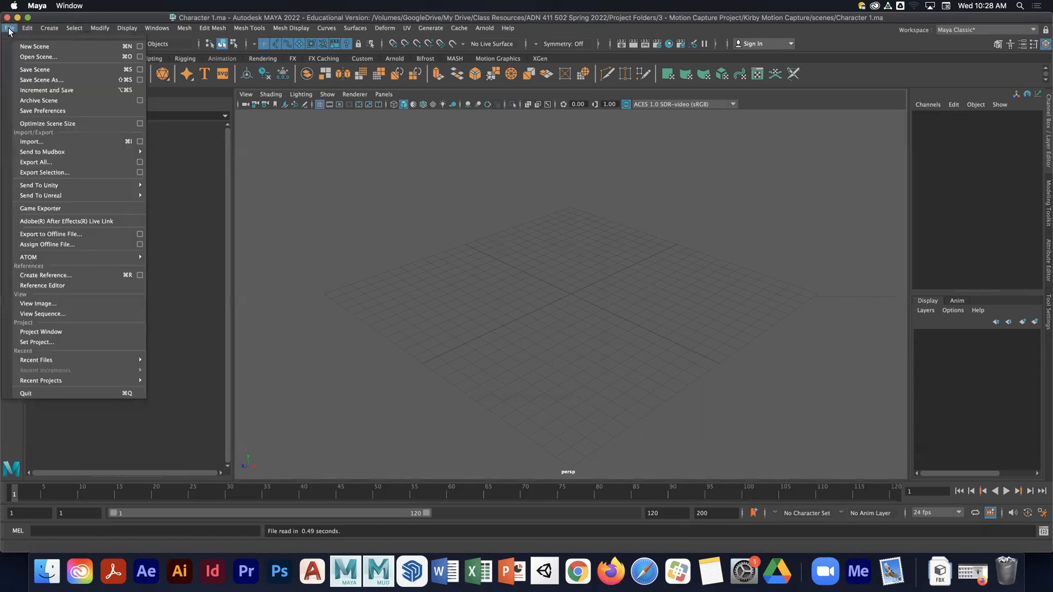
pyautogui.click(31, 141)
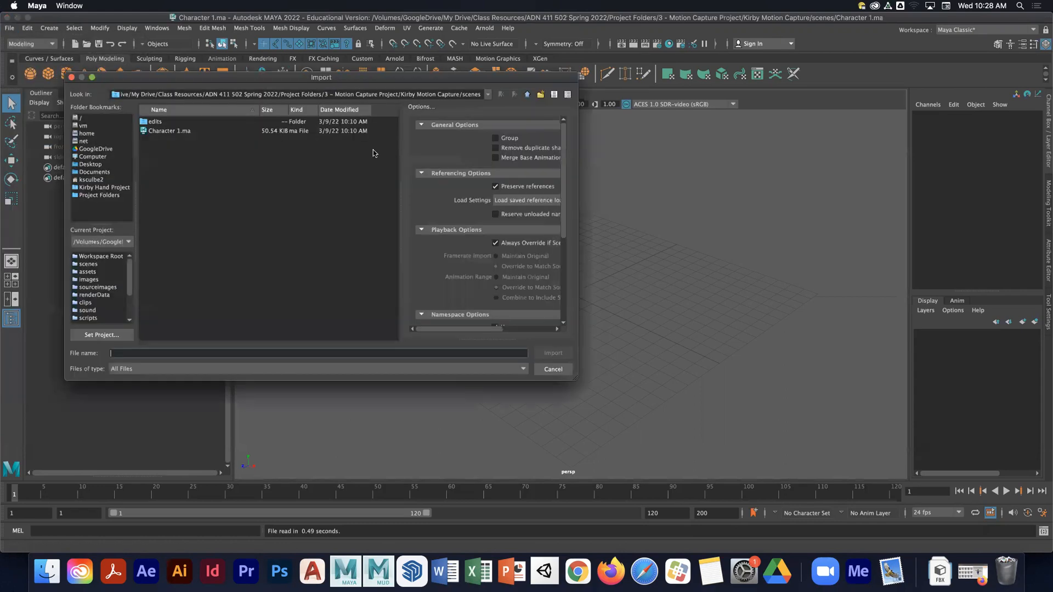
pyautogui.click(525, 96)
pyautogui.doubleClick(167, 122)
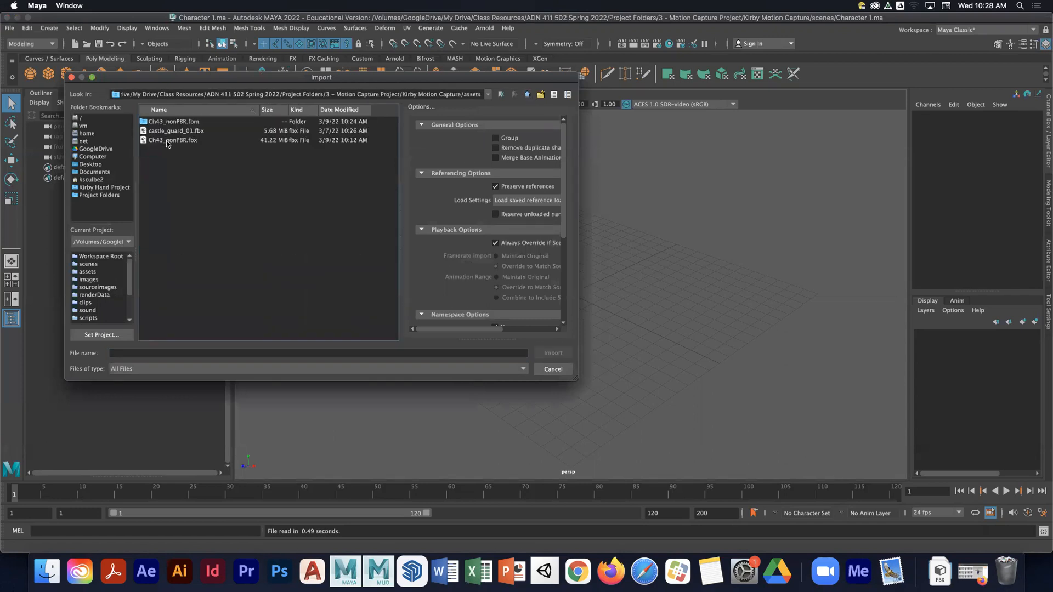
pyautogui.click(167, 140)
pyautogui.click(552, 352)
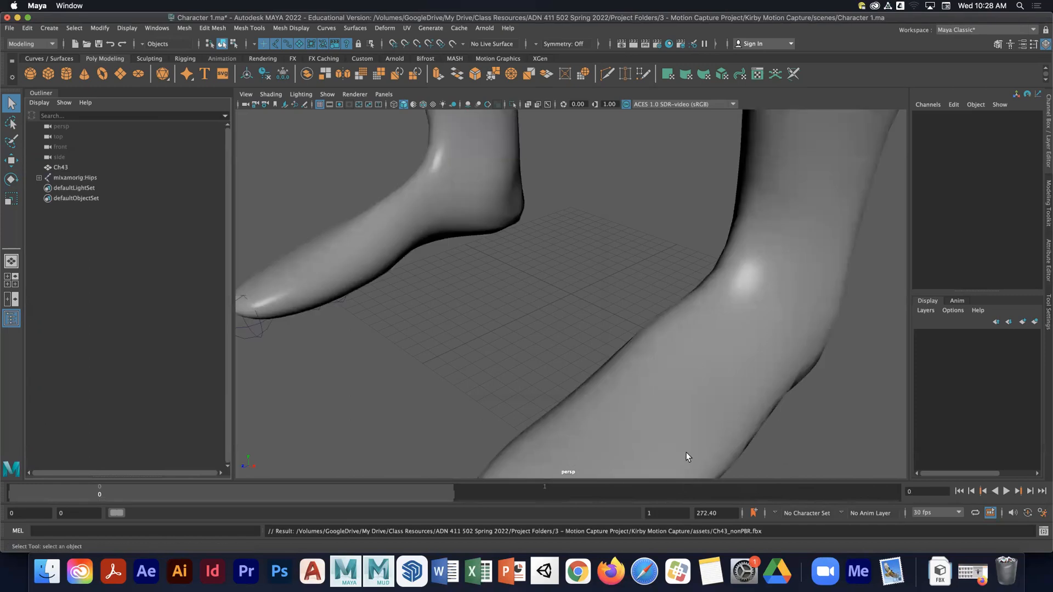
# - Set both the animation end time and the playback end time to 24 frames
pyautogui.click(702, 514)
pyautogui.write('24')
pyautogui.press('Return')
pyautogui.click(649, 512)
pyautogui.write('24')
pyautogui.press('Return')
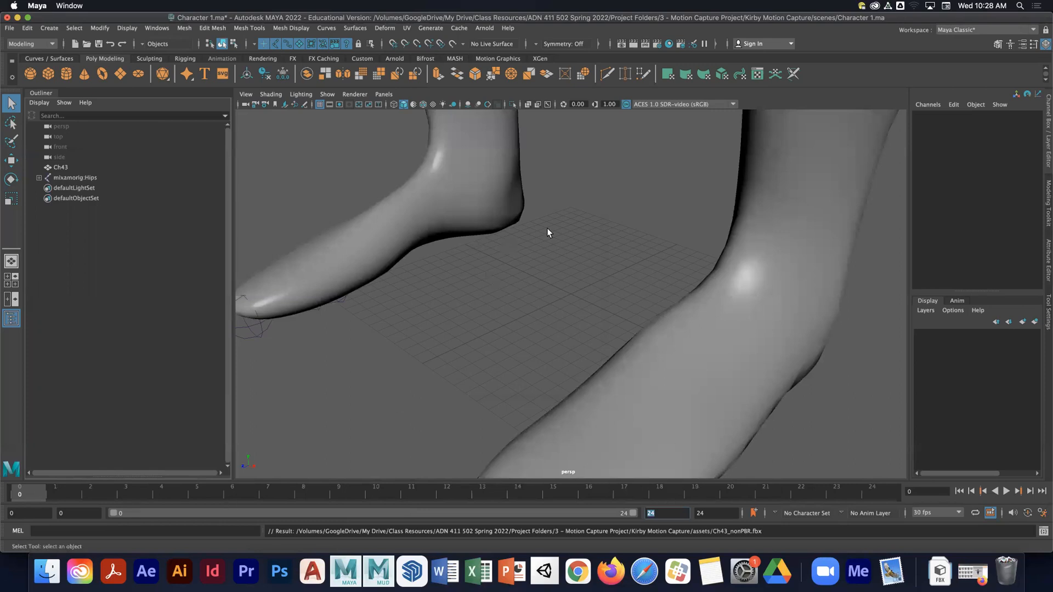
# - Set the working linear unit to meter in the general application preferences and save them
pyautogui.scroll(-10, 523, 231)
pyautogui.keyDown('alt'); pyautogui.moveTo(435, 208); pyautogui.dragTo(440, 292, button='middle'); pyautogui.keyUp('alt')
pyautogui.keyDown('alt'); pyautogui.moveTo(440, 291); pyautogui.dragTo(493, 329); pyautogui.keyUp('alt')
pyautogui.scroll(-10, 492, 329)
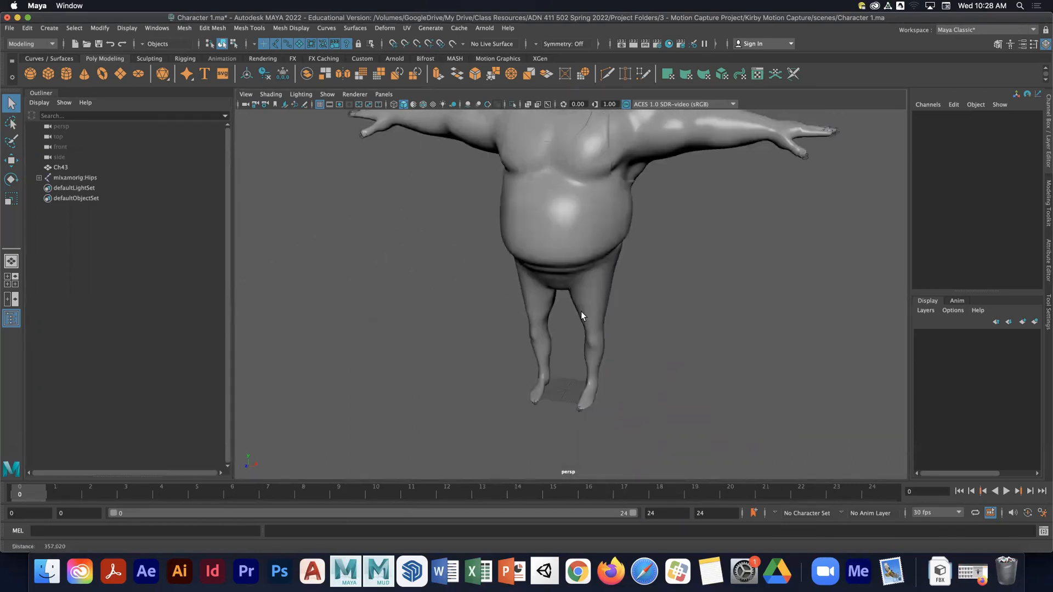
pyautogui.click(1041, 512)
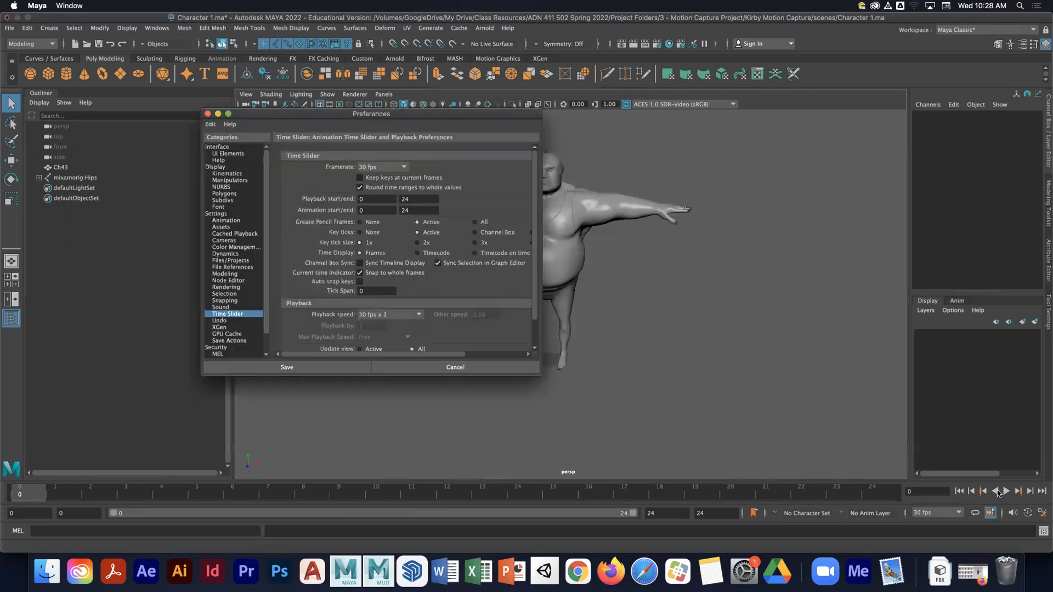
pyautogui.click(219, 214)
pyautogui.click(380, 190)
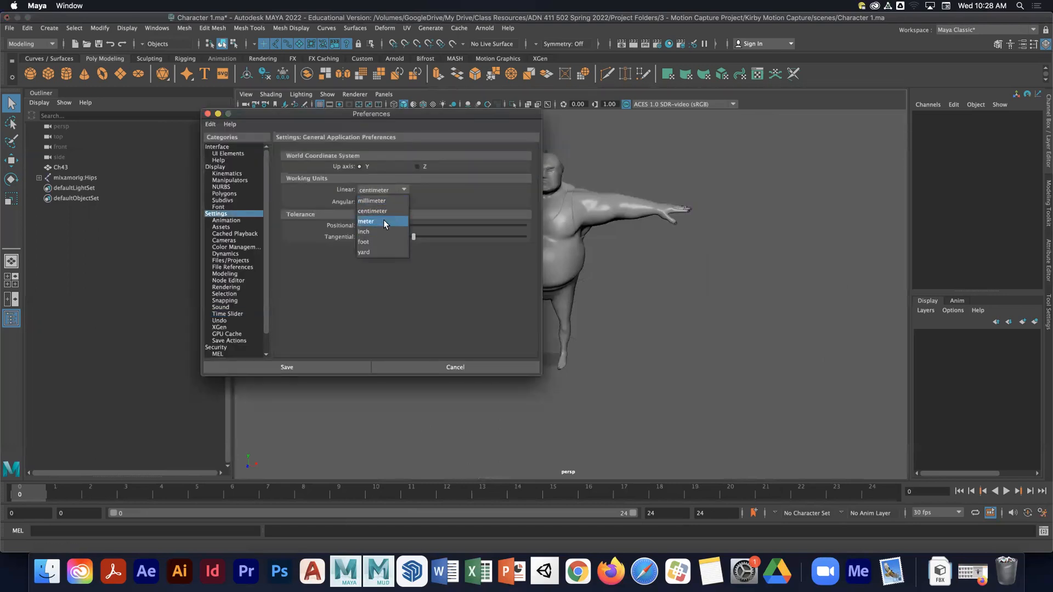
pyautogui.click(383, 221)
pyautogui.click(316, 366)
# - Turn on X-Ray Joints for the viewport so the skeleton shows through the character mesh
pyautogui.keyDown('alt'); pyautogui.moveTo(382, 323); pyautogui.dragTo(418, 342); pyautogui.keyUp('alt')
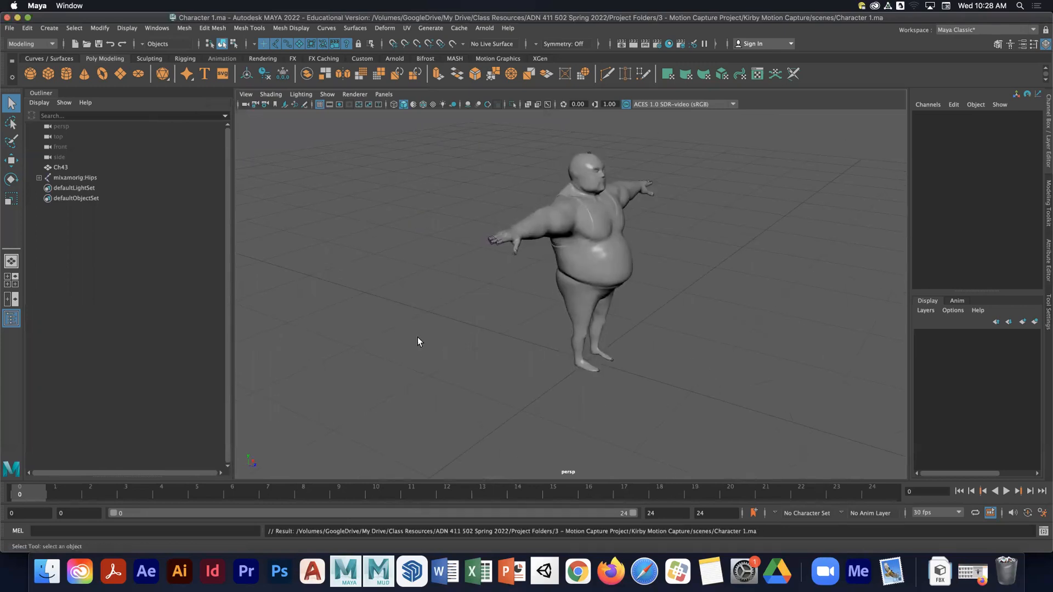
pyautogui.keyDown('alt'); pyautogui.moveTo(477, 322); pyautogui.dragTo(445, 340); pyautogui.keyUp('alt')
pyautogui.click(546, 104)
pyautogui.keyDown('alt'); pyautogui.moveTo(556, 227); pyautogui.dragTo(556, 199, button='middle'); pyautogui.keyUp('alt')
pyautogui.press('super+shift+a')
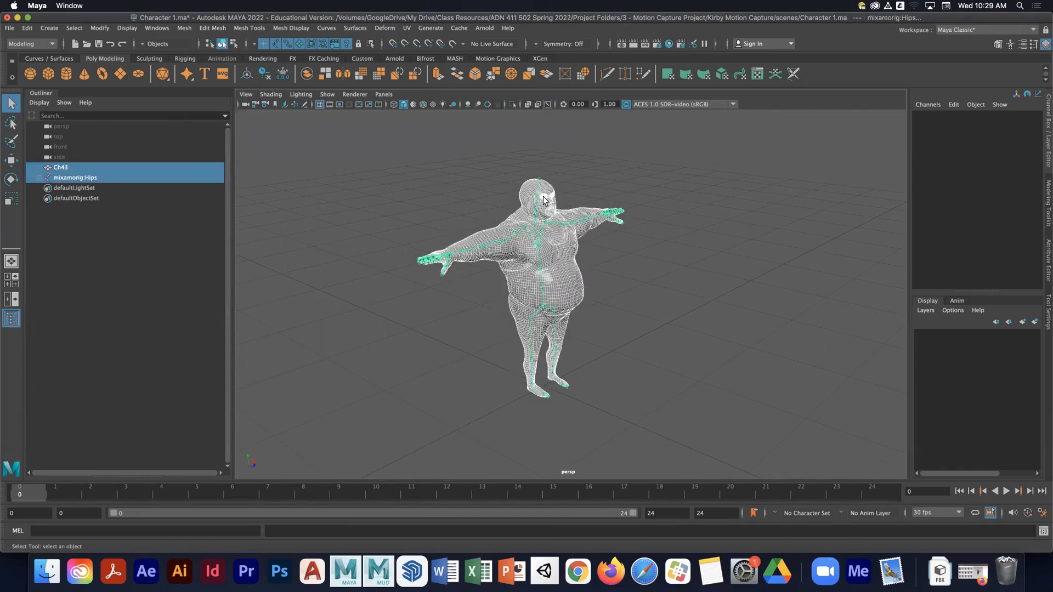
pyautogui.rightClick(544, 197)
pyautogui.click(475, 184)
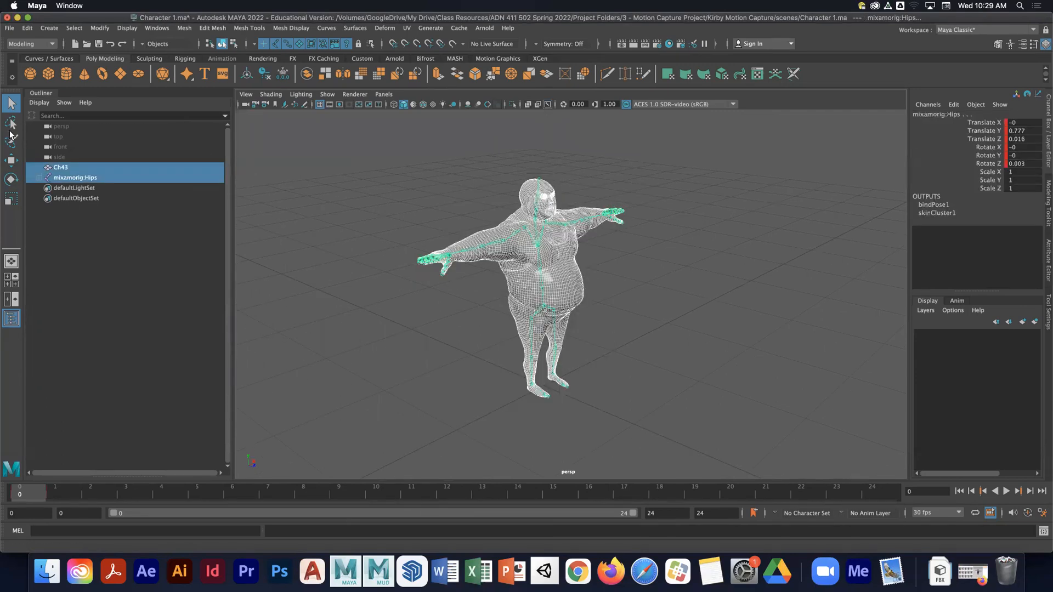
pyautogui.click(12, 121)
pyautogui.click(11, 102)
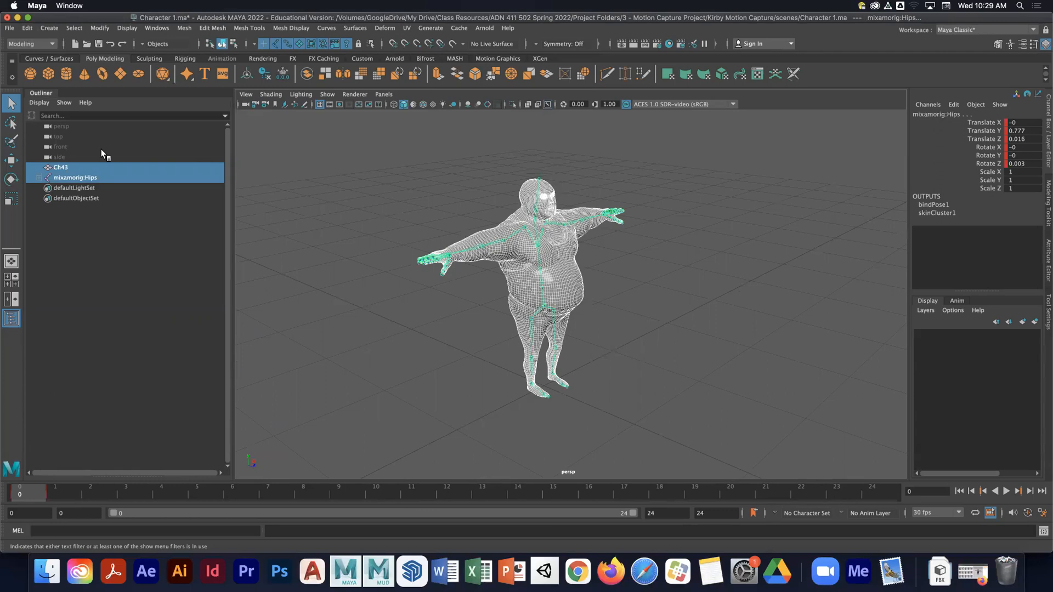
pyautogui.click(395, 209)
# - Check the X-Ray Joints option in the viewport's Shading settings
pyautogui.keyDown('alt'); pyautogui.moveTo(423, 216); pyautogui.dragTo(408, 228); pyautogui.keyUp('alt')
pyautogui.keyDown('alt'); pyautogui.moveTo(408, 228); pyautogui.dragTo(521, 258, button='right'); pyautogui.keyUp('alt')
pyautogui.keyDown('alt'); pyautogui.moveTo(521, 258); pyautogui.dragTo(547, 267, button='middle'); pyautogui.keyUp('alt')
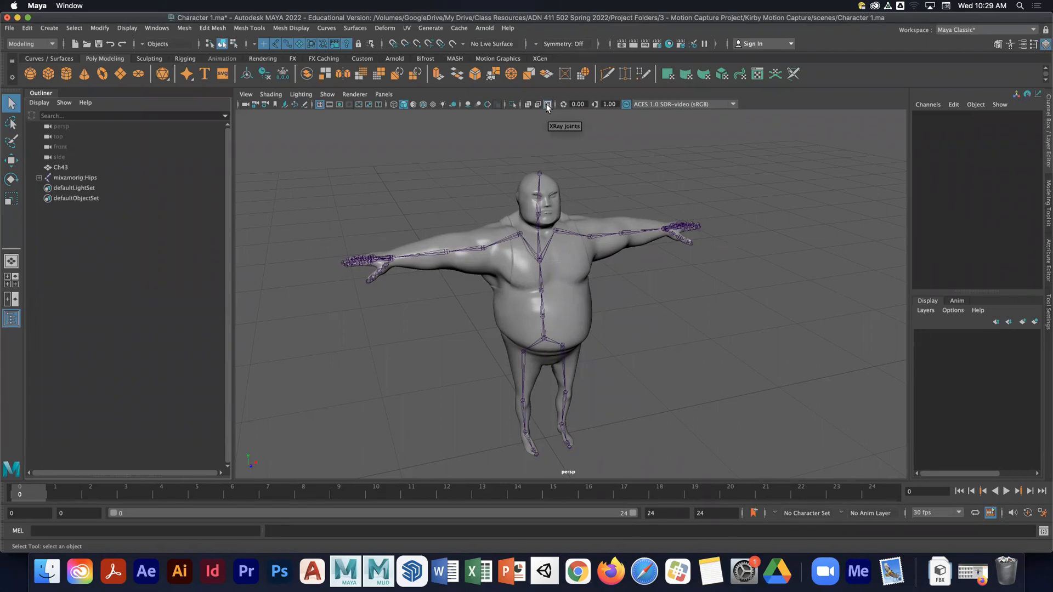
pyautogui.click(271, 94)
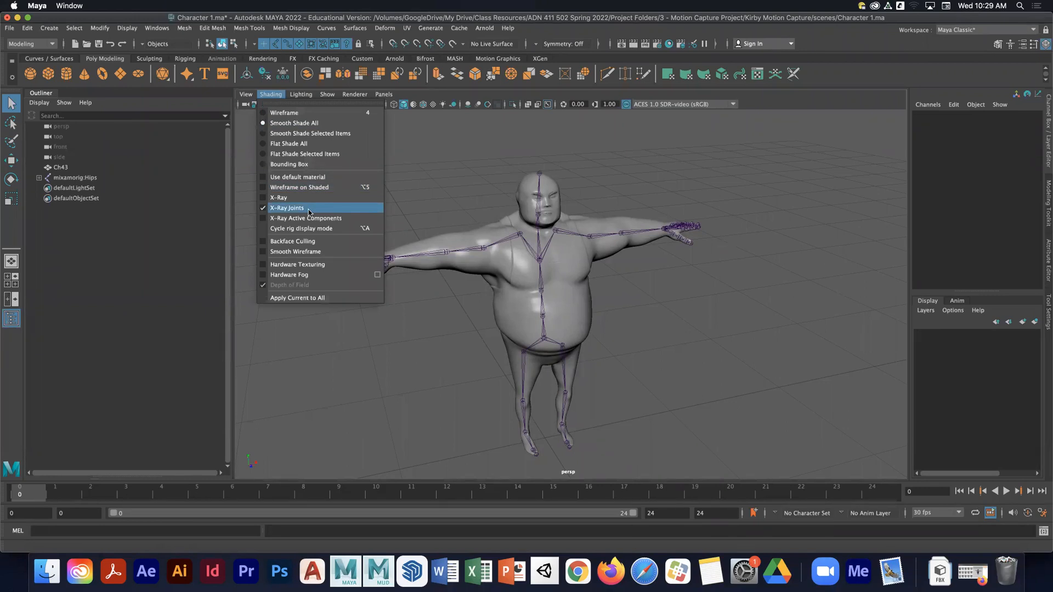
pyautogui.click(611, 161)
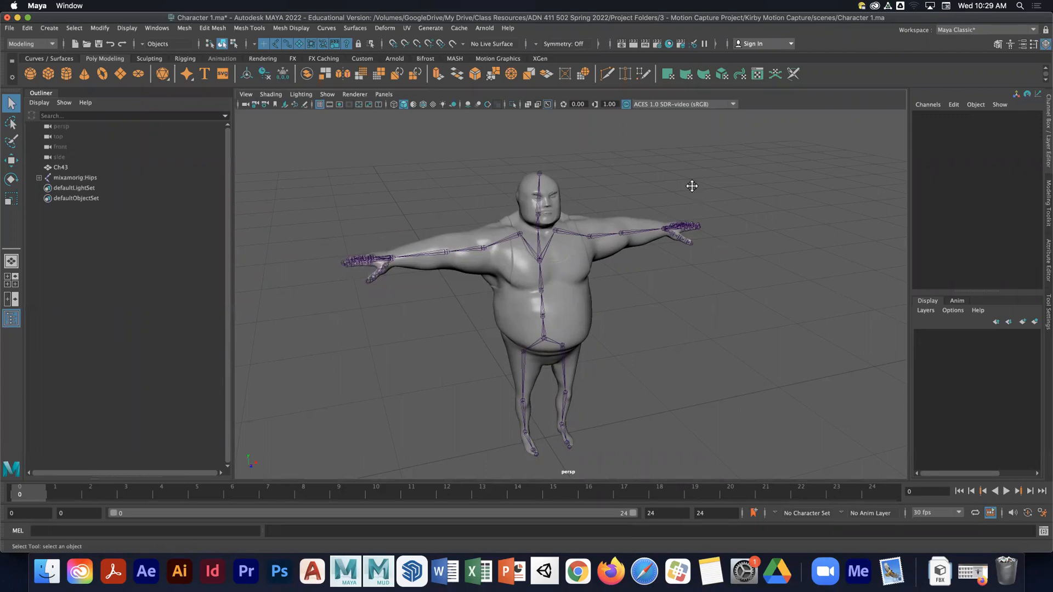
# - Open the Human IK window and position it as a floating panel beside the outliner
pyautogui.keyDown('alt'); pyautogui.moveTo(691, 186); pyautogui.dragTo(645, 186, button='right'); pyautogui.keyUp('alt')
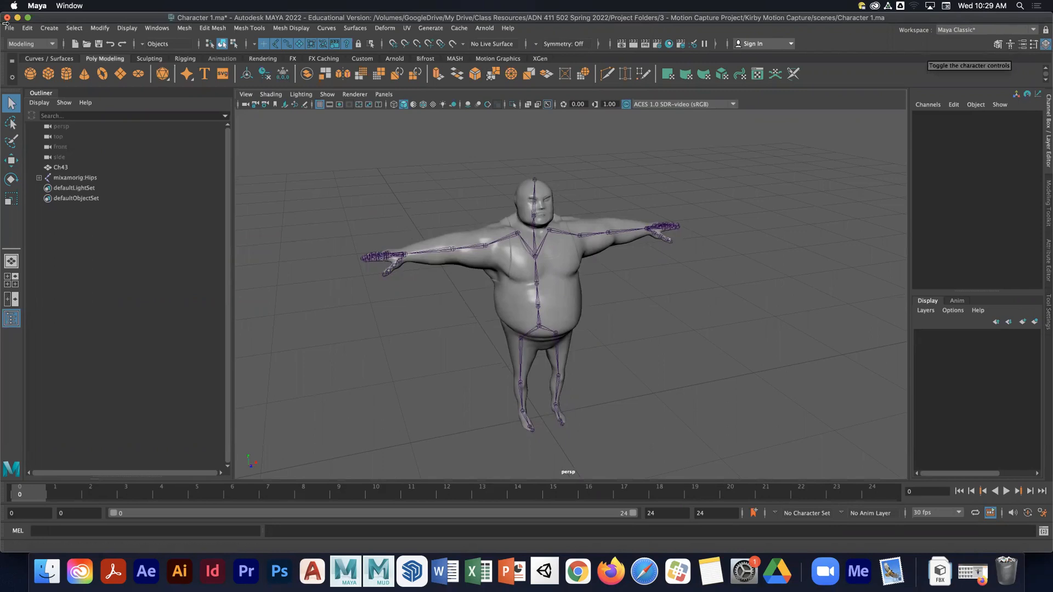
pyautogui.click(149, 29)
pyautogui.moveTo(208, 85)
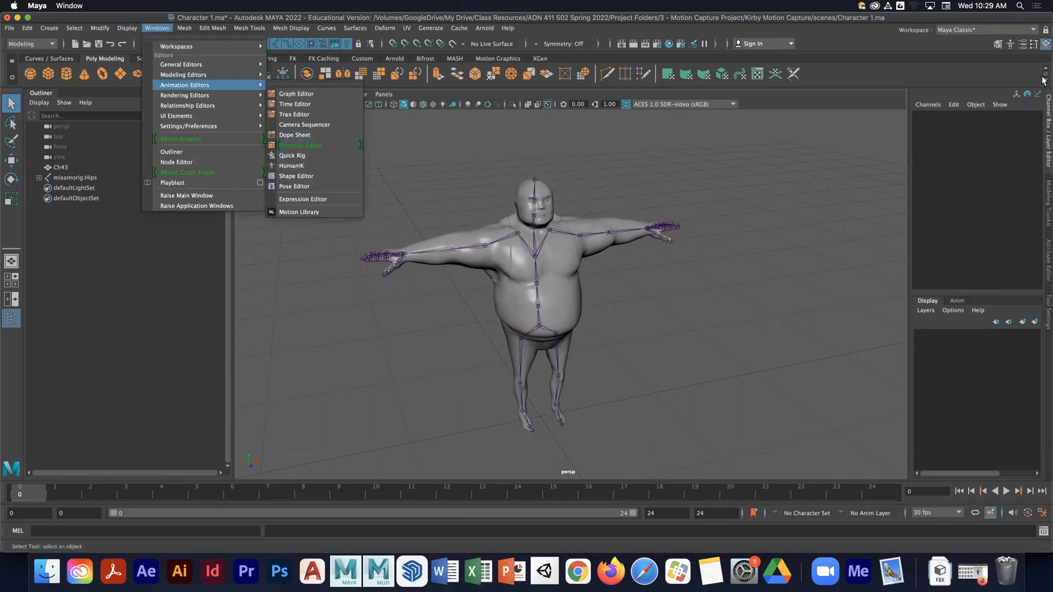
pyautogui.click(1012, 44)
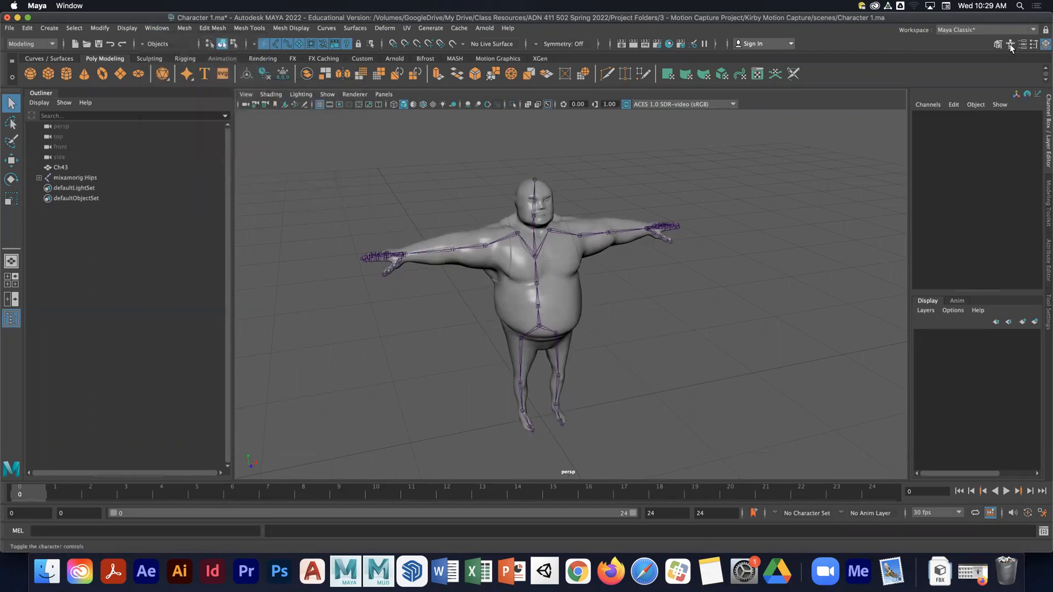
pyautogui.click(1009, 44)
pyautogui.moveTo(1043, 351); pyautogui.dragTo(220, 130)
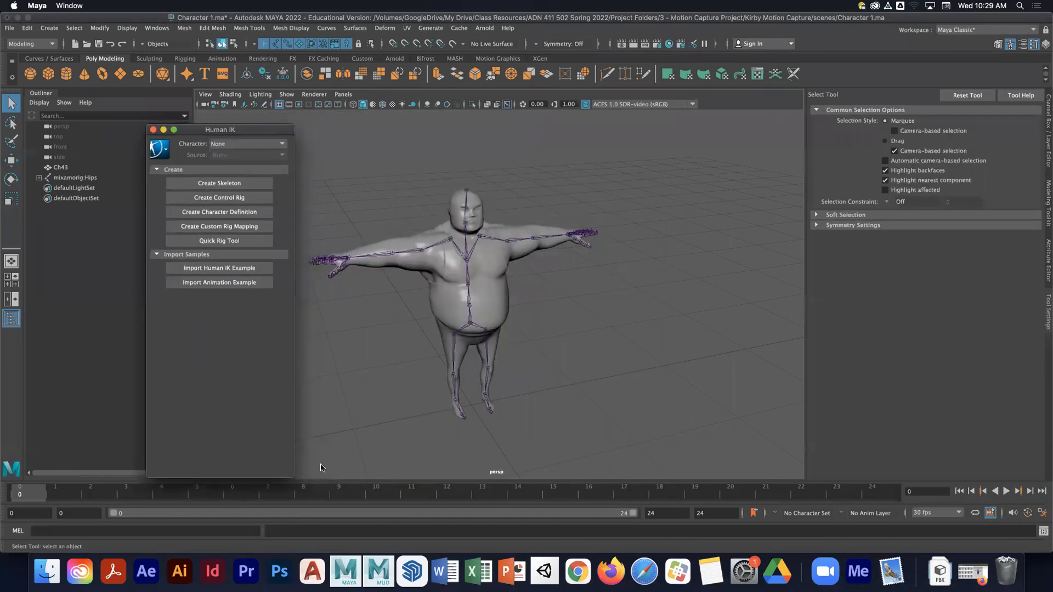
pyautogui.moveTo(291, 478); pyautogui.dragTo(292, 366)
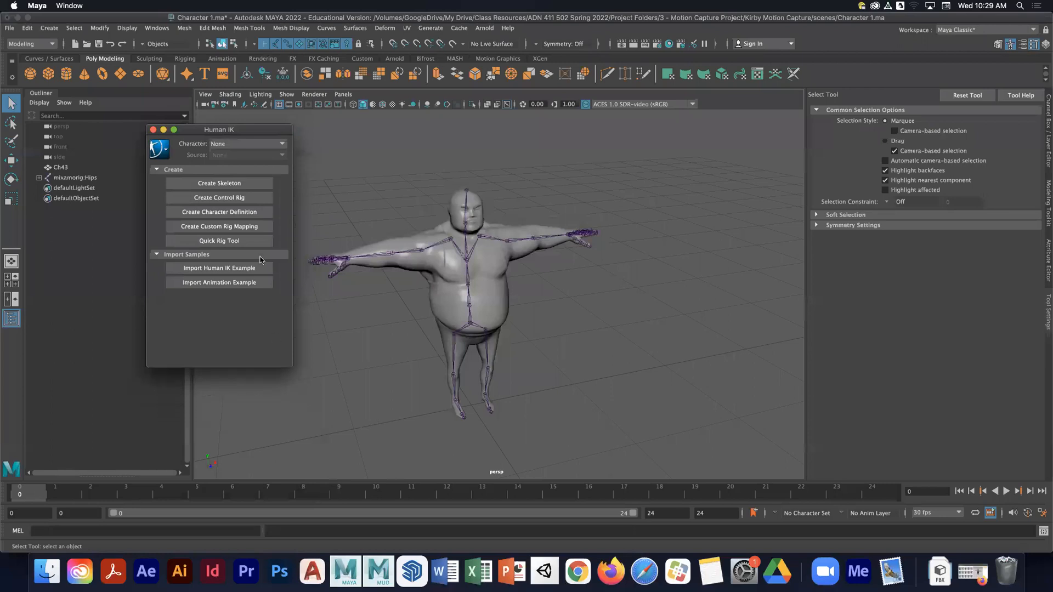
pyautogui.moveTo(252, 132); pyautogui.dragTo(166, 215)
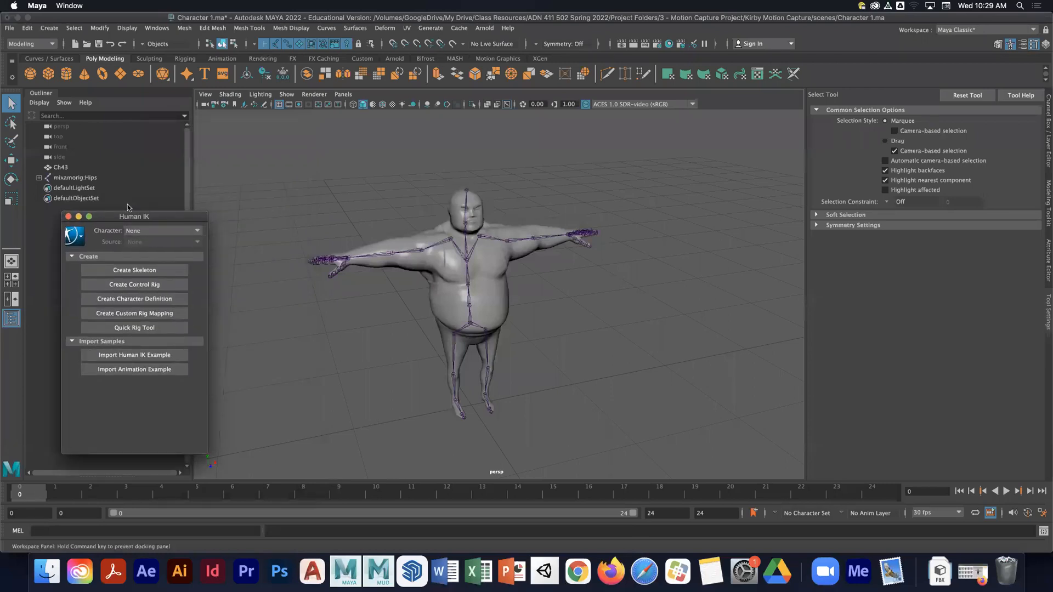
# - Group the Ch43 mesh with the mixamorig:Hips skeleton and rename the group Wrestler
pyautogui.click(93, 177)
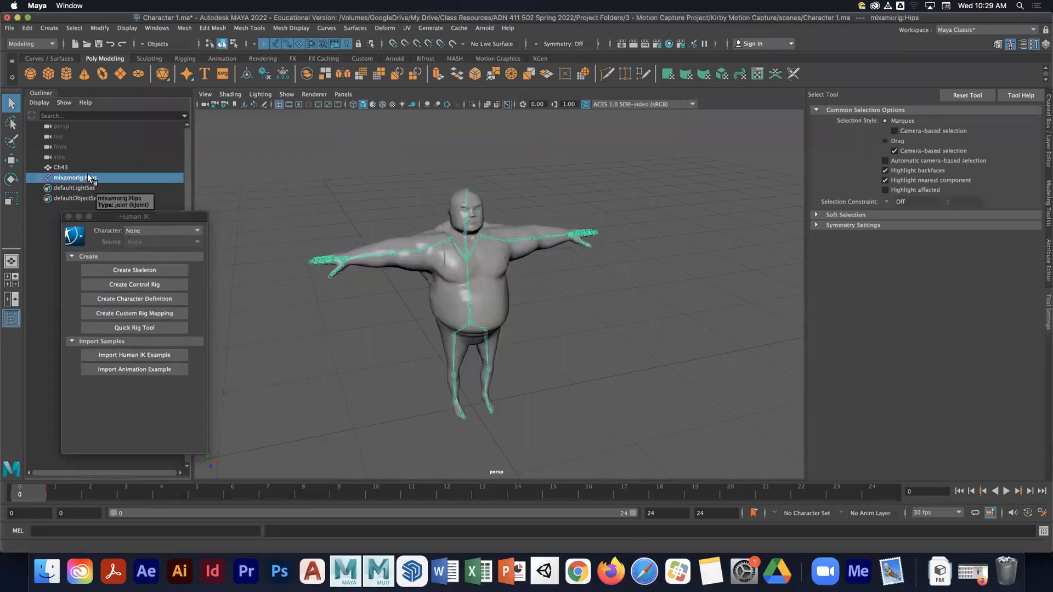
pyautogui.click(68, 167)
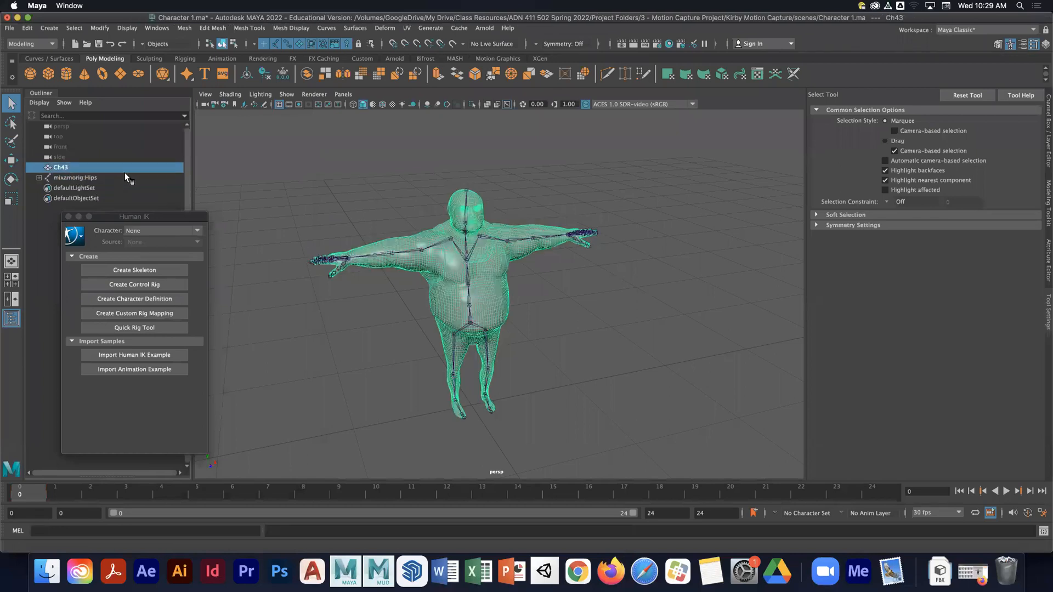
pyautogui.click(80, 177)
pyautogui.click(68, 167)
pyautogui.keyDown('shift'); pyautogui.click(71, 178); pyautogui.keyUp('shift')
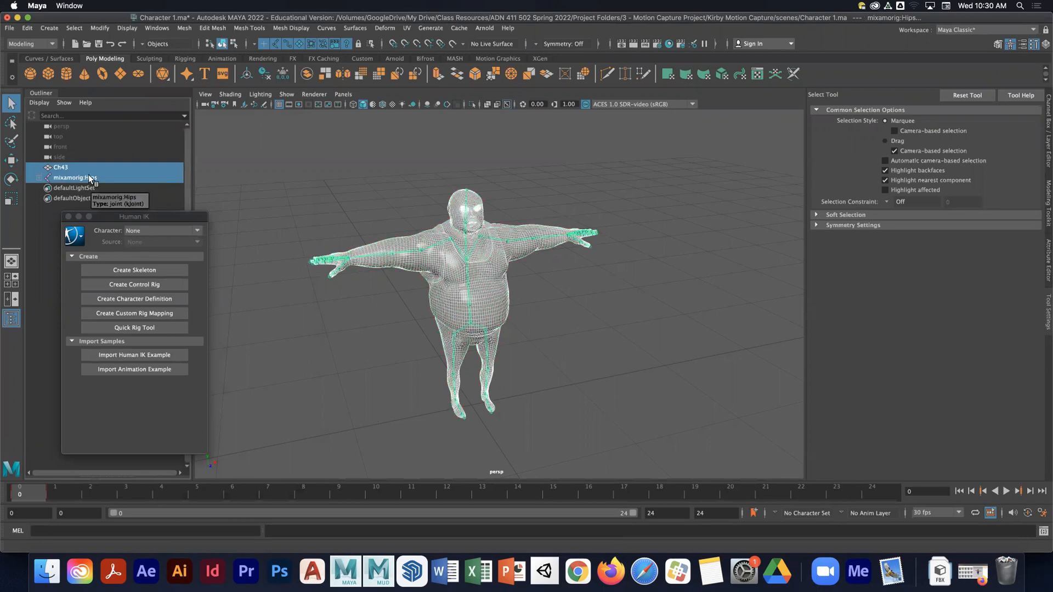
pyautogui.press('super+g')
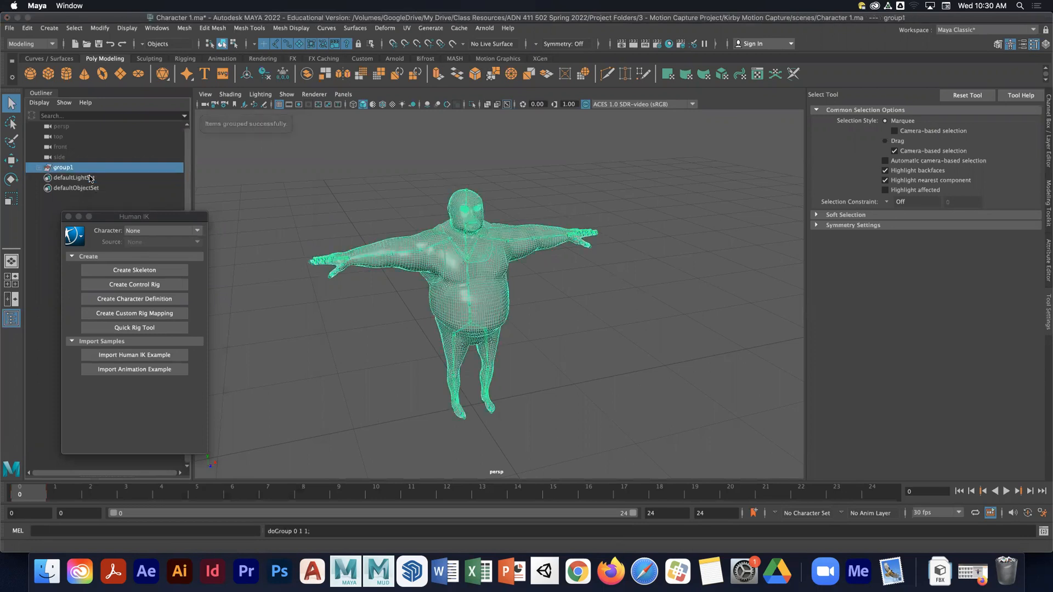
pyautogui.doubleClick(70, 168)
pyautogui.write('Wrestler')
pyautogui.press('Return')
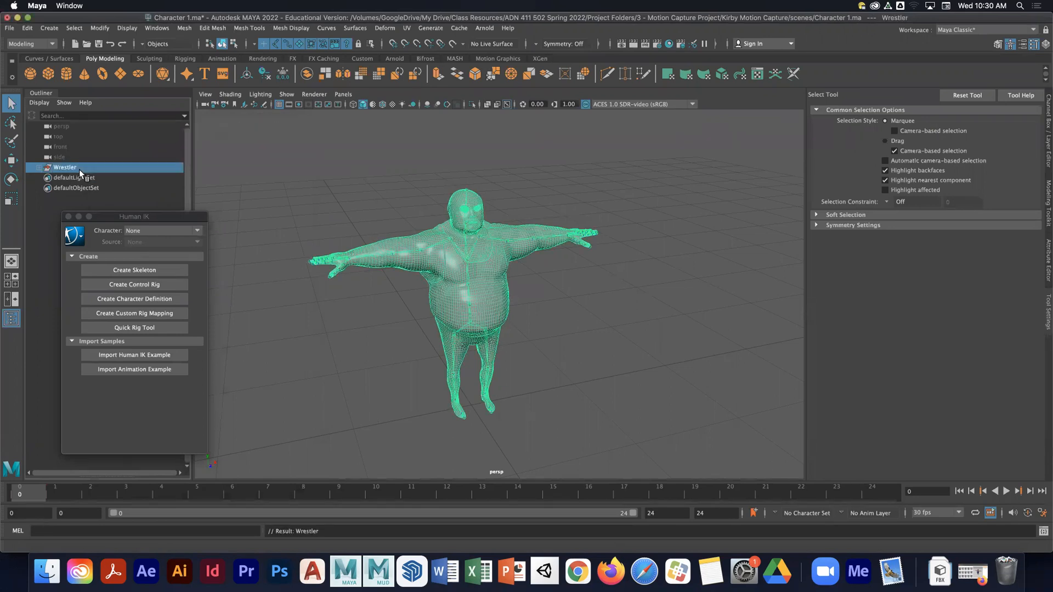
# - Deselect everything and save the scene
pyautogui.moveTo(161, 219); pyautogui.dragTo(173, 205)
pyautogui.click(249, 156)
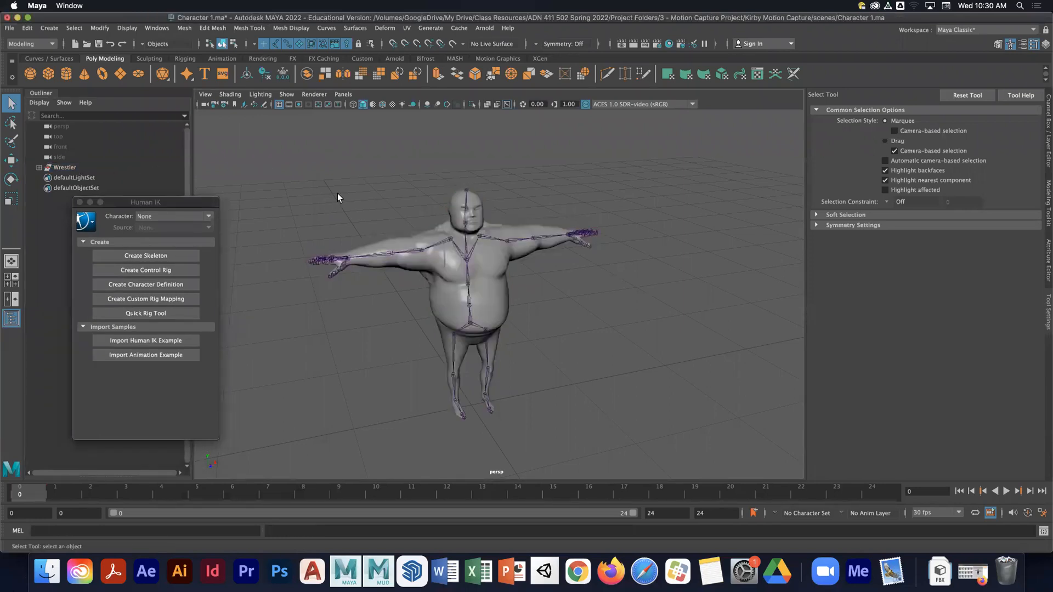
pyautogui.press('super+s')
# - Create a new character definition in Human IK and enlarge its window
pyautogui.moveTo(156, 208); pyautogui.dragTo(164, 189)
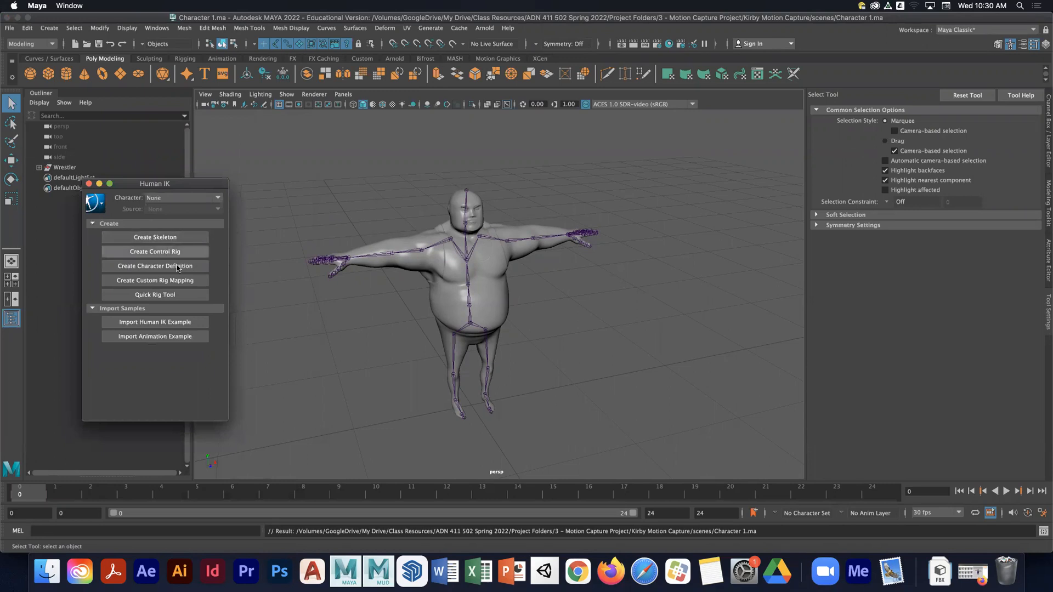
pyautogui.click(139, 268)
pyautogui.moveTo(192, 179); pyautogui.dragTo(184, 133)
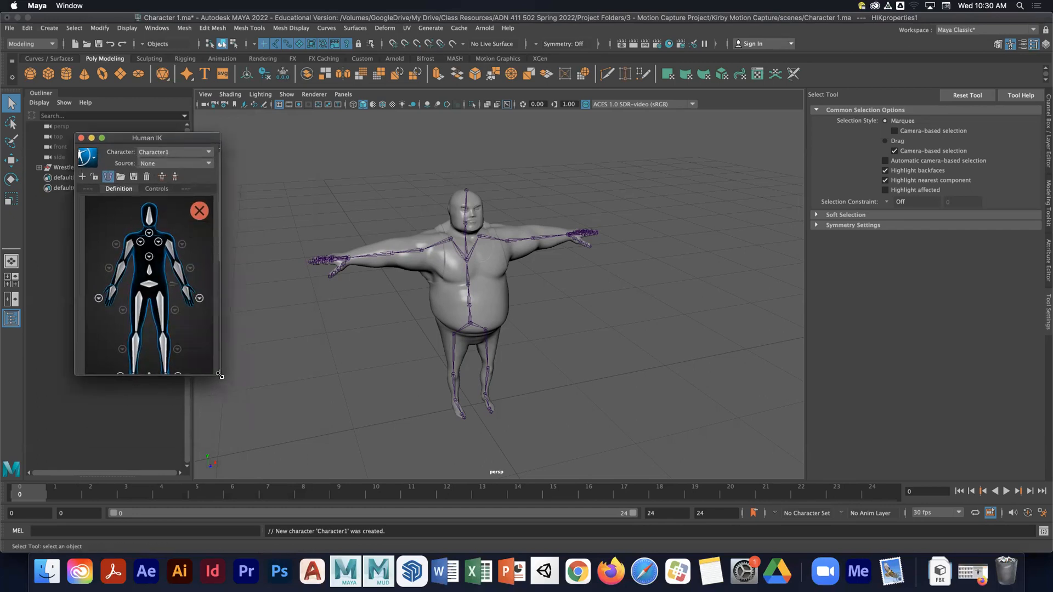
pyautogui.moveTo(219, 375); pyautogui.dragTo(242, 437)
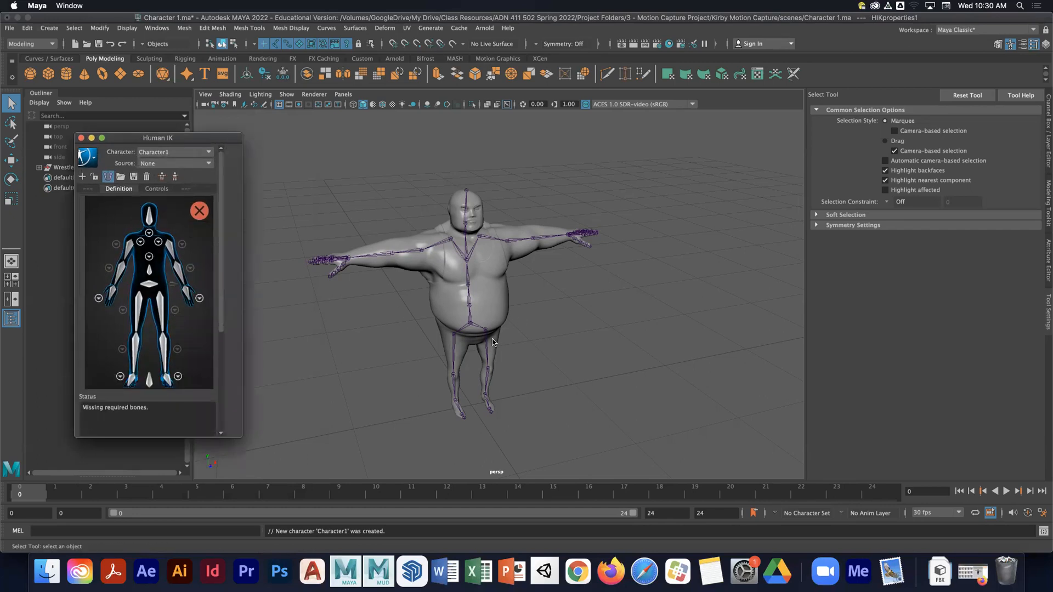
# - Select the hips joint and assign it to the Hips slot of the character definition
pyautogui.keyDown('alt'); pyautogui.moveTo(492, 343); pyautogui.dragTo(479, 329); pyautogui.keyUp('alt')
pyautogui.keyDown('alt'); pyautogui.moveTo(479, 329); pyautogui.dragTo(542, 342, button='right'); pyautogui.keyUp('alt')
pyautogui.keyDown('alt'); pyautogui.moveTo(477, 329); pyautogui.dragTo(494, 310, button='middle'); pyautogui.keyUp('alt')
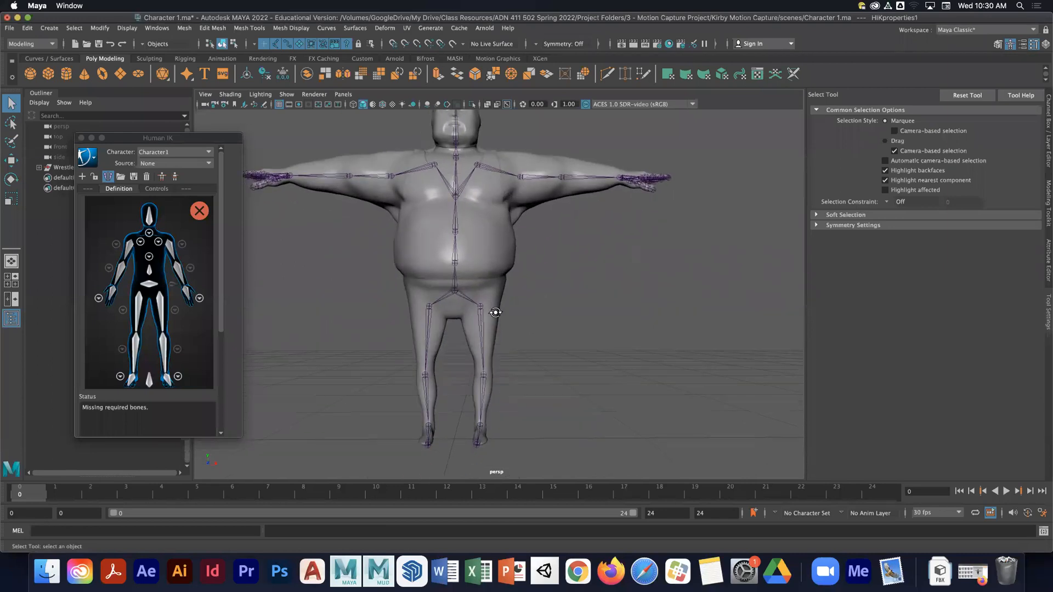
pyautogui.keyDown('alt'); pyautogui.moveTo(493, 310); pyautogui.dragTo(461, 306); pyautogui.keyUp('alt')
pyautogui.click(460, 299)
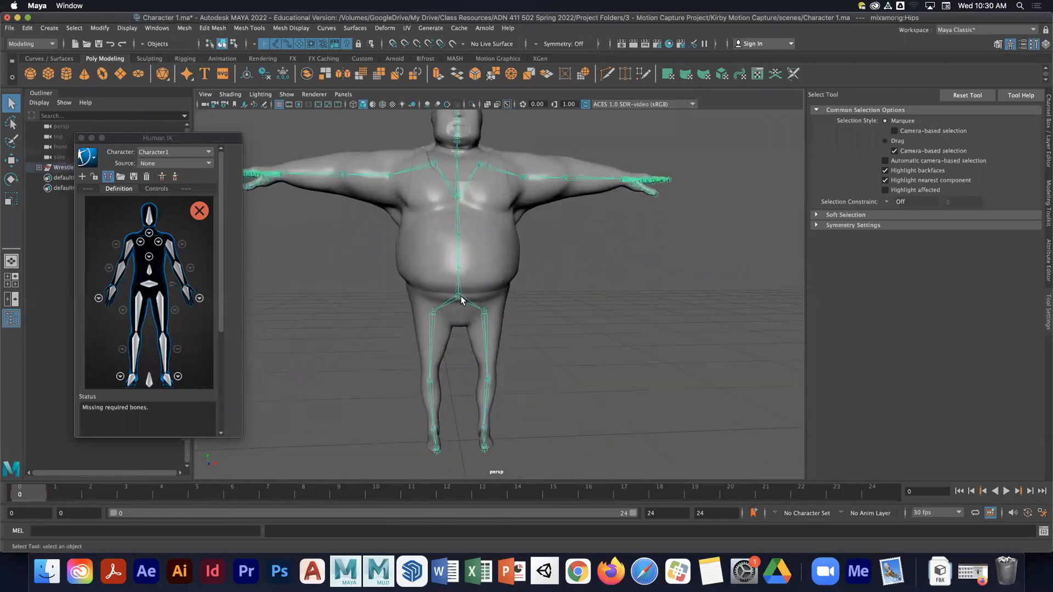
pyautogui.rightClick(150, 286)
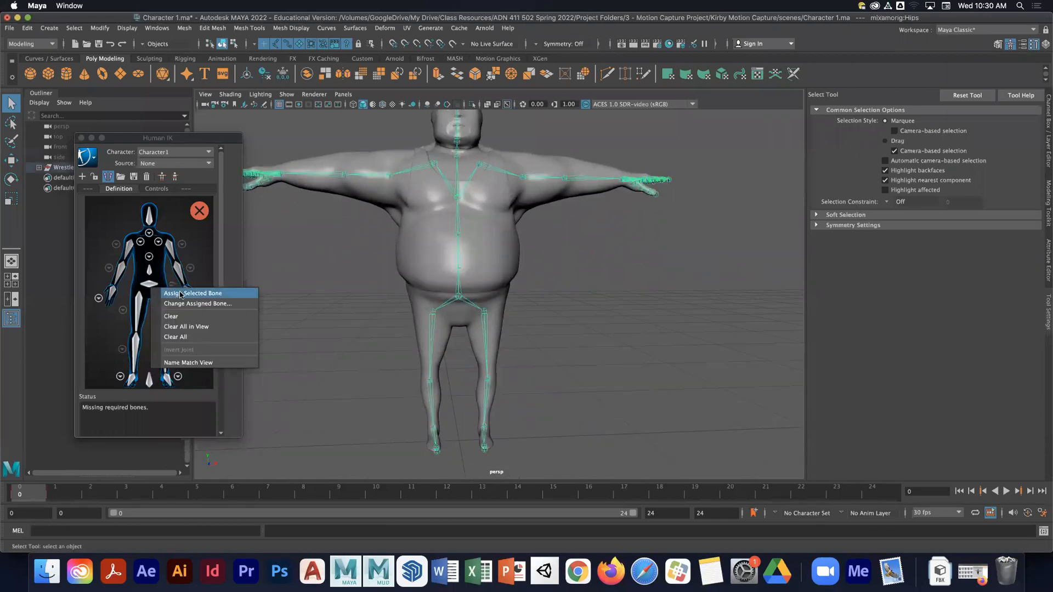
# - Select the right upper leg joint and assign it to the RightUpLeg slot
pyautogui.click(432, 320)
pyautogui.rightClick(140, 311)
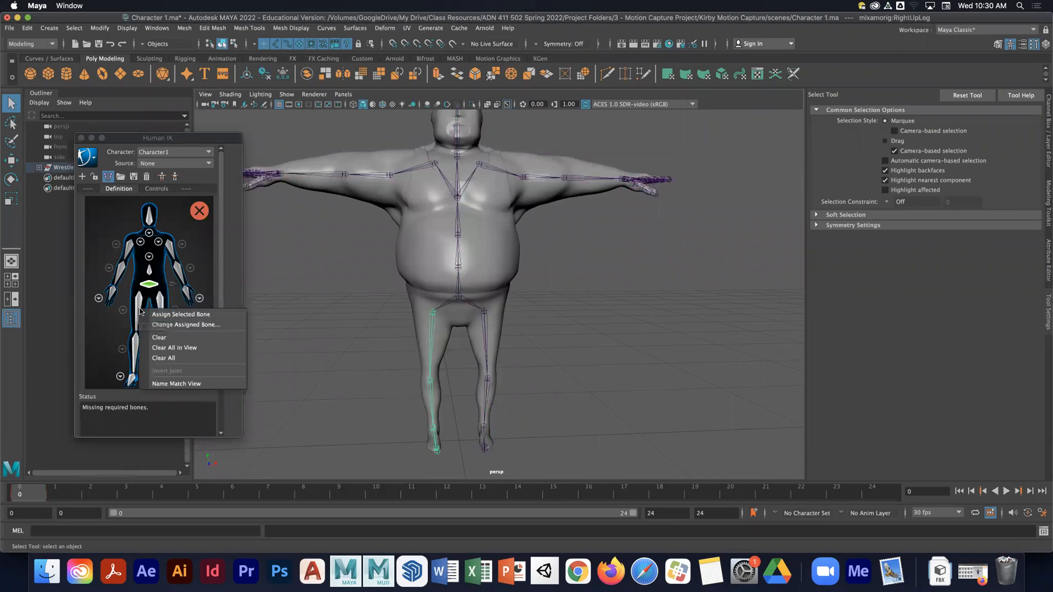
pyautogui.click(181, 314)
# - Select the right knee joint and assign it to the RightLeg slot
pyautogui.keyDown('alt'); pyautogui.moveTo(361, 342); pyautogui.dragTo(385, 348); pyautogui.keyUp('alt')
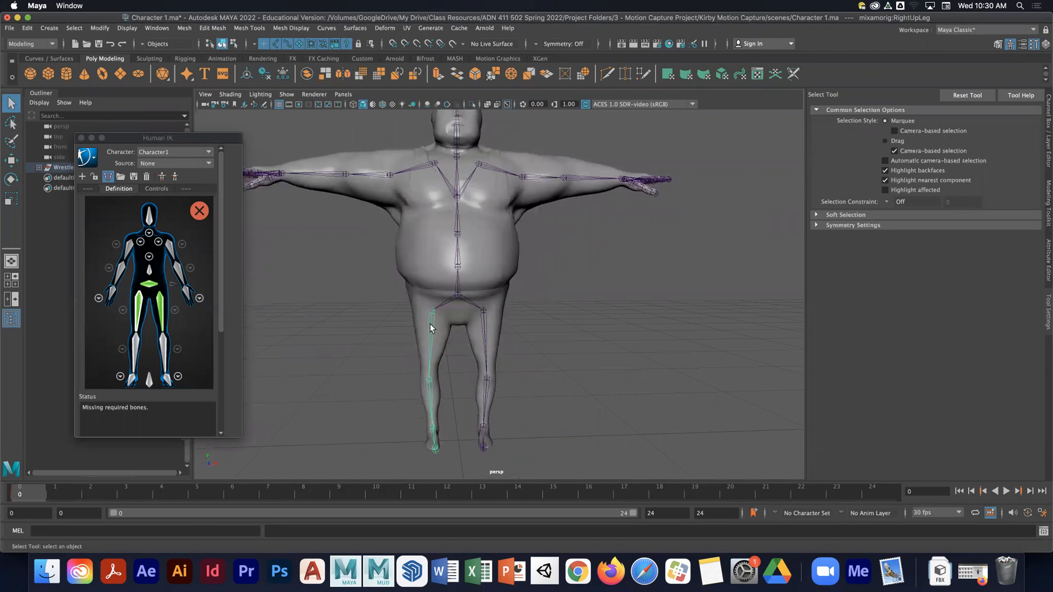
pyautogui.click(428, 382)
pyautogui.rightClick(135, 345)
pyautogui.click(164, 356)
pyautogui.click(196, 387)
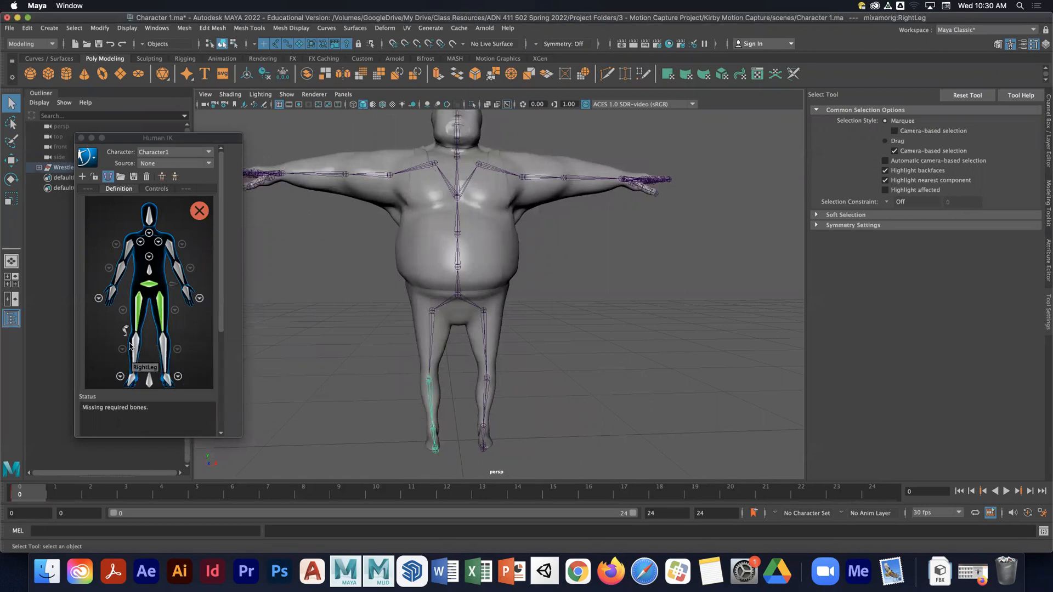
pyautogui.rightClick(148, 345)
pyautogui.click(152, 351)
# - Select the right ankle joint and assign it to the RightFoot slot
pyautogui.keyDown('alt'); pyautogui.moveTo(379, 410); pyautogui.dragTo(383, 348, button='middle'); pyautogui.keyUp('alt')
pyautogui.keyDown('alt'); pyautogui.moveTo(382, 348); pyautogui.dragTo(386, 376); pyautogui.keyUp('alt')
pyautogui.click(437, 373)
pyautogui.rightClick(132, 380)
pyautogui.click(162, 386)
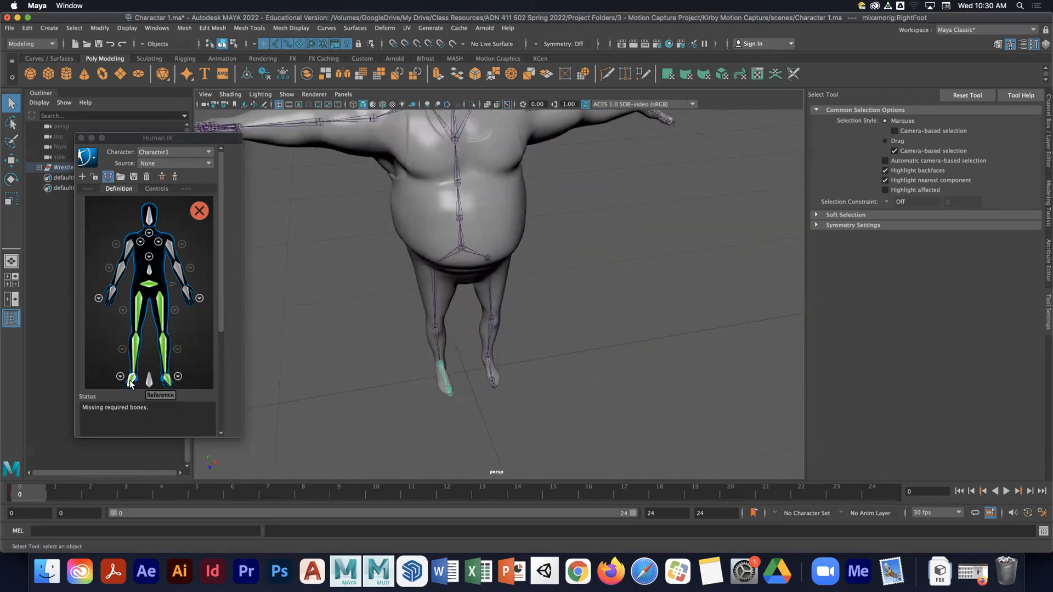
# - In the foot detail view, assign the right toe joint to the RightToeBase slot, then return to the full body view
pyautogui.click(120, 376)
pyautogui.scroll(5, 456, 390)
pyautogui.keyDown('alt'); pyautogui.moveTo(458, 393); pyautogui.dragTo(458, 347, button='middle'); pyautogui.keyUp('alt')
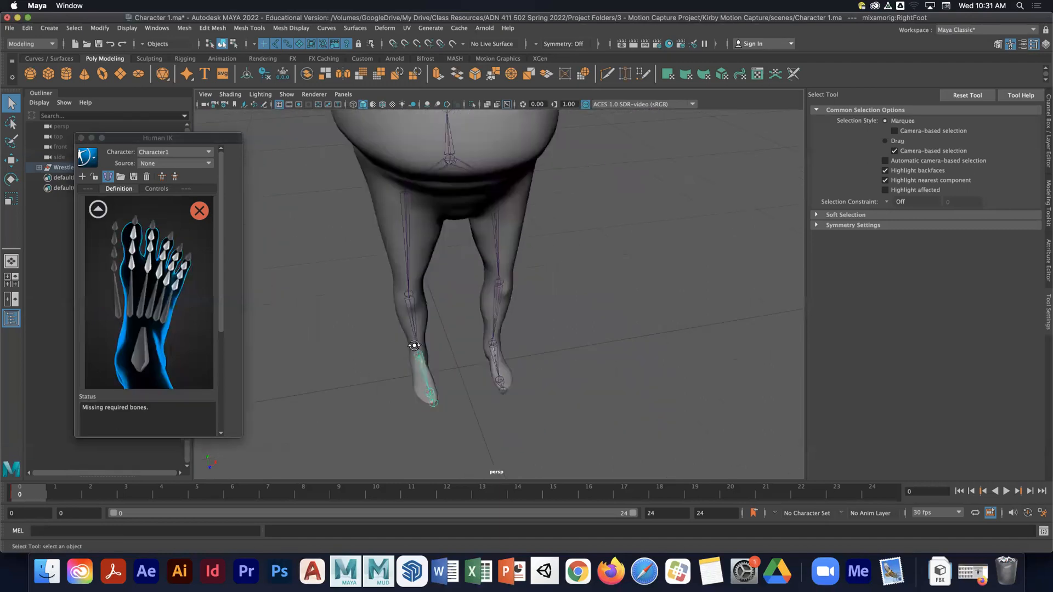
pyautogui.keyDown('alt'); pyautogui.moveTo(415, 347); pyautogui.dragTo(500, 378); pyautogui.keyUp('alt')
pyautogui.click(507, 406)
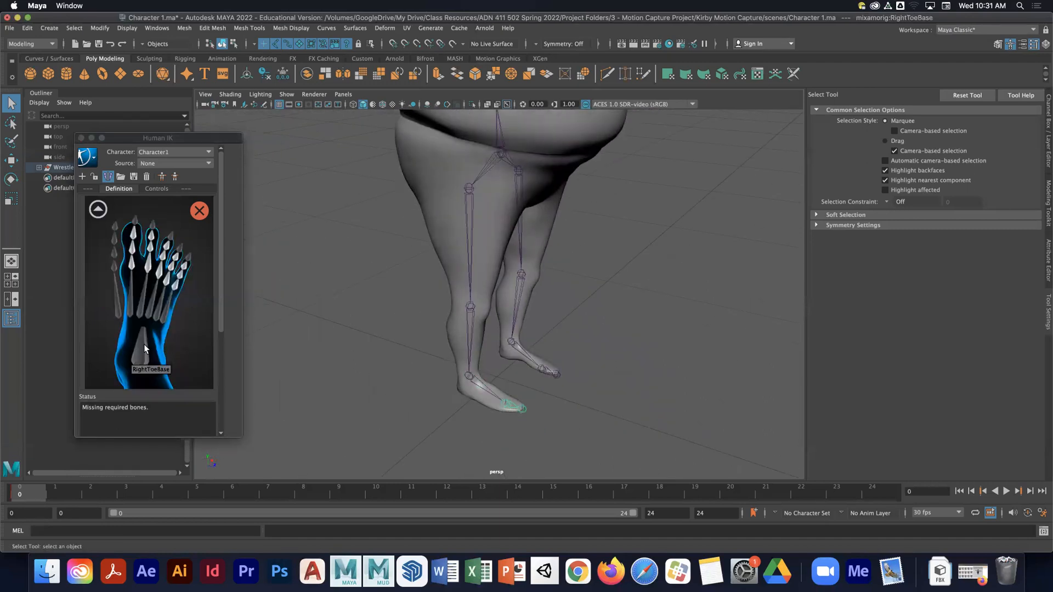
pyautogui.rightClick(146, 348)
pyautogui.click(165, 352)
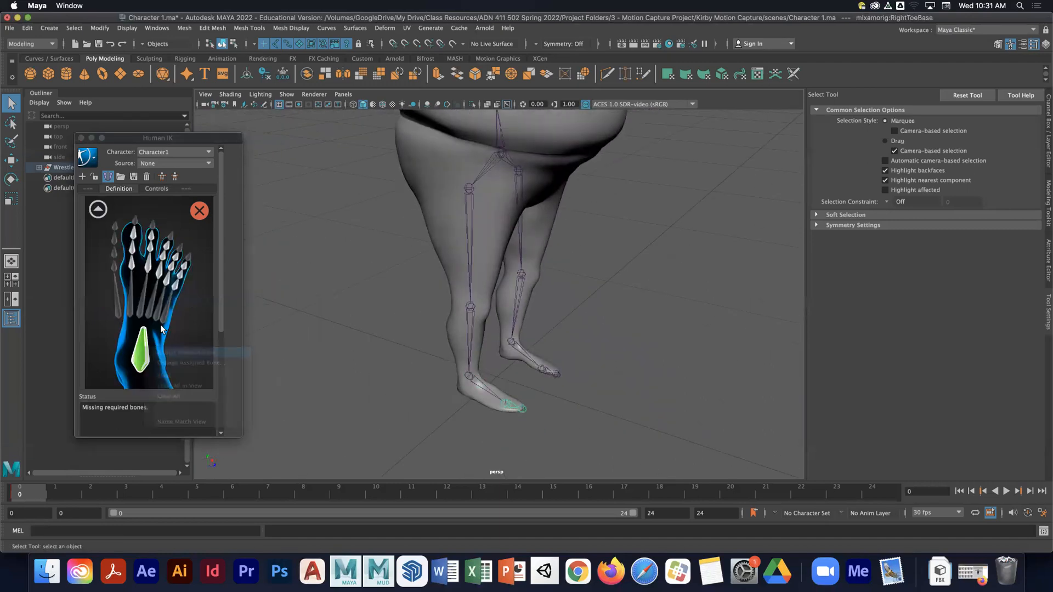
pyautogui.click(98, 209)
pyautogui.keyDown('alt'); pyautogui.moveTo(432, 303); pyautogui.dragTo(414, 394, button='middle'); pyautogui.keyUp('alt')
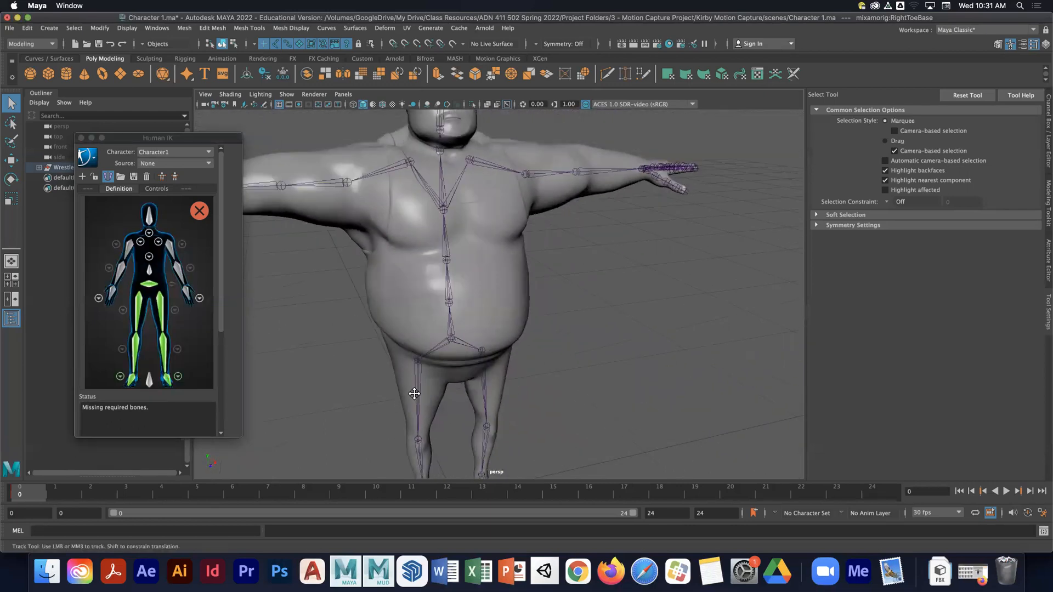
# - Select the lowest spine joint and assign it to the Spine slot of the character definition
pyautogui.scroll(3, 414, 393)
pyautogui.click(444, 306)
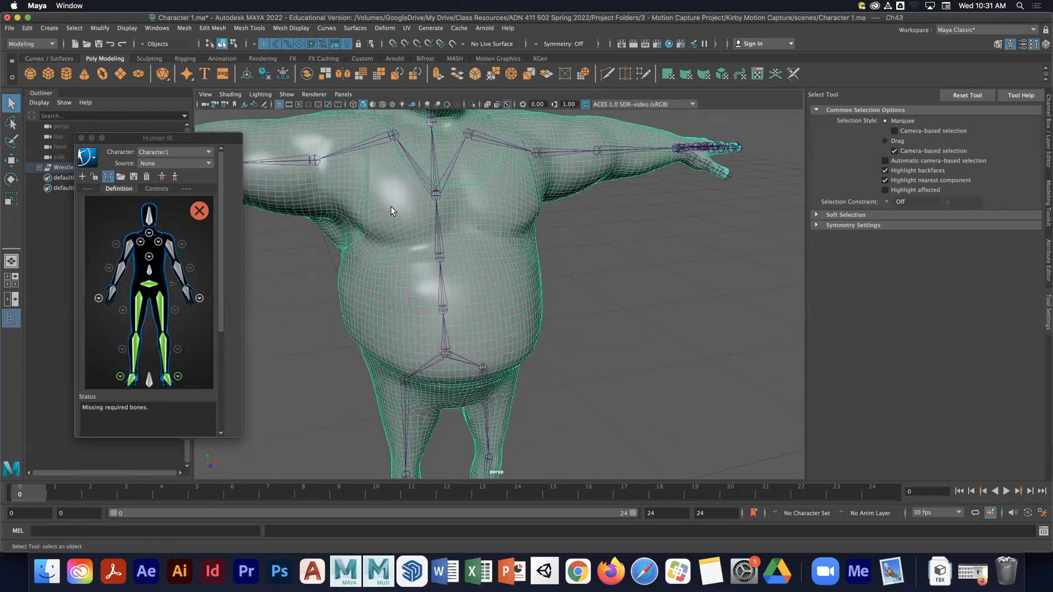
pyautogui.click(441, 309)
pyautogui.rightClick(152, 271)
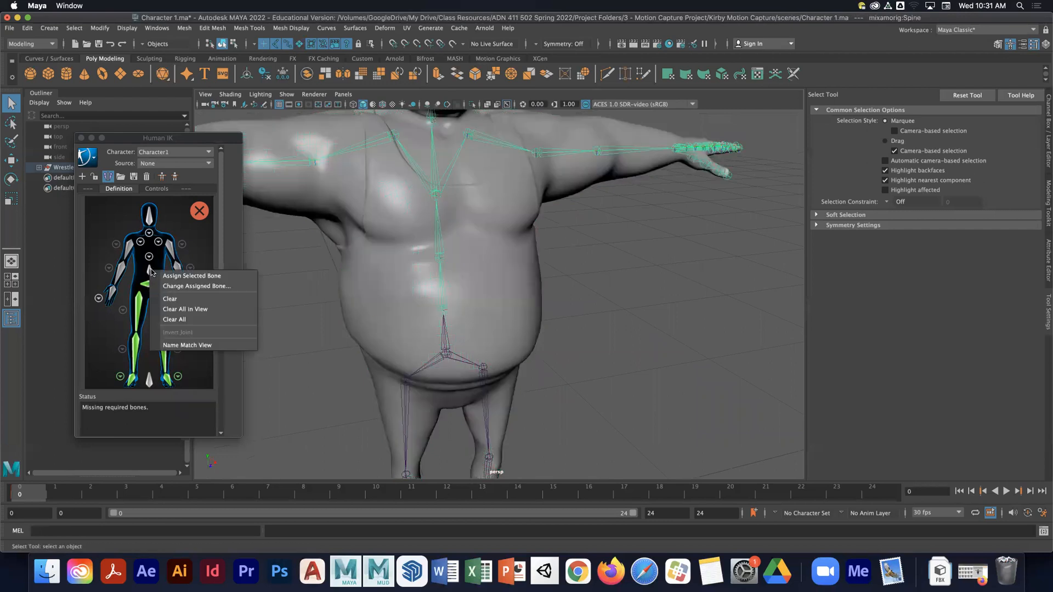
pyautogui.click(192, 275)
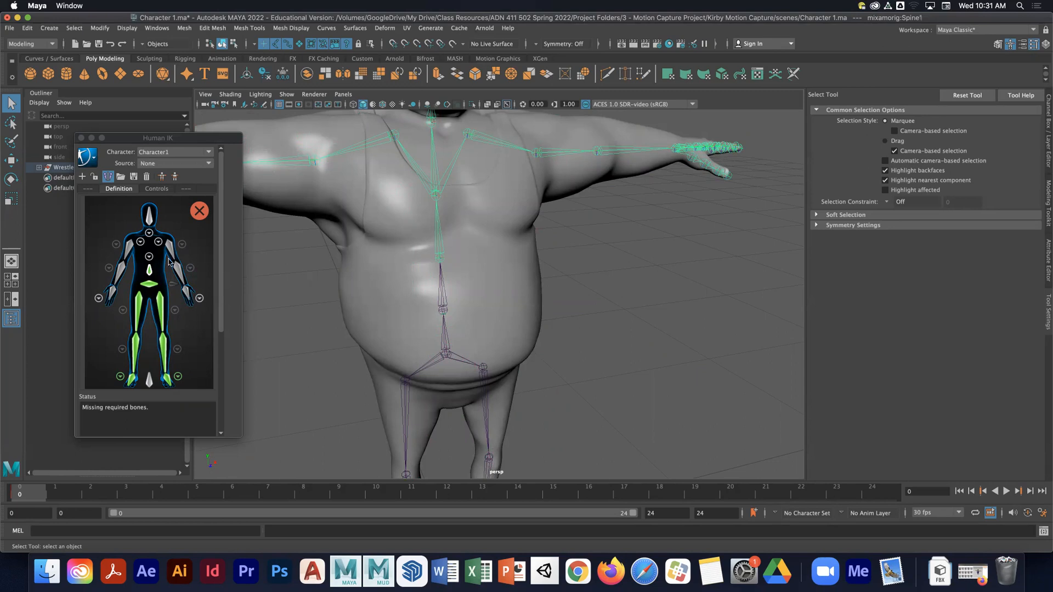
# - Open the spine detail view and assign the next spine joint up to the Spine1 slot
pyautogui.click(148, 256)
pyautogui.rightClick(152, 353)
pyautogui.click(181, 356)
pyautogui.click(438, 196)
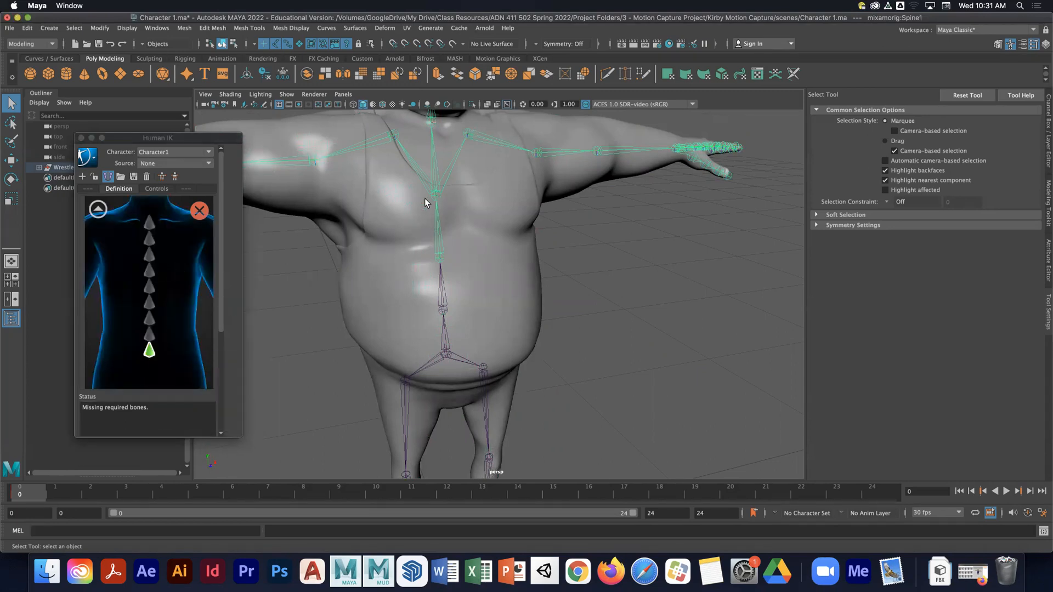
pyautogui.rightClick(151, 334)
pyautogui.click(181, 340)
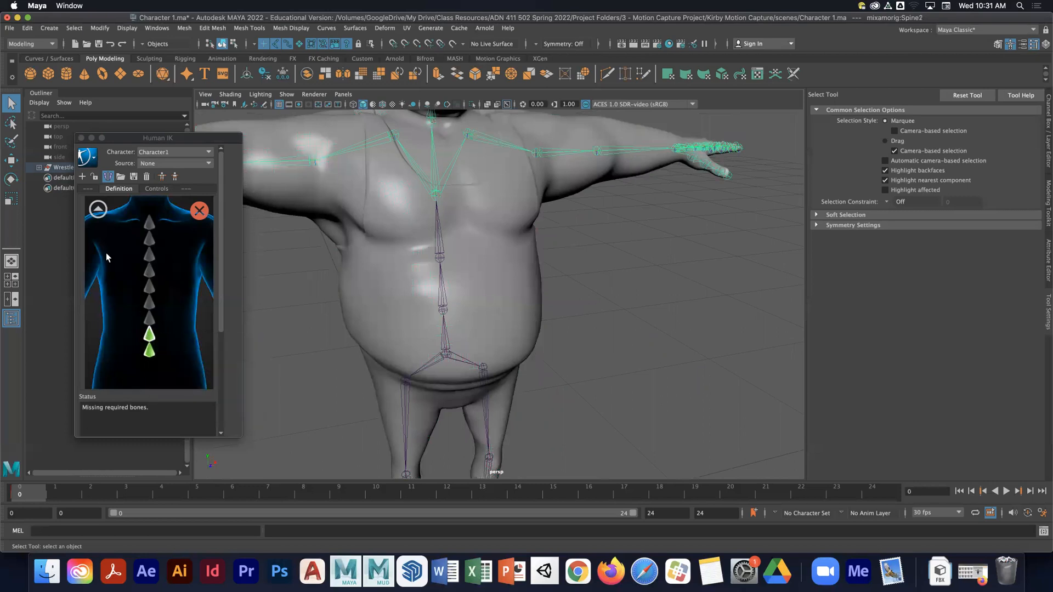
# - In the shoulder detail view, assign the right shoulder joint to the RightShoulder slot, then return to the full body view
pyautogui.click(98, 209)
pyautogui.click(141, 243)
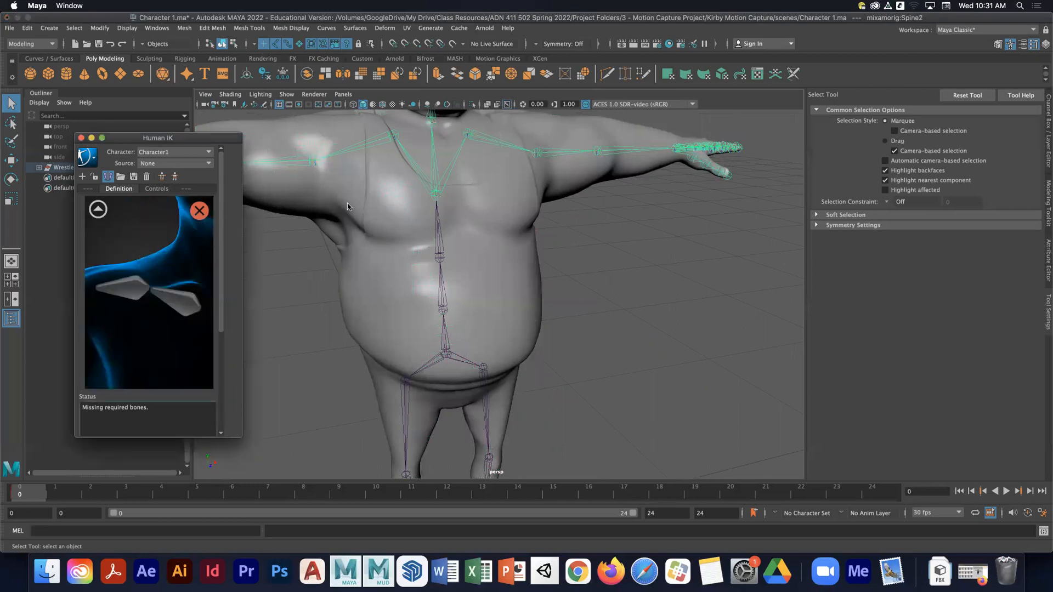
pyautogui.click(389, 139)
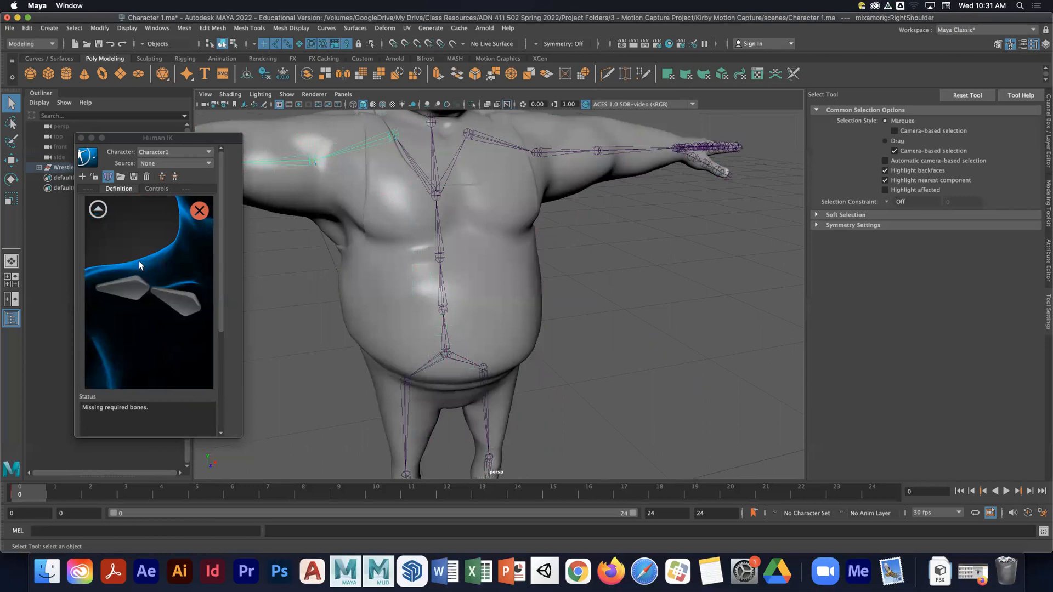
pyautogui.rightClick(188, 305)
pyautogui.click(220, 309)
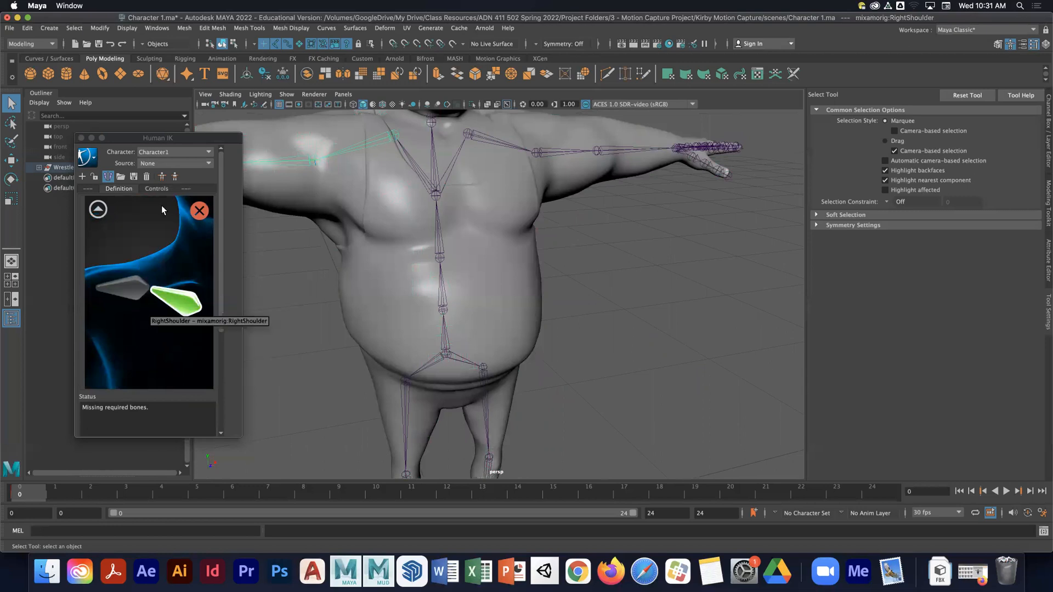
pyautogui.click(98, 209)
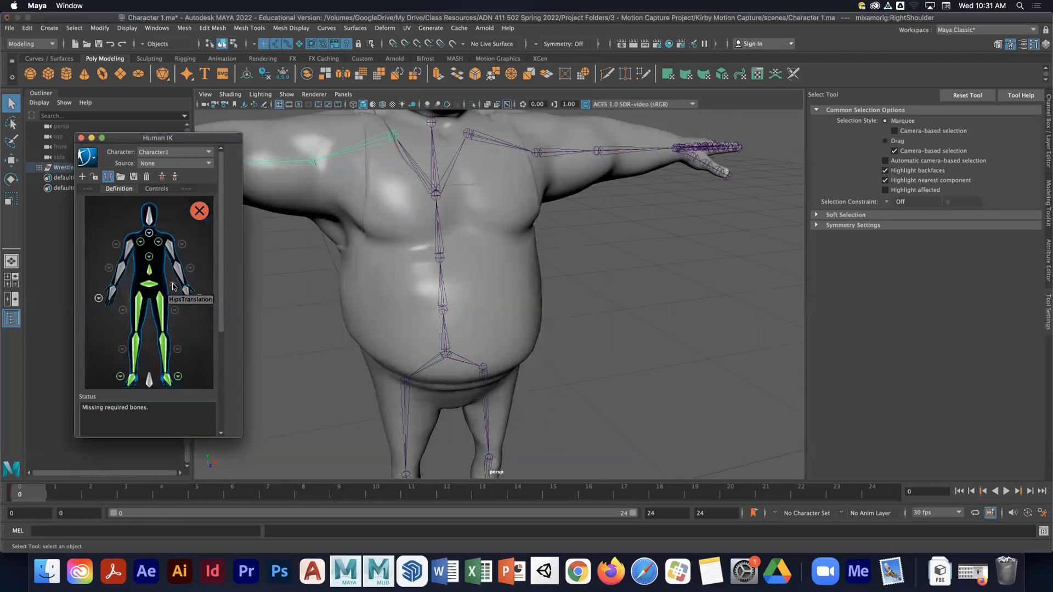
# - Select the right upper arm joint and assign it to the RightArm slot
pyautogui.keyDown('alt'); pyautogui.moveTo(410, 257); pyautogui.dragTo(467, 273, button='middle'); pyautogui.keyUp('alt')
pyautogui.keyDown('alt'); pyautogui.moveTo(466, 274); pyautogui.dragTo(457, 270); pyautogui.keyUp('alt')
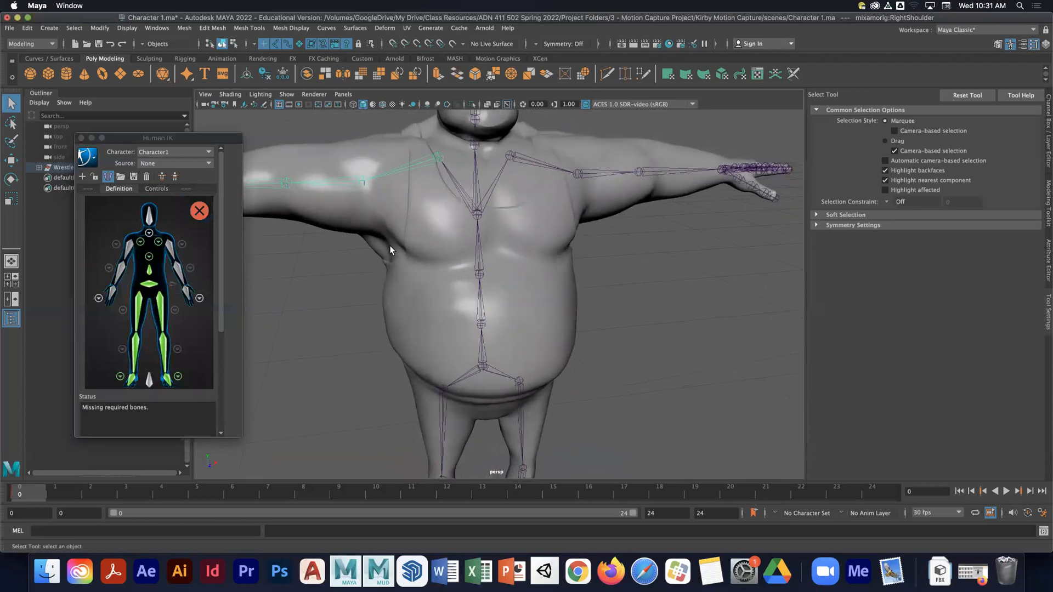
pyautogui.click(362, 184)
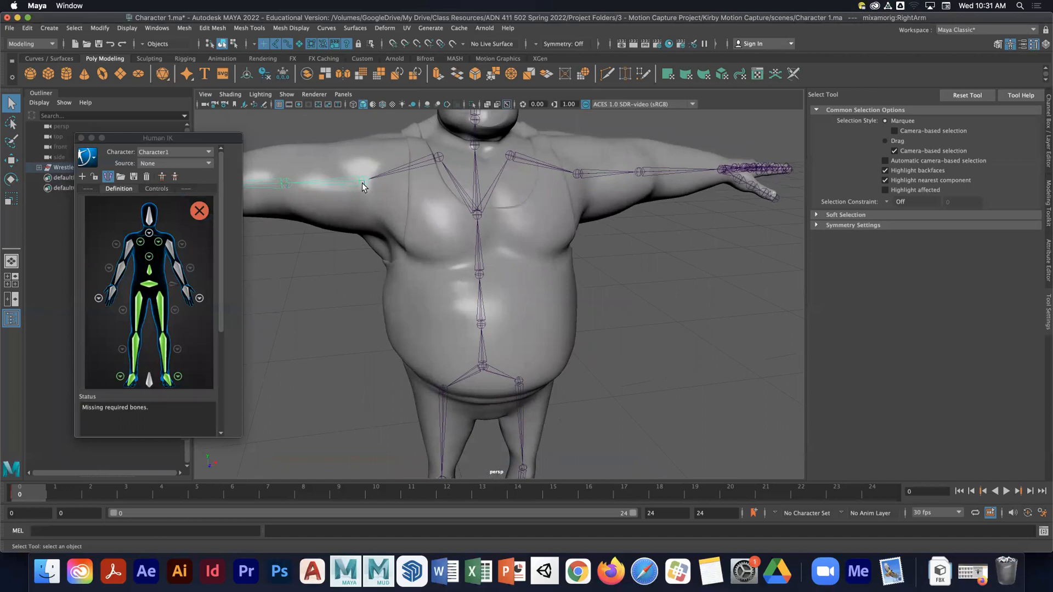
pyautogui.rightClick(141, 247)
pyautogui.click(164, 253)
# - Select the right forearm joint and assign it to the RightForeArm slot
pyautogui.keyDown('alt'); pyautogui.moveTo(394, 255); pyautogui.dragTo(449, 252); pyautogui.keyUp('alt')
pyautogui.click(423, 229)
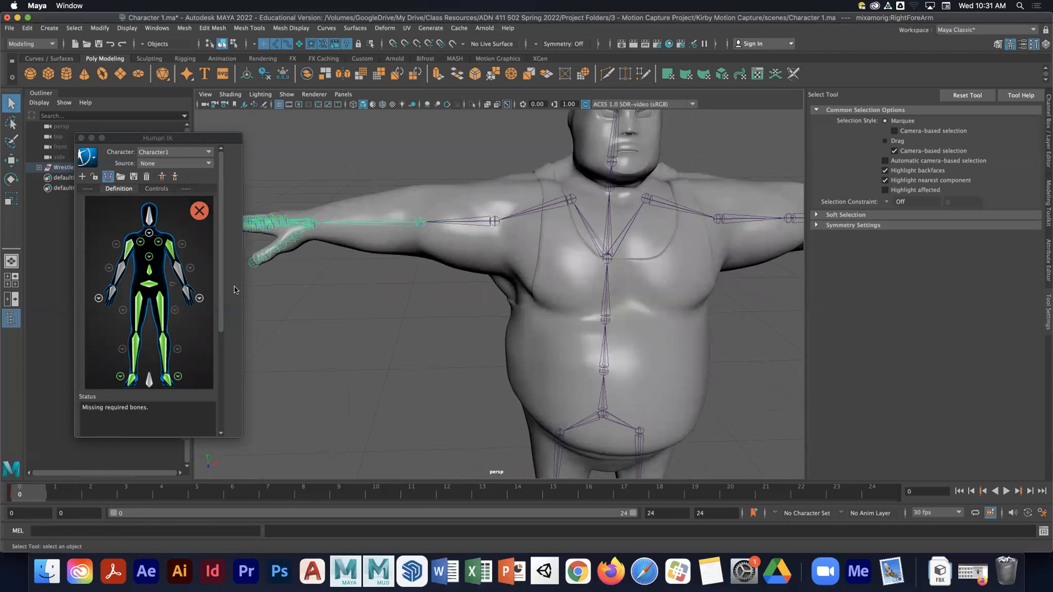
pyautogui.rightClick(136, 278)
pyautogui.click(137, 278)
# - Select the right wrist joint and assign it to the RightHand slot
pyautogui.keyDown('alt'); pyautogui.moveTo(441, 235); pyautogui.dragTo(399, 314); pyautogui.keyUp('alt')
pyautogui.click(399, 313)
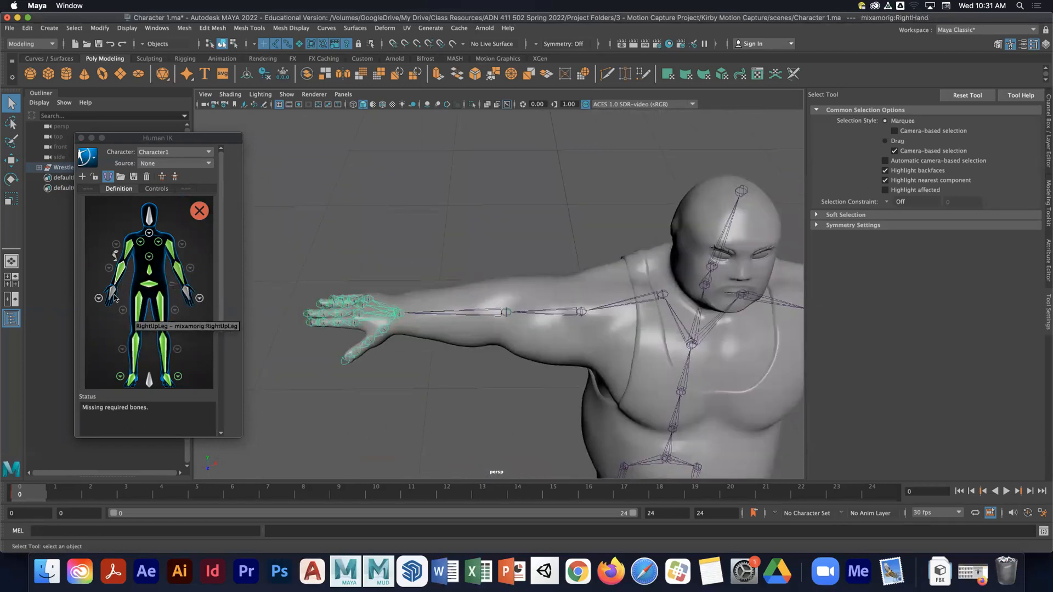
pyautogui.rightClick(136, 301)
pyautogui.click(137, 301)
# - Open the hand detail view and assign the base thumb joint to the RightHandThumb1 slot
pyautogui.click(98, 299)
pyautogui.keyDown('alt'); pyautogui.moveTo(425, 352); pyautogui.dragTo(524, 310); pyautogui.keyUp('alt')
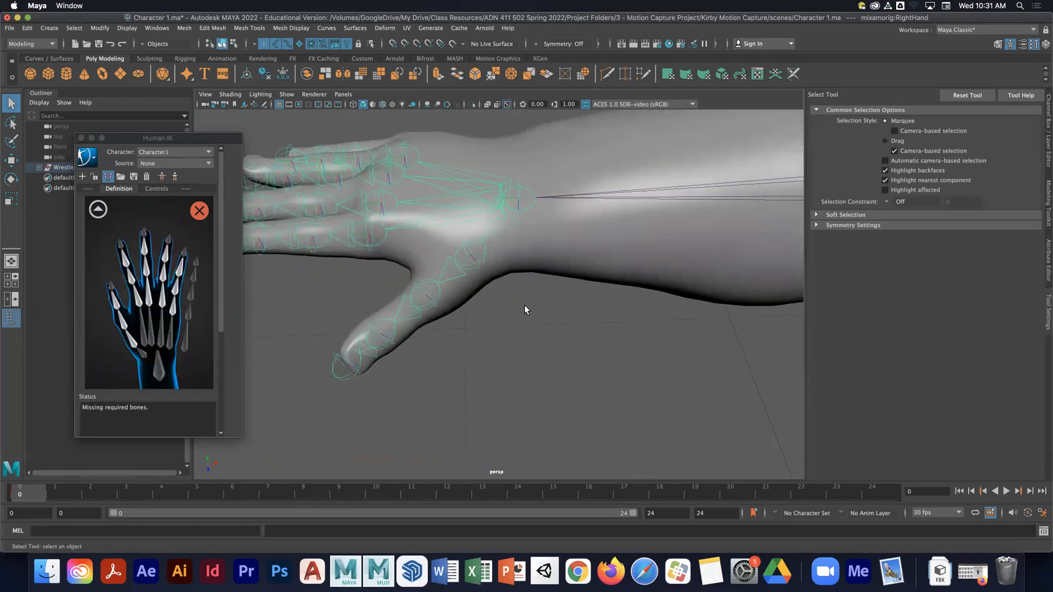
pyautogui.click(479, 262)
pyautogui.rightClick(134, 346)
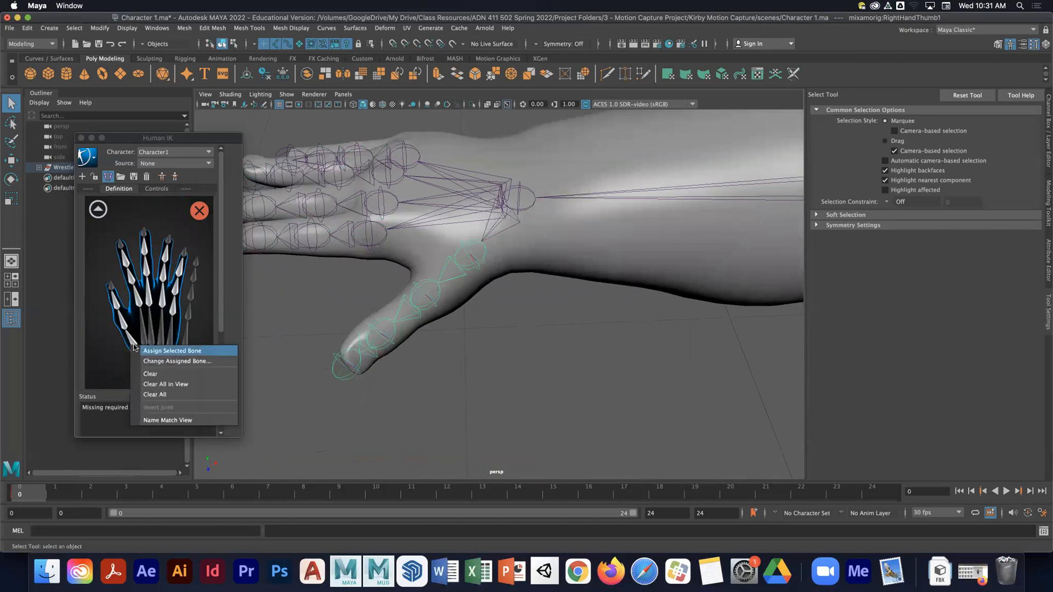
pyautogui.click(164, 350)
# - Select the middle thumb joint and assign it to the RightHandThumb2 slot
pyautogui.click(429, 291)
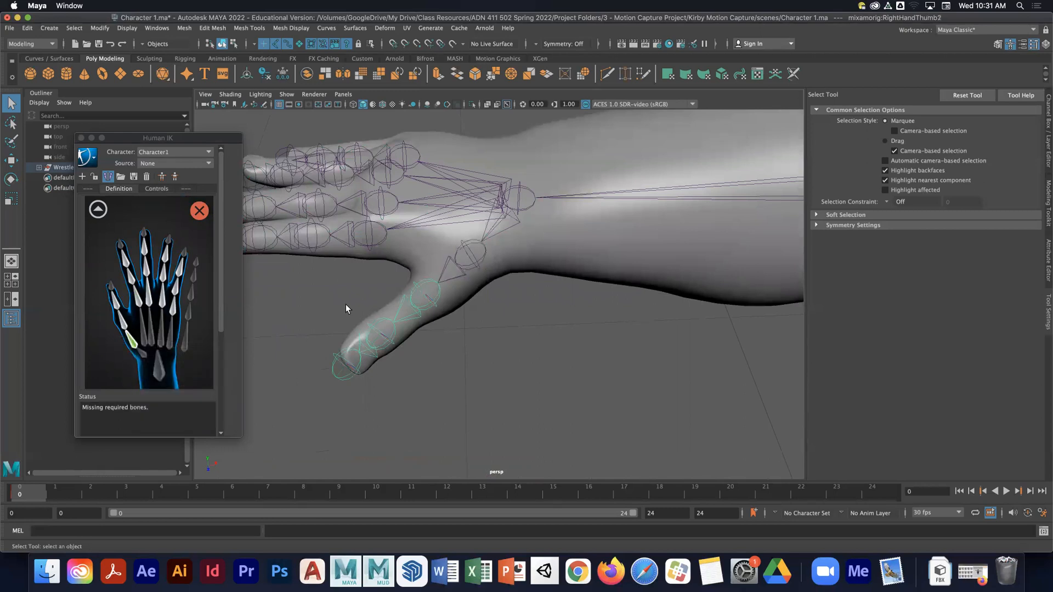
pyautogui.rightClick(129, 318)
pyautogui.click(159, 324)
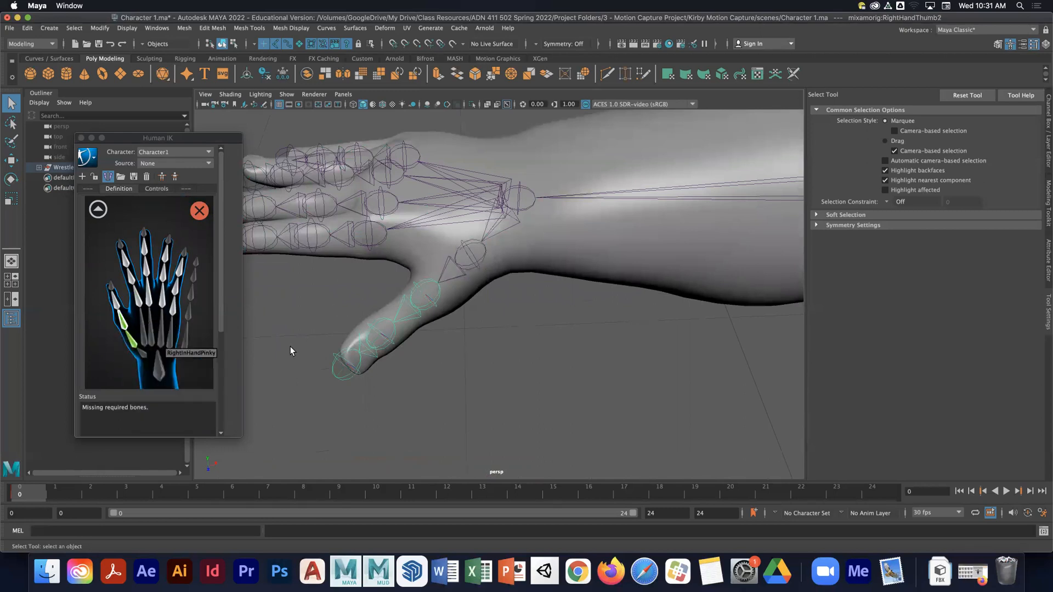
# - Select the thumb tip joint and assign it to the RightHandThumb3 slot
pyautogui.click(385, 350)
pyautogui.rightClick(133, 309)
pyautogui.click(134, 309)
# - Select the base index finger joint and assign it to the RightHandIndex1 slot
pyautogui.click(366, 221)
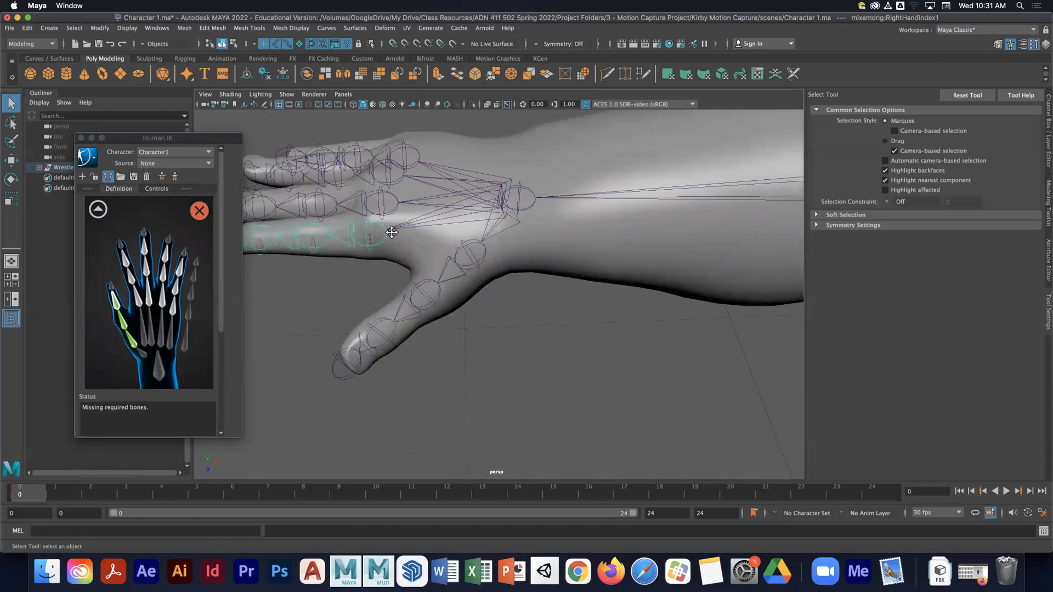
pyautogui.press('f')
pyautogui.rightClick(154, 307)
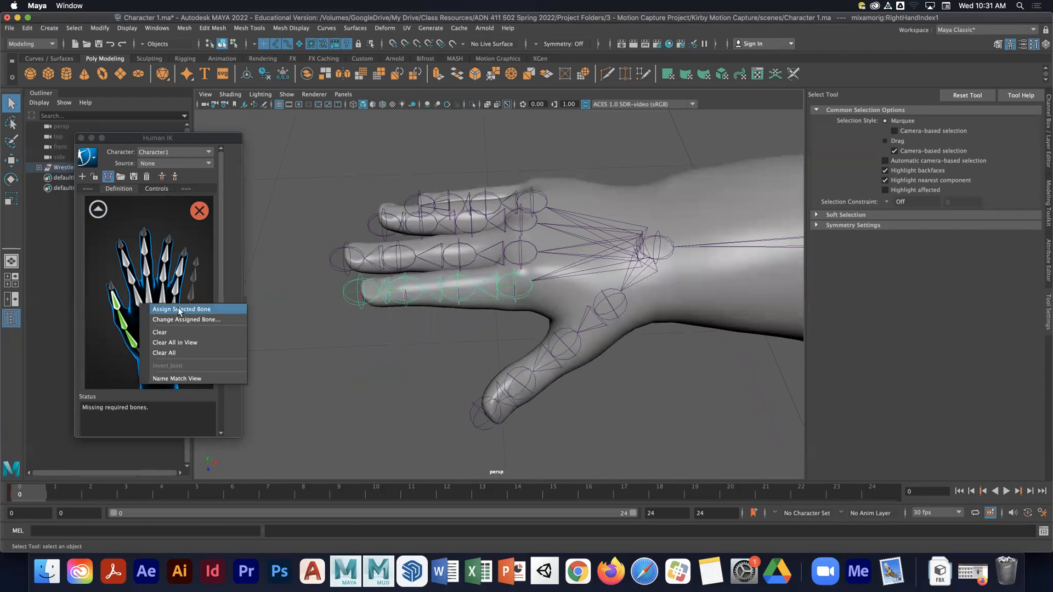
pyautogui.click(179, 310)
# - Walk down to the next index joint and assign it to the RightHandIndex2 slot
pyautogui.press('Down')
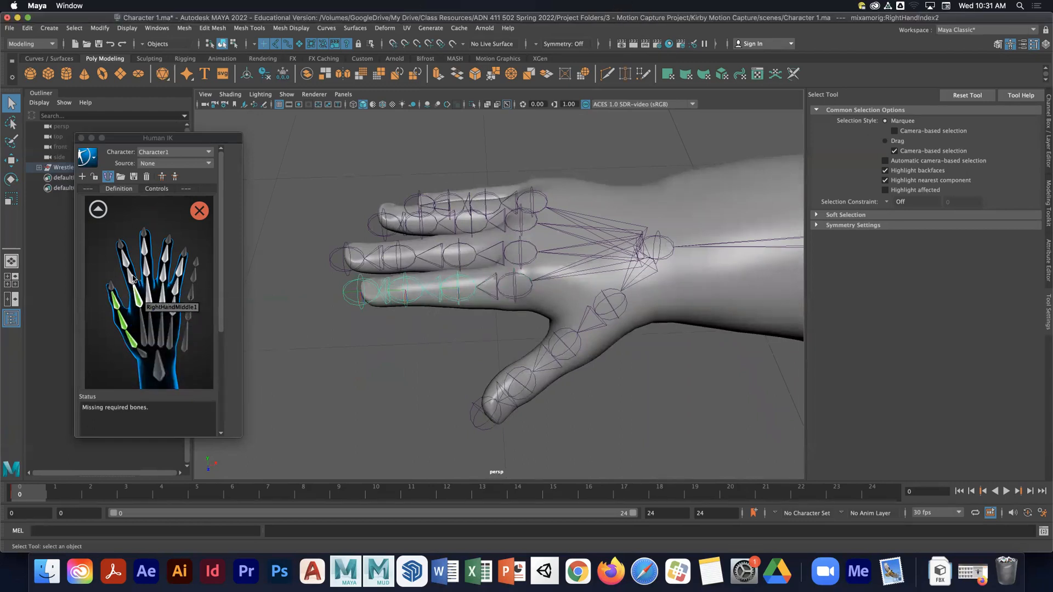
pyautogui.rightClick(133, 278)
pyautogui.click(159, 281)
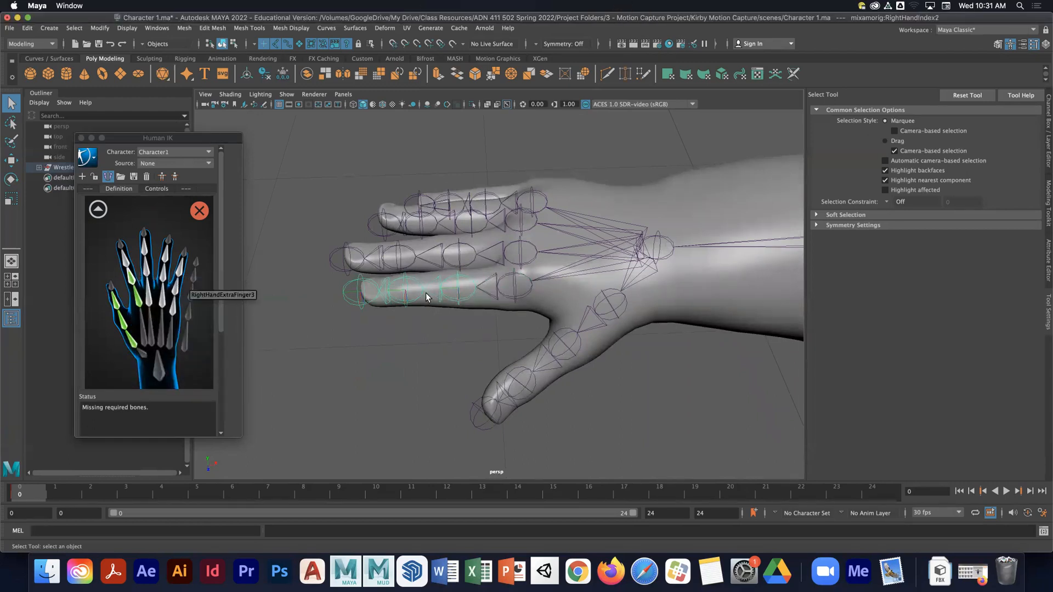
# - Walk down to the index tip joint and assign it to the RightHandIndex3 slot
pyautogui.press('Down')
pyautogui.rightClick(125, 263)
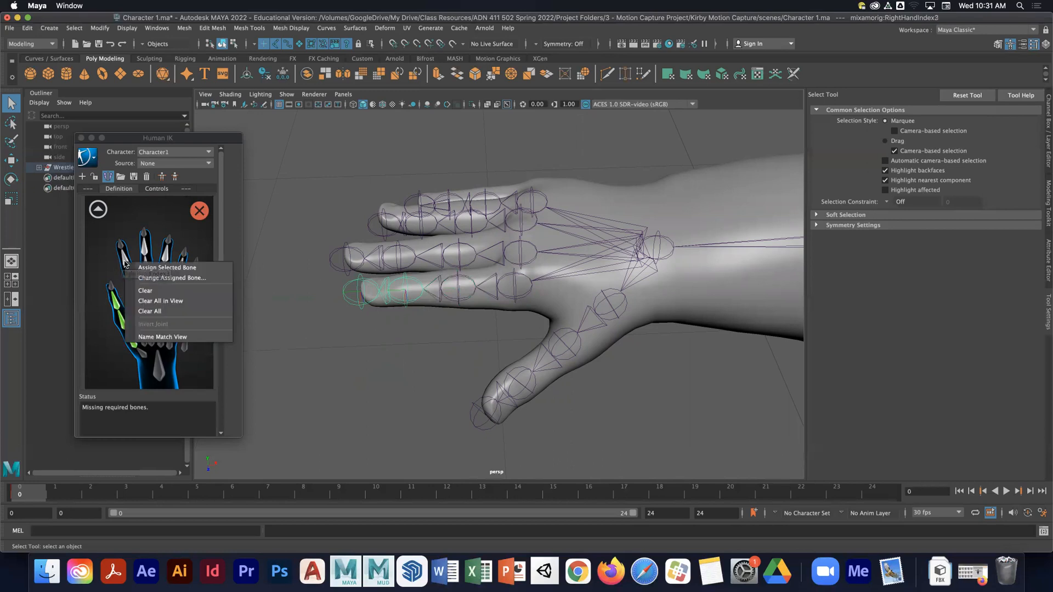
pyautogui.click(160, 267)
# - Select the base middle finger joint and assign it to the RightHandMiddle1 slot
pyautogui.keyDown('alt'); pyautogui.moveTo(518, 243); pyautogui.dragTo(485, 284, button='middle'); pyautogui.keyUp('alt')
pyautogui.click(485, 284)
pyautogui.rightClick(151, 296)
pyautogui.click(167, 301)
# - Select the second middle finger joint and assign it to the RightHandMiddle2 slot
pyautogui.click(428, 284)
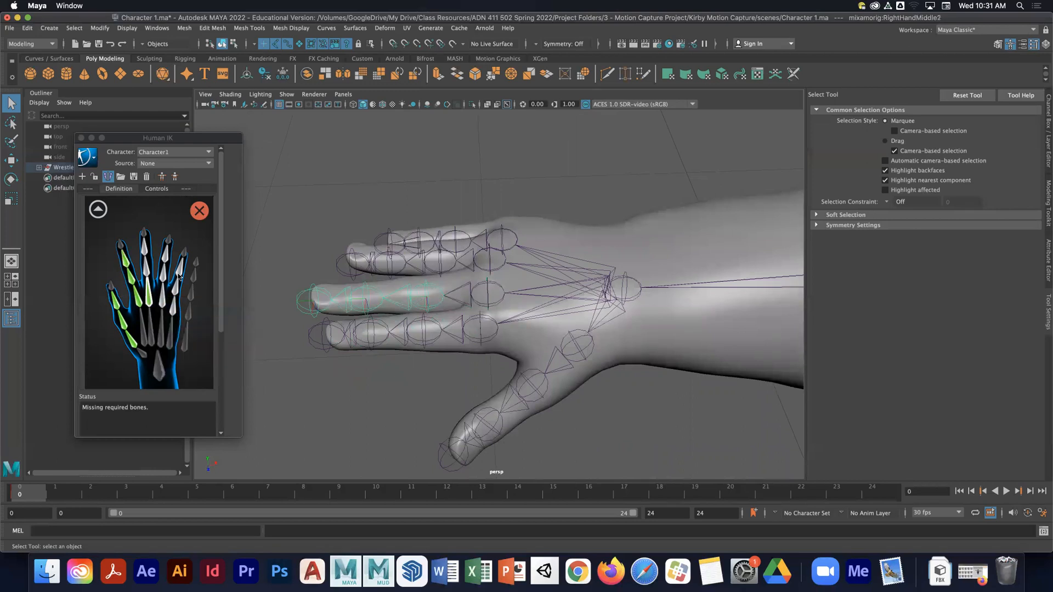
pyautogui.rightClick(146, 267)
pyautogui.click(164, 272)
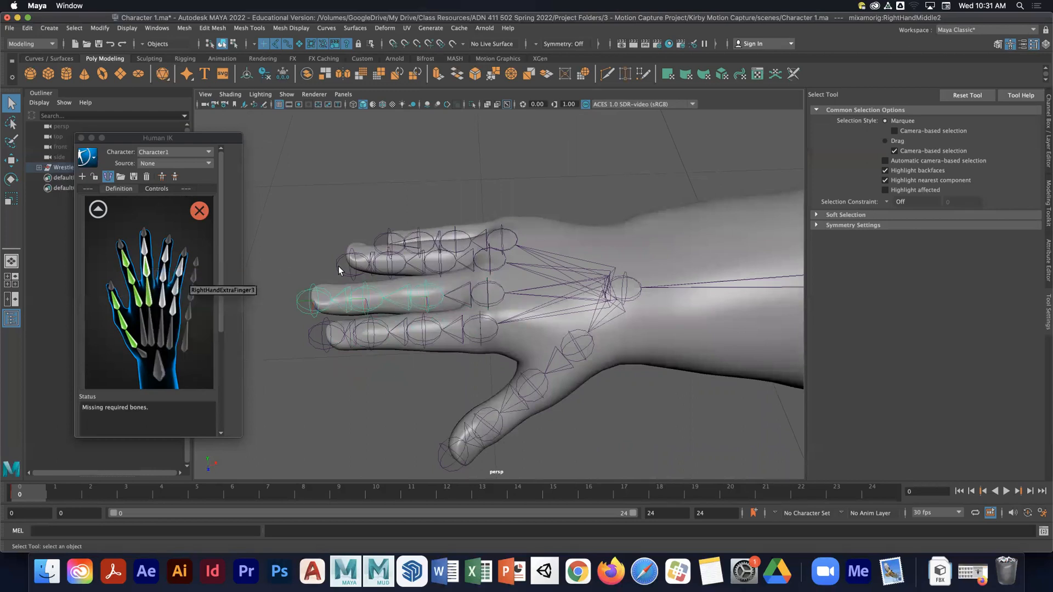
# - Select the middle finger tip joint and assign it to the RightHandMiddle3 slot
pyautogui.click(363, 287)
pyautogui.rightClick(144, 248)
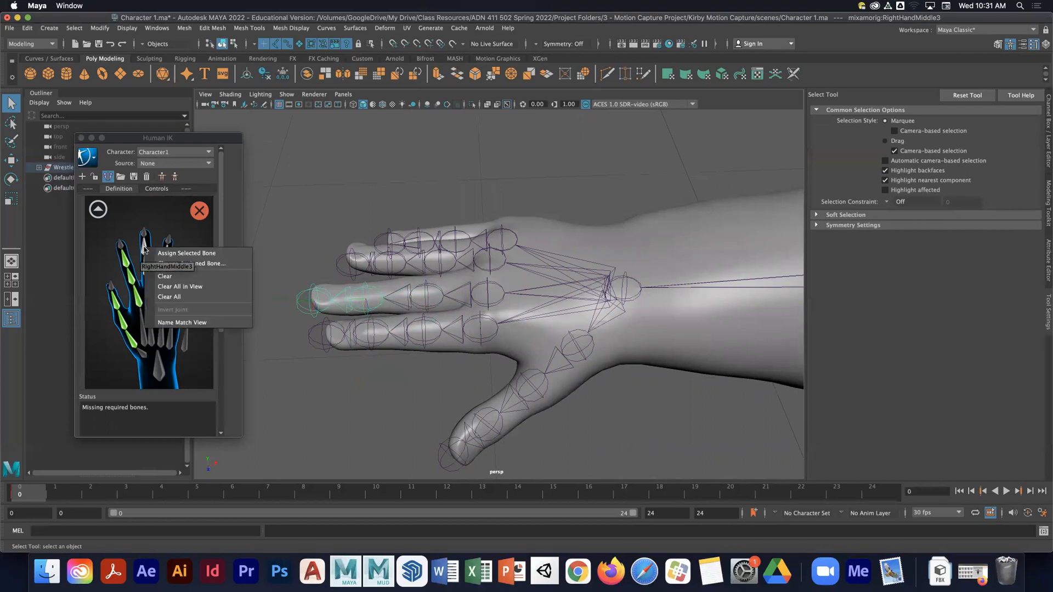
pyautogui.click(164, 253)
# - Select the base ring finger joint and assign it to the RightHandRing1 slot
pyautogui.click(481, 268)
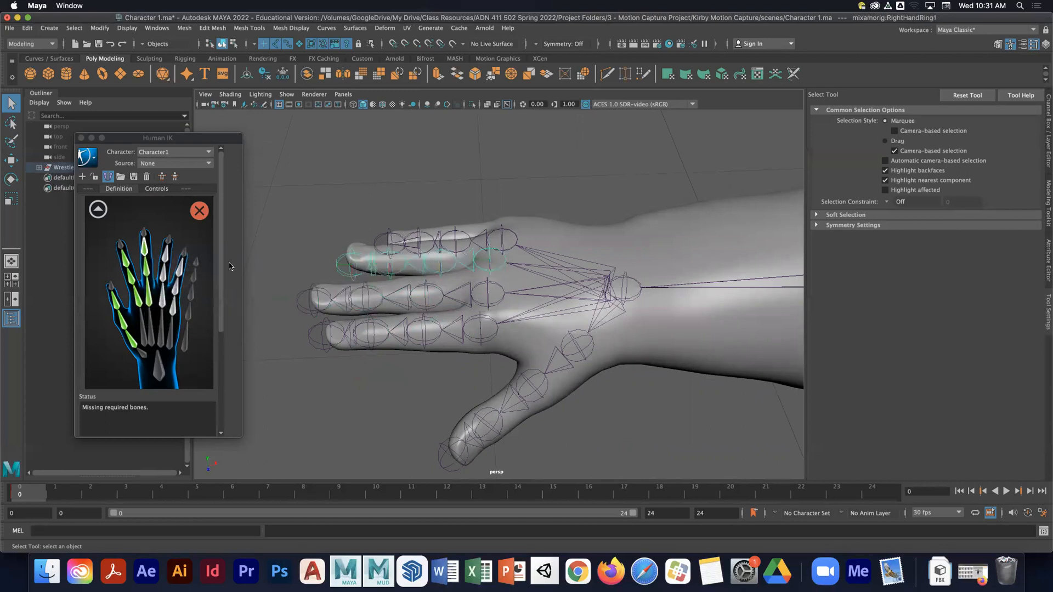
pyautogui.rightClick(165, 308)
pyautogui.click(181, 309)
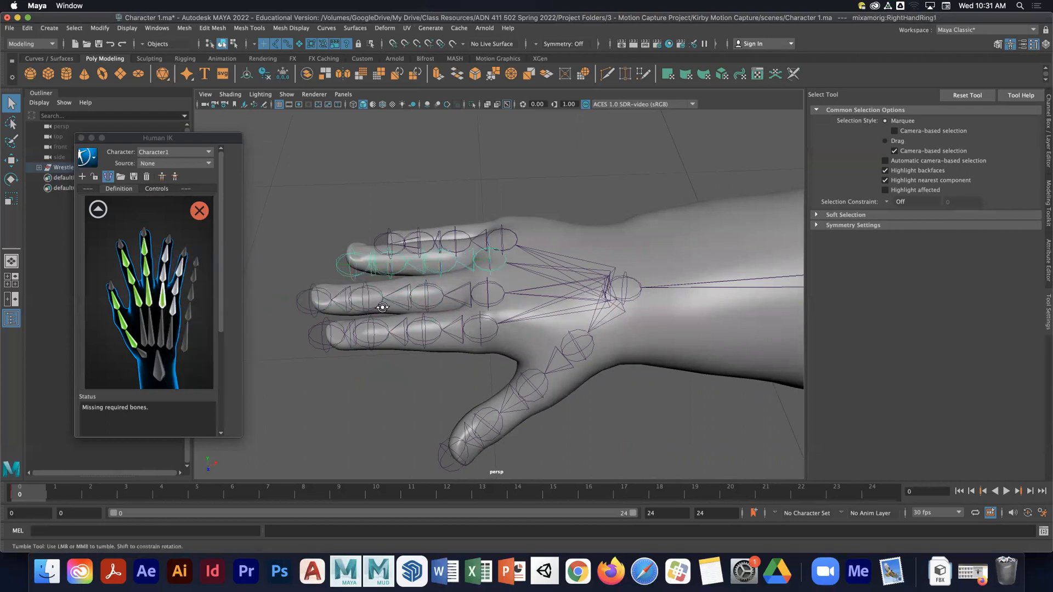
# - Select the second ring finger joint and assign it to the RightHandRing2 slot
pyautogui.keyDown('alt'); pyautogui.moveTo(382, 307); pyautogui.dragTo(422, 365); pyautogui.keyUp('alt')
pyautogui.click(426, 371)
pyautogui.rightClick(163, 273)
pyautogui.click(181, 280)
# - Select the ring finger tip joint and assign it to the RightHandRing3 slot
pyautogui.click(382, 362)
pyautogui.rightClick(165, 257)
pyautogui.click(184, 264)
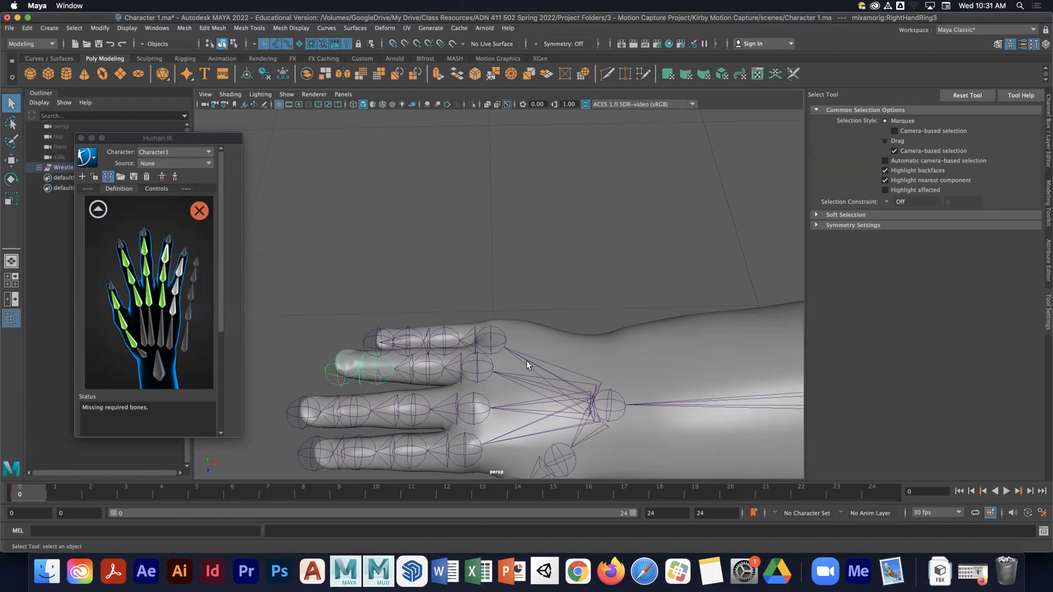
# - Select the base pinky joint and assign it to the RightHandPinky1 slot
pyautogui.click(500, 340)
pyautogui.rightClick(183, 308)
pyautogui.click(193, 313)
# - Select the second pinky joint and assign it to the RightHandPinky2 slot
pyautogui.click(443, 335)
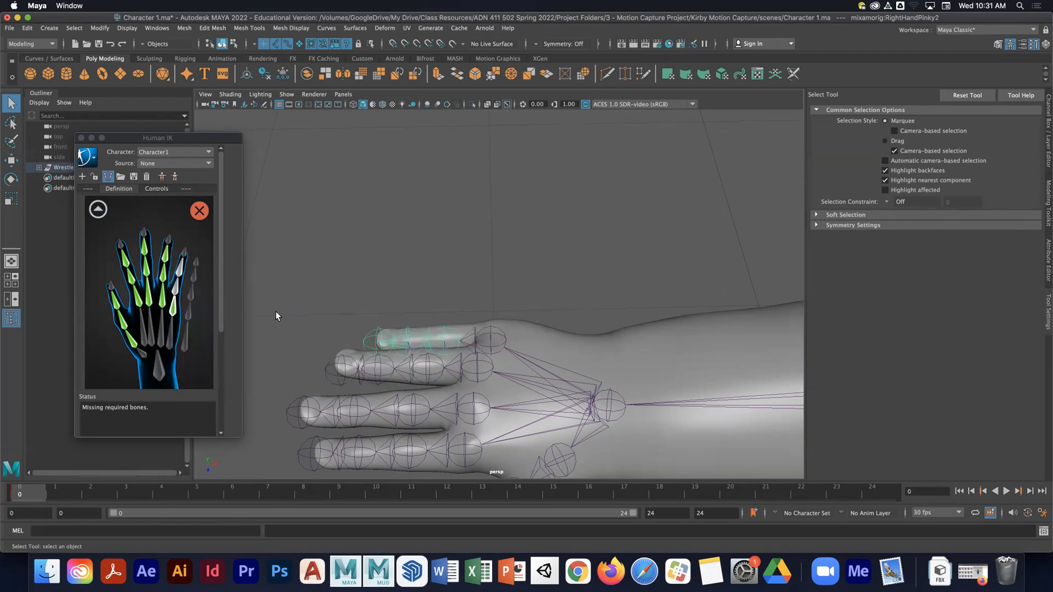
pyautogui.rightClick(181, 291)
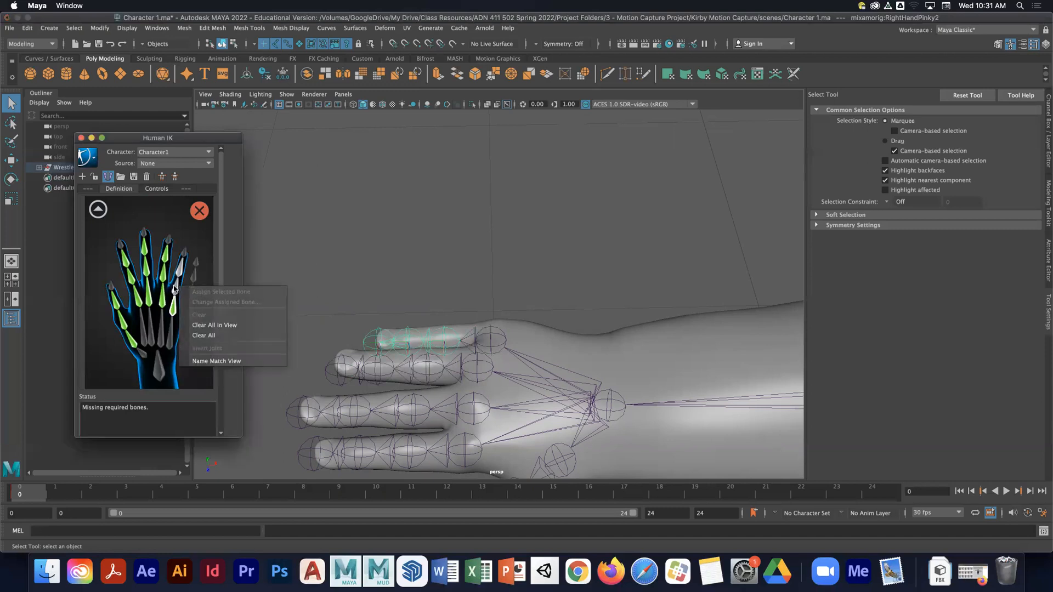
pyautogui.click(195, 292)
# - Assign the pinky tip joint to the RightHandPinky3 slot, then return to the full body view
pyautogui.click(390, 339)
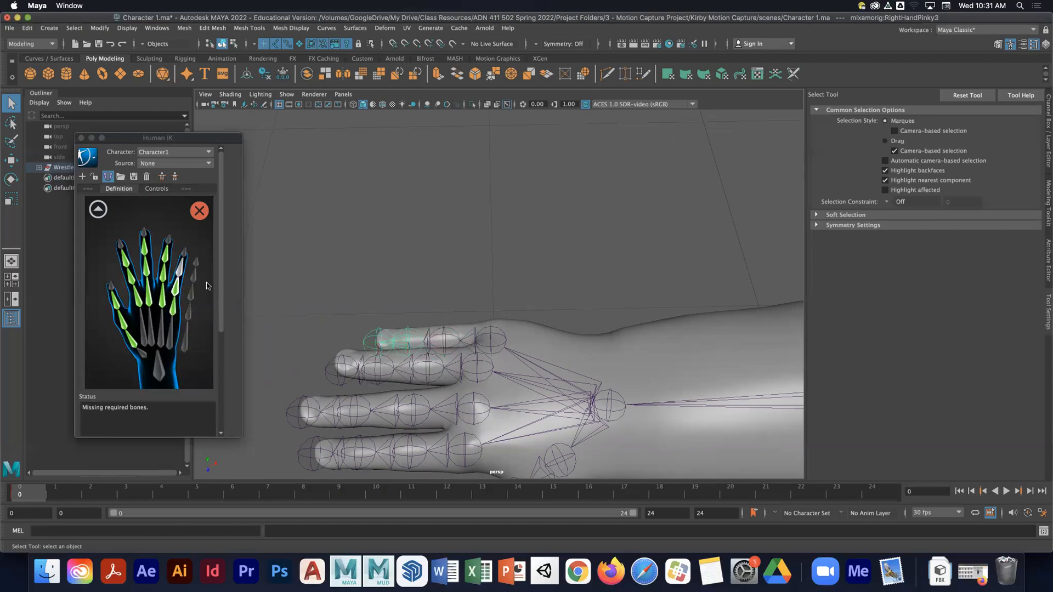
pyautogui.rightClick(182, 267)
pyautogui.click(204, 272)
pyautogui.click(98, 210)
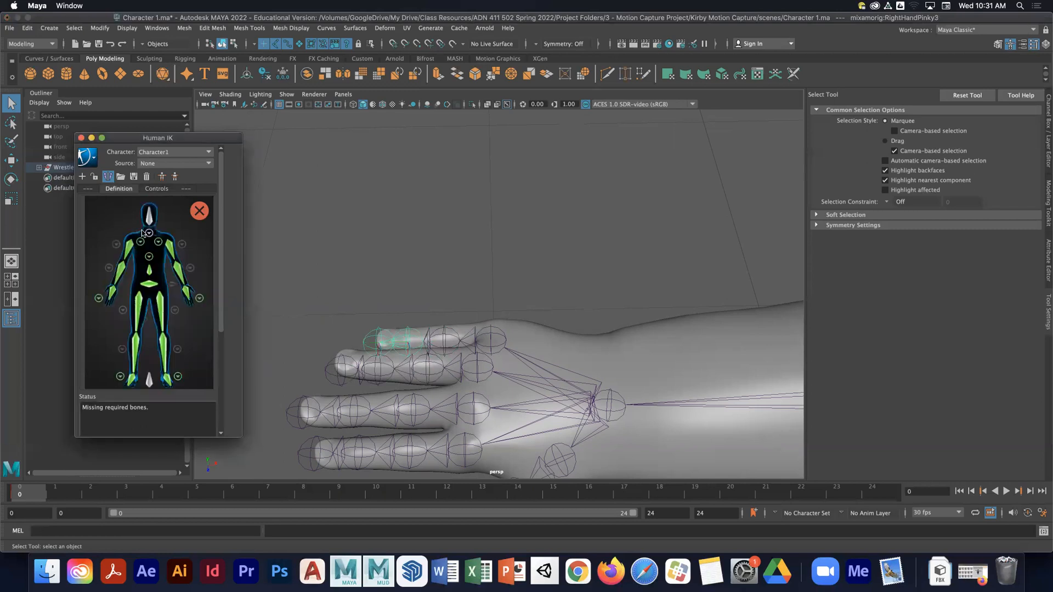
# - Assign the character's neck joint to the Neck slot of the Human IK definition
pyautogui.scroll(-10, 567, 297)
pyautogui.keyDown('alt'); pyautogui.moveTo(567, 297); pyautogui.dragTo(568, 270); pyautogui.keyUp('alt')
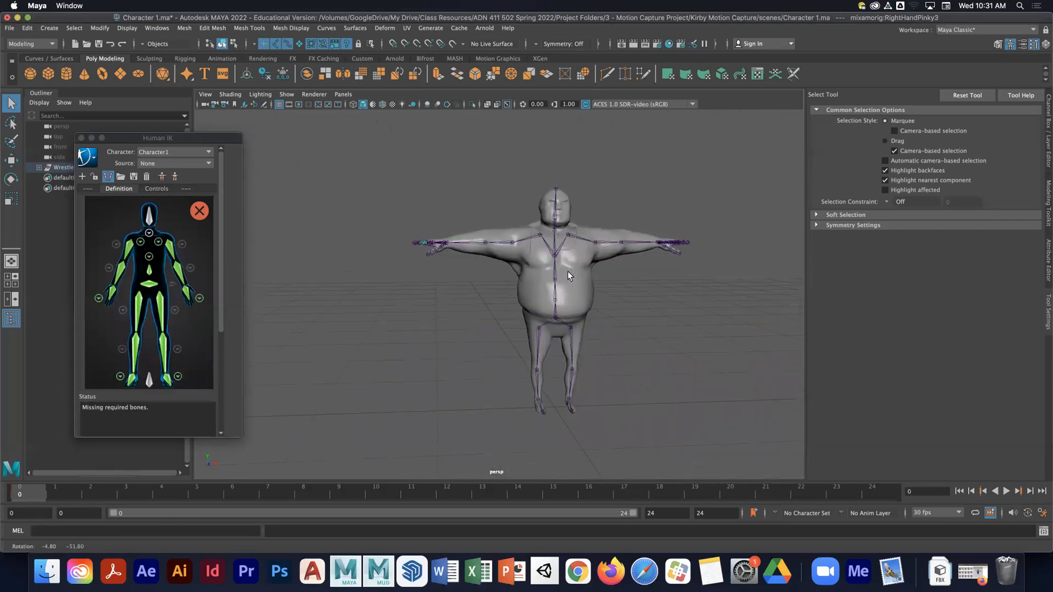
pyautogui.keyDown('alt'); pyautogui.moveTo(568, 272); pyautogui.dragTo(689, 289, button='right'); pyautogui.keyUp('alt')
pyautogui.keyDown('alt'); pyautogui.moveTo(689, 288); pyautogui.dragTo(643, 302, button='middle'); pyautogui.keyUp('alt')
pyautogui.keyDown('alt'); pyautogui.moveTo(643, 301); pyautogui.dragTo(677, 280, button='right'); pyautogui.keyUp('alt')
pyautogui.keyDown('alt'); pyautogui.moveTo(677, 280); pyautogui.dragTo(621, 355, button='middle'); pyautogui.keyUp('alt')
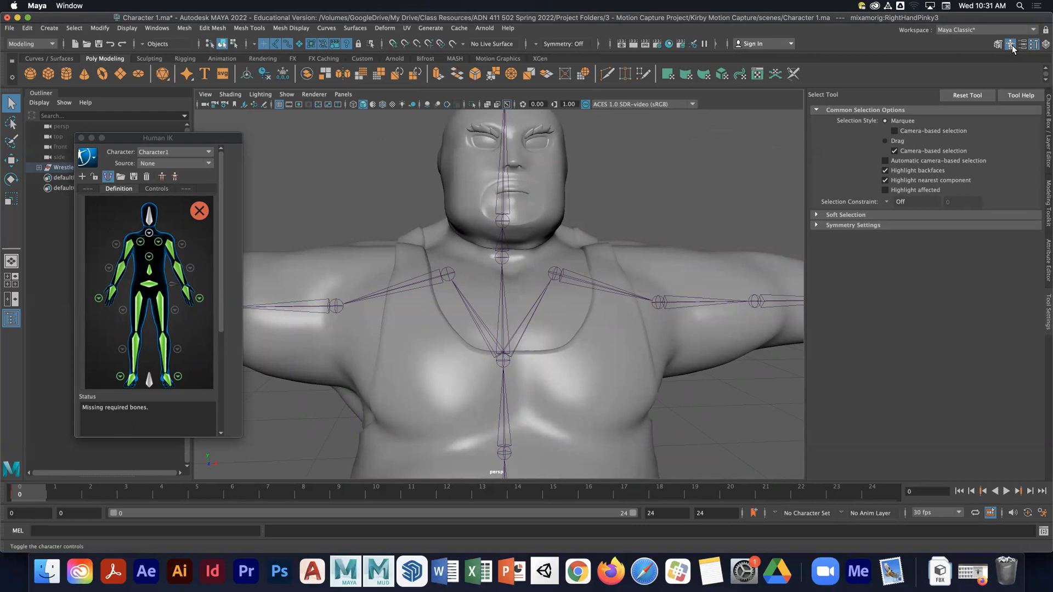
pyautogui.click(159, 31)
pyautogui.moveTo(209, 85)
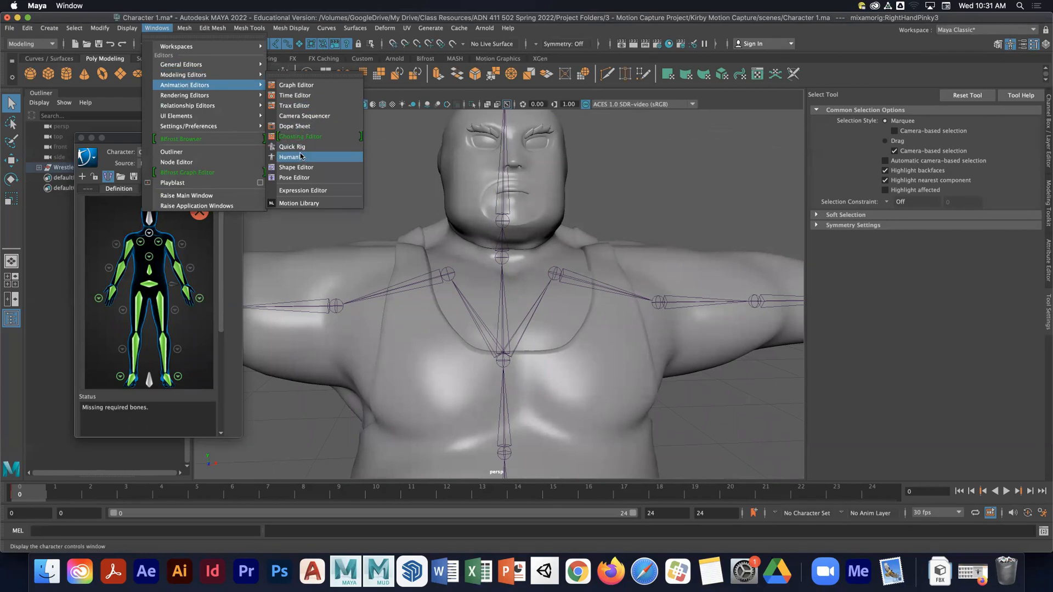
pyautogui.click(111, 141)
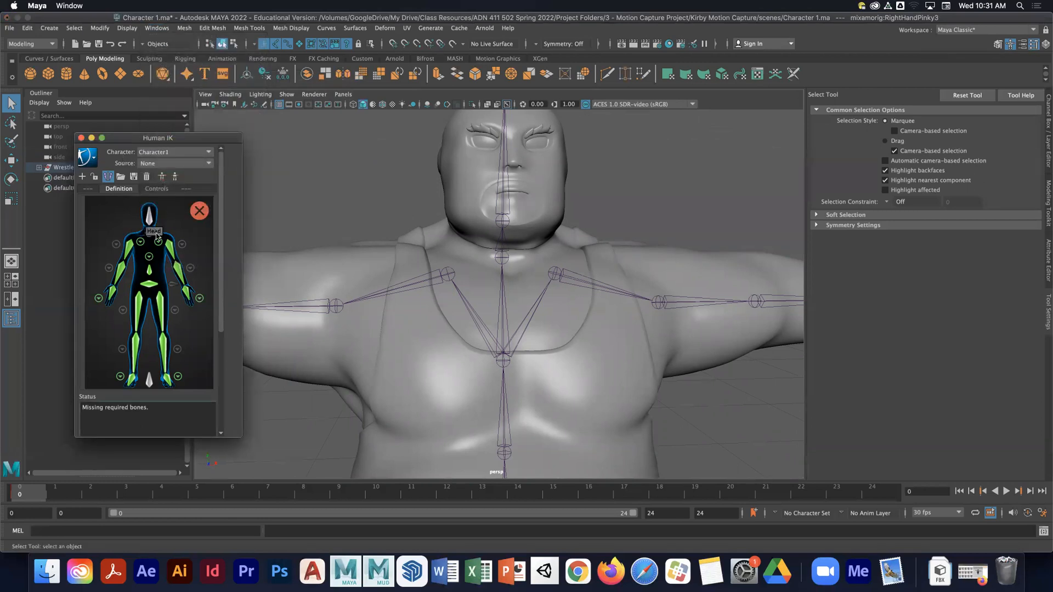
pyautogui.click(149, 233)
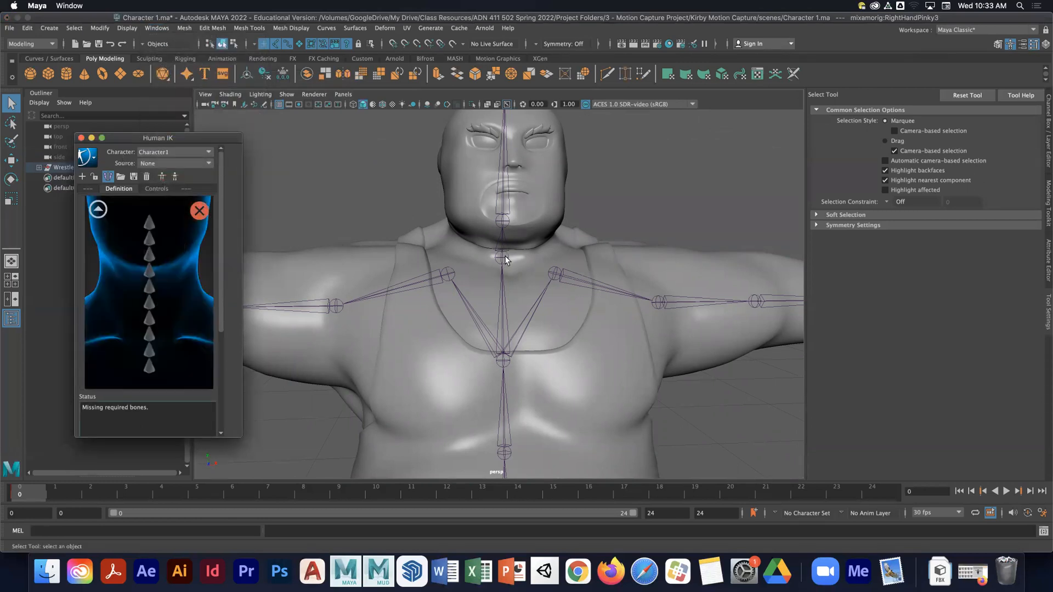
pyautogui.click(503, 258)
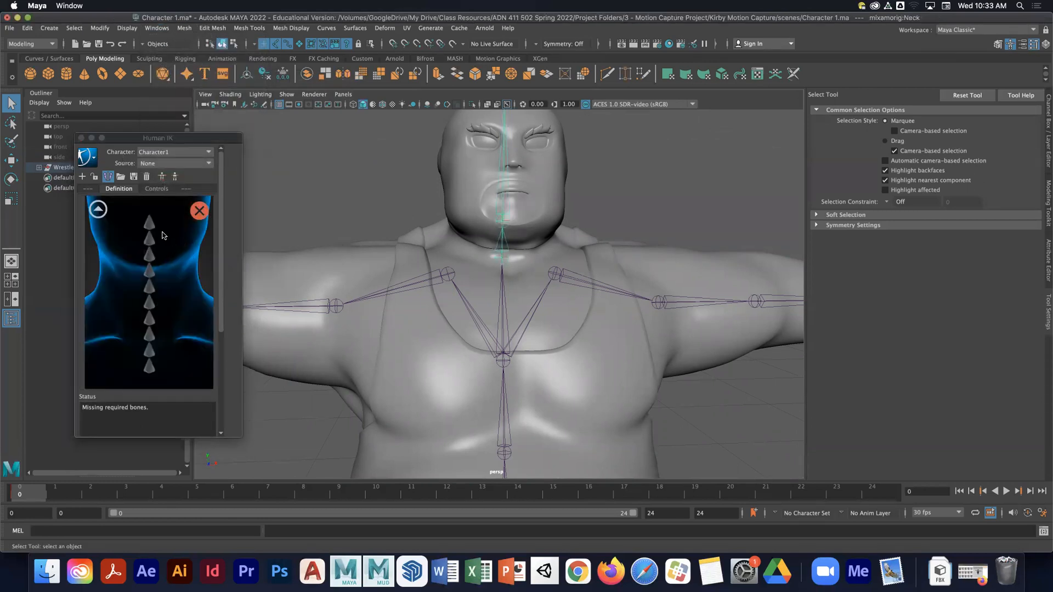
pyautogui.rightClick(150, 368)
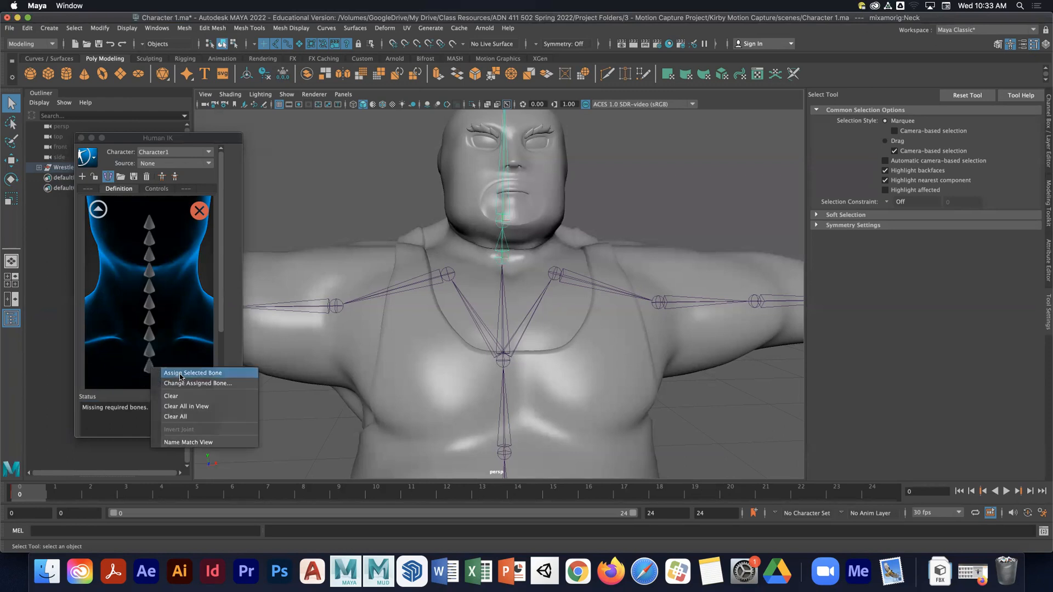
pyautogui.click(181, 372)
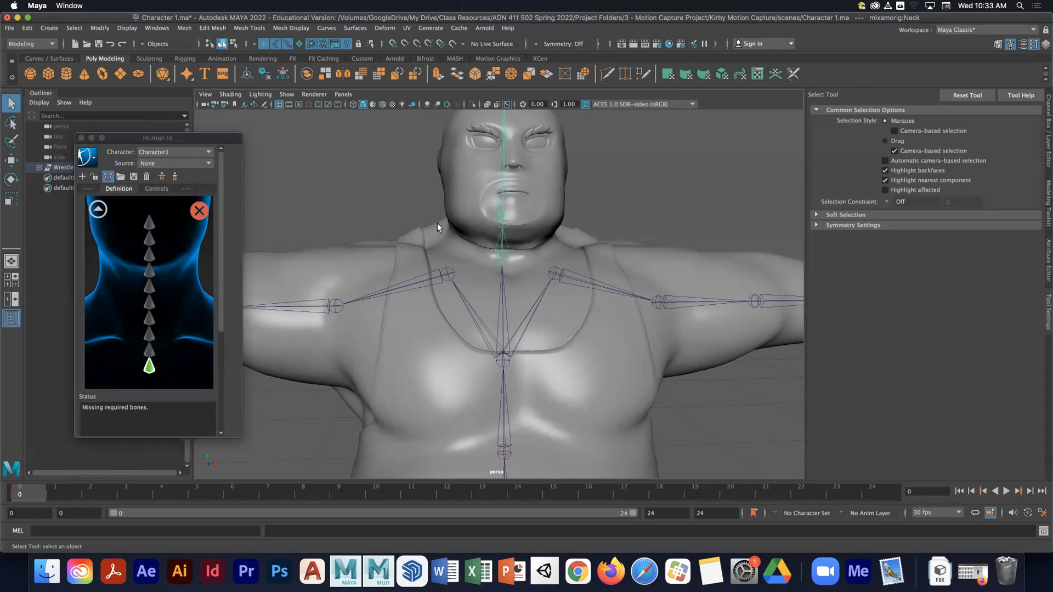
# - Select the head joint and assign it to the Head slot in the full body view
pyautogui.click(483, 213)
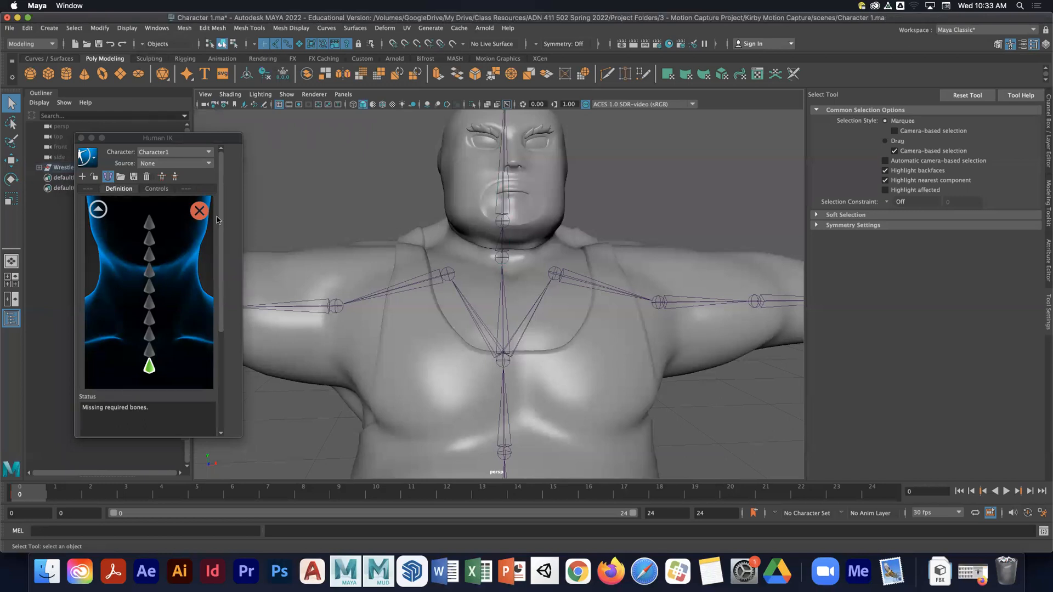
pyautogui.click(503, 205)
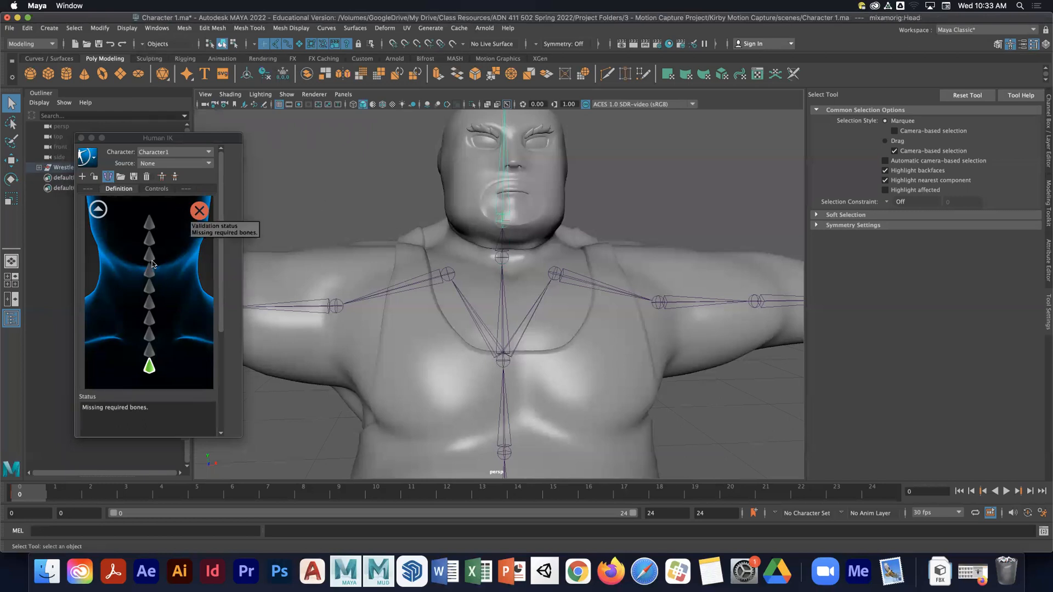
pyautogui.click(97, 209)
pyautogui.rightClick(149, 214)
pyautogui.click(176, 227)
pyautogui.click(333, 191)
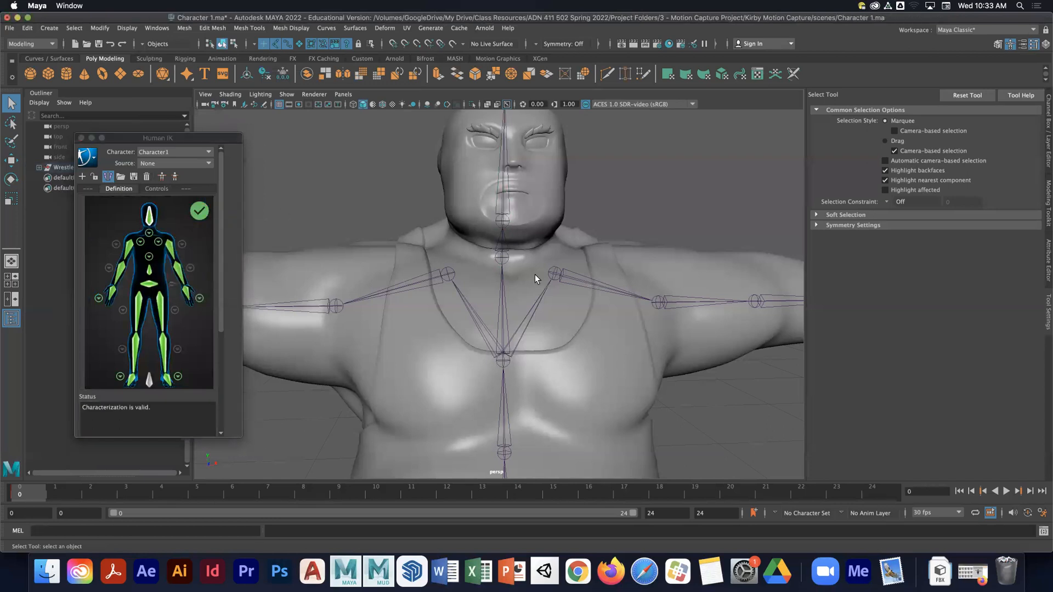
# - Lock the skeleton definition of the Human IK character
pyautogui.scroll(-10, 534, 274)
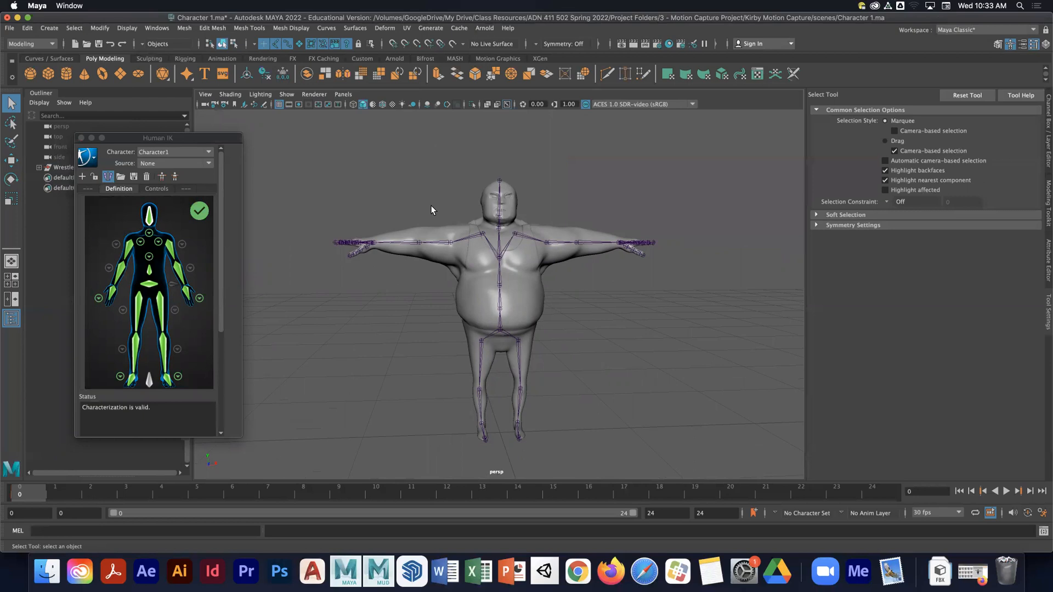
pyautogui.click(94, 179)
pyautogui.click(95, 178)
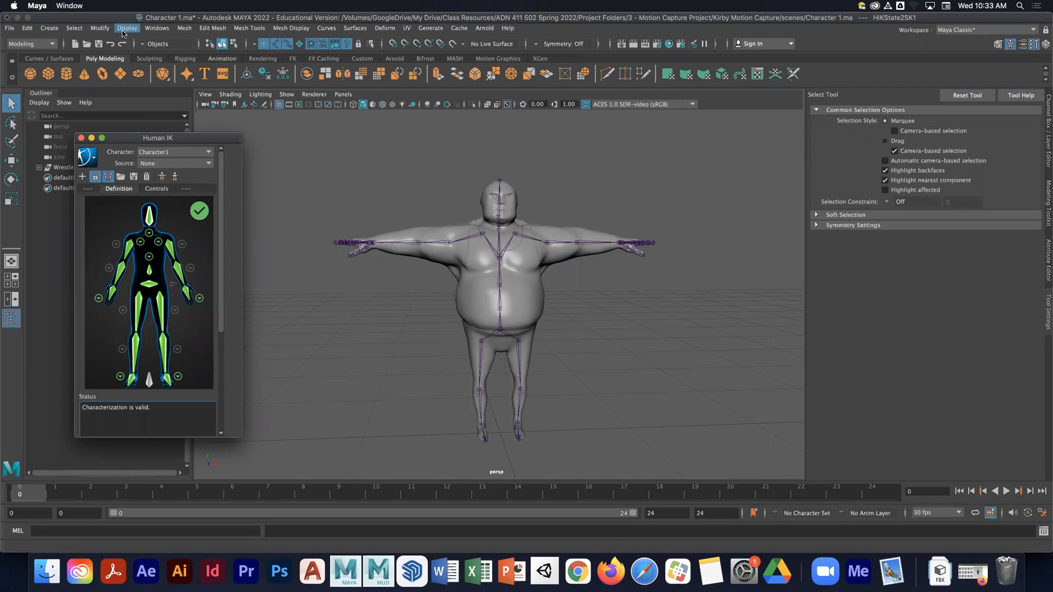
pyautogui.click(123, 29)
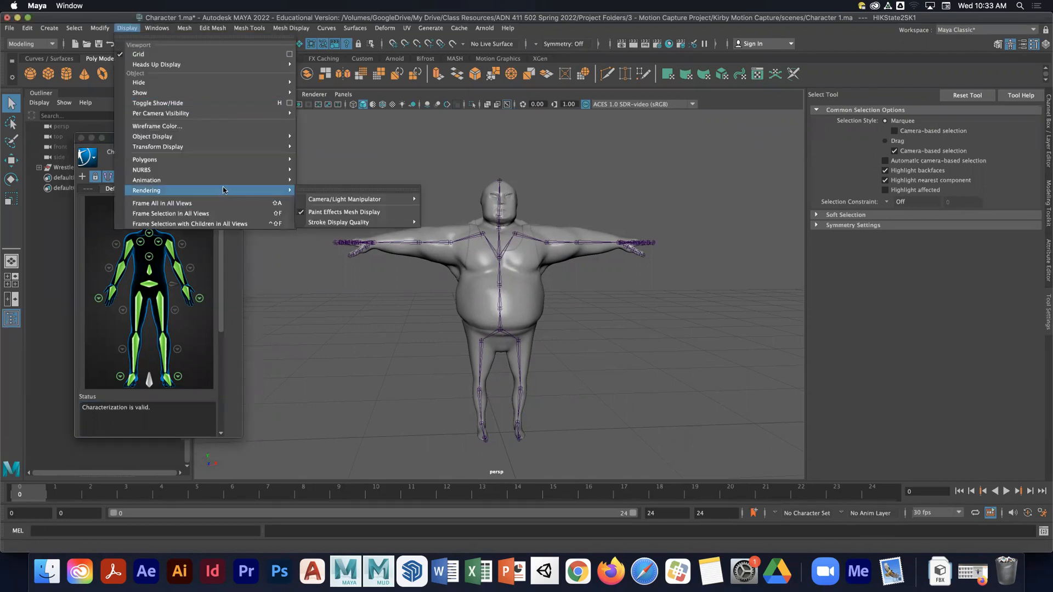
pyautogui.moveTo(224, 181)
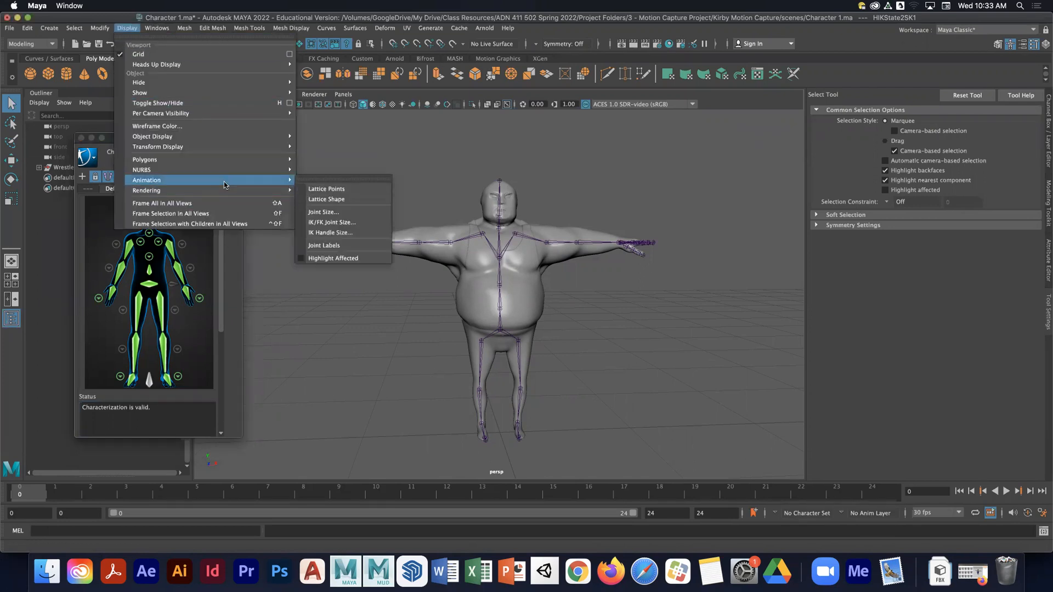
pyautogui.click(324, 213)
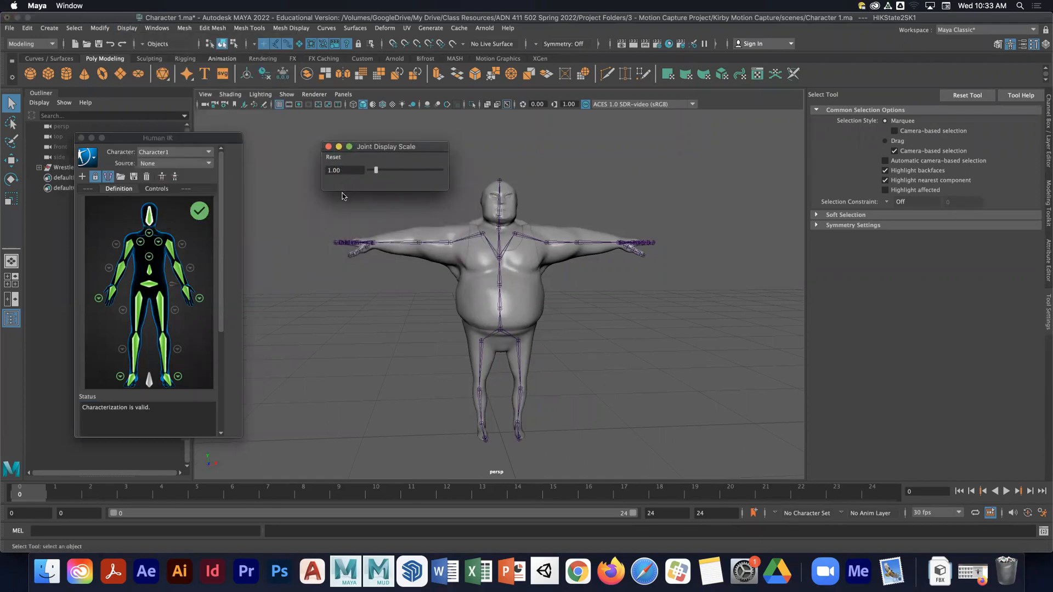
pyautogui.click(328, 146)
# - Rename the Human IK character to Billy
pyautogui.moveTo(196, 139); pyautogui.dragTo(218, 126)
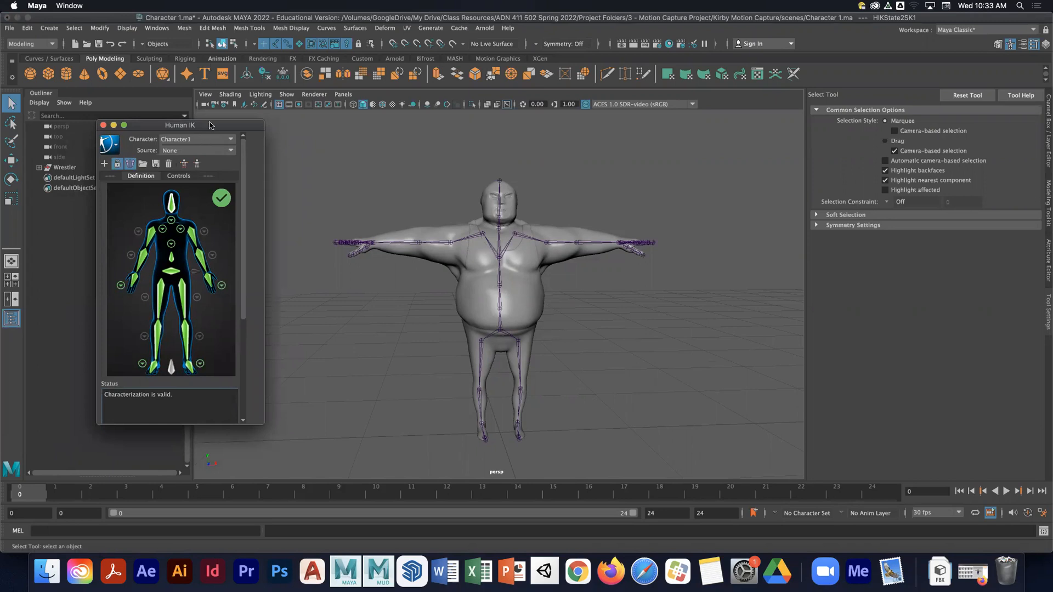
pyautogui.moveTo(200, 127); pyautogui.dragTo(183, 125)
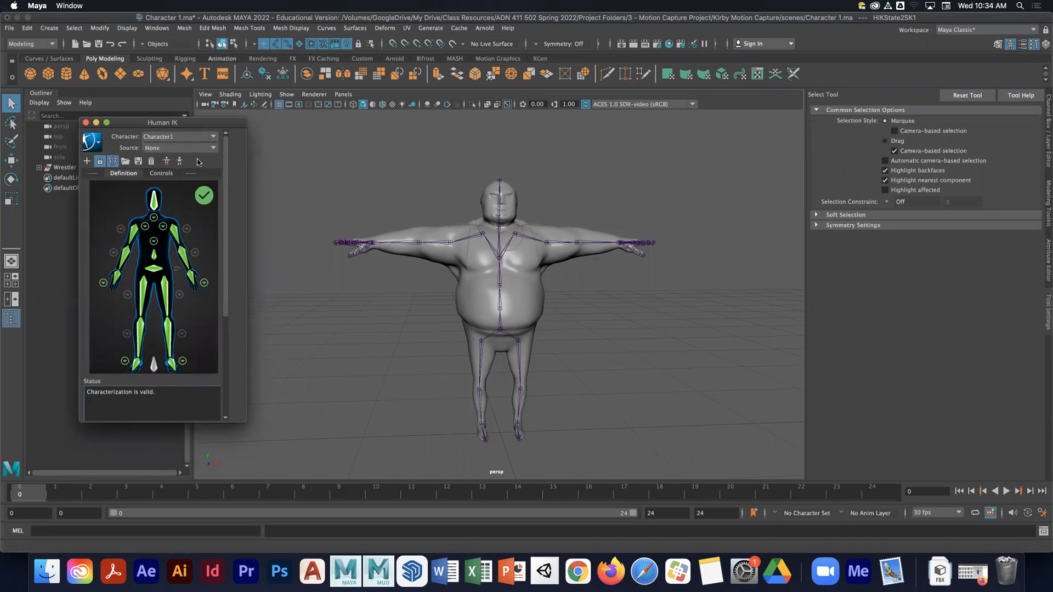
pyautogui.click(98, 146)
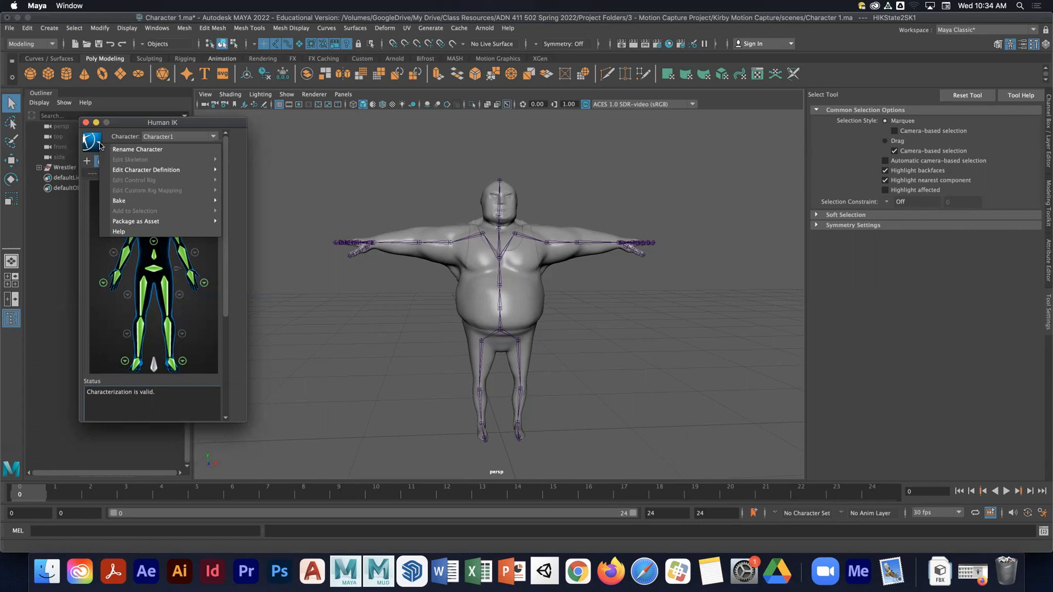
pyautogui.click(131, 150)
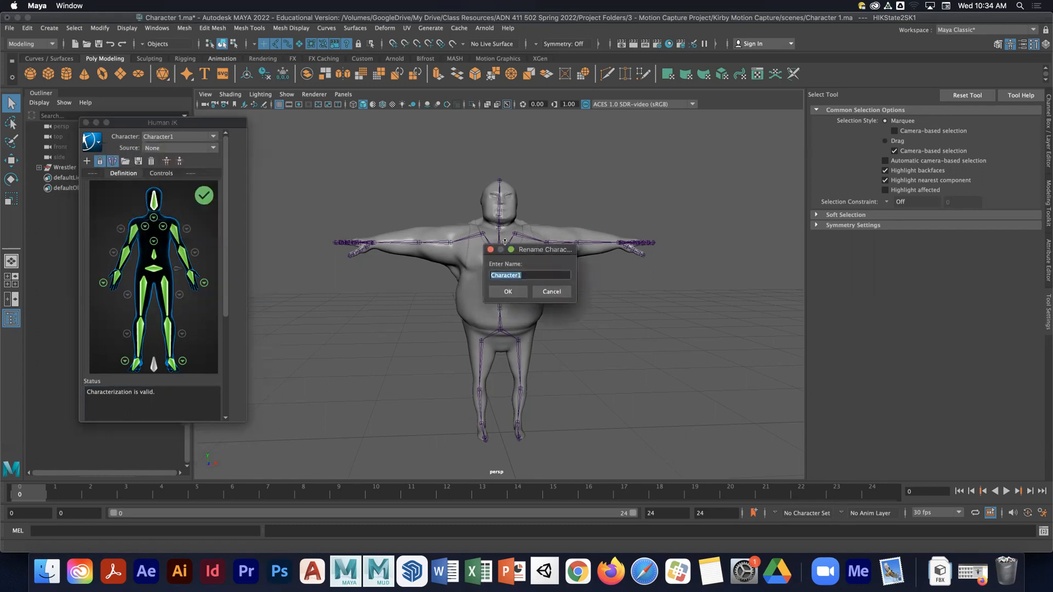
pyautogui.moveTo(547, 251); pyautogui.dragTo(388, 153)
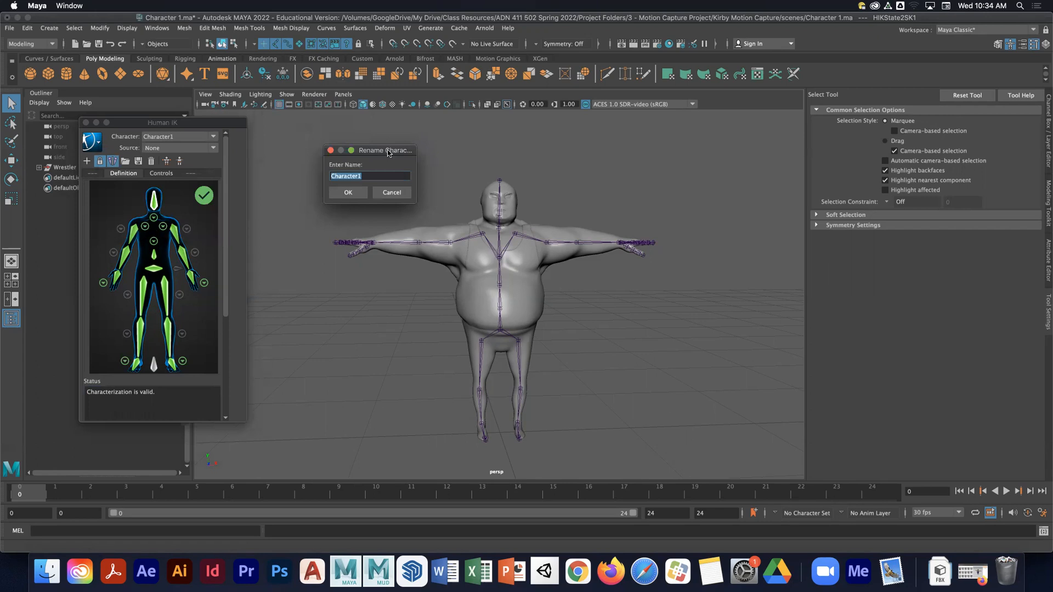
pyautogui.write('Billy')
pyautogui.press('Return')
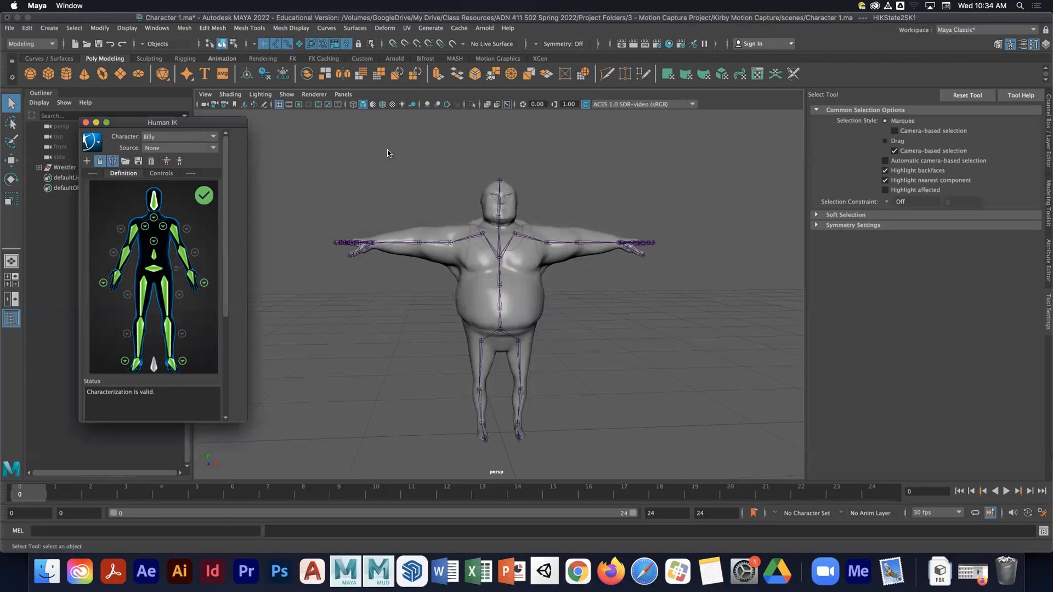
# - Save the scene and close the Human IK window
pyautogui.moveTo(173, 123); pyautogui.dragTo(273, 123)
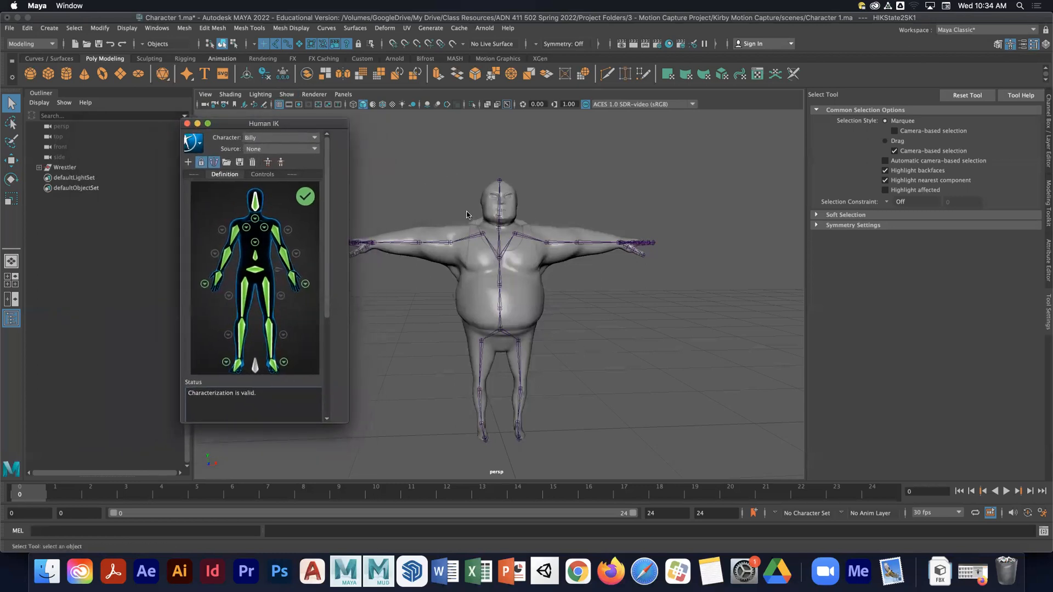
pyautogui.moveTo(270, 128); pyautogui.dragTo(222, 130)
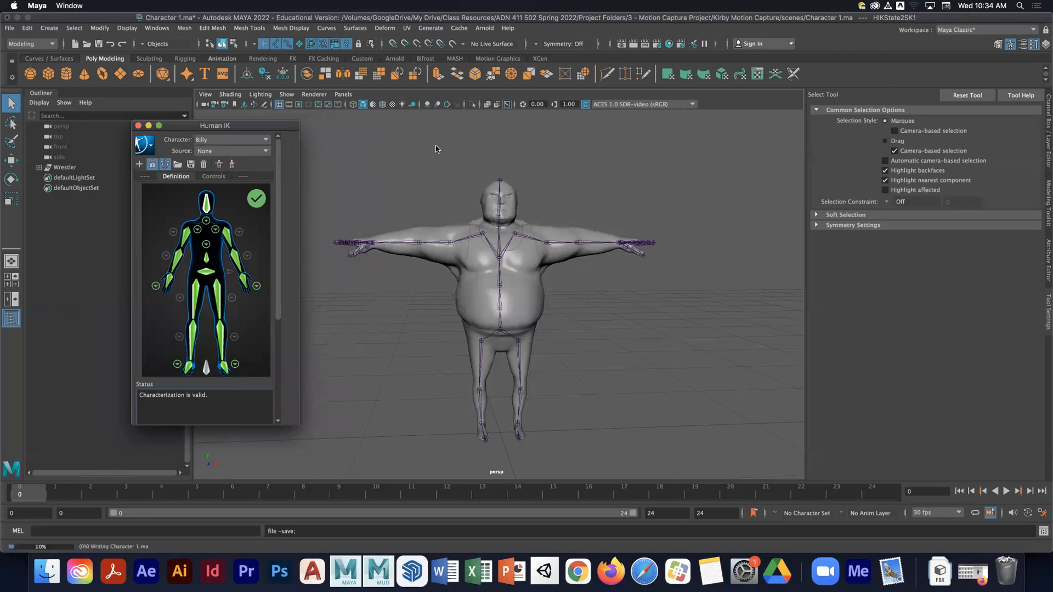
pyautogui.press('super+s')
pyautogui.click(138, 127)
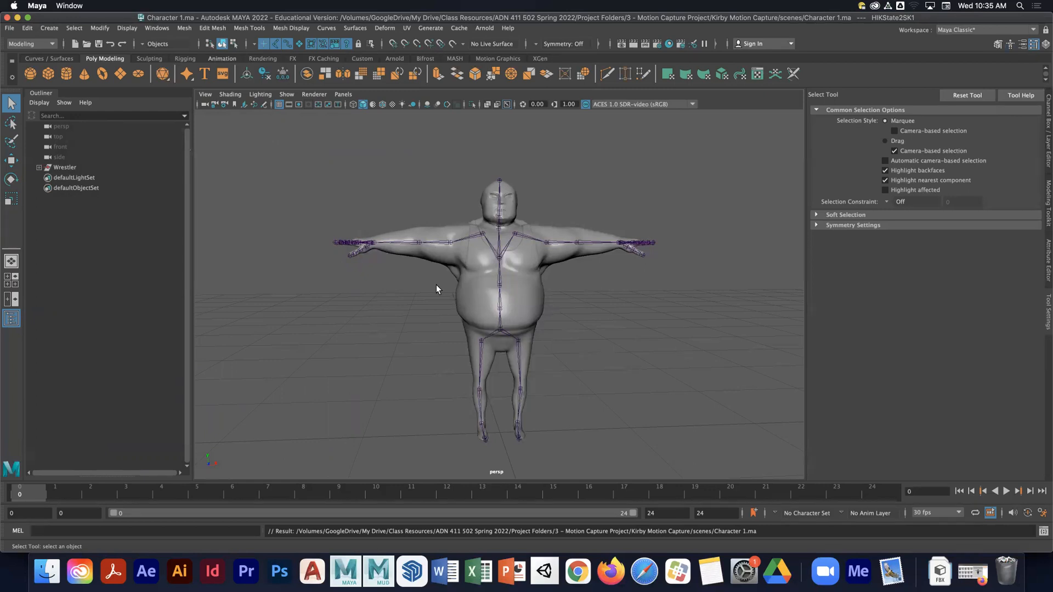
# - Reopen the Human IK window
pyautogui.click(11, 28)
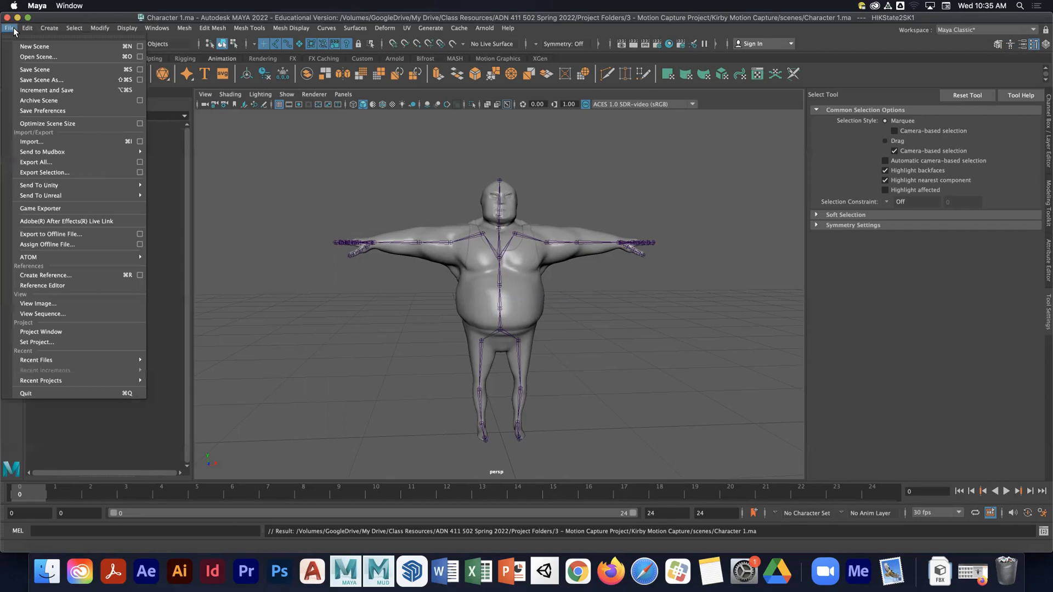
pyautogui.click(341, 169)
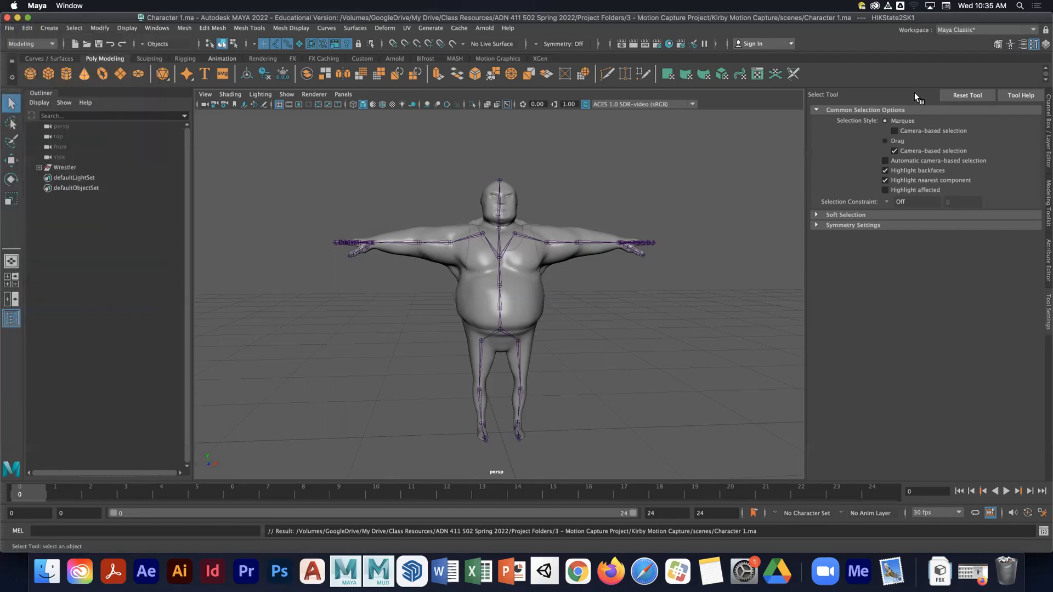
pyautogui.click(1012, 48)
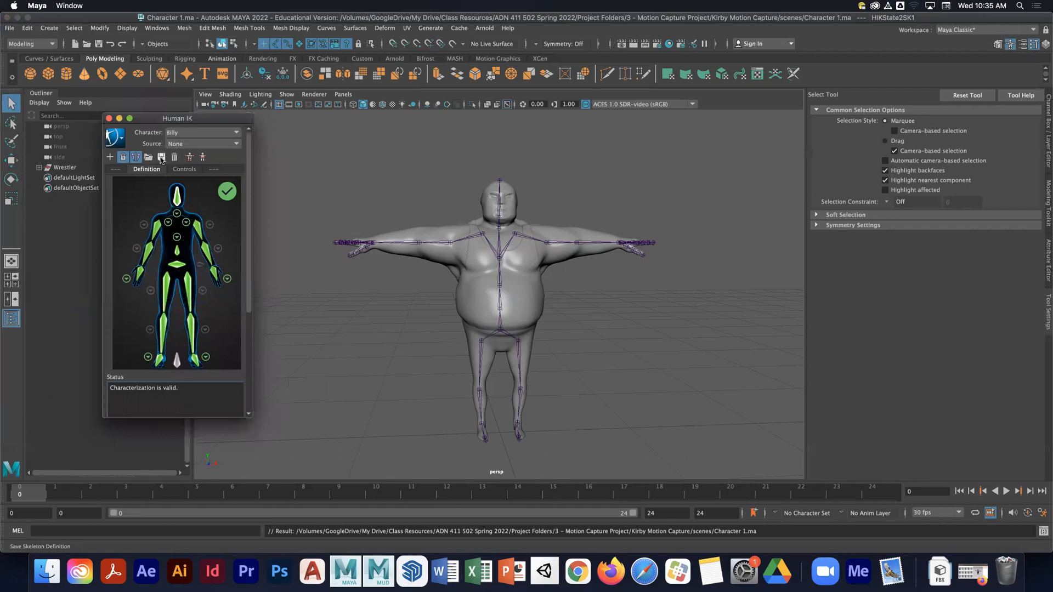
pyautogui.moveTo(167, 118); pyautogui.dragTo(158, 118)
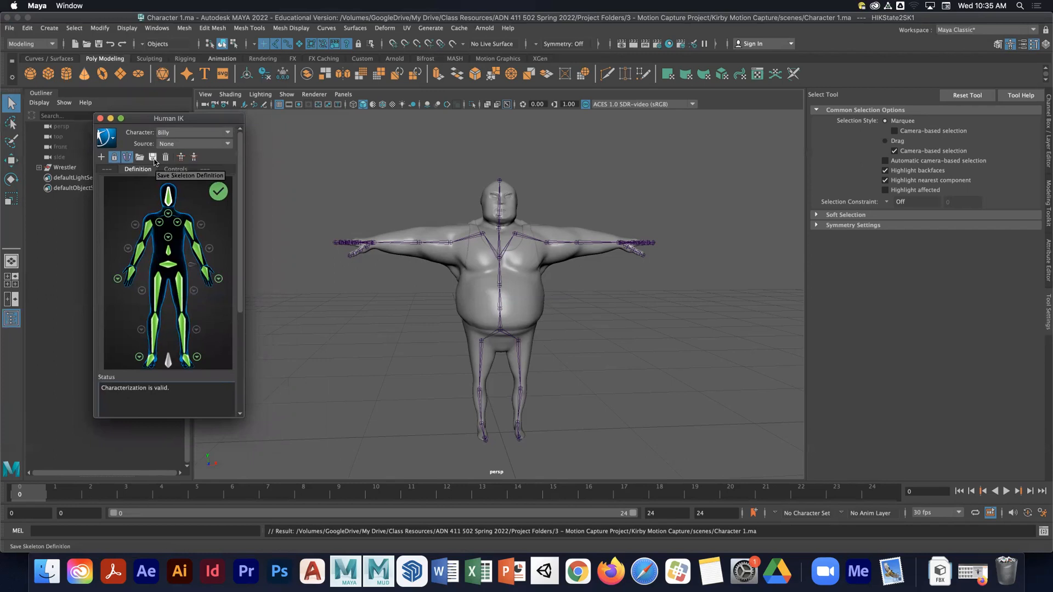
# - Save the skeleton definition as a template named KirbyTemplate
pyautogui.click(153, 158)
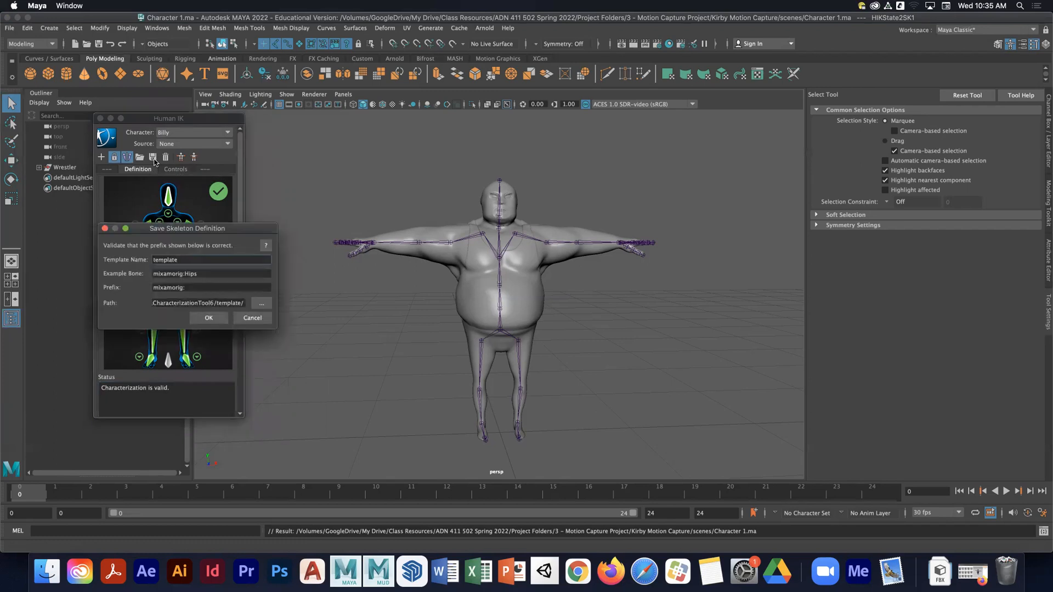
pyautogui.moveTo(224, 231); pyautogui.dragTo(389, 143)
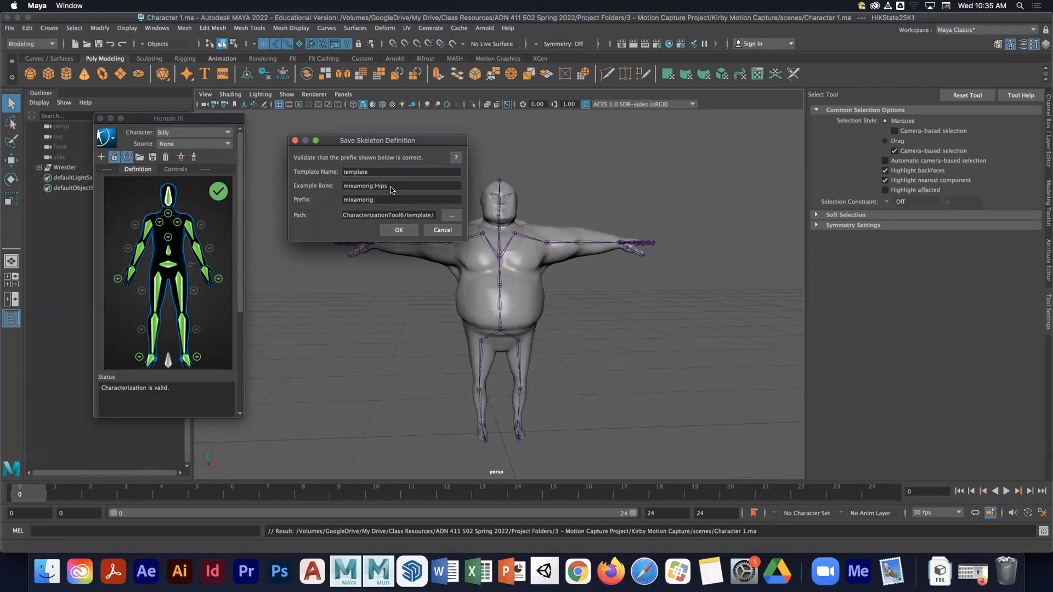
pyautogui.moveTo(391, 189); pyautogui.dragTo(340, 205)
pyautogui.click(373, 174)
pyautogui.doubleClick(393, 187)
pyautogui.doubleClick(374, 171)
pyautogui.write('KirbyTemplate')
pyautogui.click(400, 230)
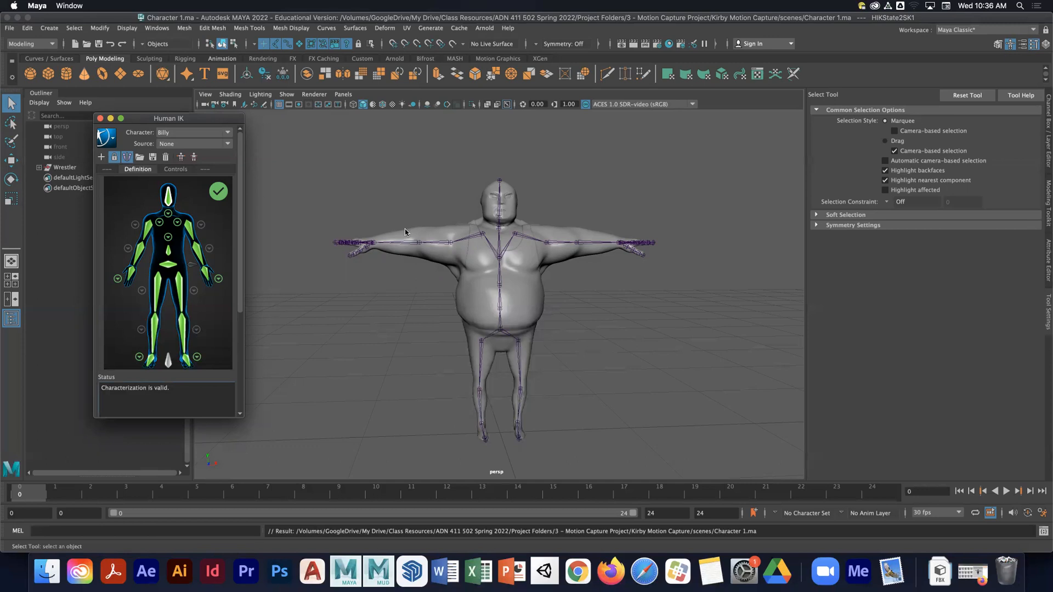
# - Start a new empty scene
pyautogui.moveTo(156, 121); pyautogui.dragTo(263, 130)
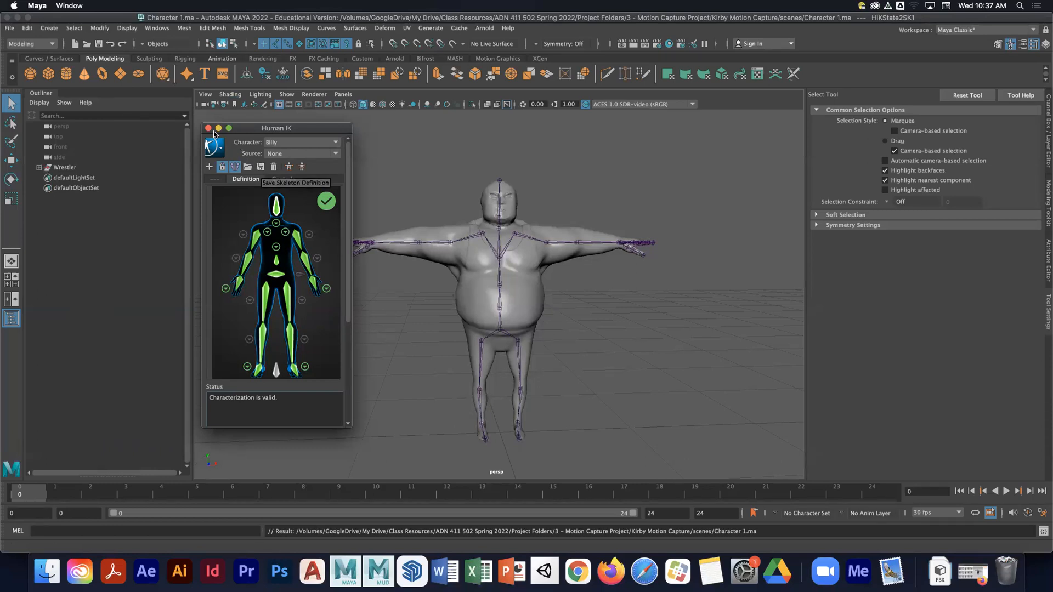
pyautogui.moveTo(258, 131); pyautogui.dragTo(198, 141)
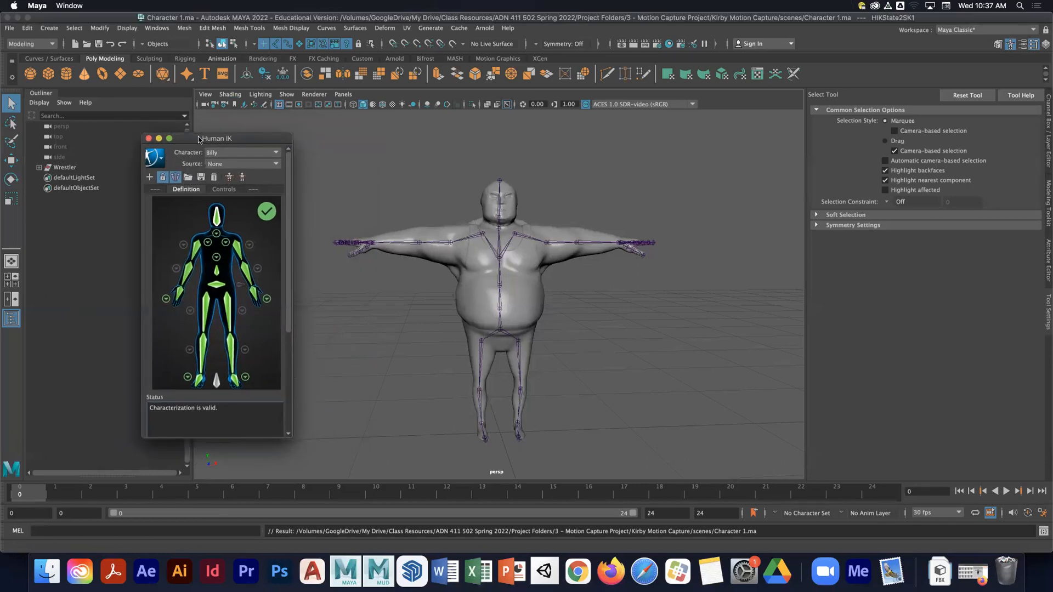
pyautogui.click(9, 28)
pyautogui.click(34, 47)
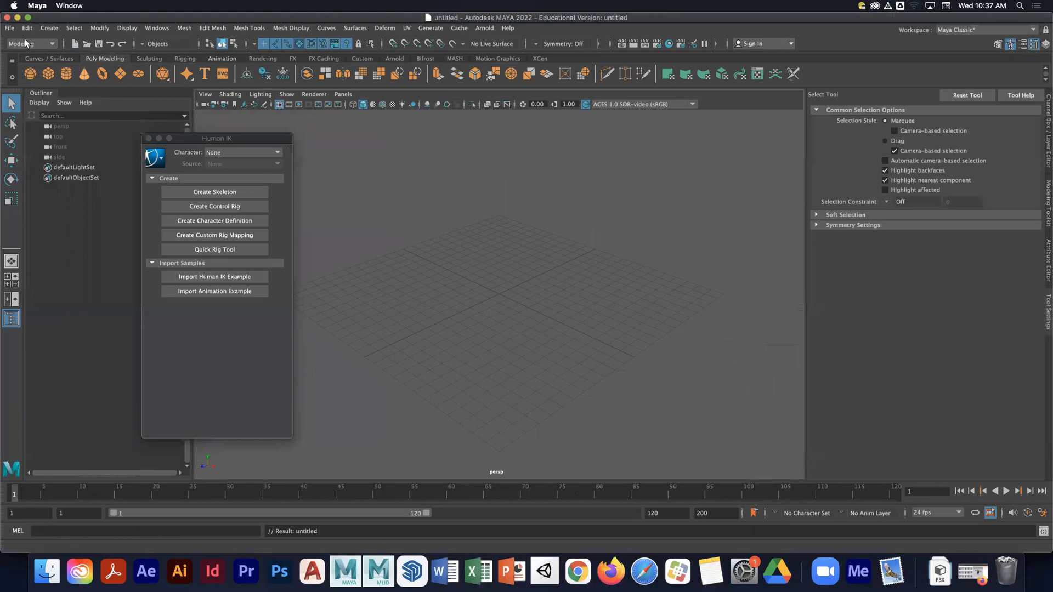
# - Import the castle_guard_01.fbx character from the project's assets folder
pyautogui.click(10, 28)
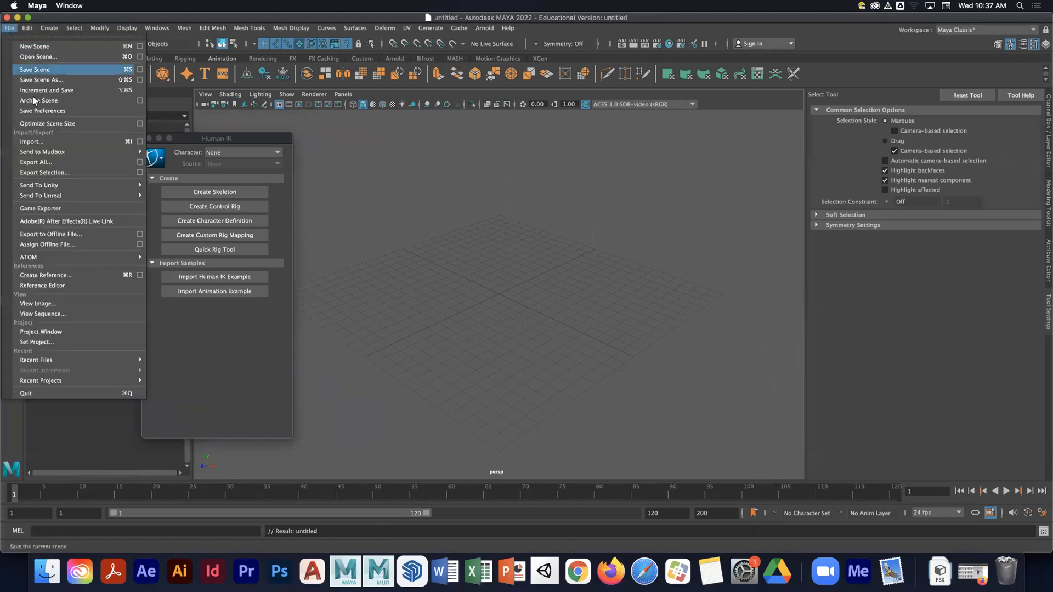
pyautogui.click(39, 143)
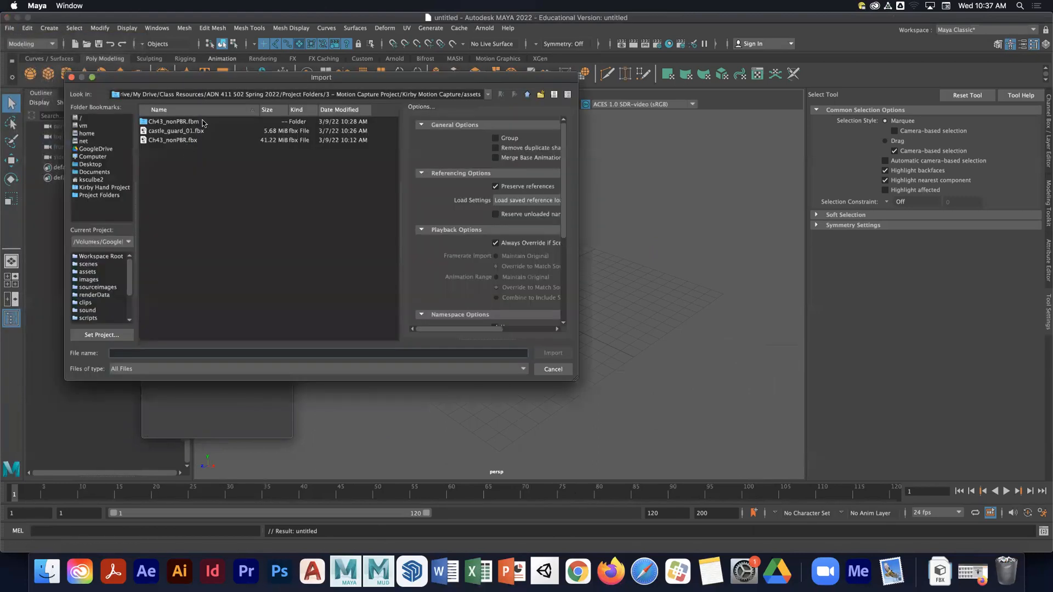
pyautogui.click(177, 131)
pyautogui.click(546, 354)
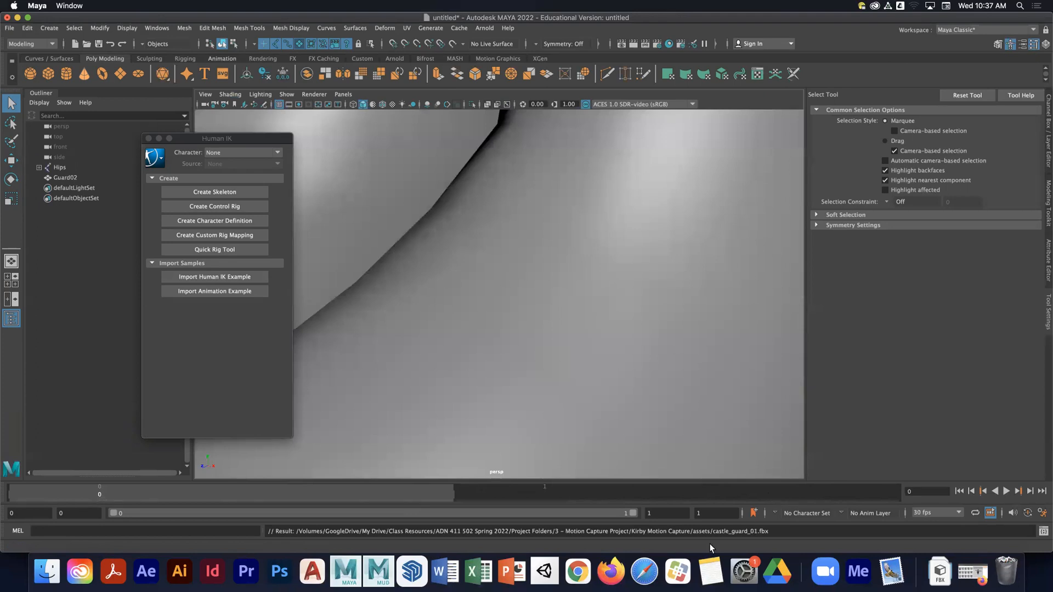
# - Set the playback end frame to 24 and zoom out to frame the guard character
pyautogui.moveTo(704, 515); pyautogui.dragTo(616, 513)
pyautogui.write('24')
pyautogui.press('Return')
pyautogui.scroll(-15, 573, 196)
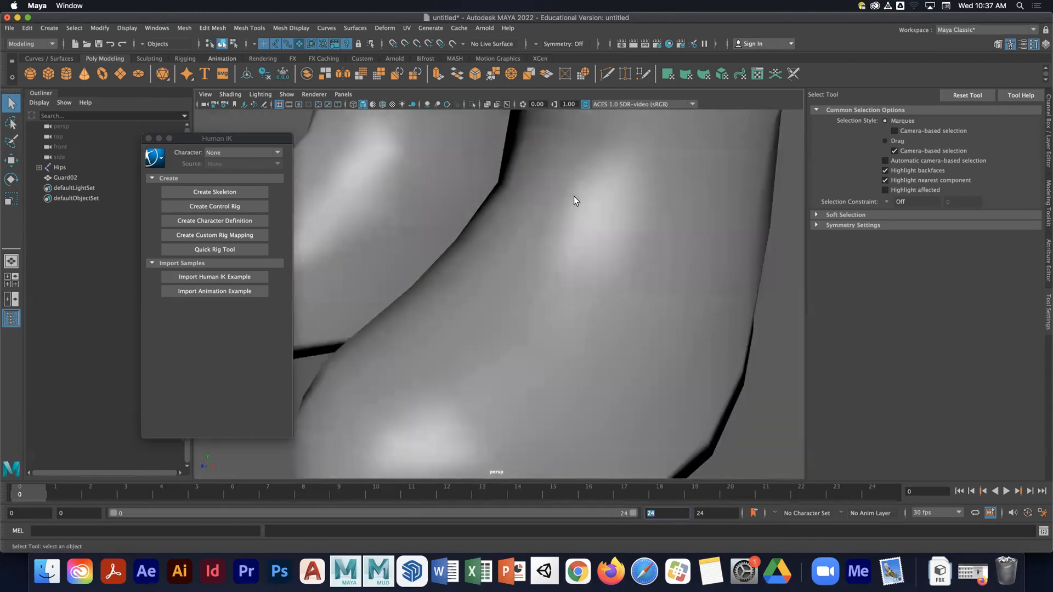
pyautogui.scroll(-10, 574, 174)
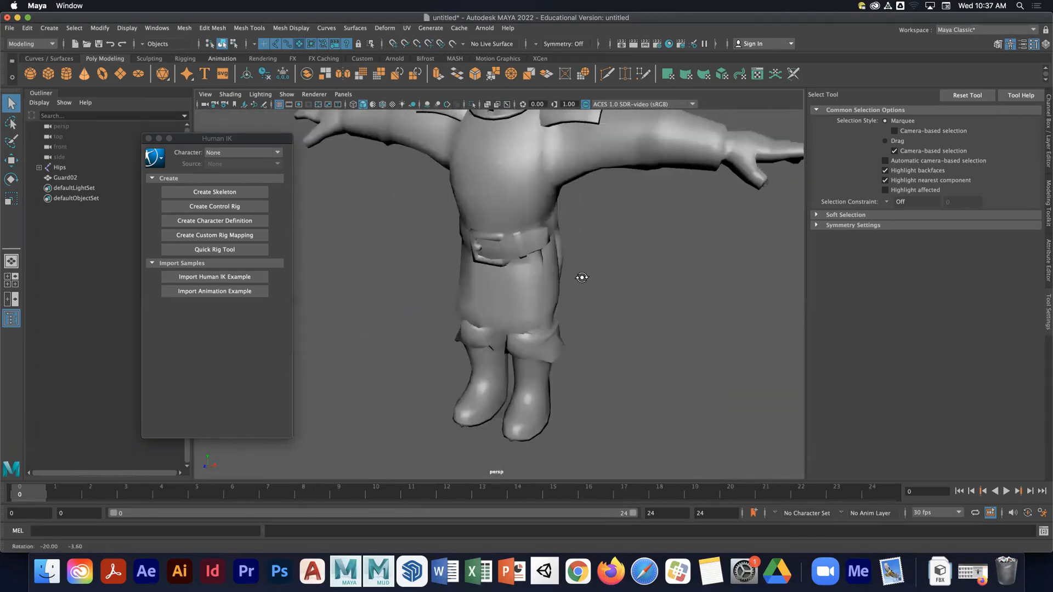
pyautogui.scroll(-10, 593, 272)
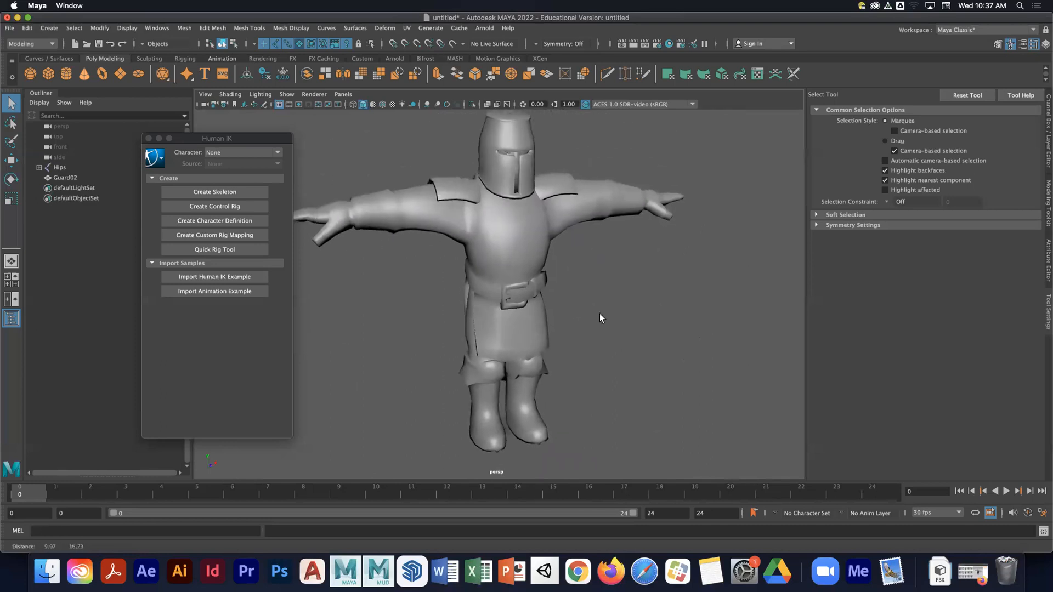
# - Change the working linear unit in the general application preferences and save the preferences
pyautogui.click(1041, 513)
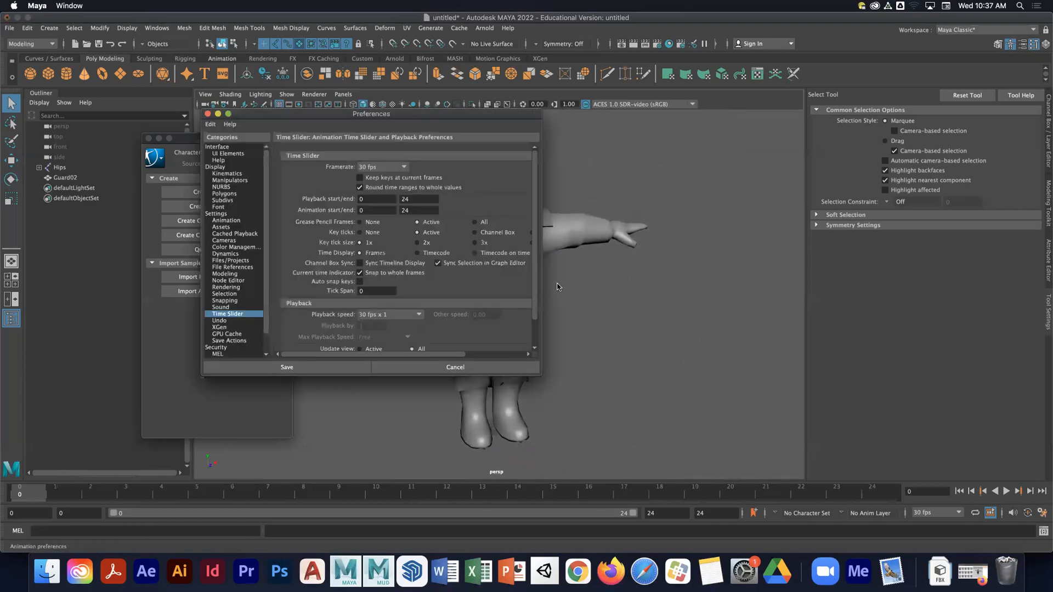
pyautogui.click(221, 215)
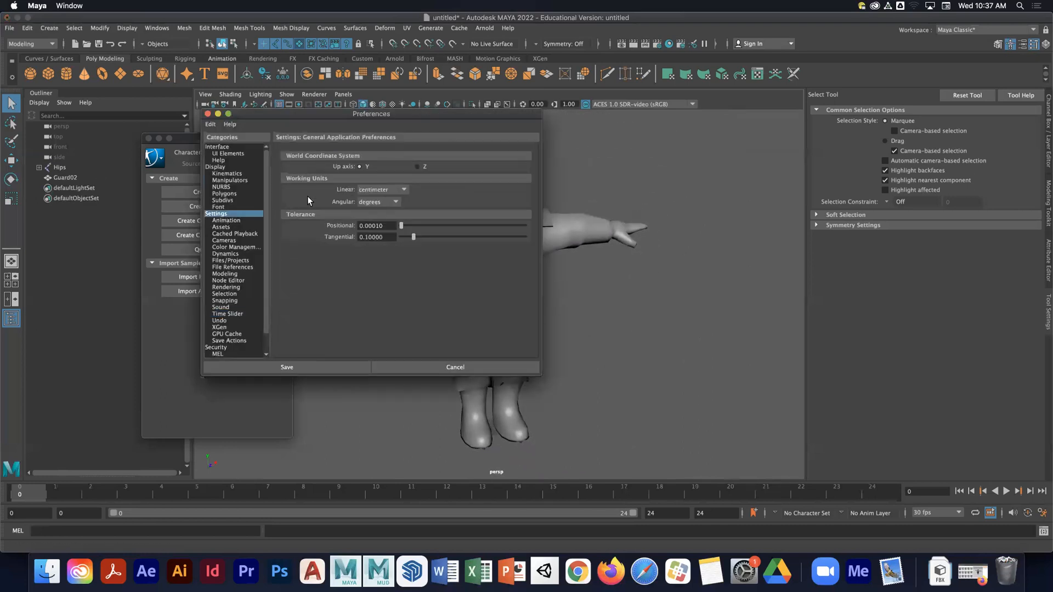
pyautogui.click(379, 190)
pyautogui.click(376, 222)
pyautogui.click(318, 367)
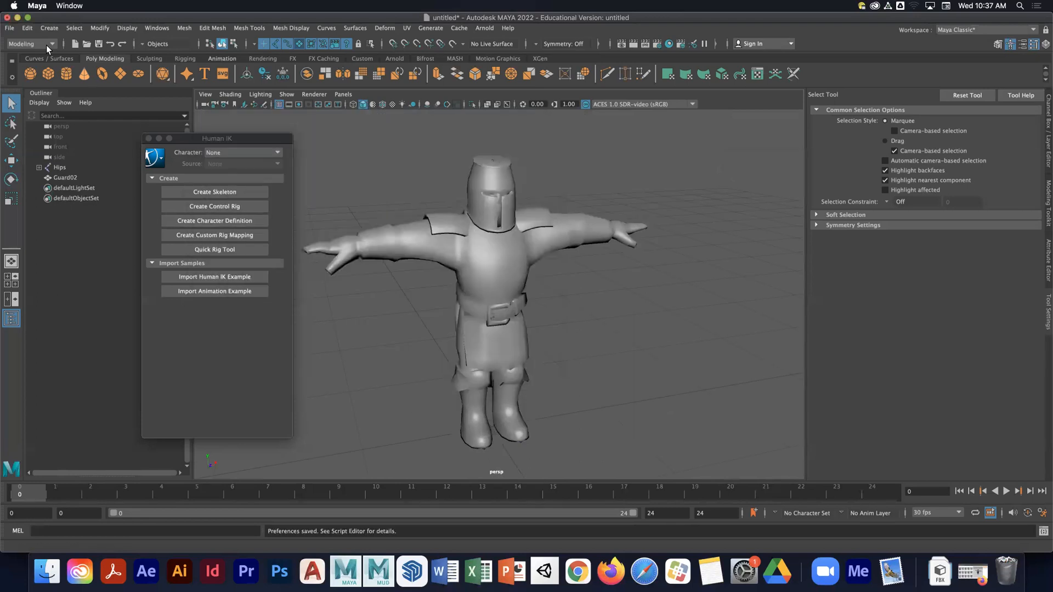
# - Save the scene as Character 2
pyautogui.click(10, 28)
pyautogui.click(37, 80)
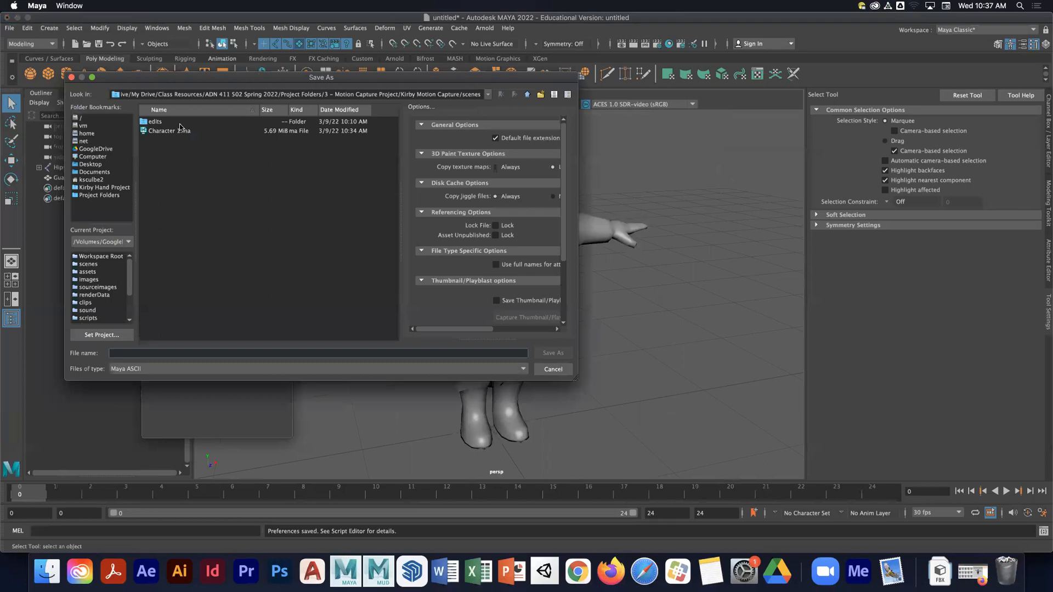
pyautogui.write('Char')
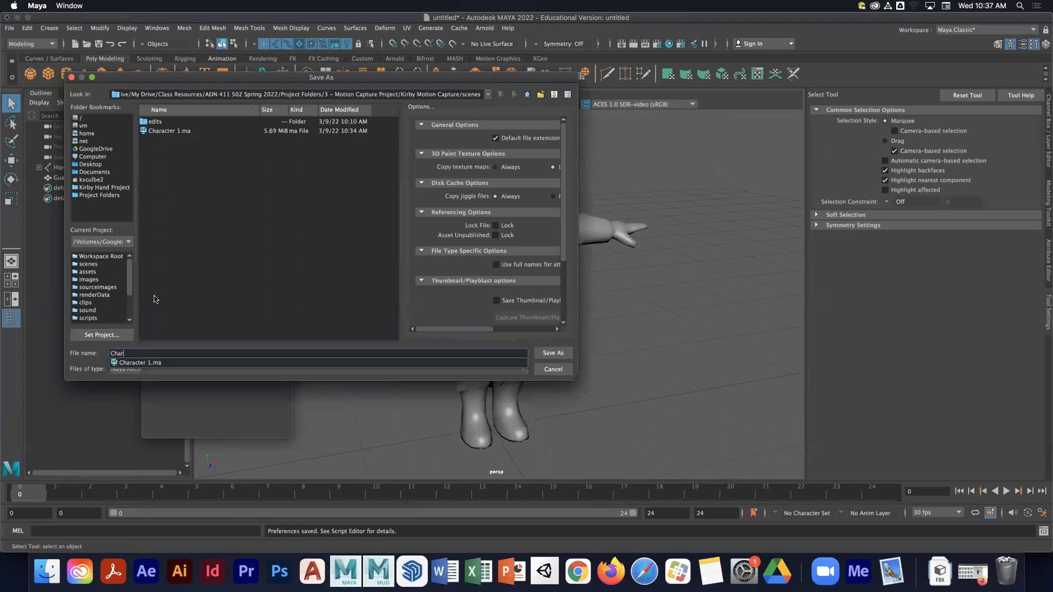
pyautogui.write('acter 2')
pyautogui.press('Return')
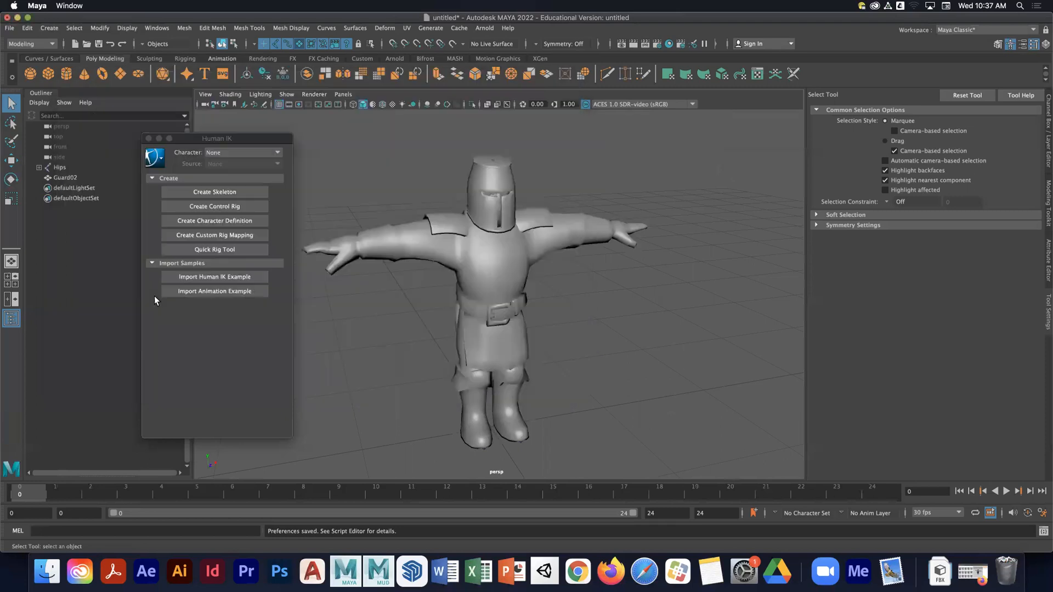
# - Create a new character definition for the guard in the Human IK window
pyautogui.moveTo(233, 138); pyautogui.dragTo(216, 121)
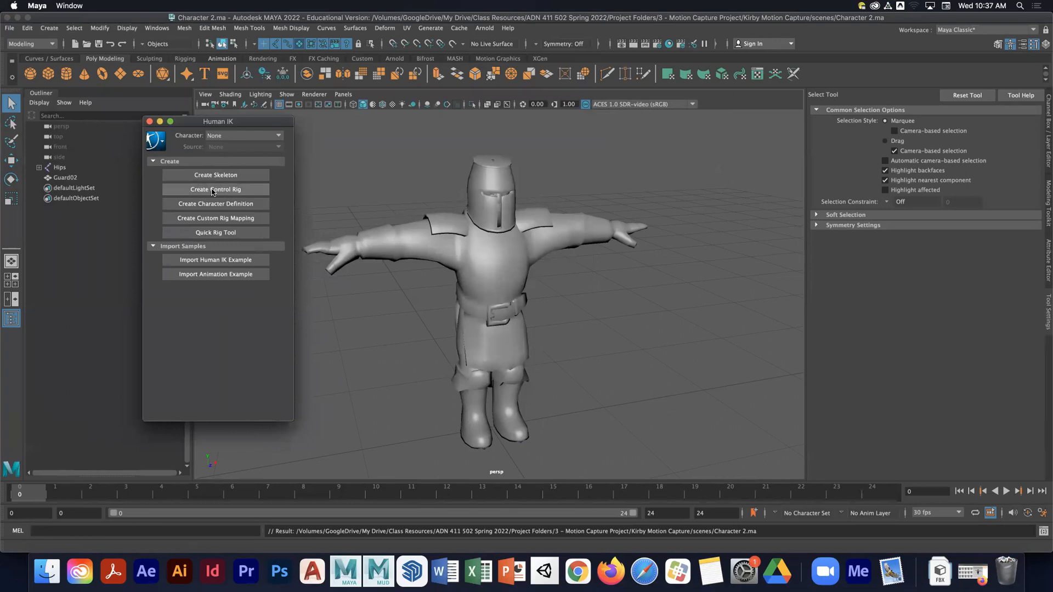
pyautogui.click(204, 206)
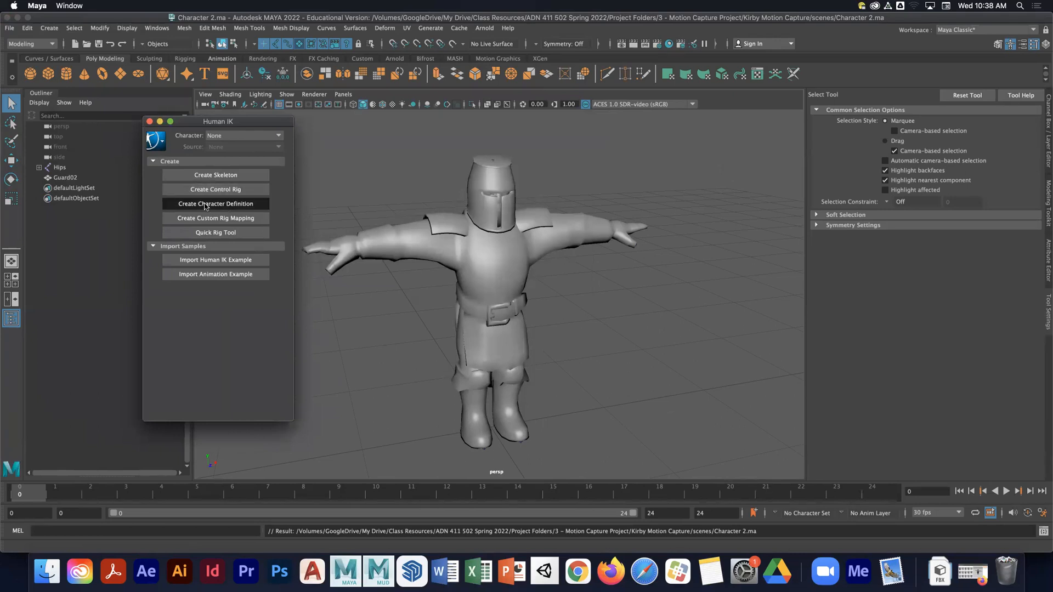
pyautogui.moveTo(243, 122); pyautogui.dragTo(187, 121)
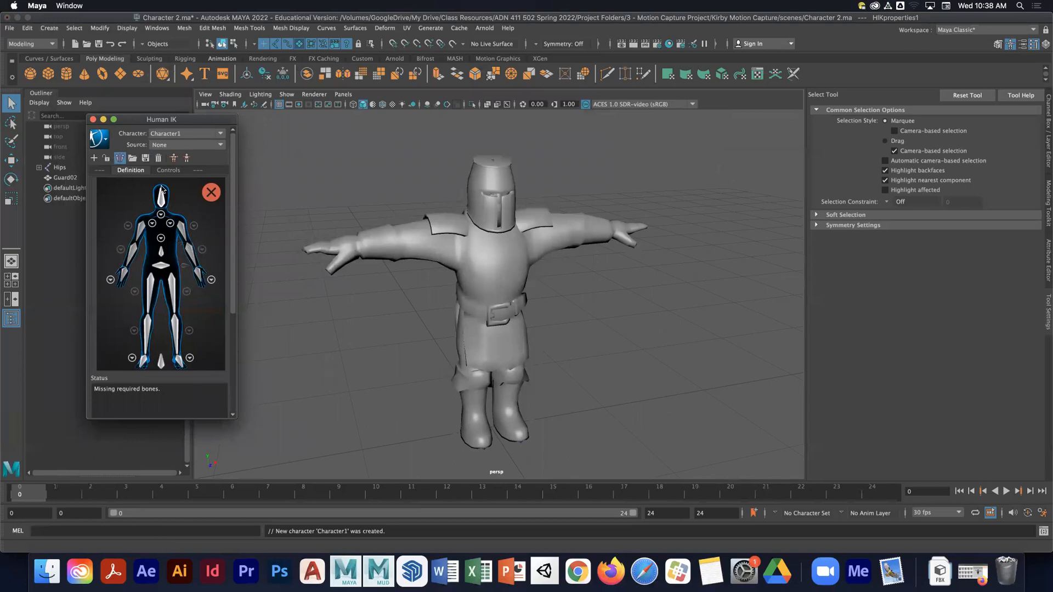
# - Try to load a skeleton definition template without any bone selected
pyautogui.click(133, 161)
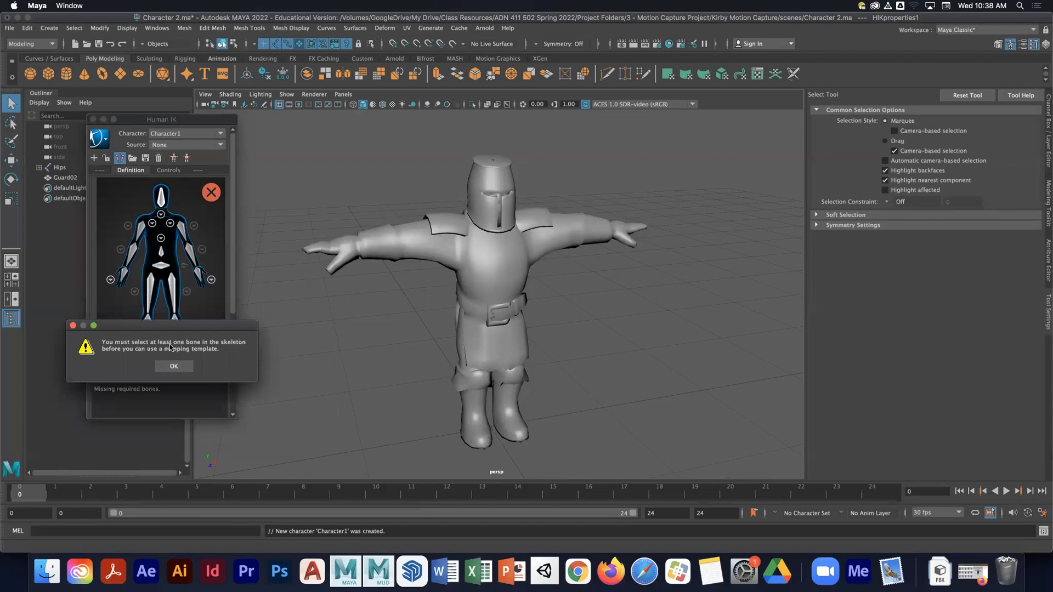
pyautogui.moveTo(183, 327); pyautogui.dragTo(648, 141)
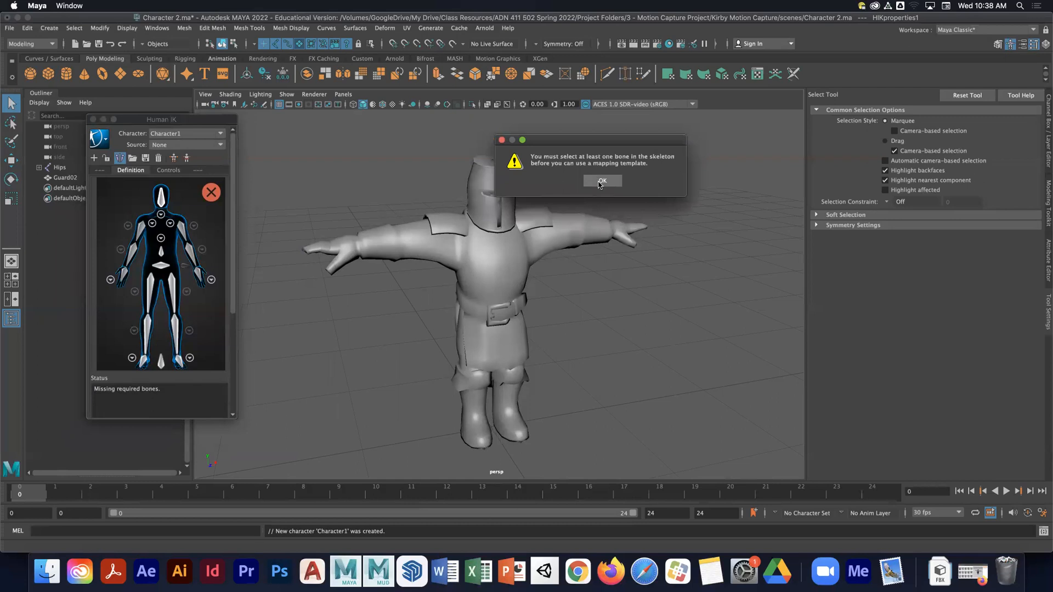
pyautogui.click(600, 181)
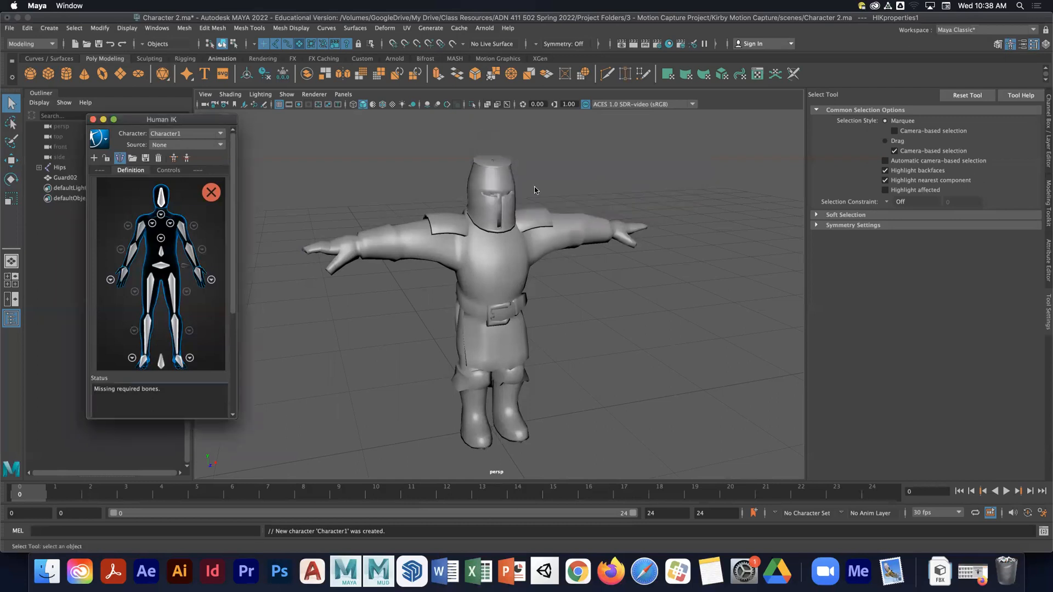
# - Select the guard's hips joint and load the KirbyTemplate skeleton definition onto the character
pyautogui.click(505, 104)
pyautogui.keyDown('alt'); pyautogui.moveTo(441, 332); pyautogui.dragTo(450, 284, button='middle'); pyautogui.keyUp('alt')
pyautogui.scroll(3, 456, 221)
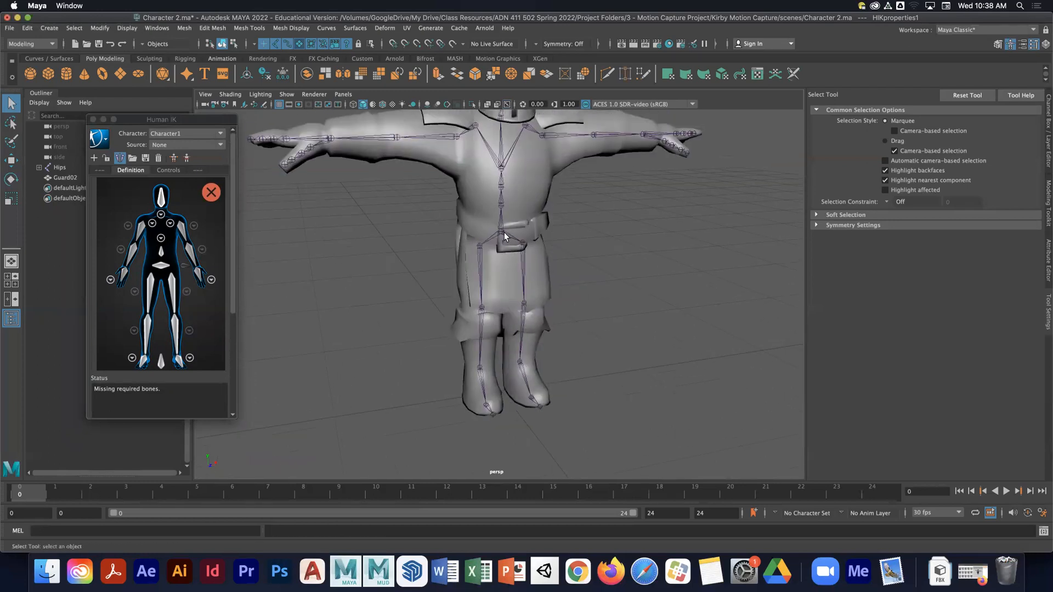
pyautogui.click(504, 232)
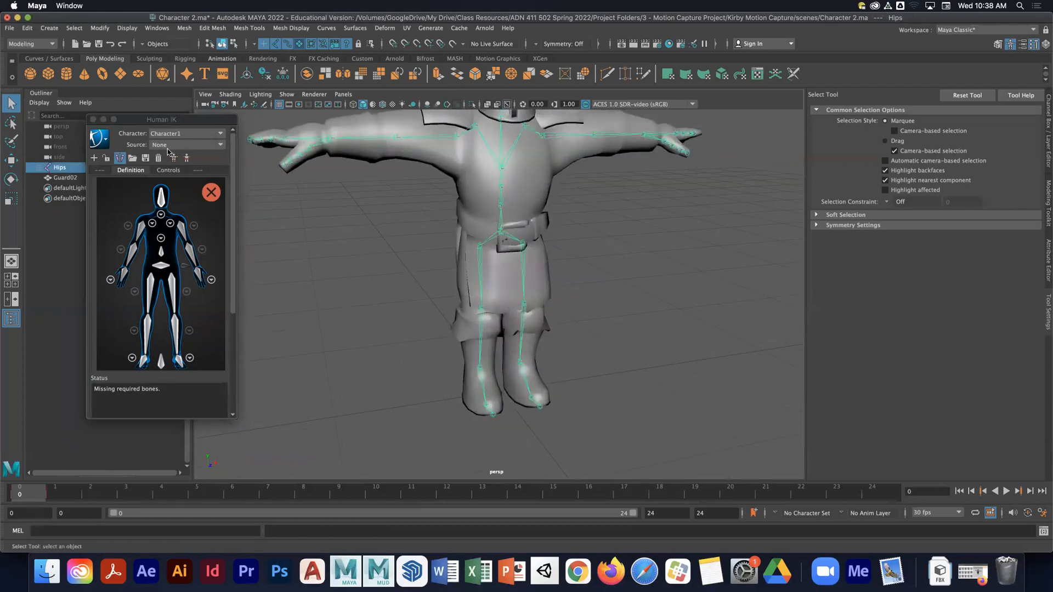
pyautogui.click(135, 158)
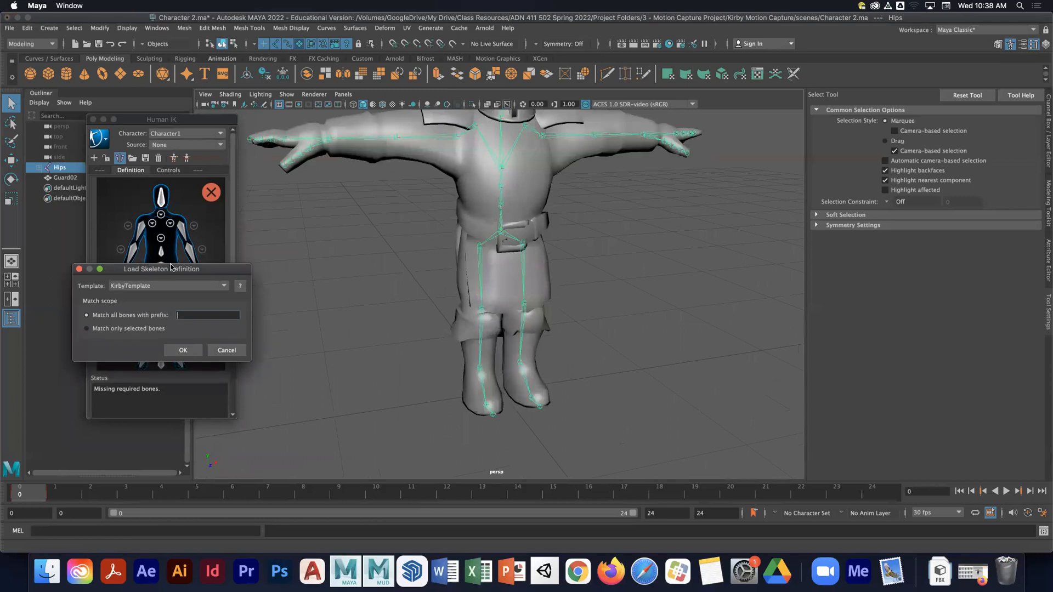
pyautogui.moveTo(172, 273); pyautogui.dragTo(285, 187)
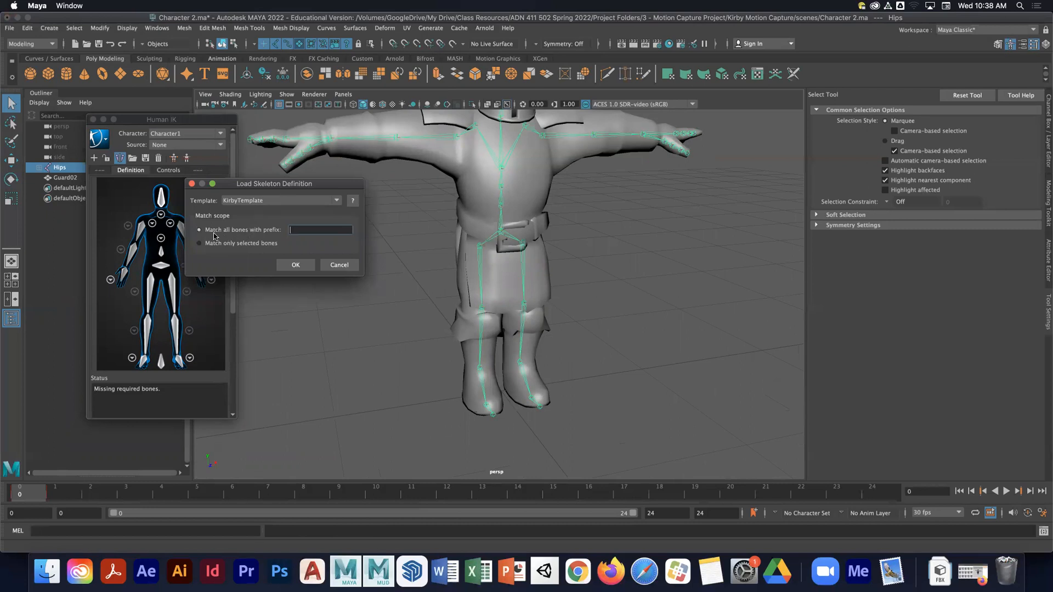
pyautogui.click(296, 265)
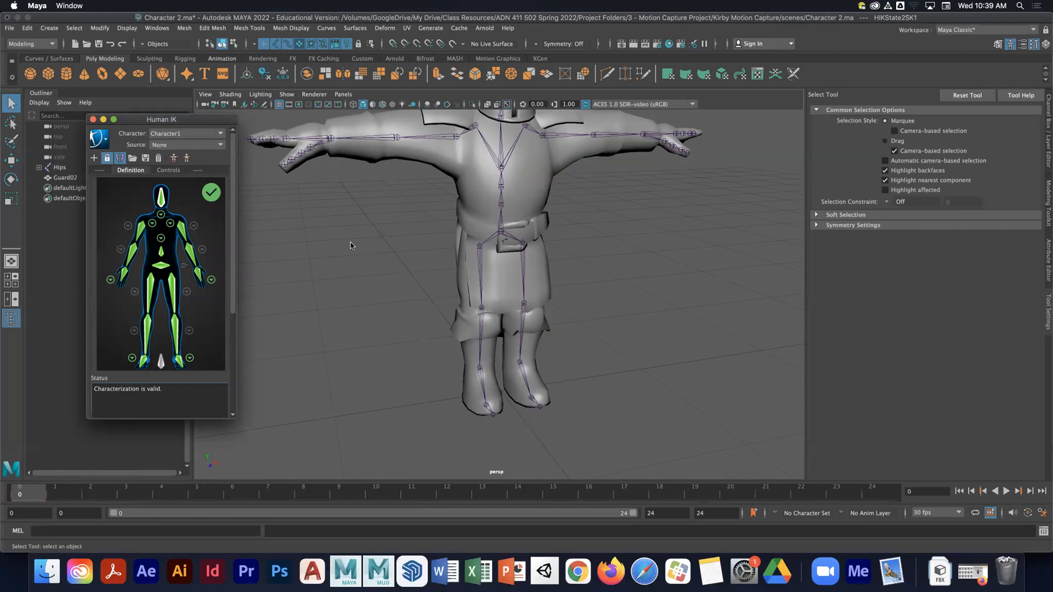
# - Save the characterized guard scene
pyautogui.moveTo(206, 121); pyautogui.dragTo(239, 133)
pyautogui.press('super+s')
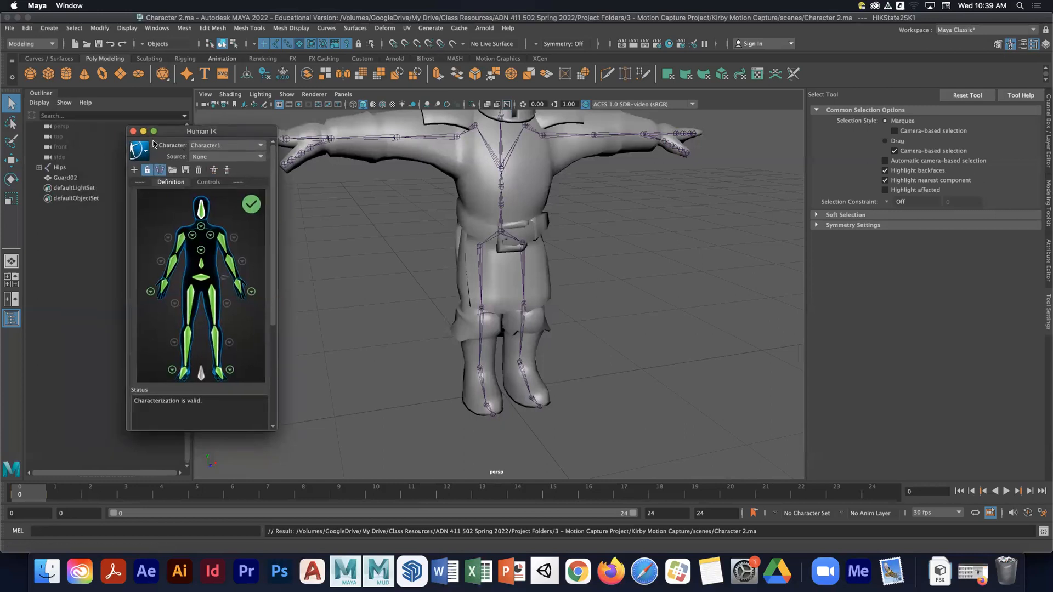
# - Open the Character 1.ma scene
pyautogui.rightClick(85, 71)
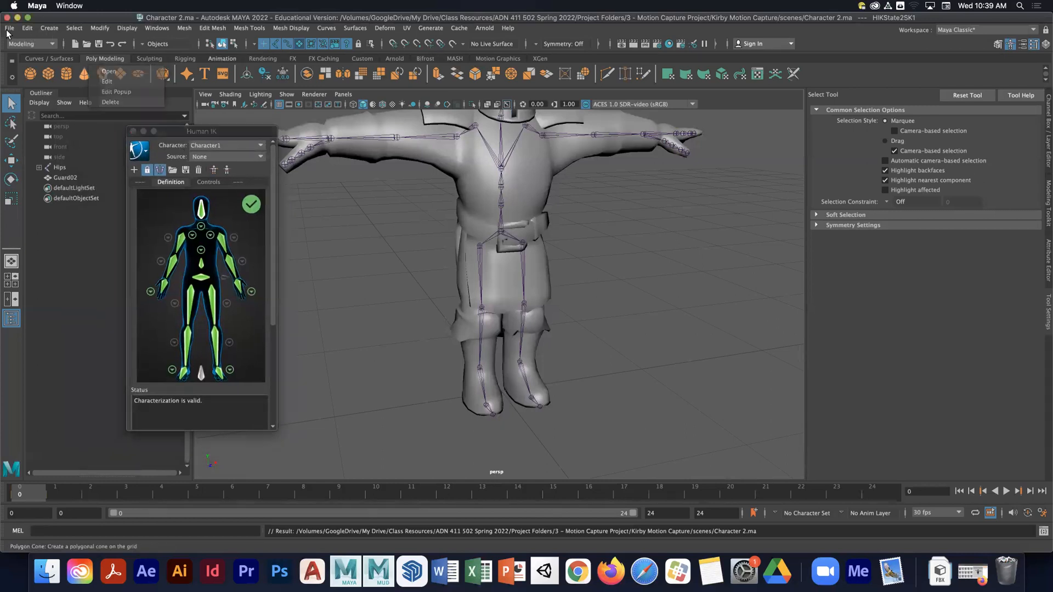
pyautogui.click(9, 28)
pyautogui.click(34, 55)
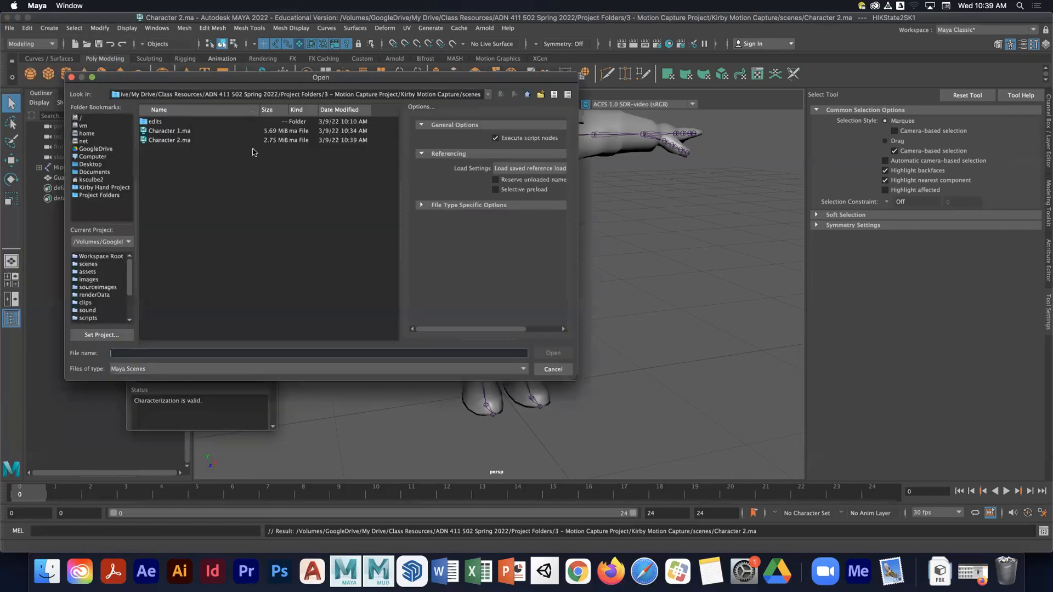
pyautogui.click(163, 132)
pyautogui.click(553, 352)
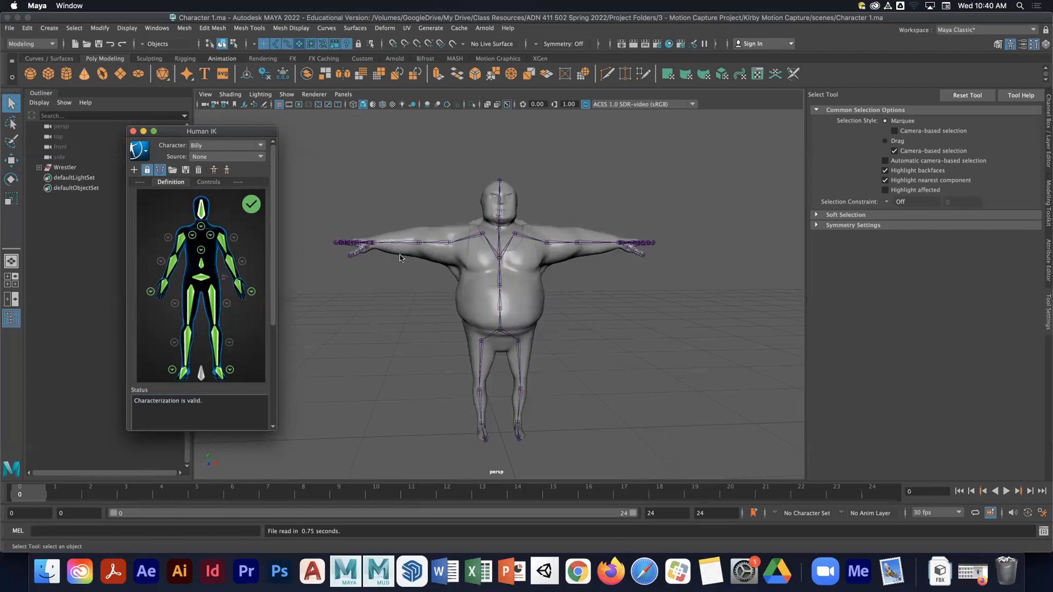
# - Close the Human IK window and inspect the Wrestler hierarchy and its hips joint in the Outliner
pyautogui.click(133, 131)
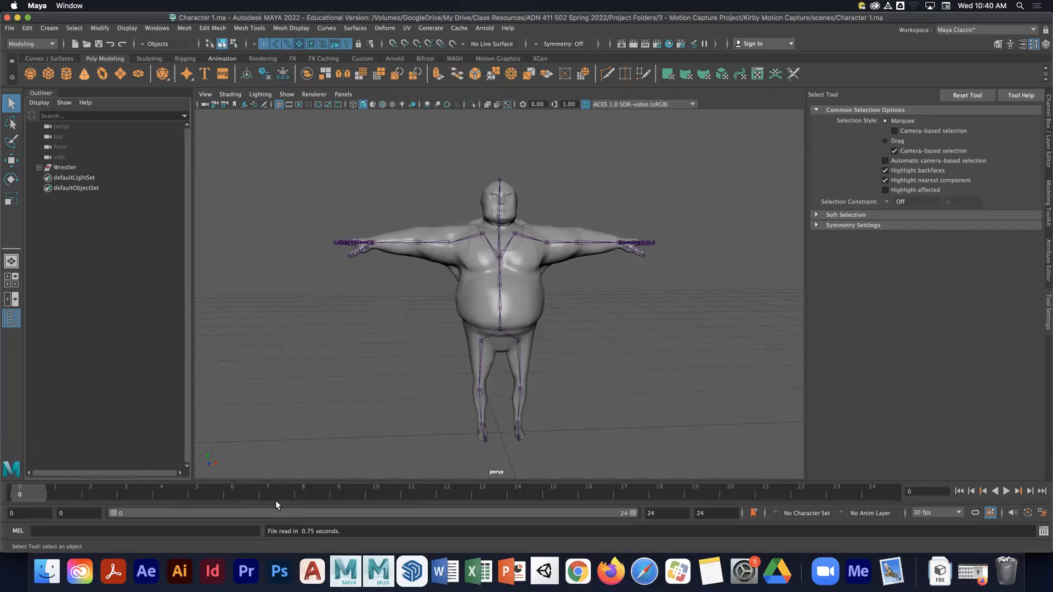
pyautogui.click(39, 168)
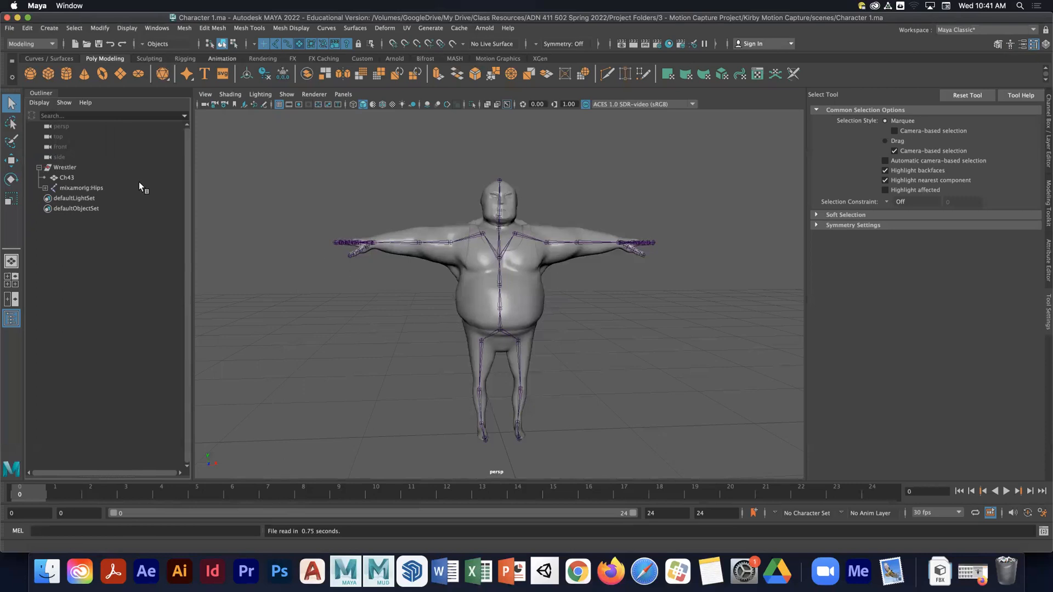
pyautogui.click(82, 188)
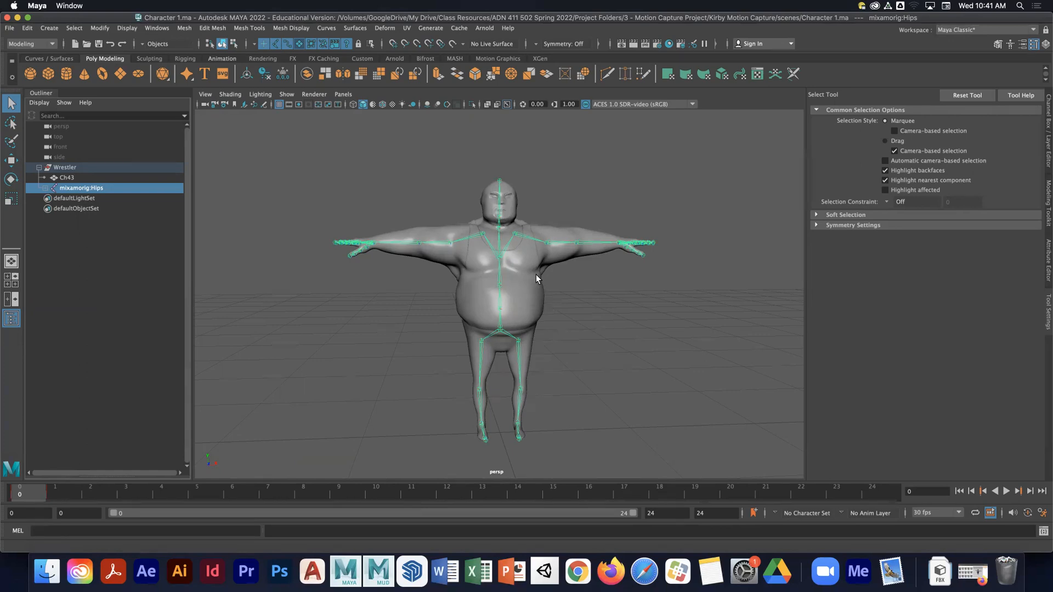
pyautogui.click(39, 167)
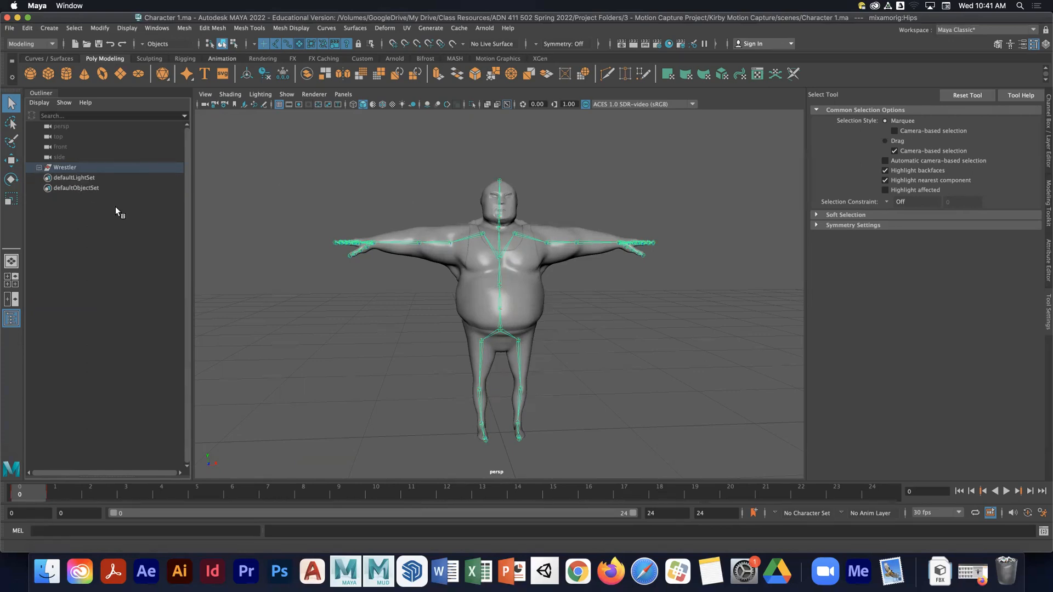
pyautogui.click(307, 227)
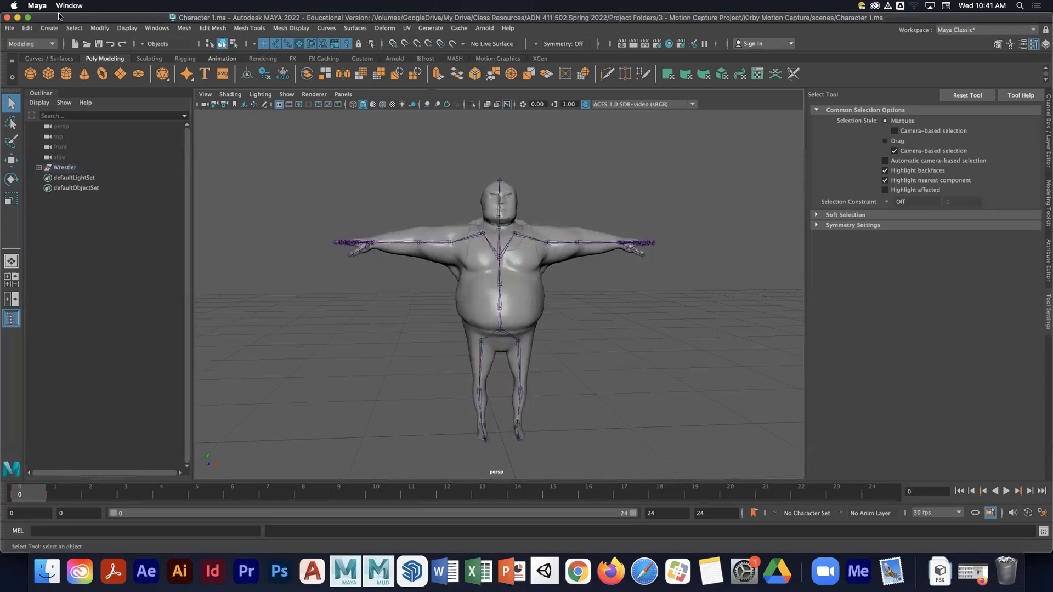
# - Switch to Finder and open a second Finder window beside the first
pyautogui.click(9, 27)
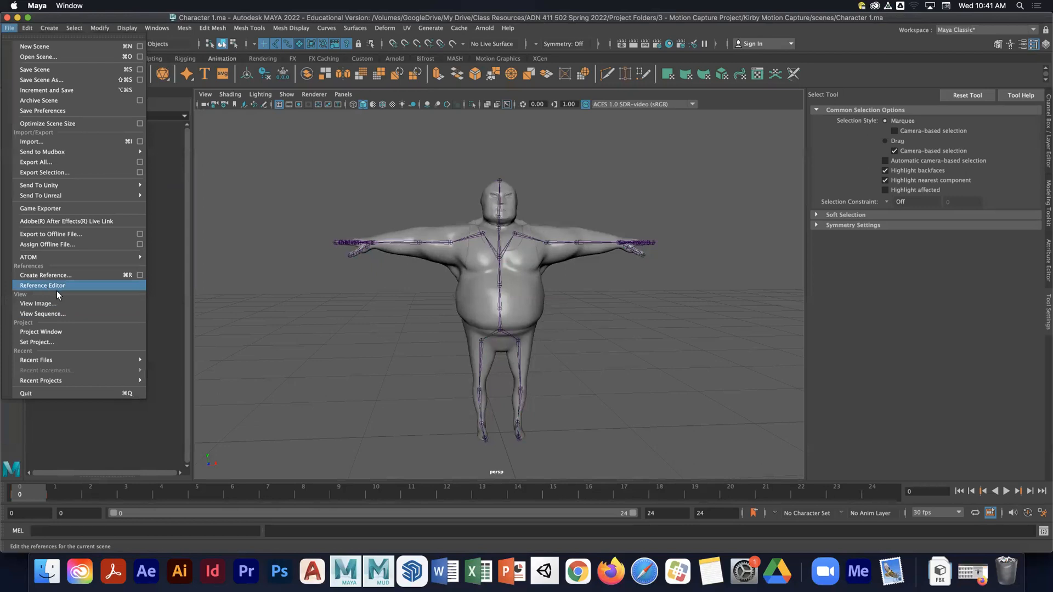
pyautogui.click(272, 325)
pyautogui.click(44, 571)
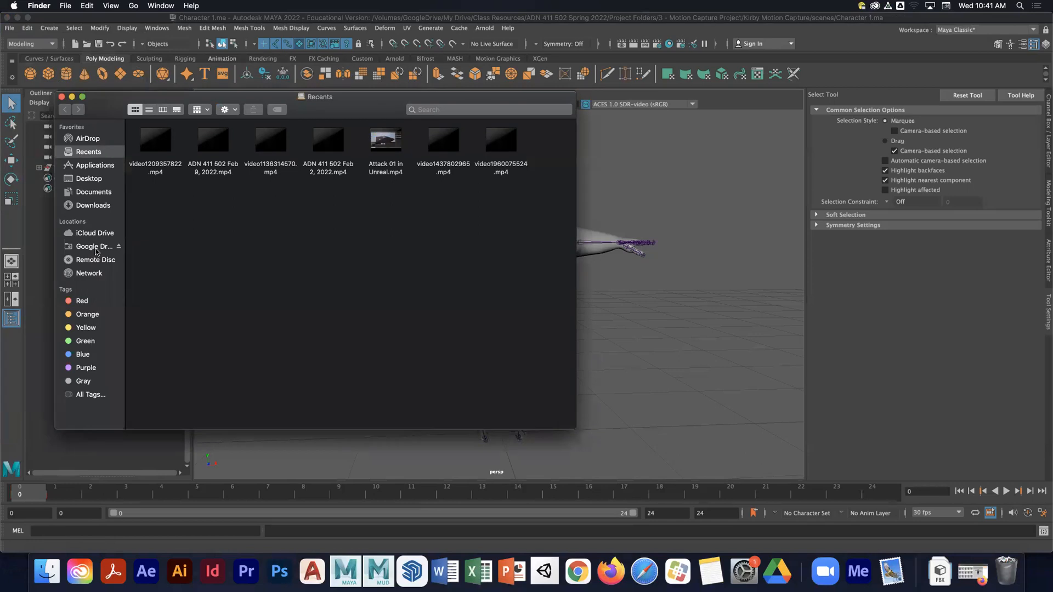
pyautogui.press('cmd+n')
pyautogui.moveTo(331, 120); pyautogui.dragTo(746, 122)
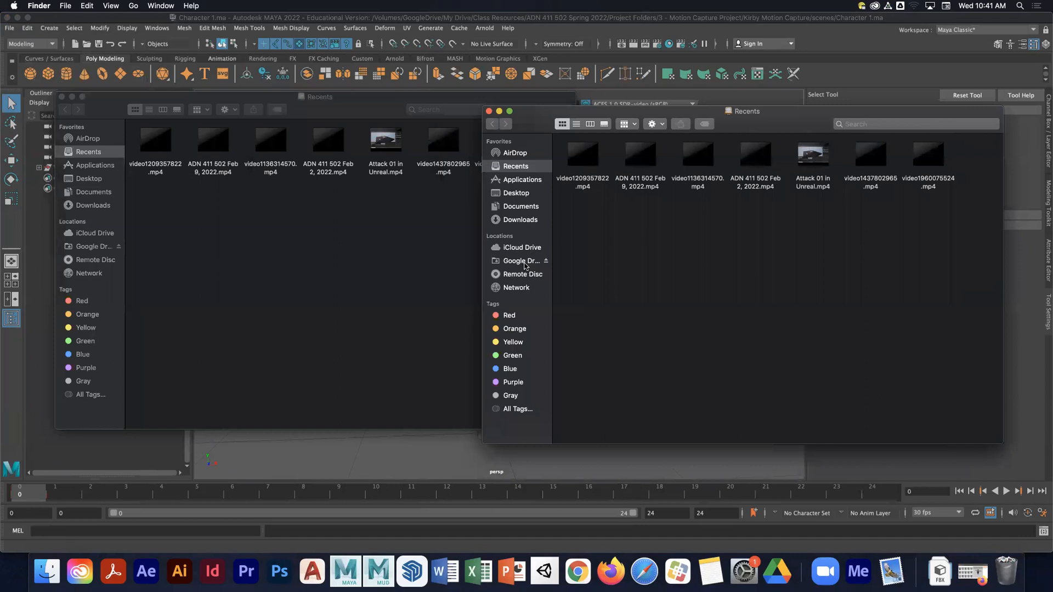
# - Navigate the second Finder window to the Google Drive Class Resources folder
pyautogui.click(521, 261)
pyautogui.doubleClick(571, 159)
pyautogui.doubleClick(694, 156)
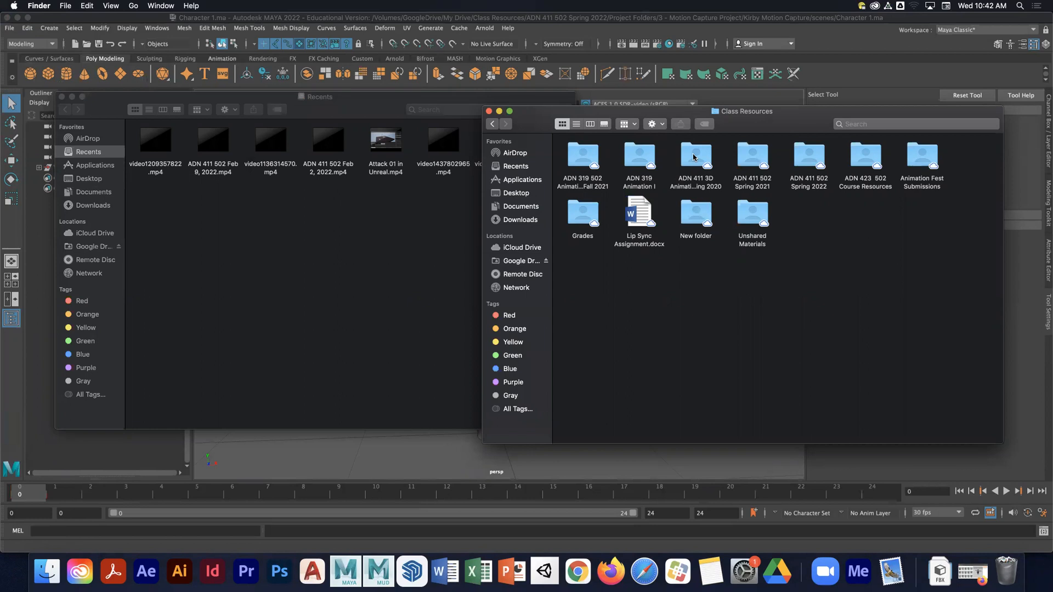
# - Navigate the first Finder window to the Kirby Motion Capture project's assets folder under Project Folders
pyautogui.moveTo(327, 106); pyautogui.dragTo(366, 114)
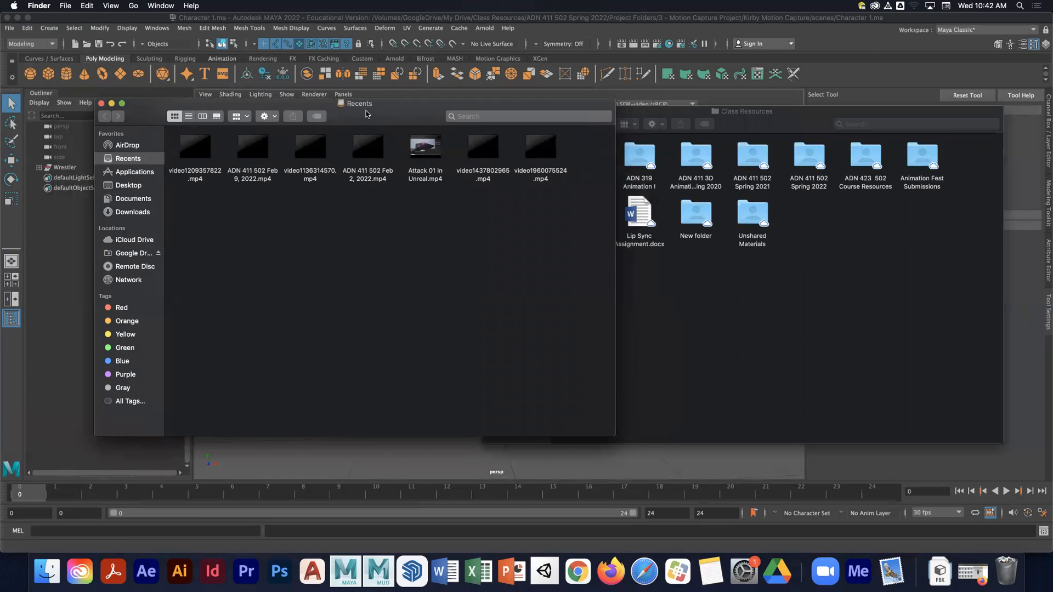
pyautogui.click(130, 254)
pyautogui.doubleClick(196, 150)
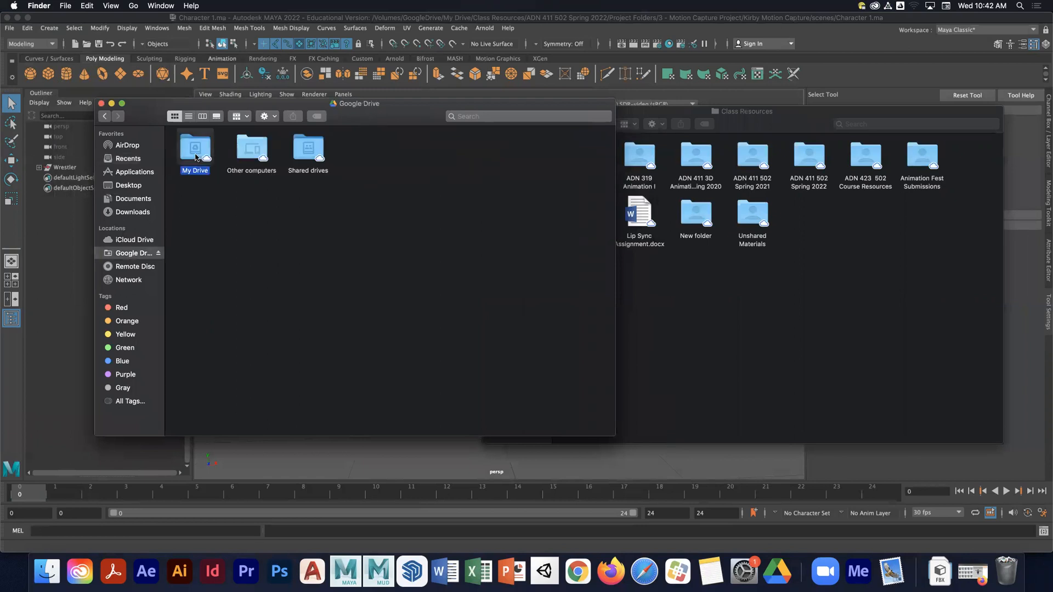
pyautogui.doubleClick(319, 153)
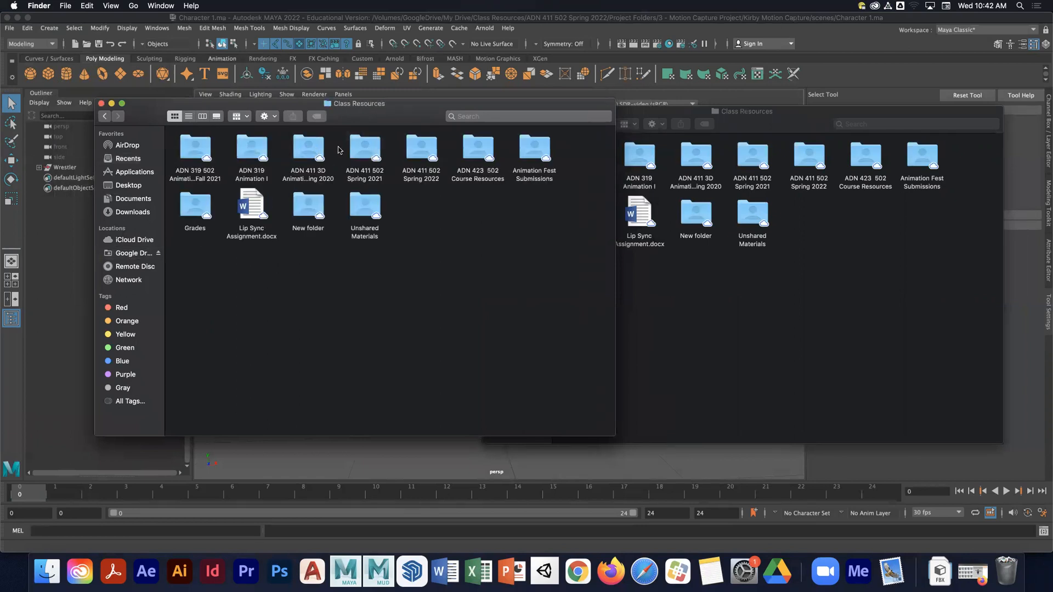
pyautogui.click(421, 151)
pyautogui.doubleClick(421, 150)
pyautogui.doubleClick(251, 151)
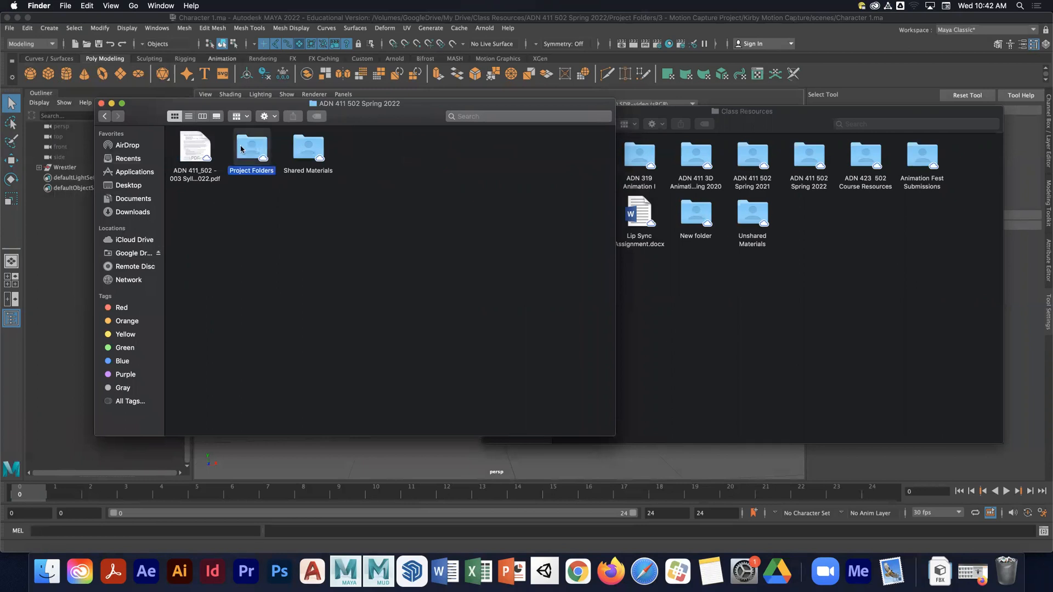
pyautogui.click(313, 149)
pyautogui.doubleClick(313, 149)
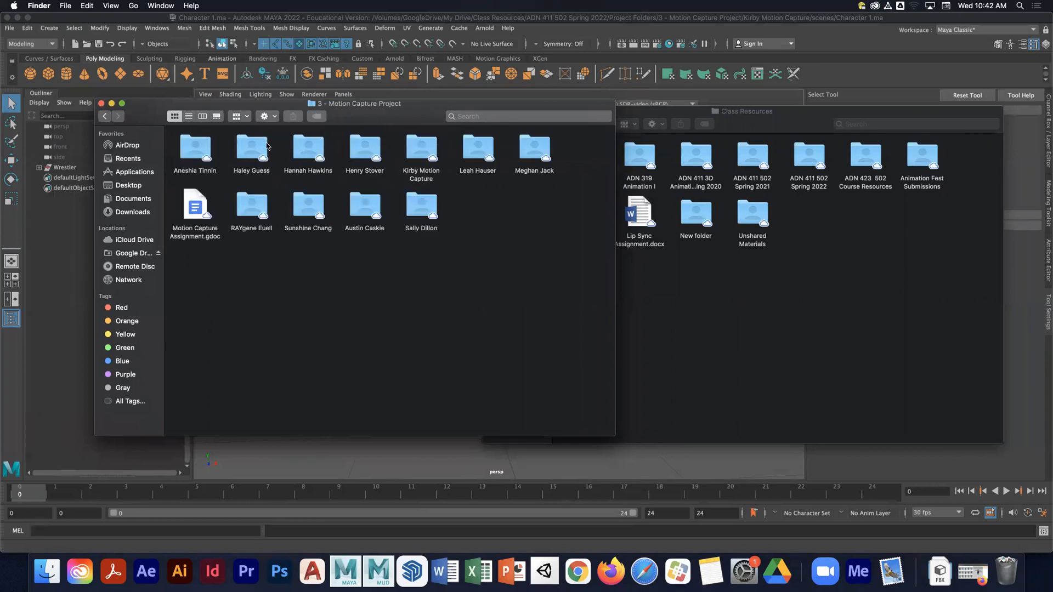
pyautogui.click(413, 146)
pyautogui.doubleClick(412, 147)
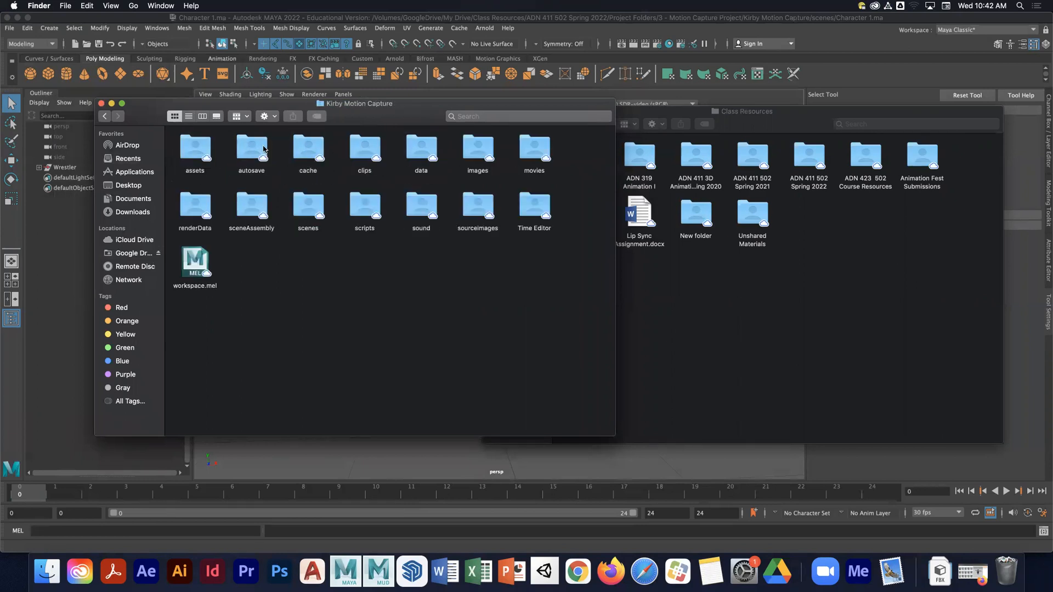
pyautogui.doubleClick(207, 148)
# - Open the YBot FBX Animation folder inside the ADN 411 502 Spring 2022 Shared Materials in the second window
pyautogui.click(778, 125)
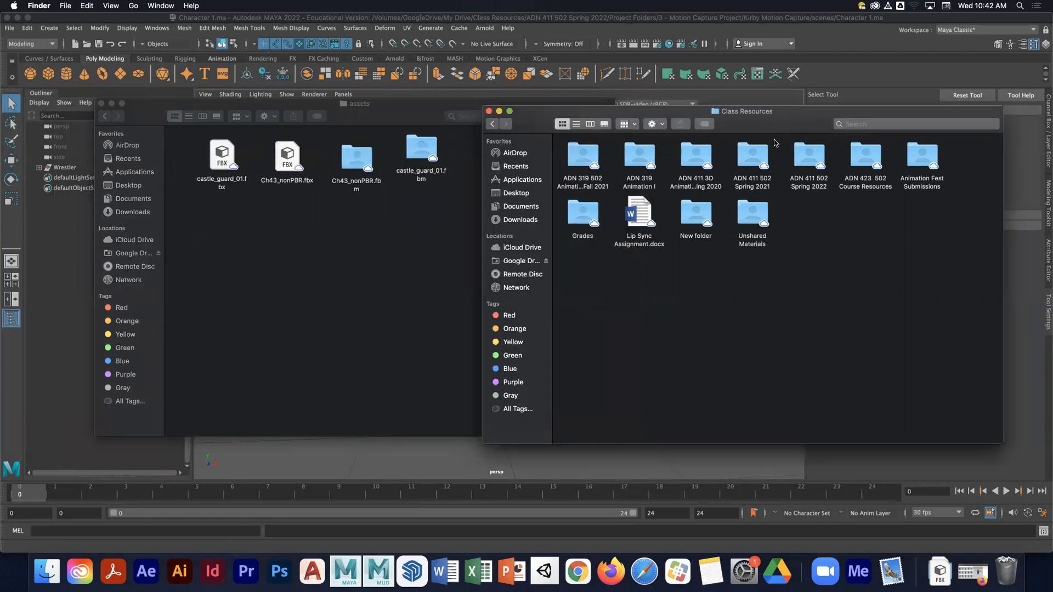
pyautogui.click(492, 124)
pyautogui.doubleClick(697, 156)
pyautogui.doubleClick(808, 156)
pyautogui.doubleClick(702, 155)
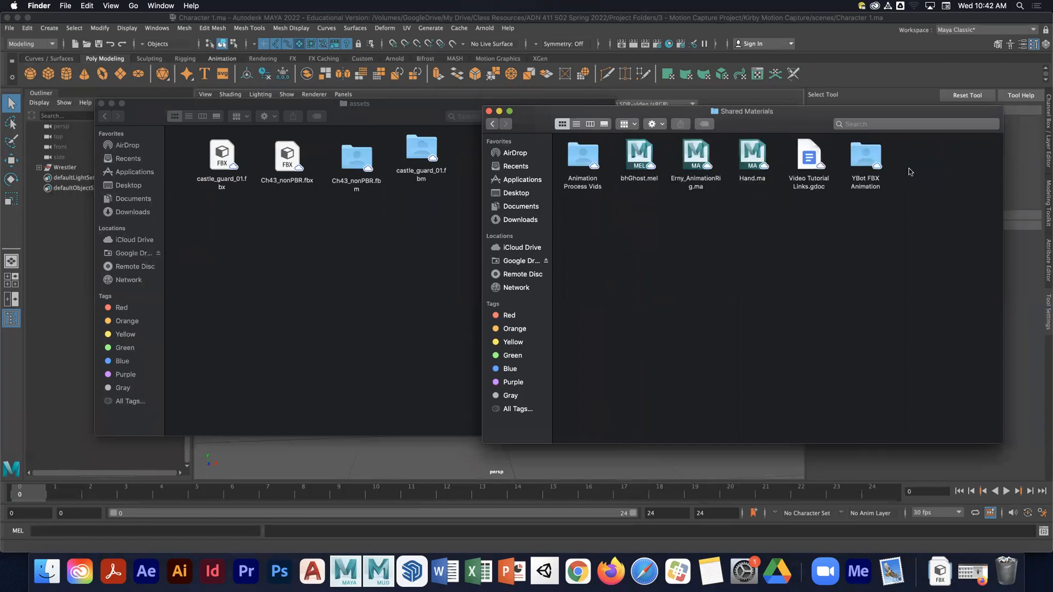
pyautogui.click(870, 167)
pyautogui.doubleClick(870, 167)
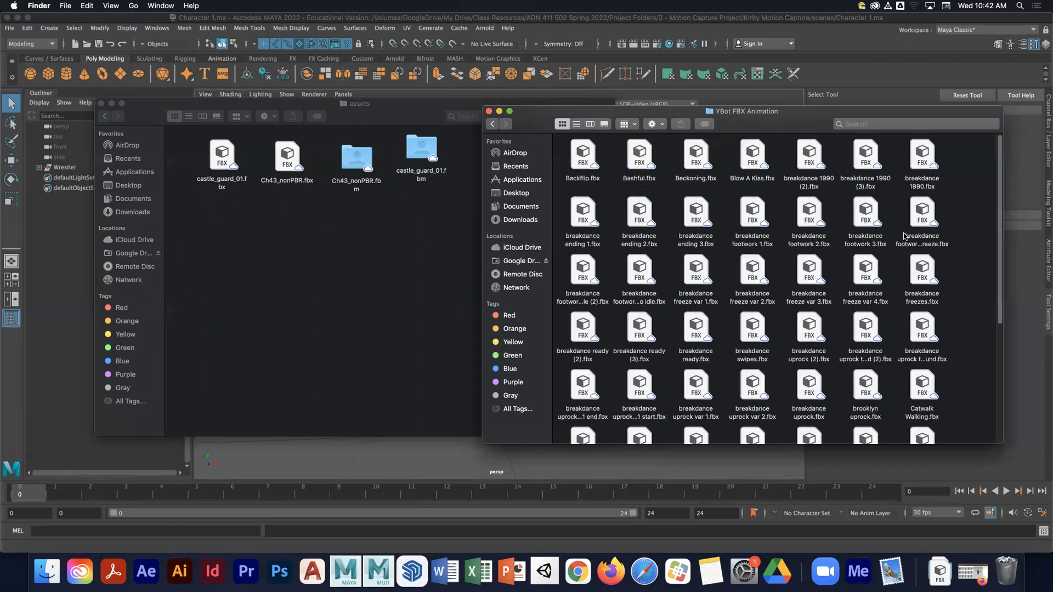
# - Move breakdance uprock to ground.fbx into the project's assets folder, then undo the move
pyautogui.scroll(-3, 867, 236)
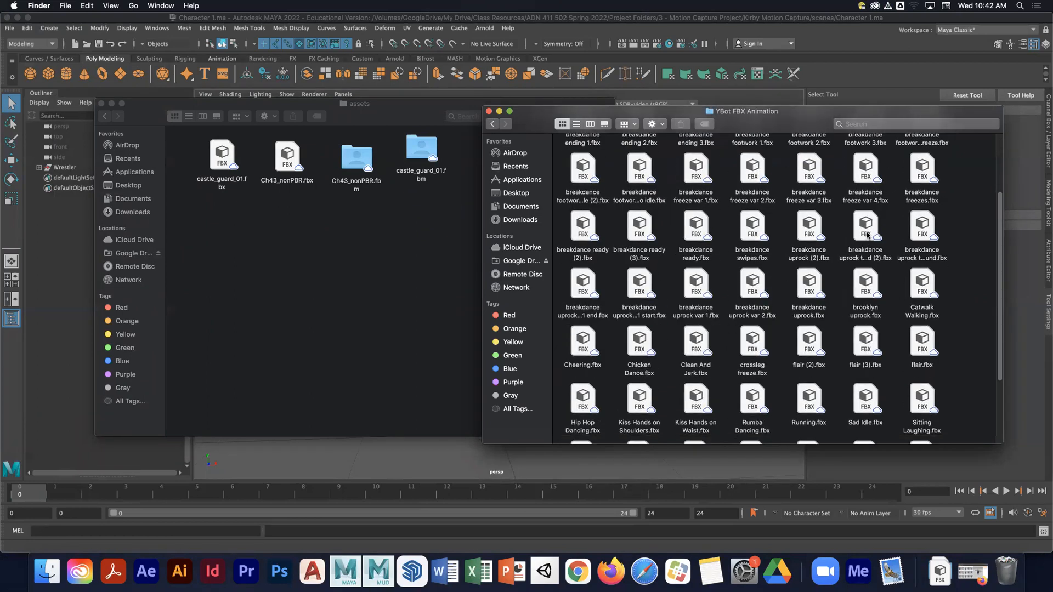
pyautogui.scroll(2, 867, 236)
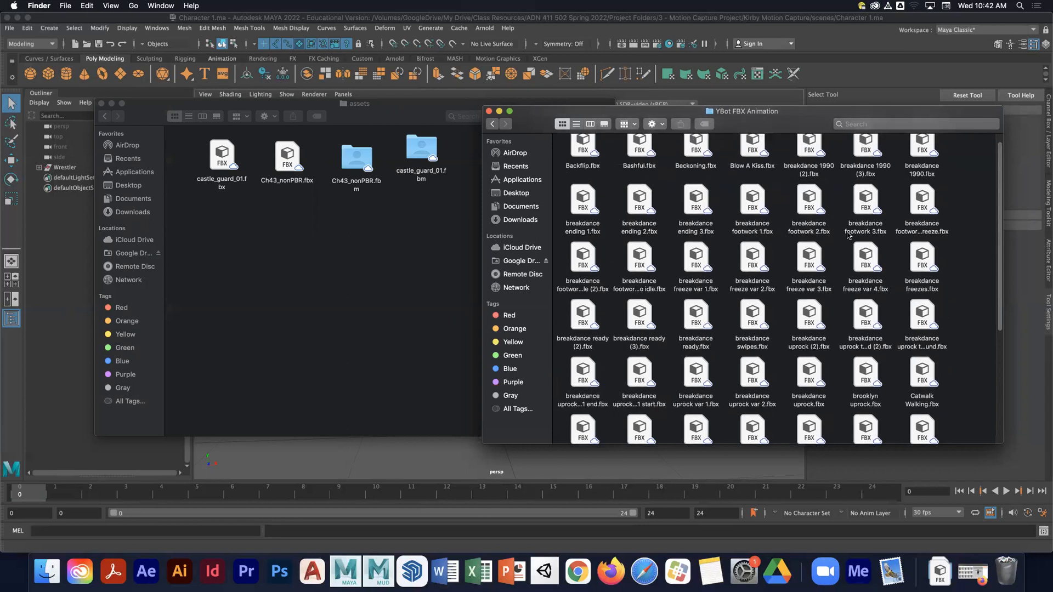
pyautogui.scroll(-2, 848, 235)
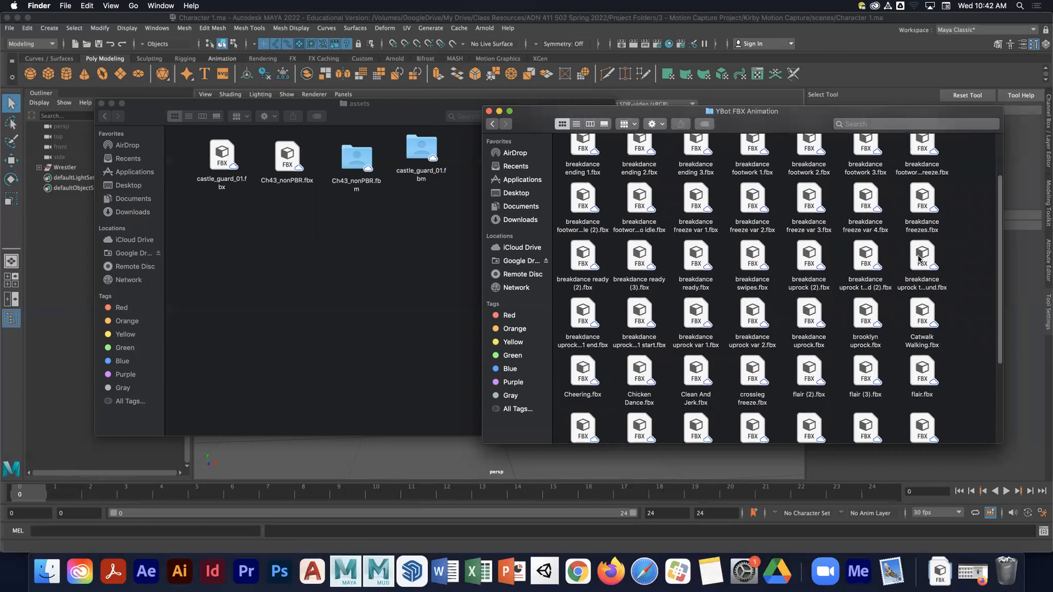
pyautogui.moveTo(918, 259); pyautogui.dragTo(295, 277)
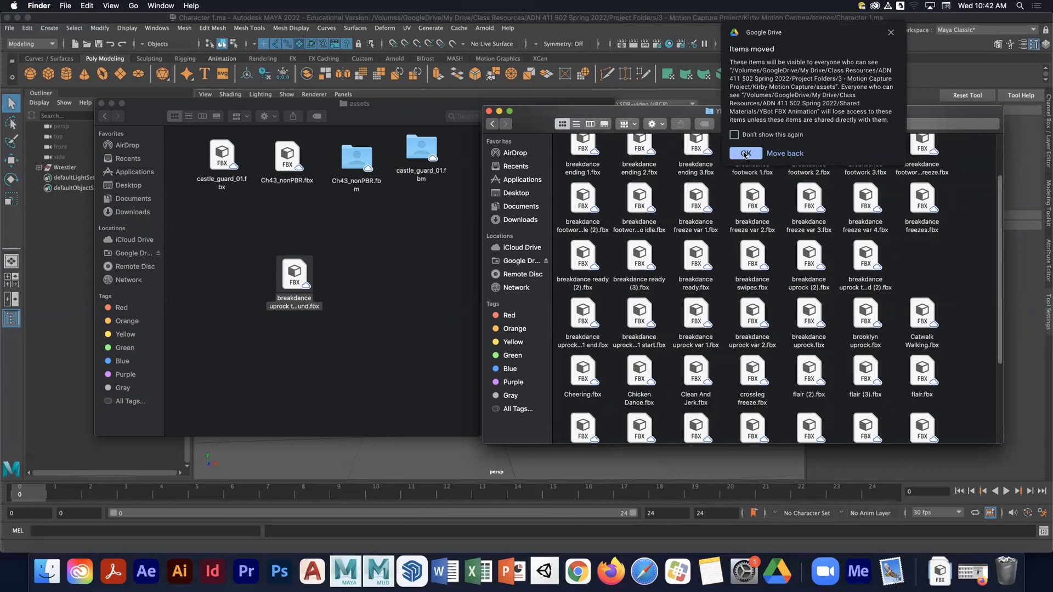
pyautogui.press('super+z')
# - Copy breakdance uprock to ground.fbx and paste it into the project's assets folder
pyautogui.rightClick(917, 257)
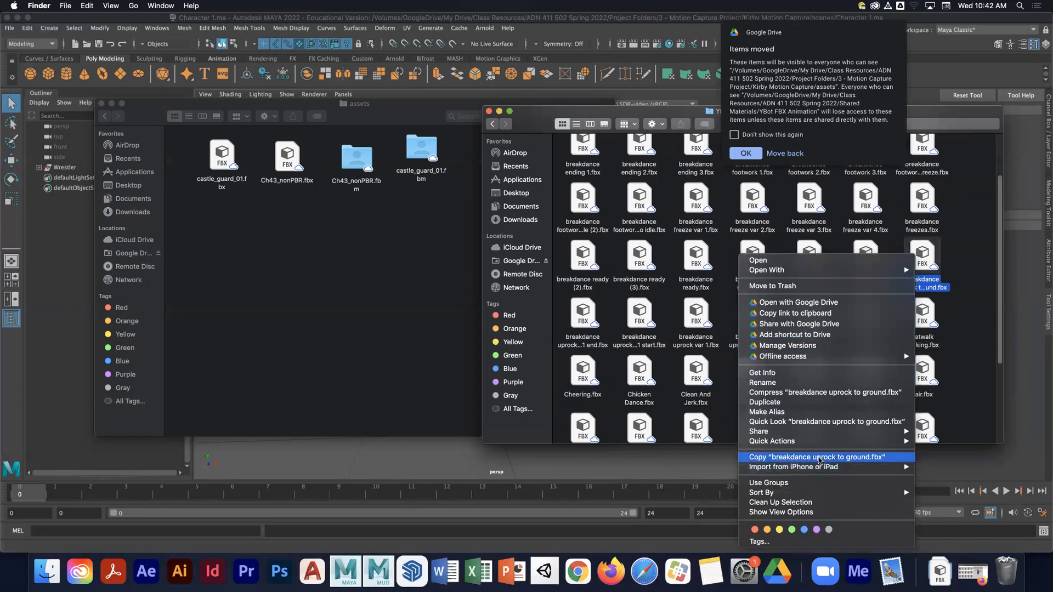
pyautogui.click(819, 457)
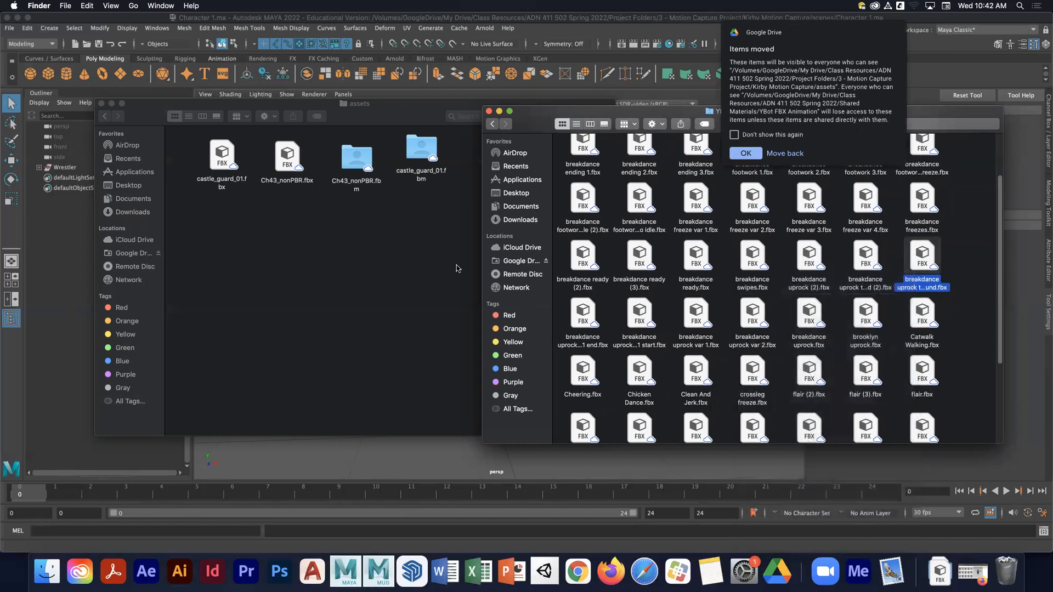
pyautogui.rightClick(249, 230)
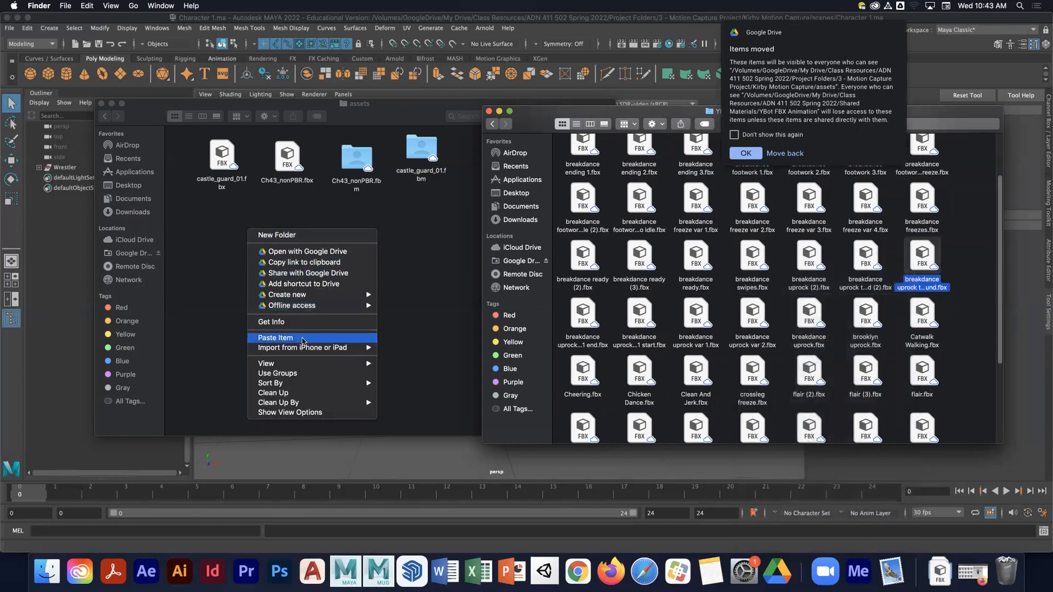
pyautogui.click(301, 336)
# - Dismiss the Google Drive items-moved notice and close both Finder windows
pyautogui.click(489, 113)
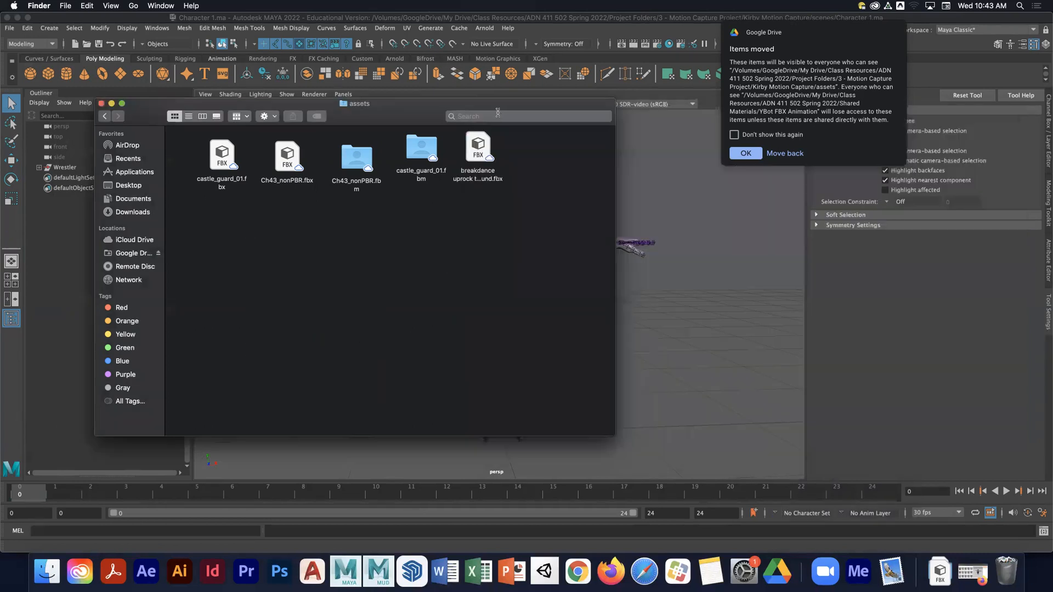
pyautogui.moveTo(429, 108); pyautogui.dragTo(500, 135)
pyautogui.click(745, 153)
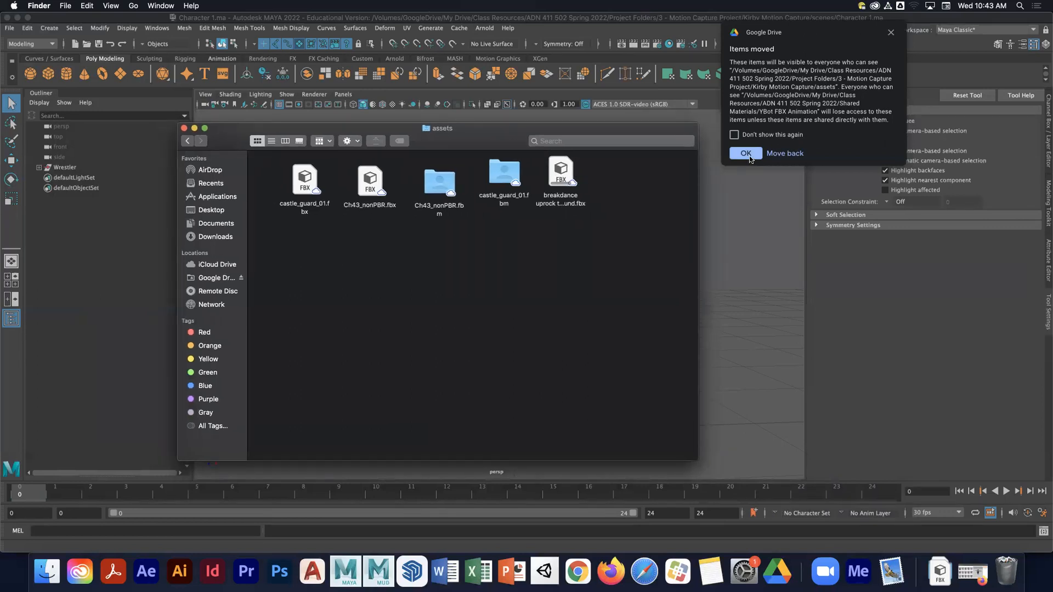
pyautogui.click(745, 161)
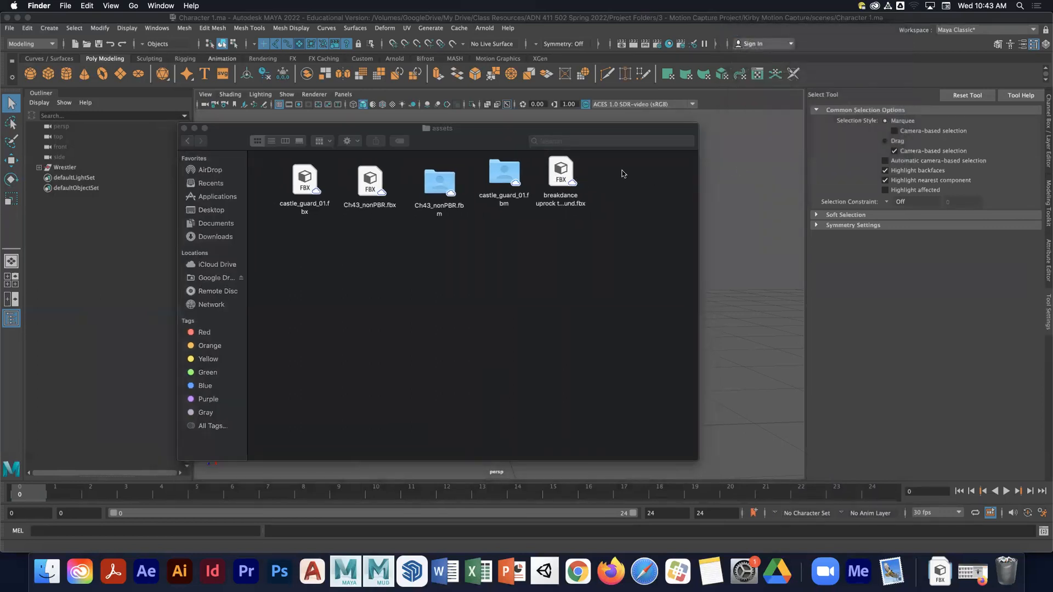
pyautogui.moveTo(453, 141); pyautogui.dragTo(476, 137)
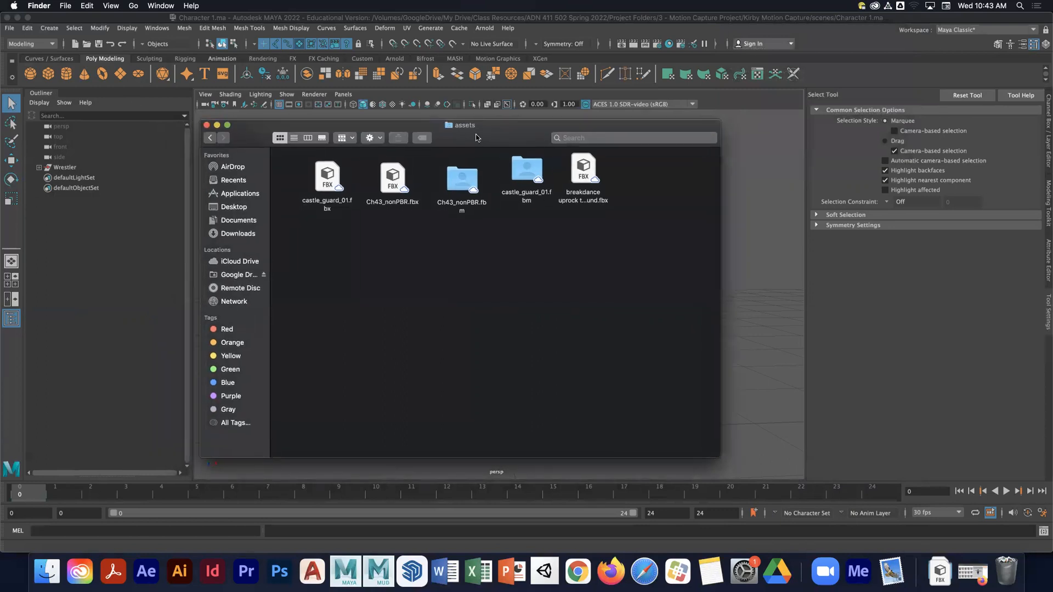
pyautogui.click(206, 125)
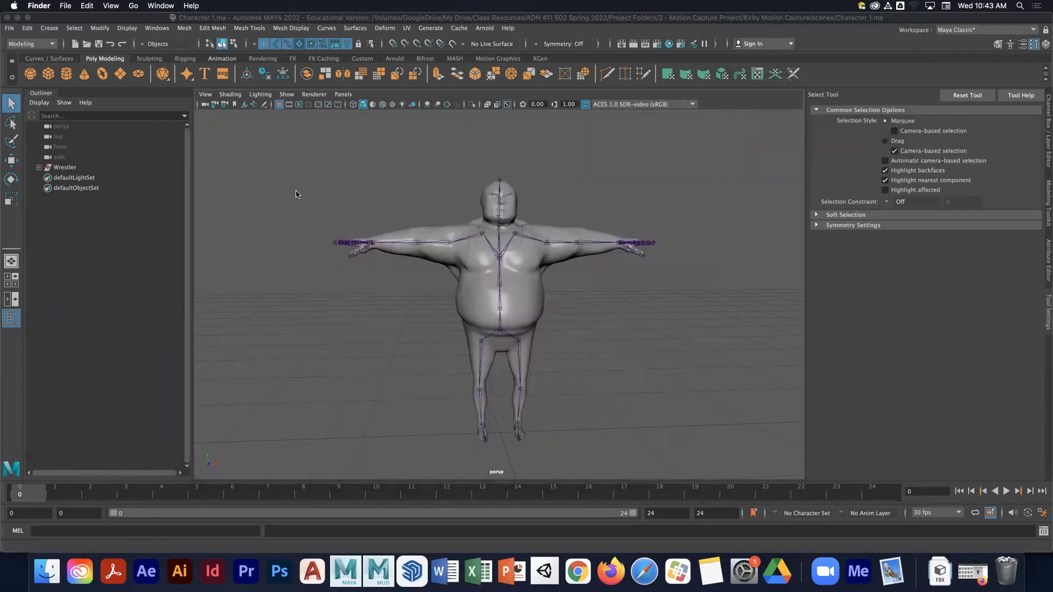
# - Create a reference to breakdance uprock to ground.fbx from the project's assets folder using the Reference Editor
pyautogui.click(9, 29)
pyautogui.click(56, 285)
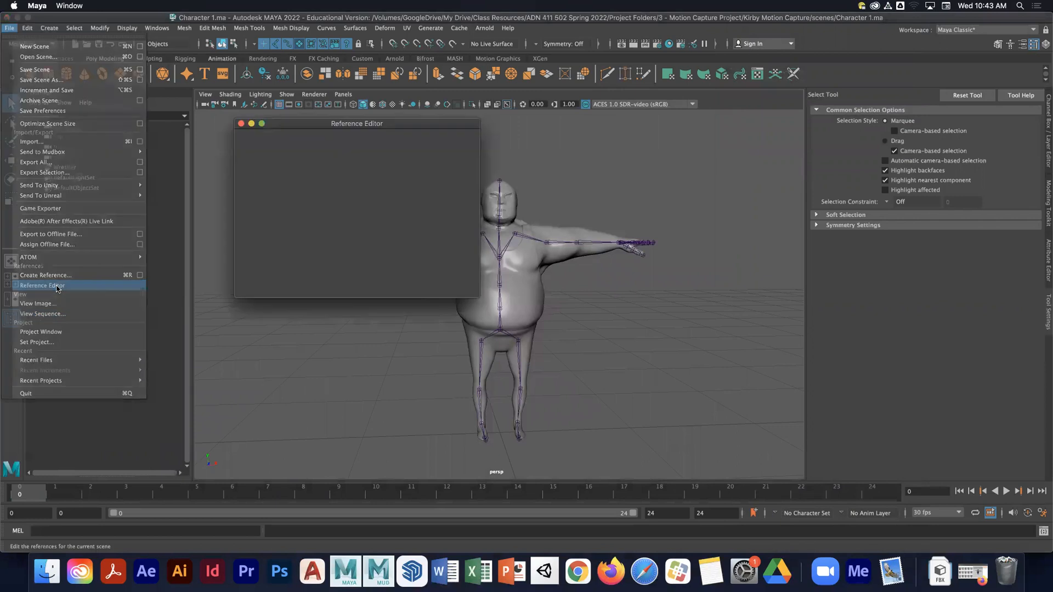
pyautogui.moveTo(327, 125)
pyautogui.mouseDown()
pyautogui.moveTo(347, 129)
pyautogui.moveTo(311, 126)
pyautogui.mouseUp()
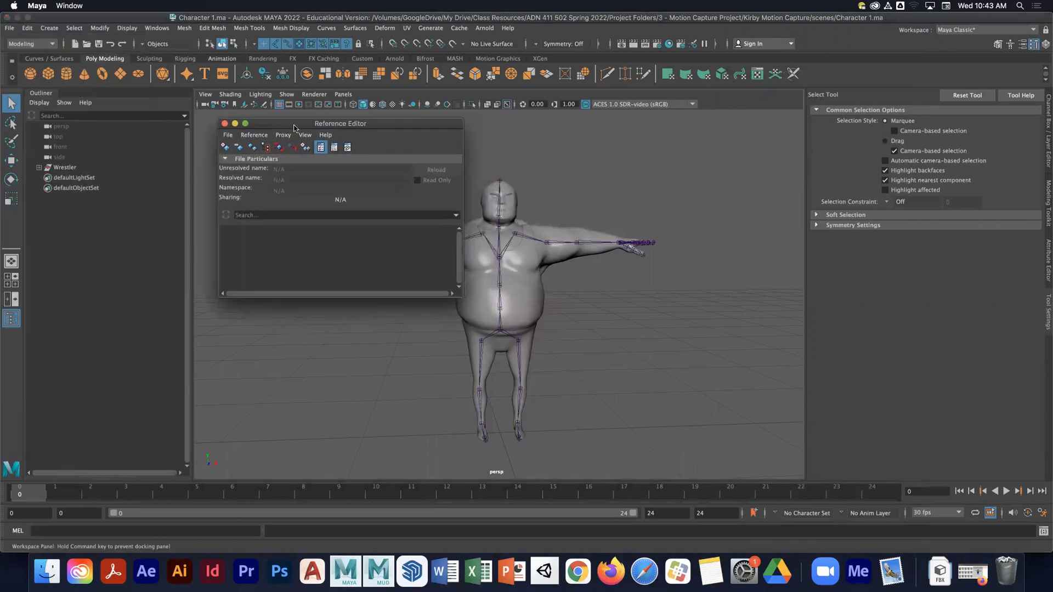
pyautogui.click(224, 146)
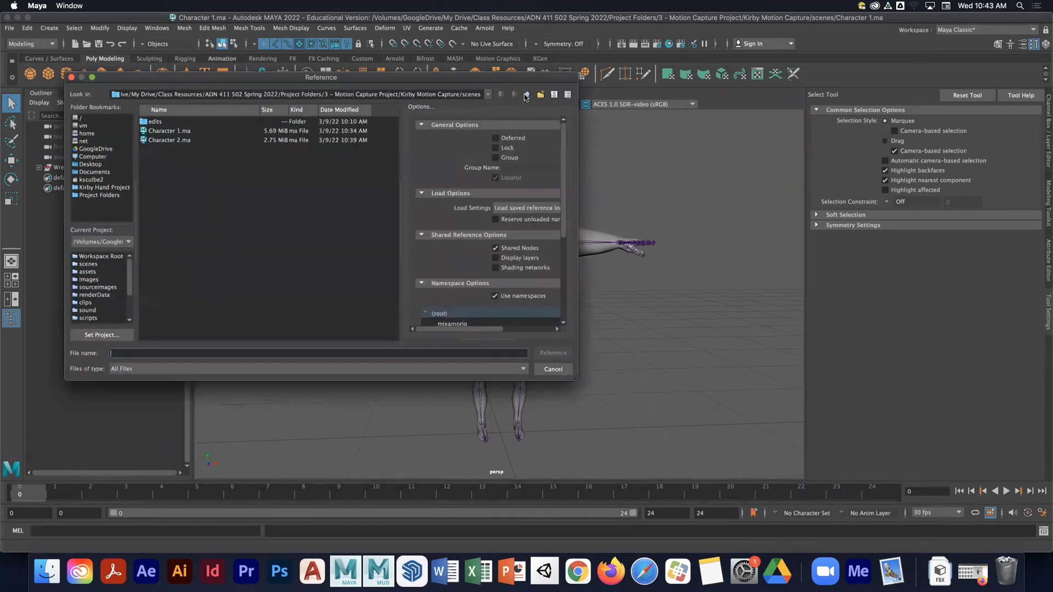
pyautogui.click(525, 95)
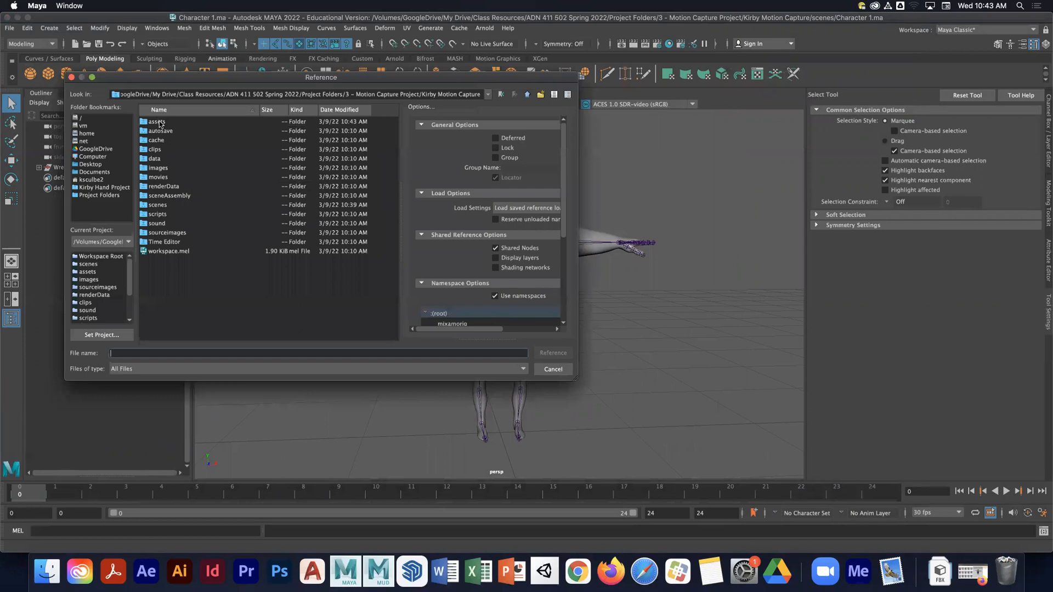
pyautogui.doubleClick(158, 122)
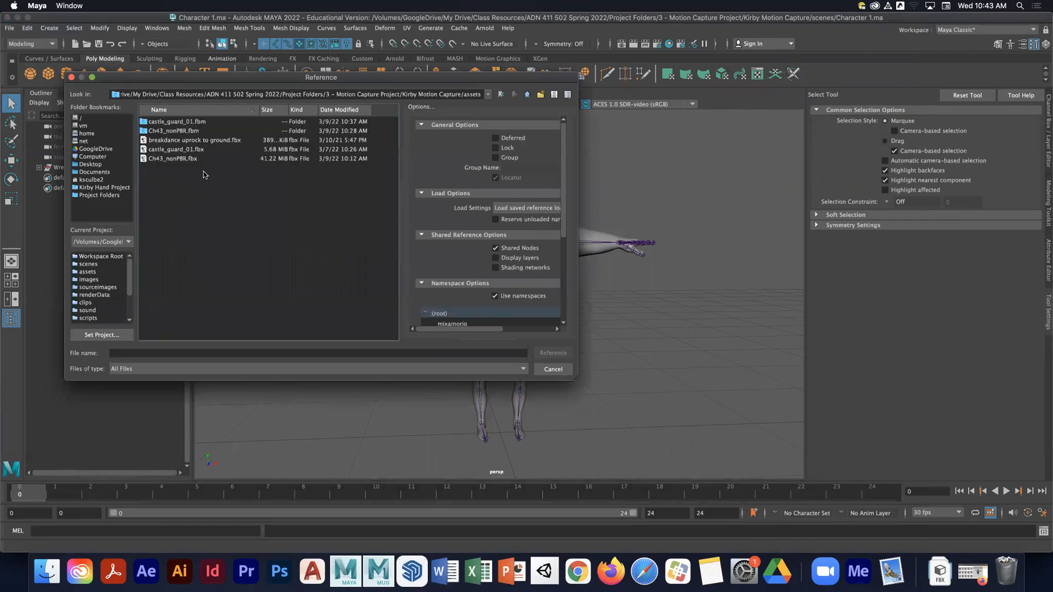
pyautogui.click(183, 141)
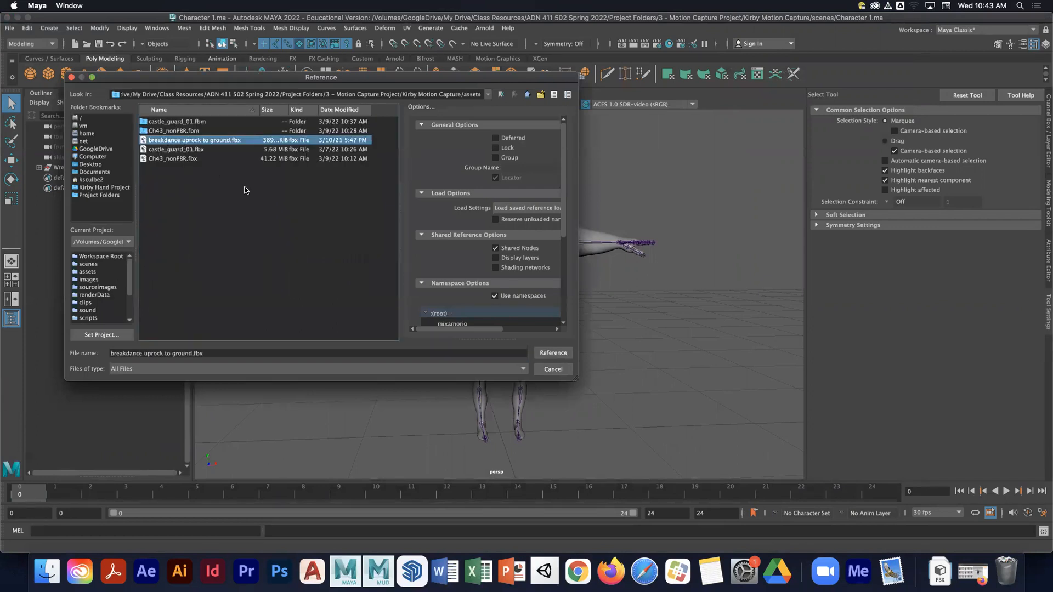
pyautogui.click(553, 353)
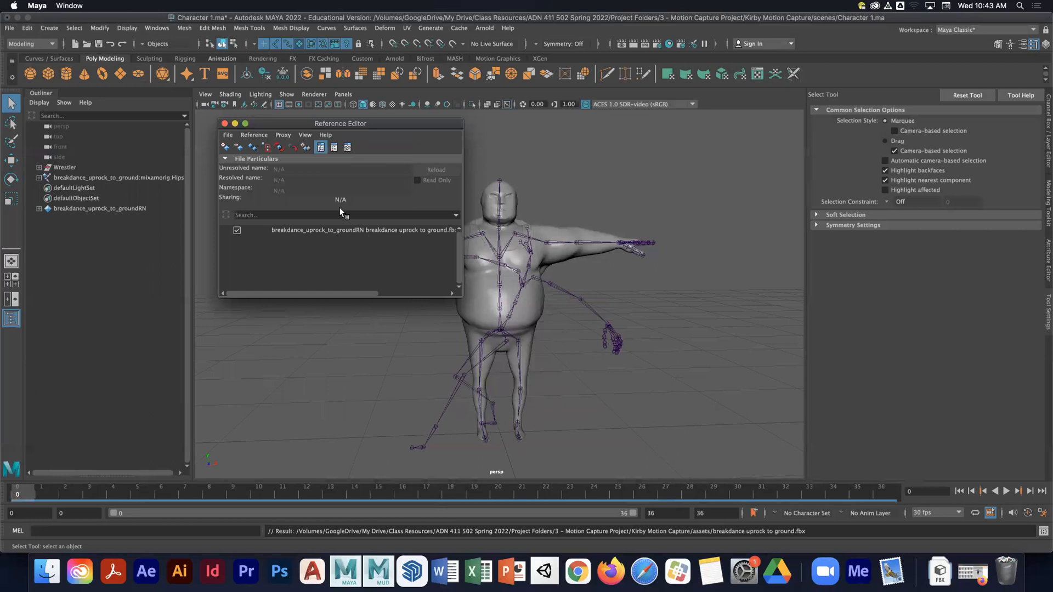
# - Close the Reference Editor and play back the referenced breakdance animation, then stop it
pyautogui.moveTo(307, 124); pyautogui.dragTo(372, 128)
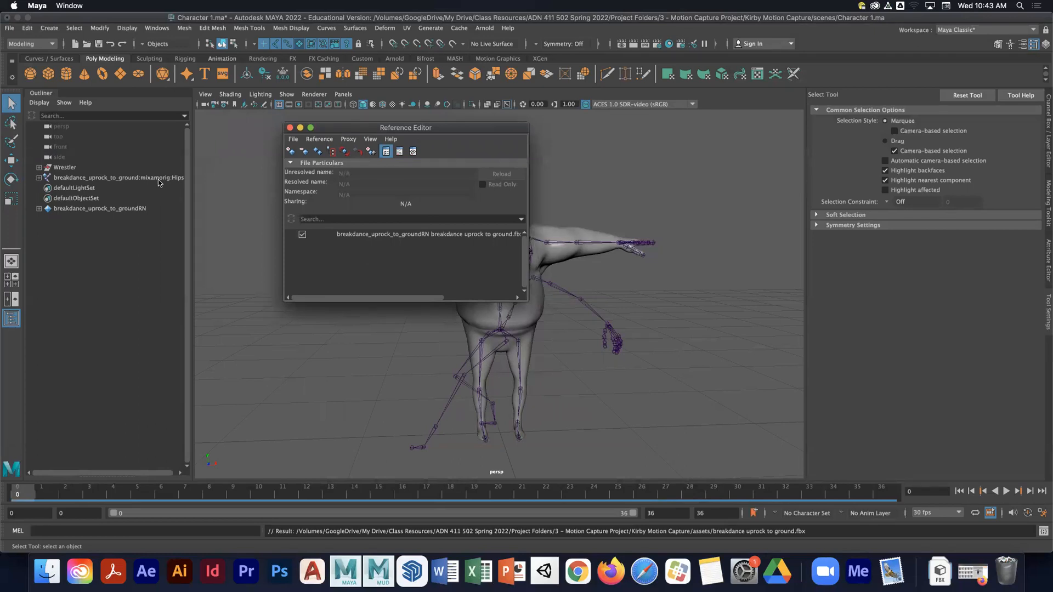
pyautogui.click(290, 128)
pyautogui.hotkey('alt', 'v')
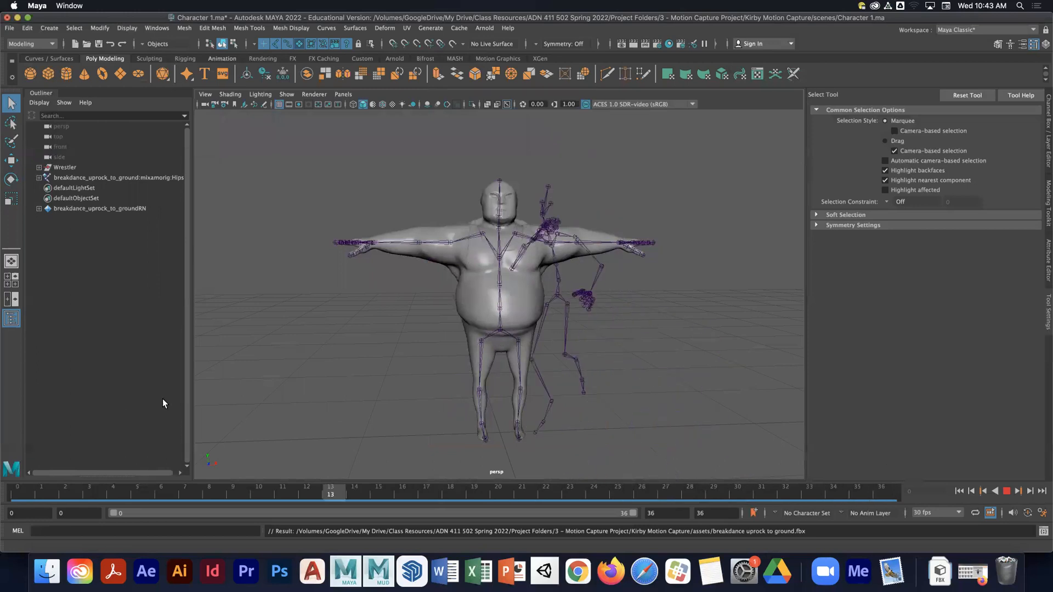
pyautogui.hotkey('alt', 'v')
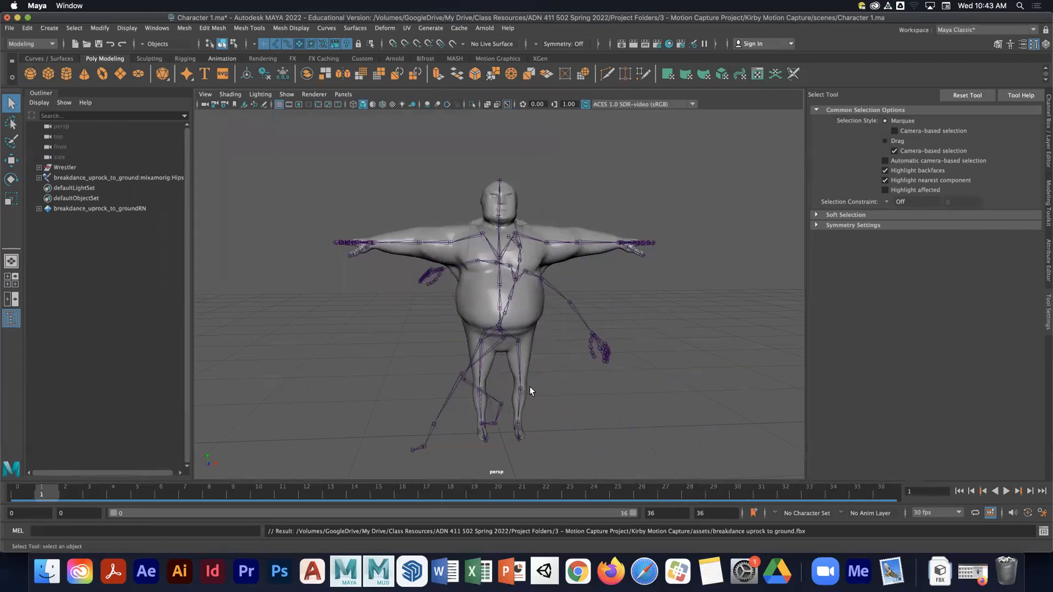
# - Hide the Wrestler character so only the animated skeleton shows
pyautogui.keyDown('alt'); pyautogui.moveTo(514, 376); pyautogui.dragTo(518, 302); pyautogui.keyUp('alt')
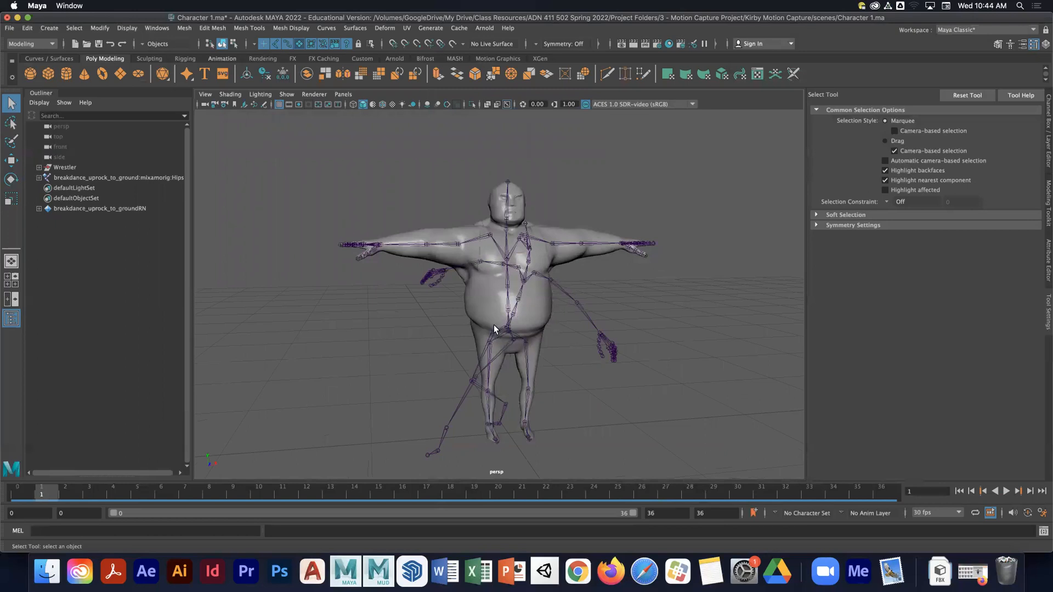
pyautogui.click(73, 167)
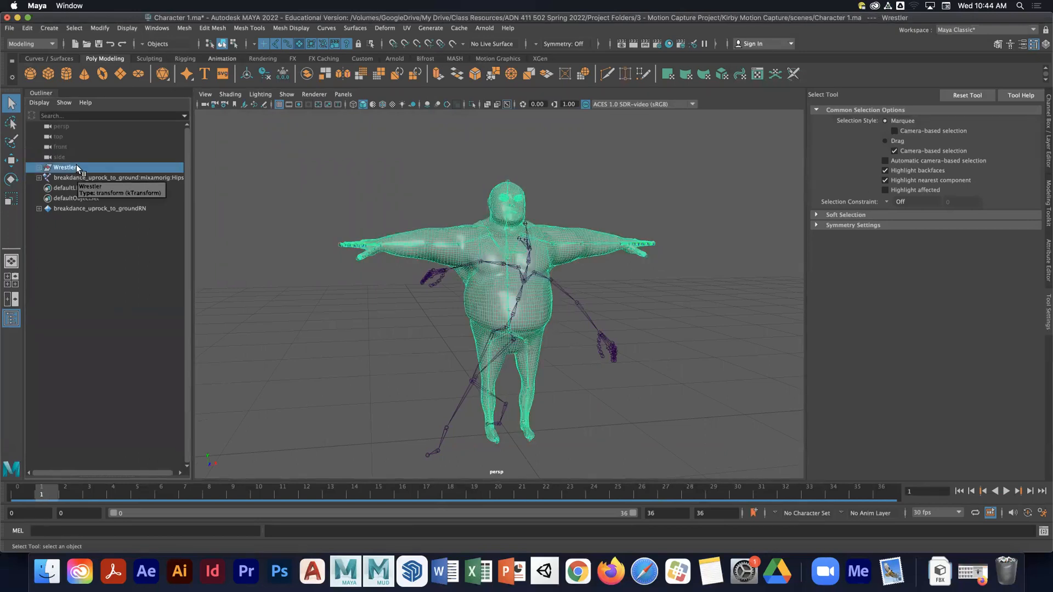
pyautogui.hotkey('ctrl', 'h')
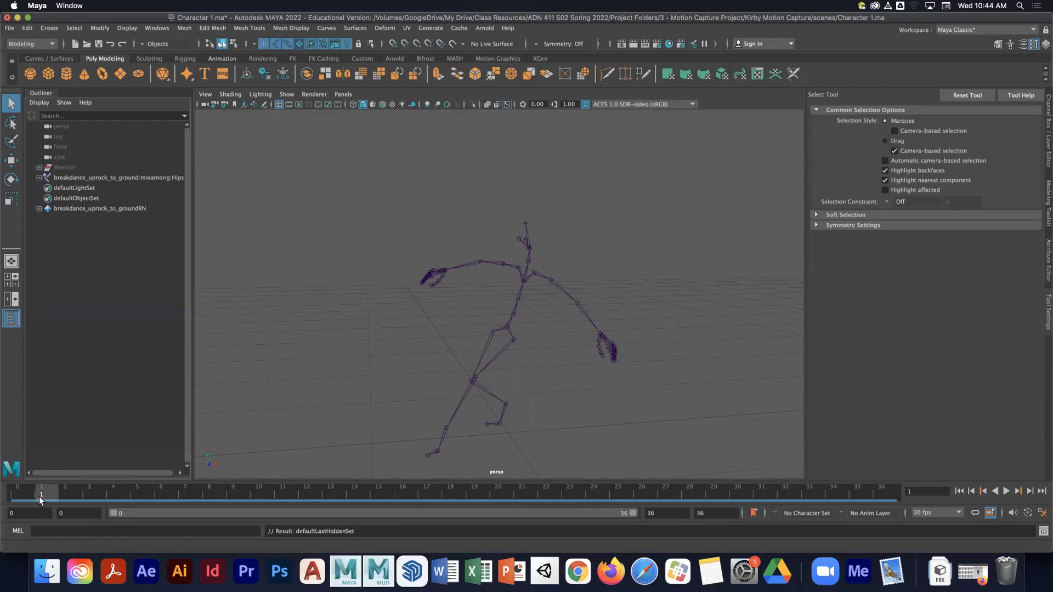
# - Return the current time to frame 0 on the timeline
pyautogui.moveTo(38, 495); pyautogui.dragTo(17, 495)
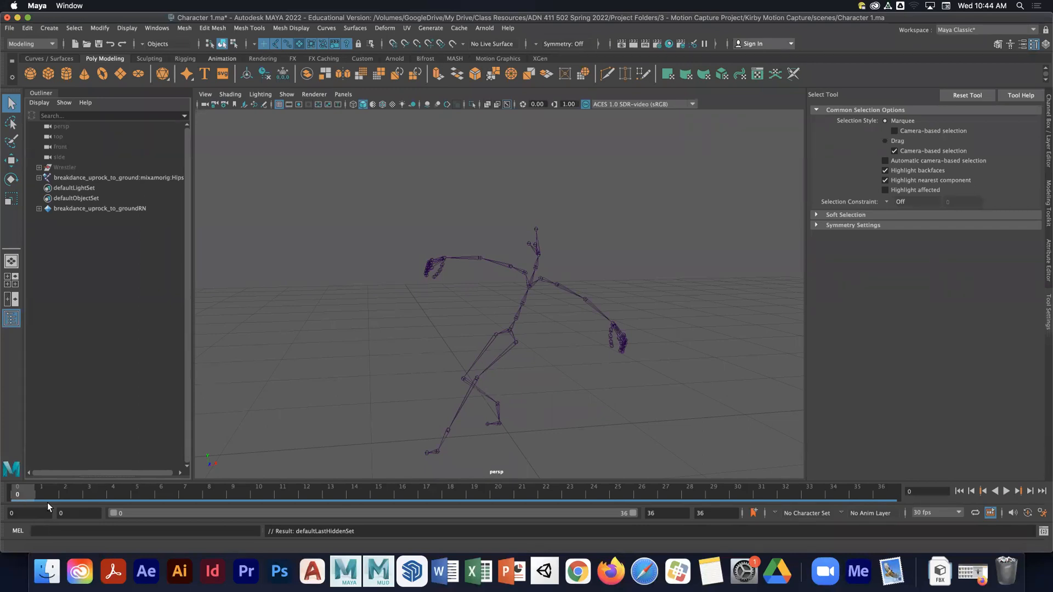
pyautogui.moveTo(69, 512); pyautogui.dragTo(42, 512)
# - Open the Human IK window, switch the character to None, and create a new character definition
pyautogui.click(1010, 44)
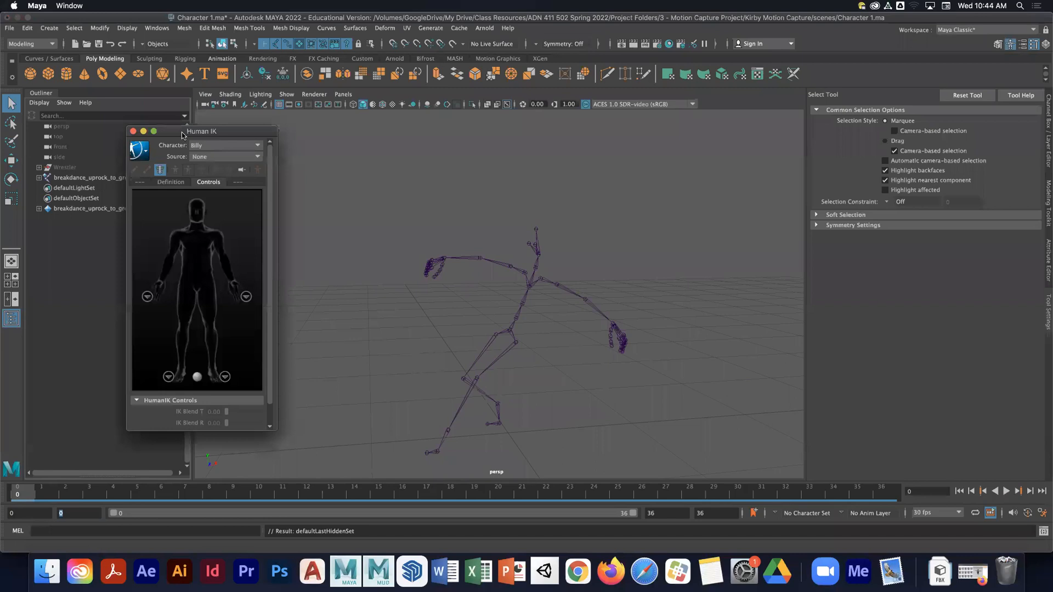
pyautogui.moveTo(182, 135); pyautogui.dragTo(146, 127)
pyautogui.click(135, 174)
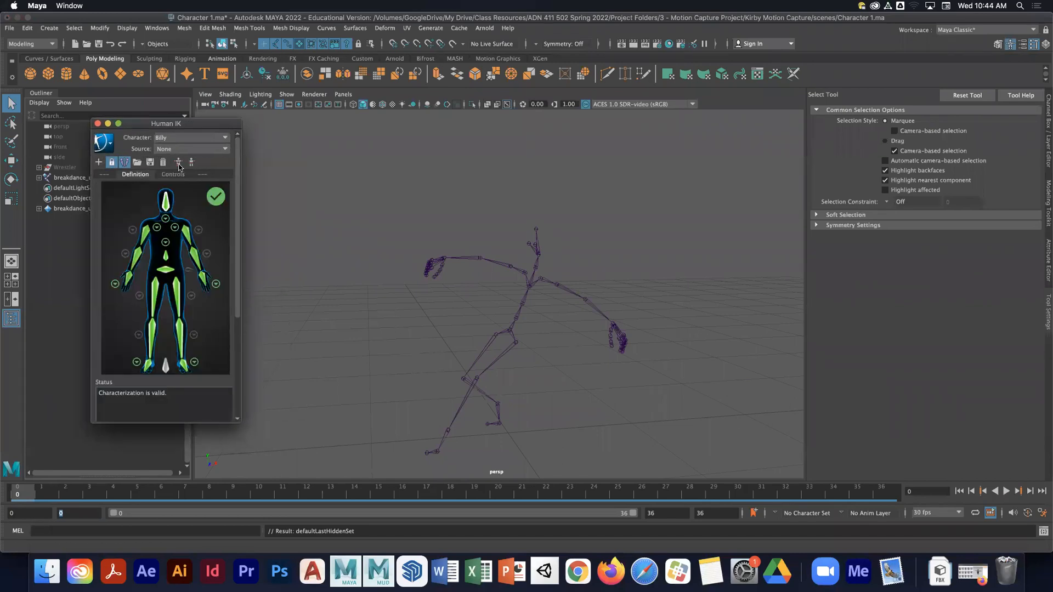
pyautogui.click(174, 138)
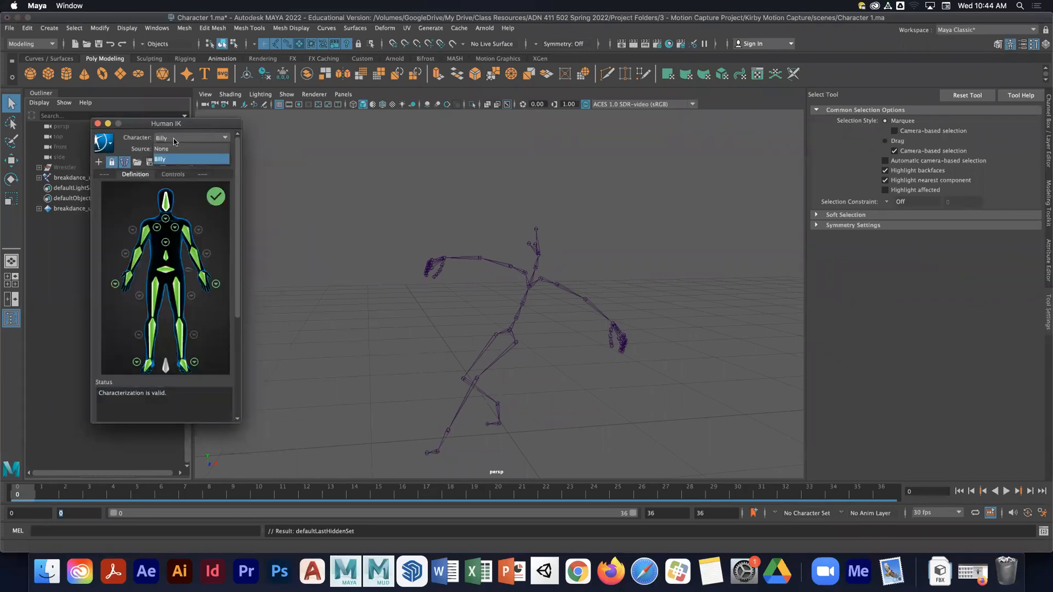
pyautogui.click(169, 150)
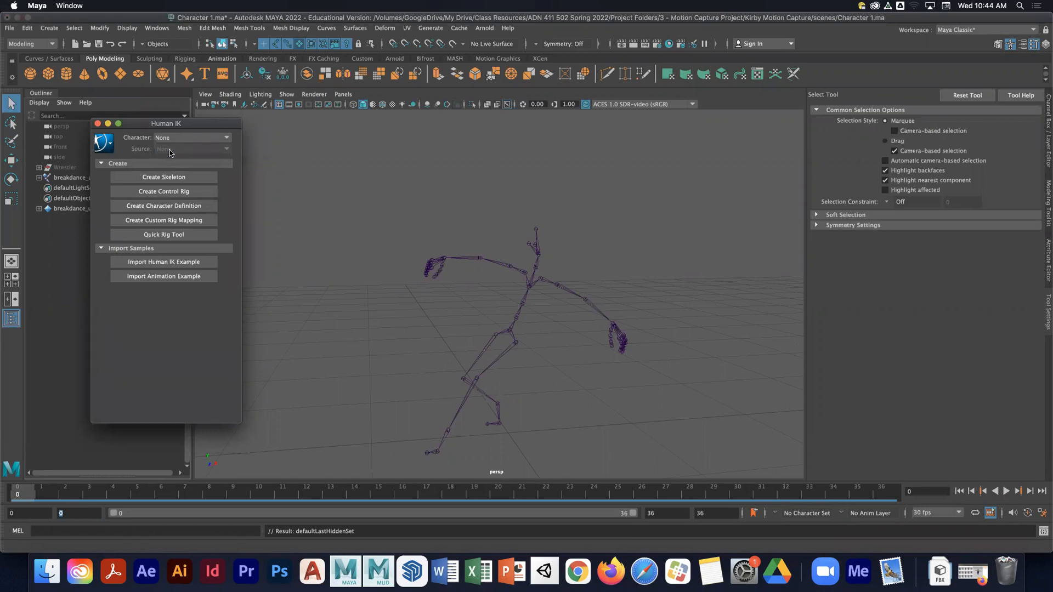
pyautogui.click(159, 206)
# - Rename the new character definition as Breakdance1
pyautogui.click(113, 148)
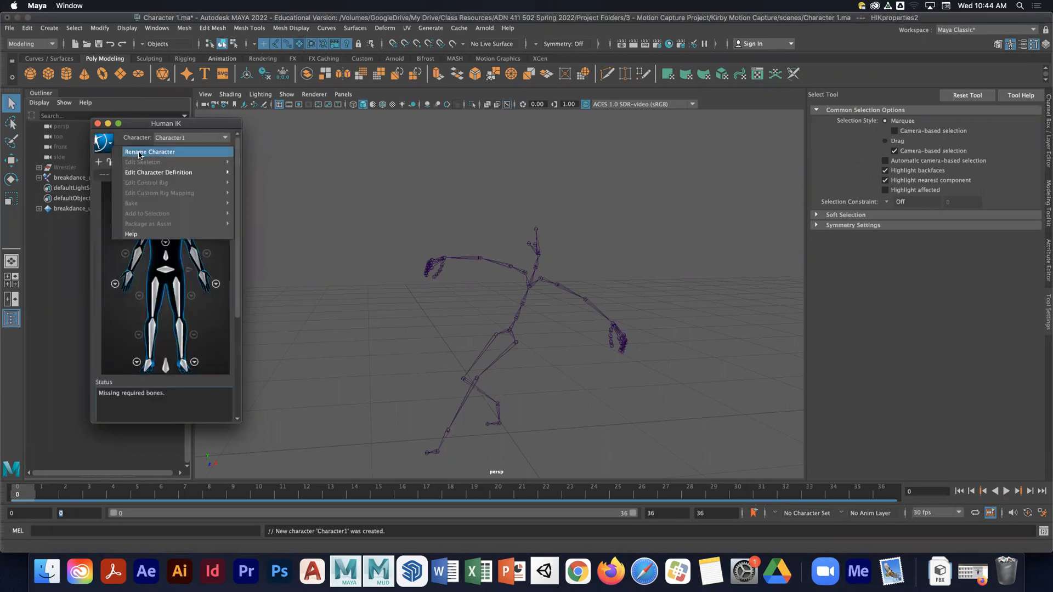
pyautogui.click(196, 164)
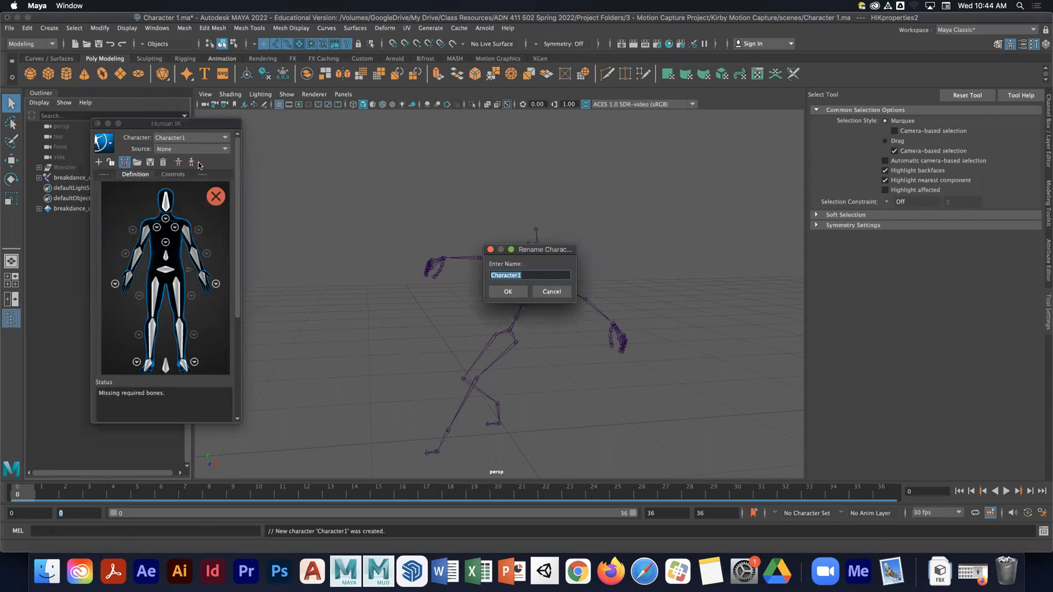
pyautogui.write('Breakdan')
pyautogui.press('Return')
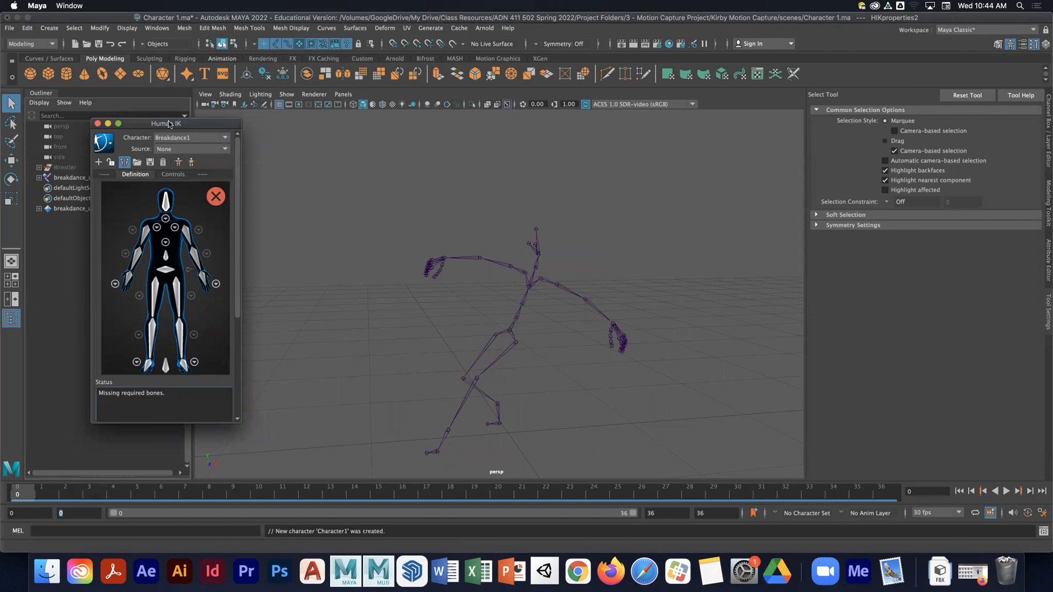
# - Select the breakdance skeleton and load the KirbyTemplate skeleton definition, matching all bones with the mixamorig prefix
pyautogui.moveTo(170, 124); pyautogui.dragTo(170, 99)
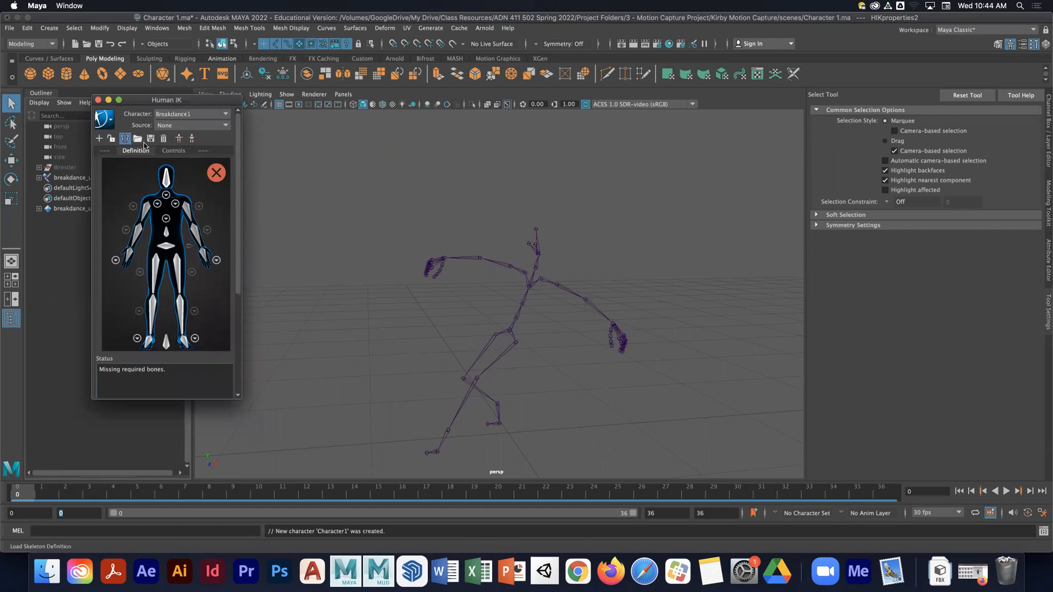
pyautogui.click(508, 333)
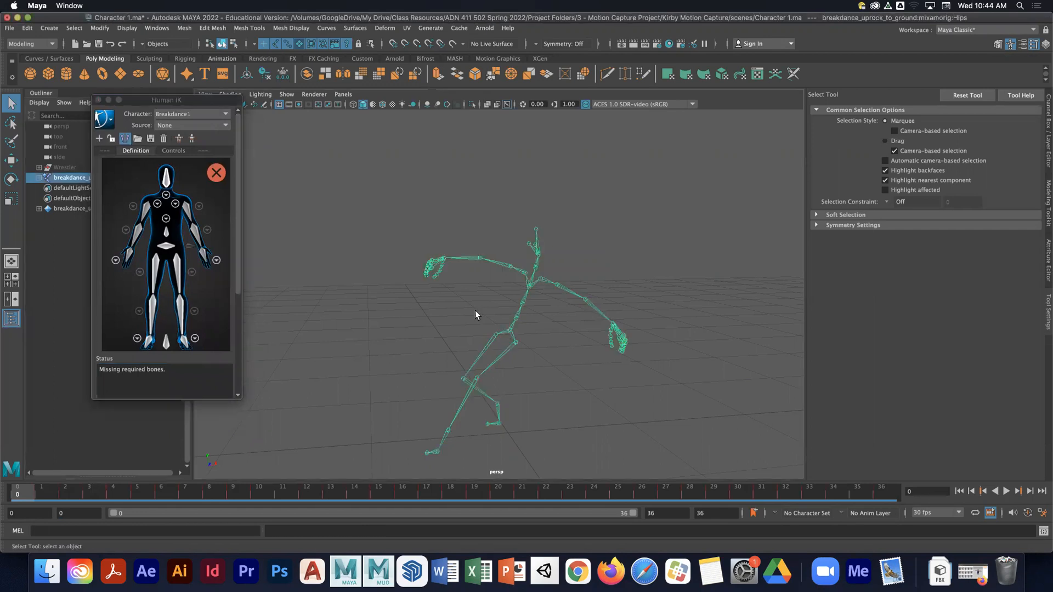
pyautogui.click(138, 139)
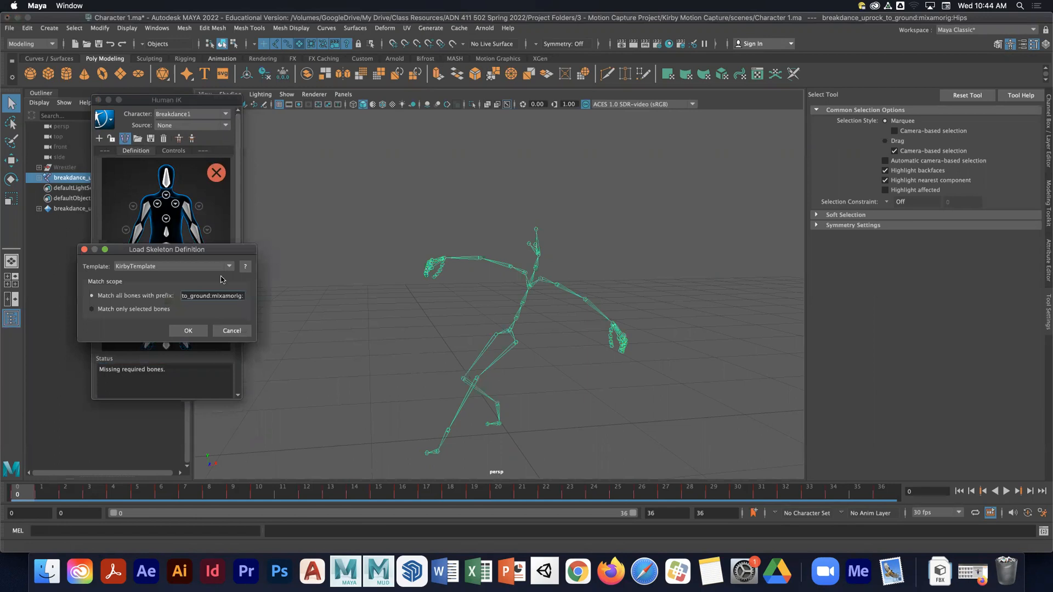
pyautogui.click(188, 331)
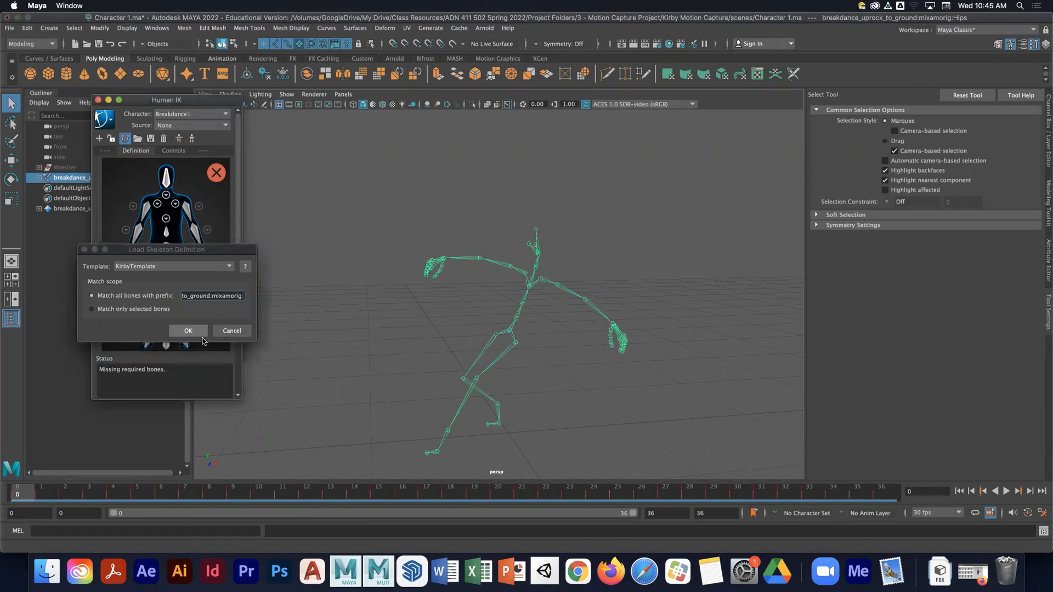
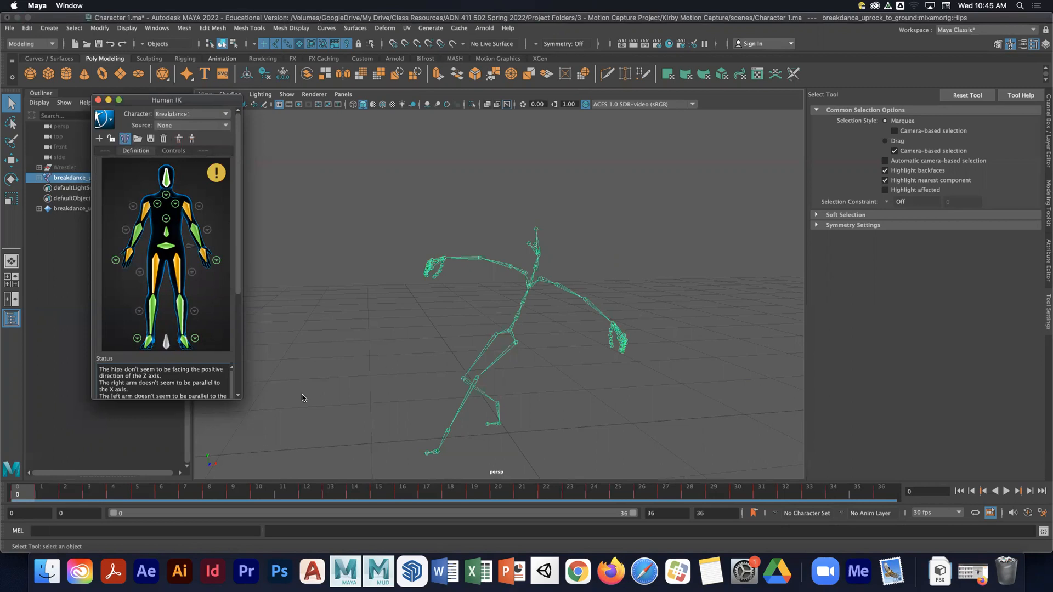
# - Set the playback start time to frame -1 and move the current time to frame -1
pyautogui.moveTo(89, 514); pyautogui.dragTo(46, 513)
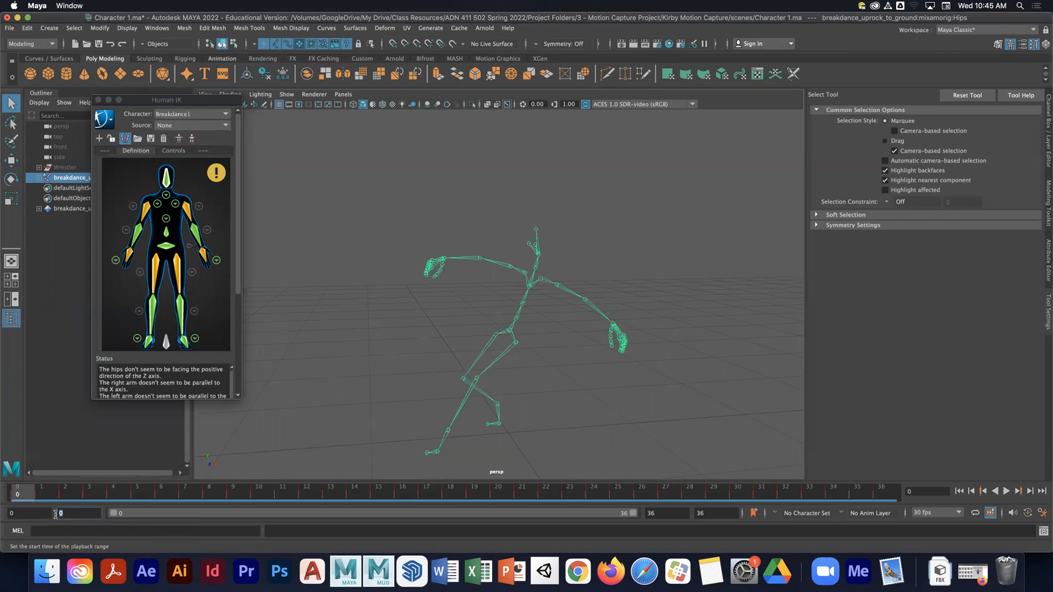
pyautogui.press('Return')
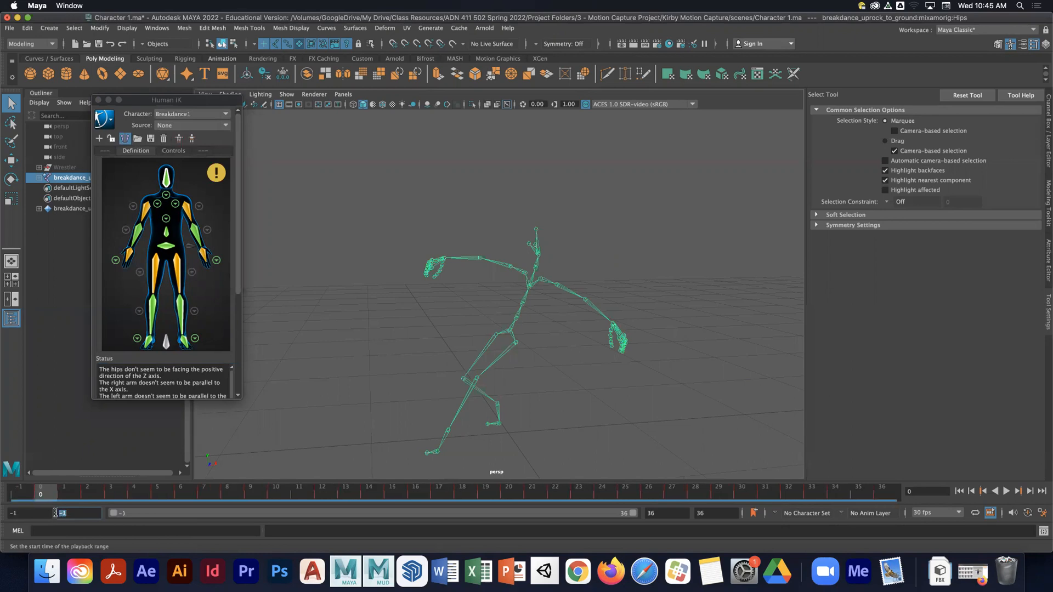
pyautogui.click(20, 494)
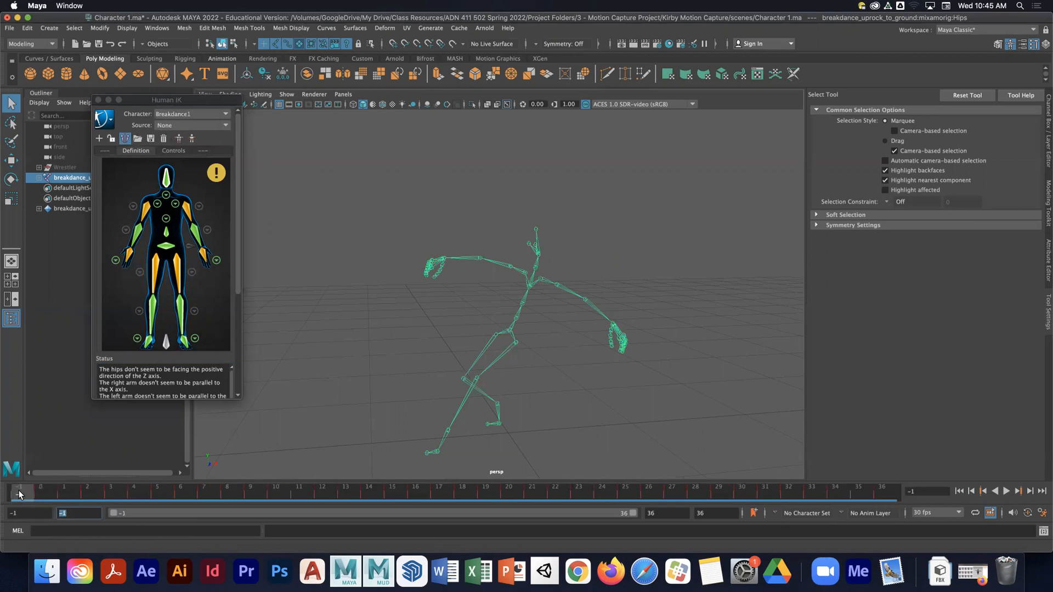
# - Open the Channel Box and select the breakdance skeleton's whole hierarchy from its hips joint
pyautogui.click(1045, 109)
pyautogui.click(516, 360)
pyautogui.click(563, 336)
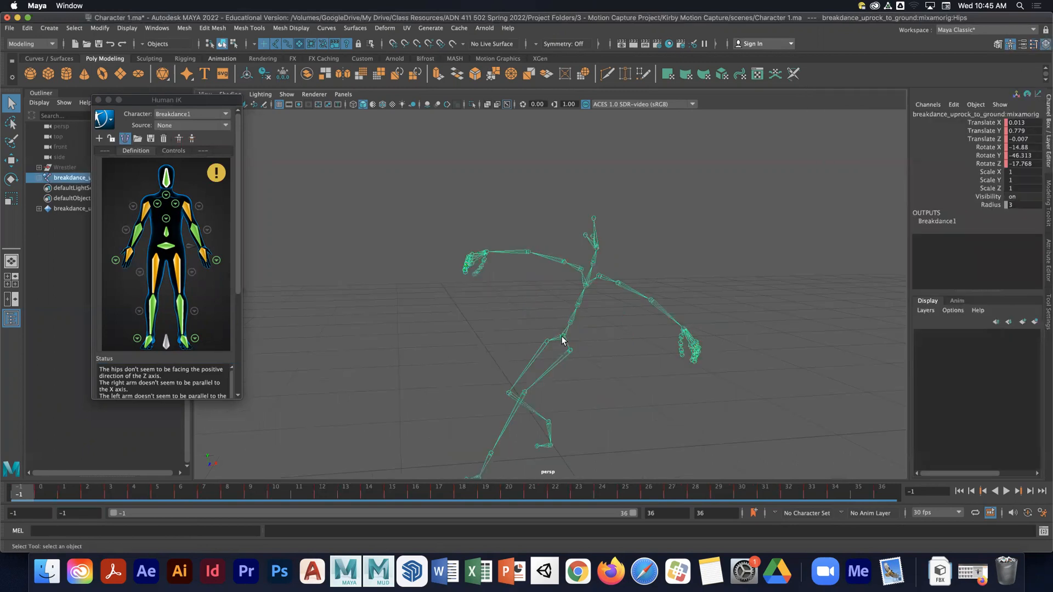
pyautogui.rightClick(562, 340)
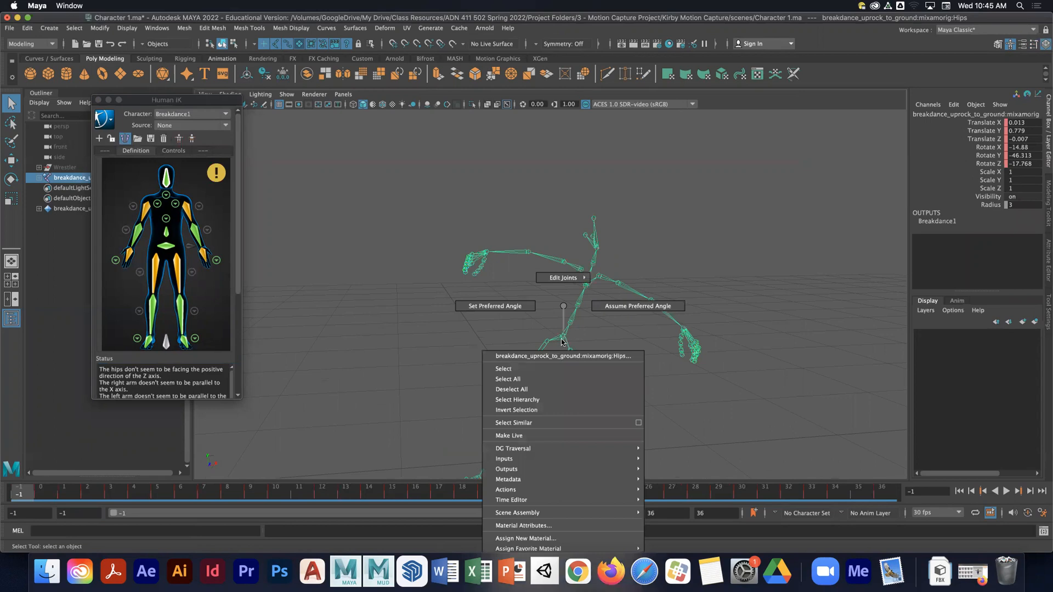
pyautogui.click(535, 399)
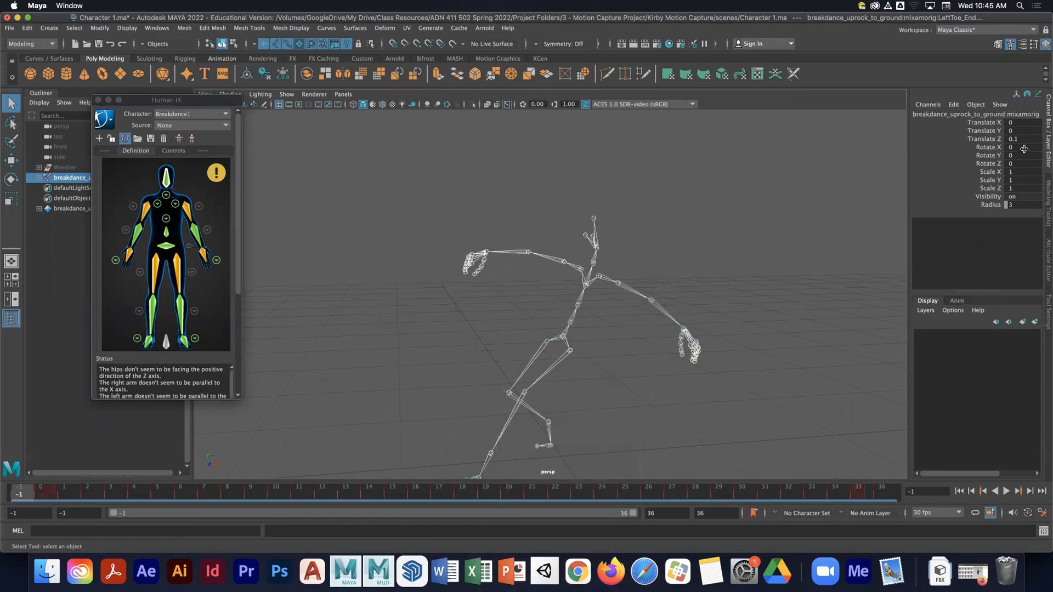
# - Set Rotate X, Y and Z of all selected joints to 0 to put the skeleton in a T-pose
pyautogui.moveTo(1023, 148); pyautogui.dragTo(1028, 160)
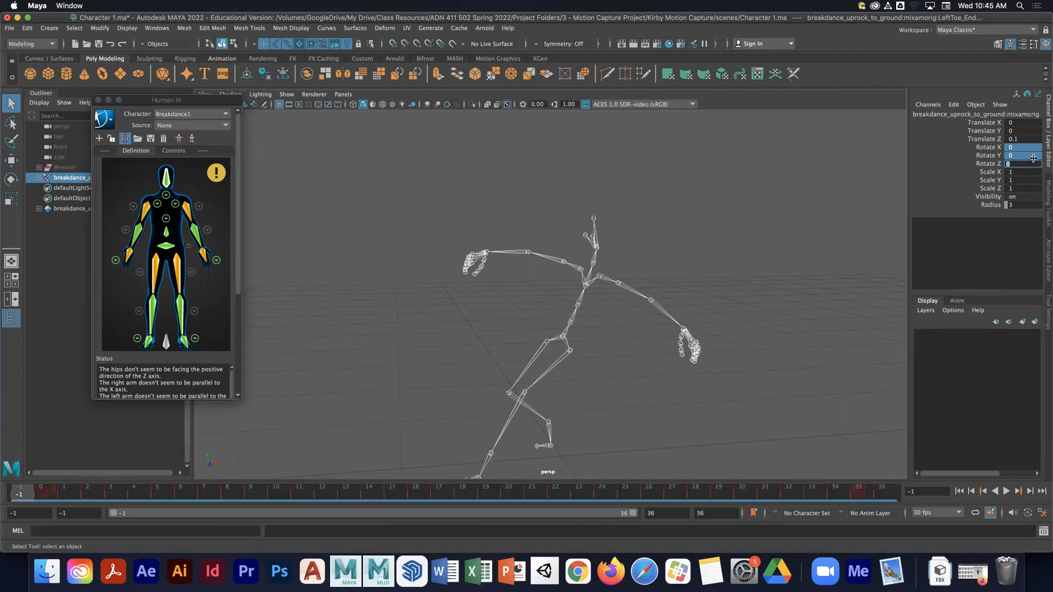
pyautogui.press('Return')
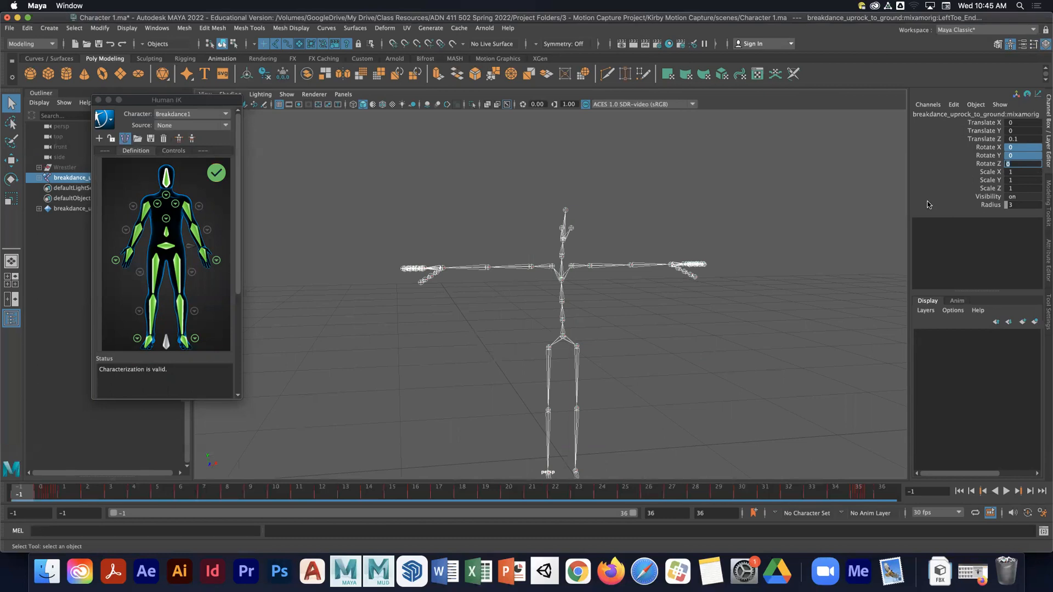
# - Try setting the selected joints' Translate Z to 0, then undo it
pyautogui.click(1021, 123)
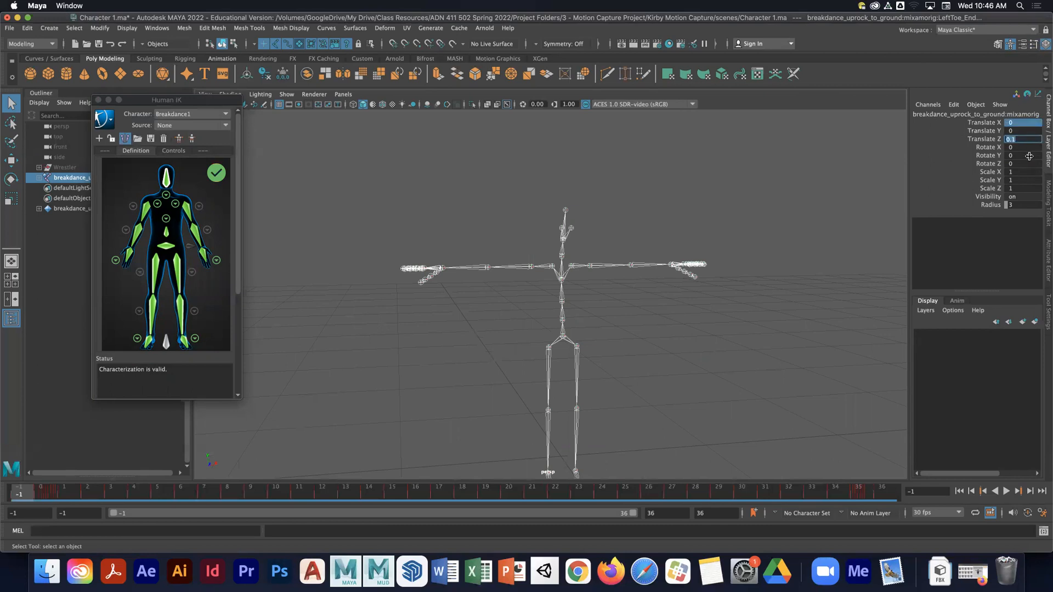
pyautogui.write('0')
pyautogui.press('Return')
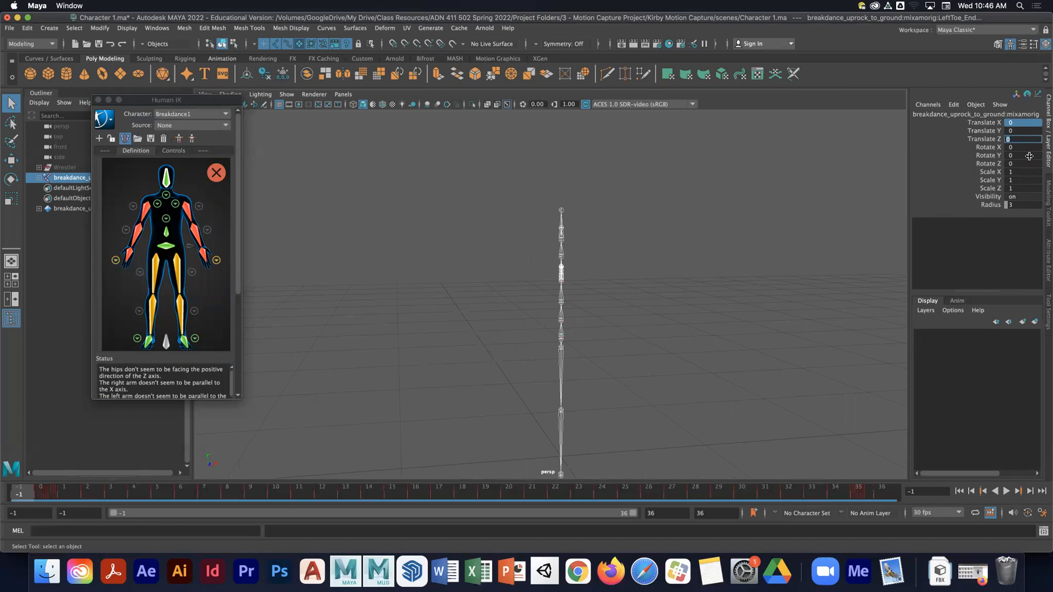
pyautogui.press('super+z')
# - Select only the hips joint and set its translation to X 0, Y 1 and Z 0
pyautogui.click(755, 251)
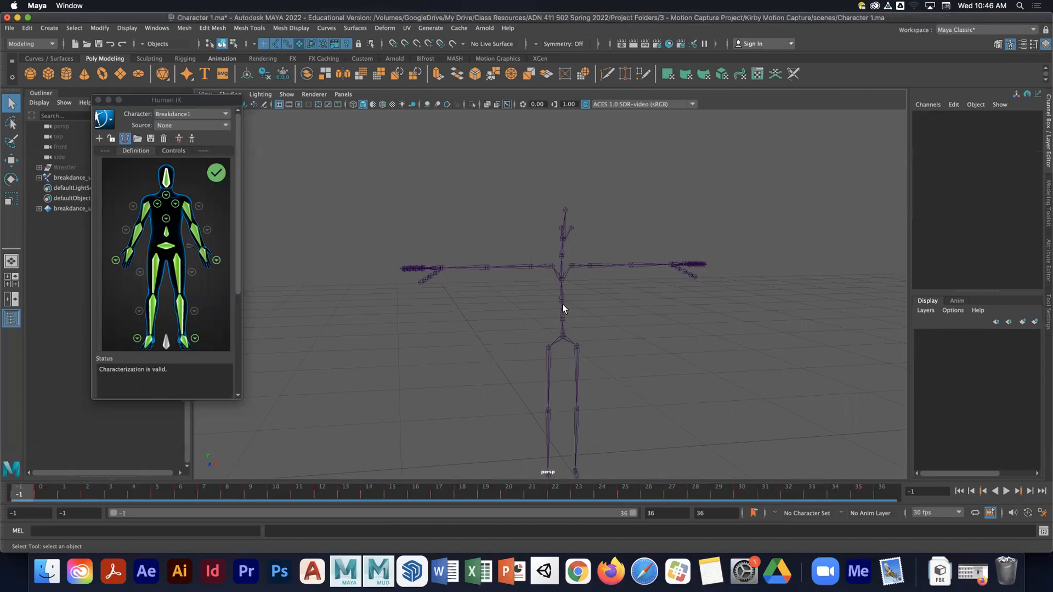
pyautogui.click(561, 337)
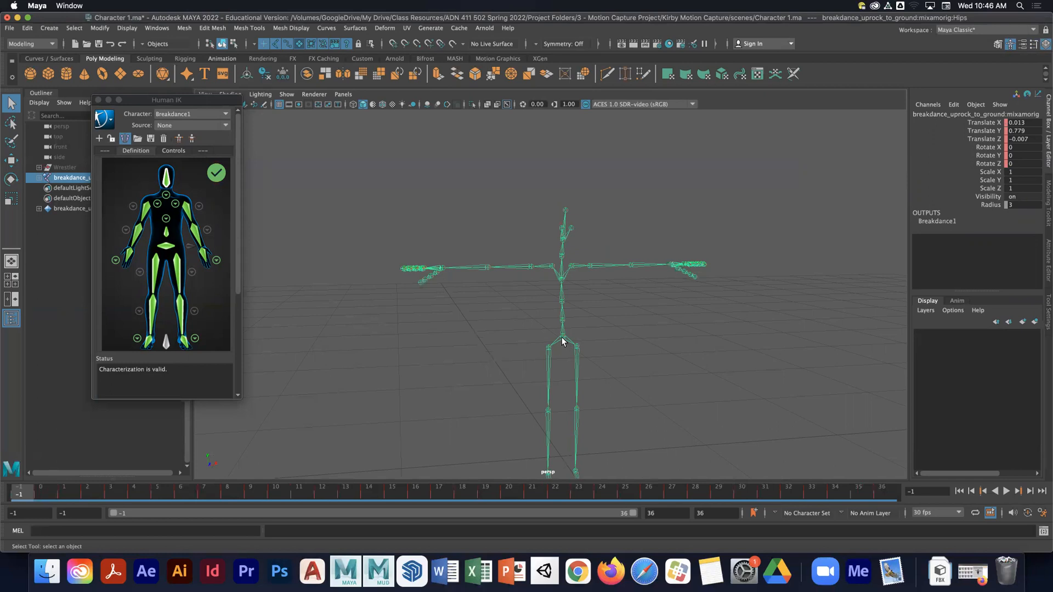
pyautogui.click(662, 342)
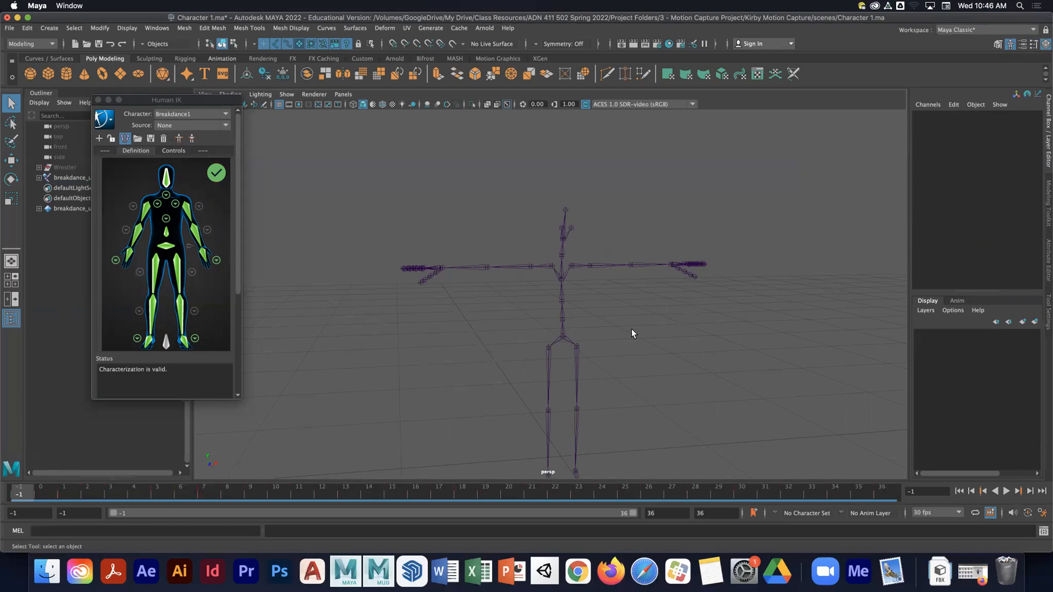
pyautogui.click(562, 335)
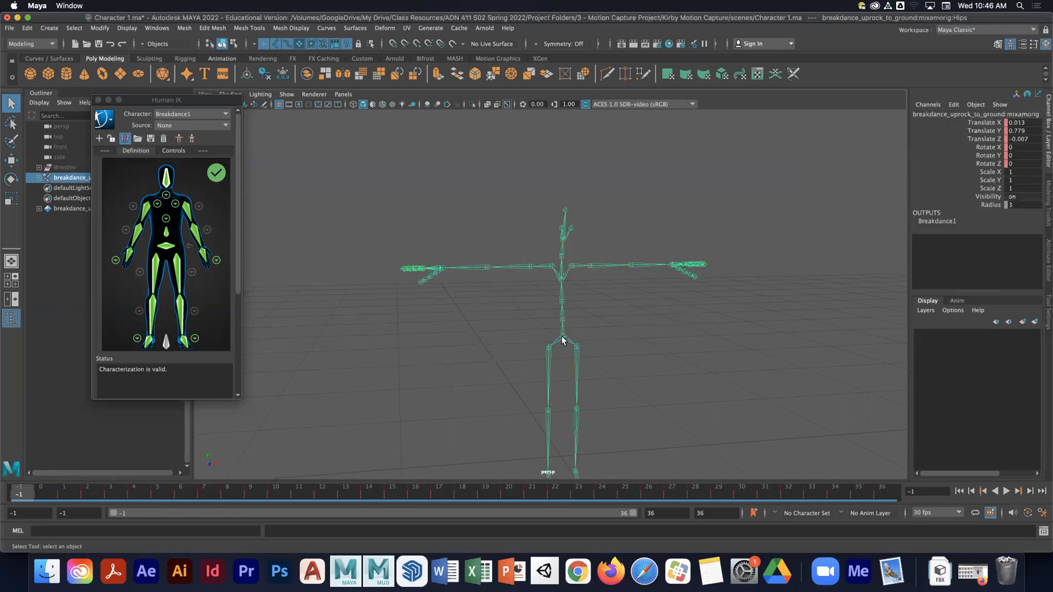
pyautogui.doubleClick(1023, 123)
pyautogui.keyDown('super'); pyautogui.click(1026, 139); pyautogui.keyUp('super')
pyautogui.write('0')
pyautogui.press('Return')
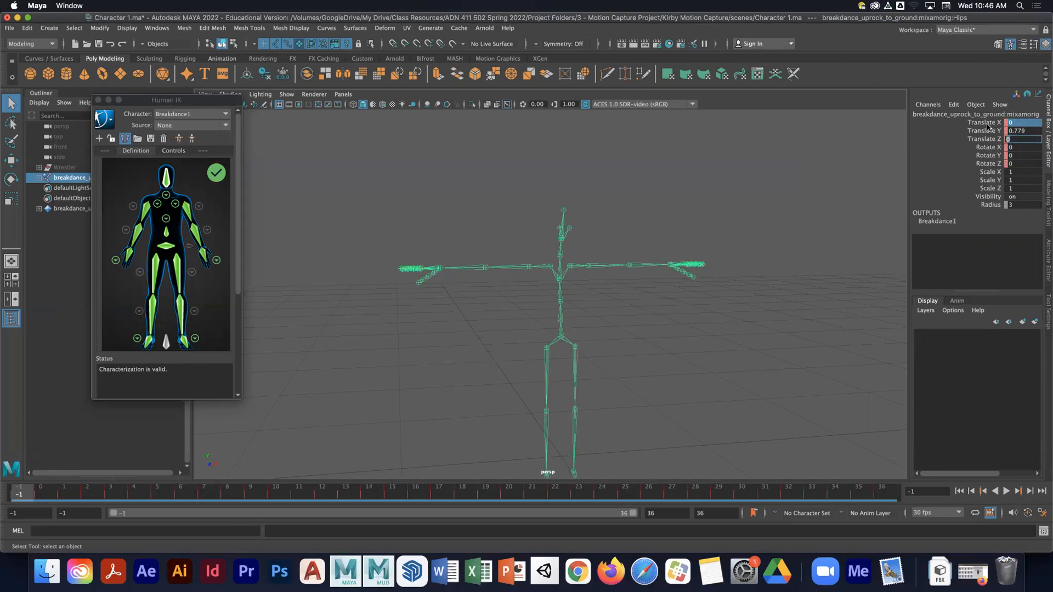
pyautogui.click(1023, 131)
pyautogui.write('1')
pyautogui.press('Return')
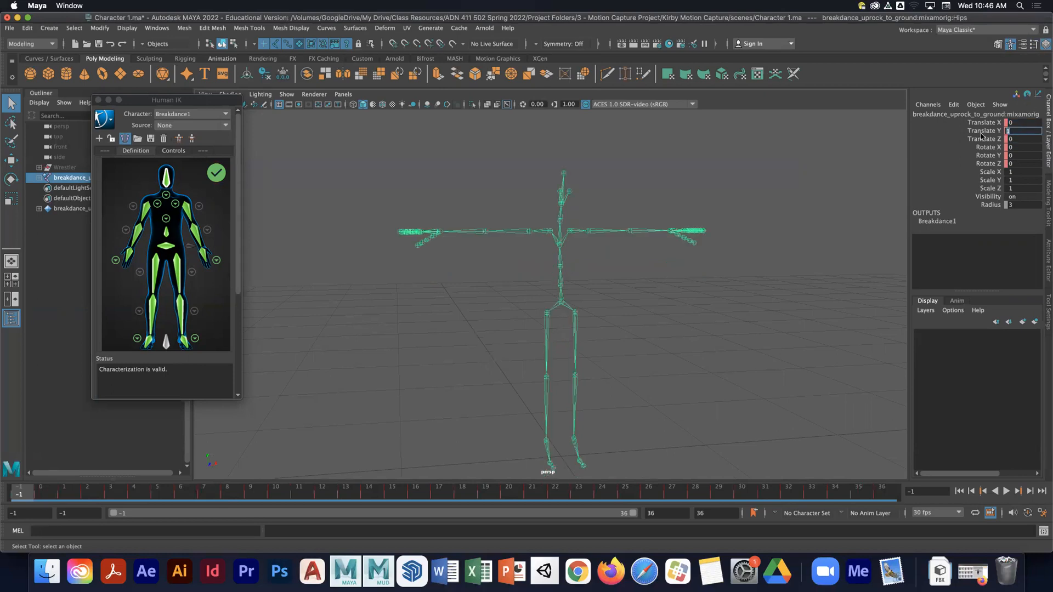
# - Select the skeleton hierarchy from the hips and key the Rotate X, Y and Z channels
pyautogui.click(671, 412)
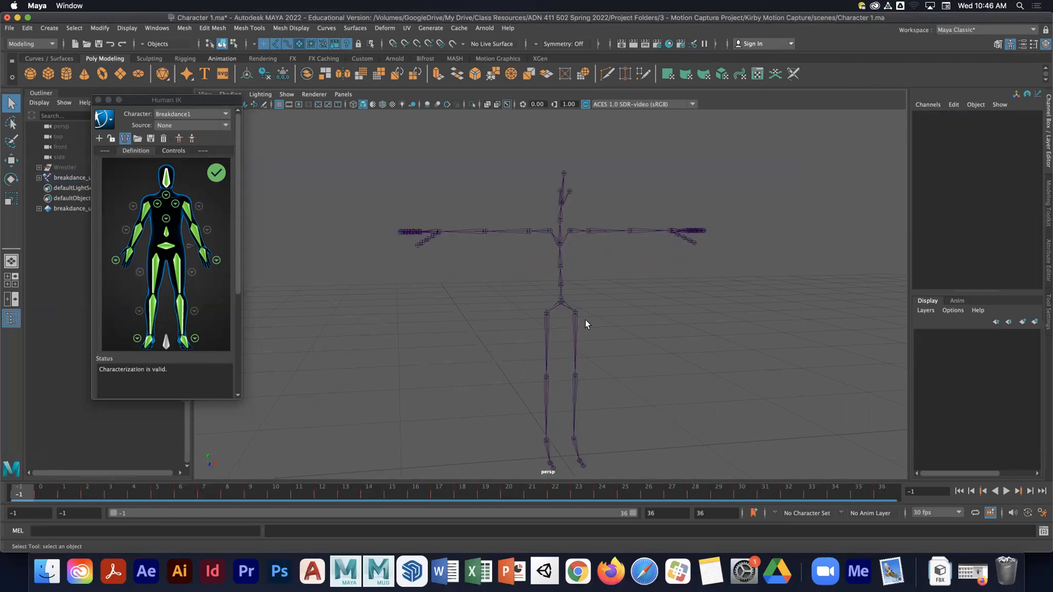
pyautogui.click(559, 306)
pyautogui.rightClick(560, 306)
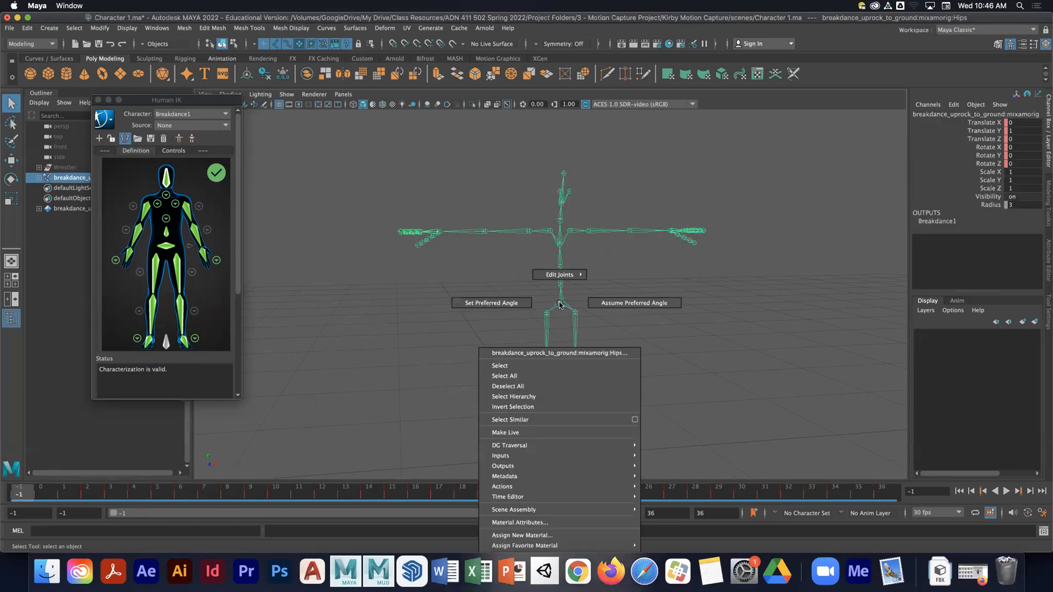
pyautogui.click(536, 397)
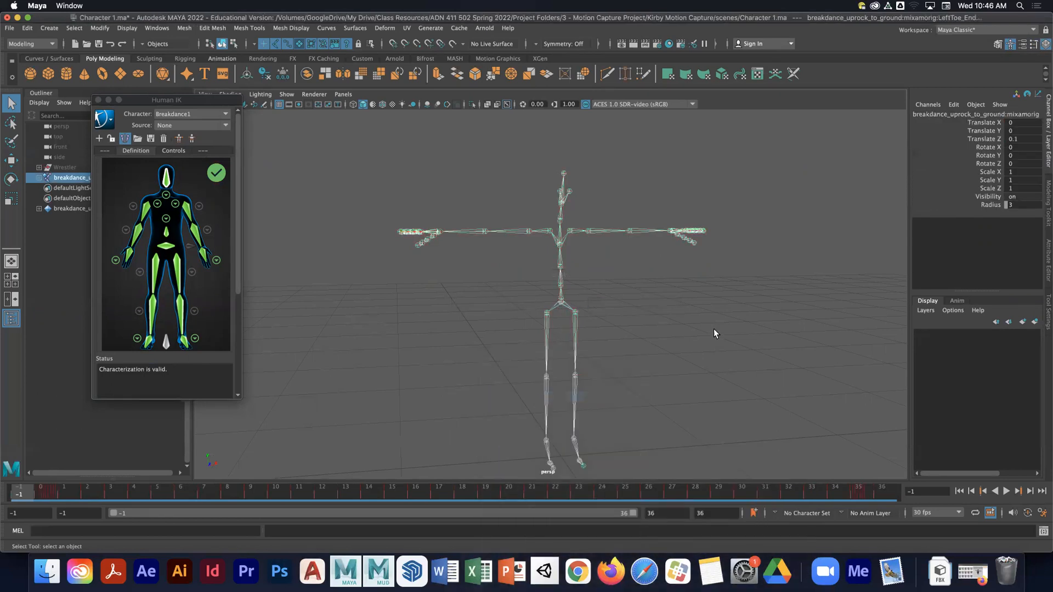
pyautogui.click(989, 147)
pyautogui.moveTo(990, 150); pyautogui.dragTo(989, 163)
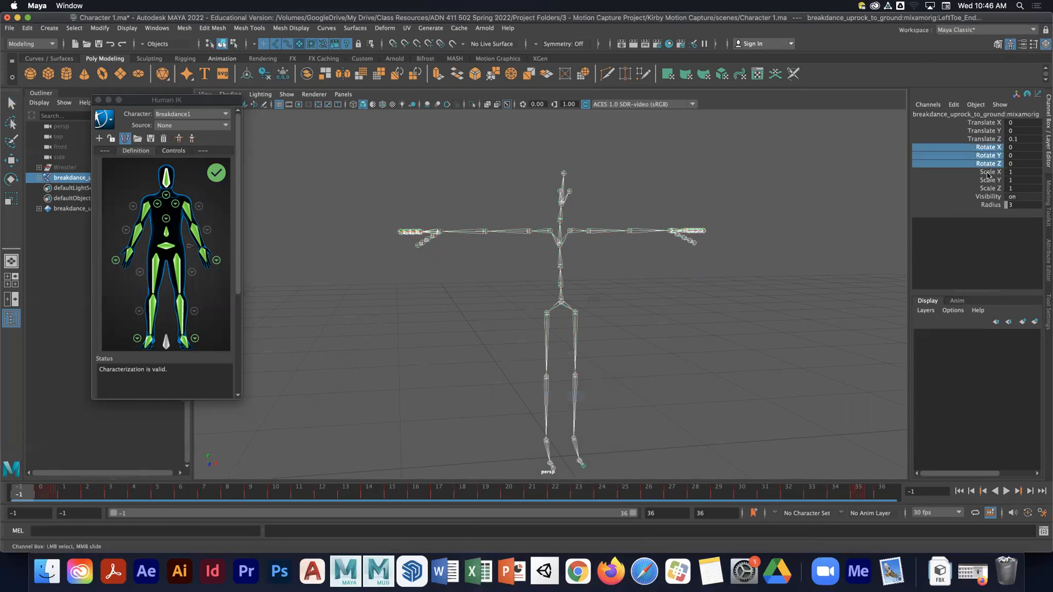
pyautogui.rightClick(960, 152)
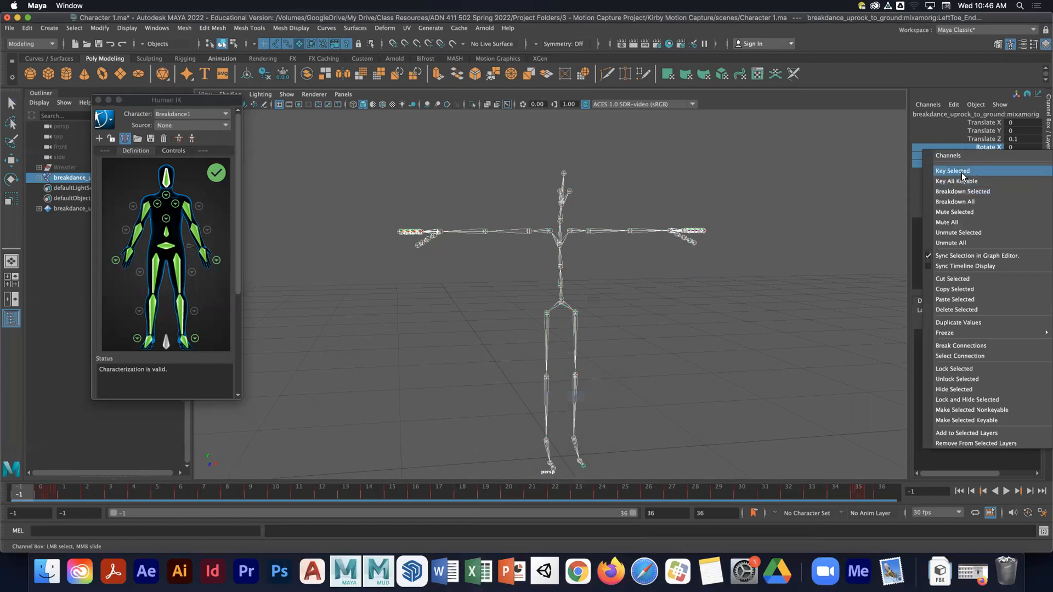
pyautogui.click(961, 175)
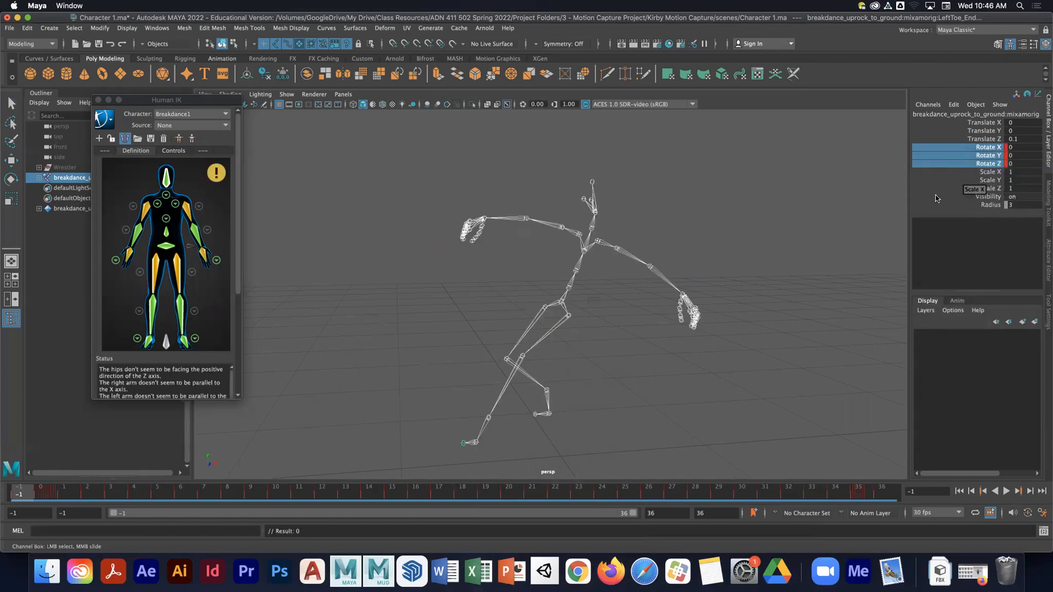
# - Reset the selected joints' rotations to 0 and key the Rotate X, Y and Z channels again
pyautogui.hotkey('alt', 'v')
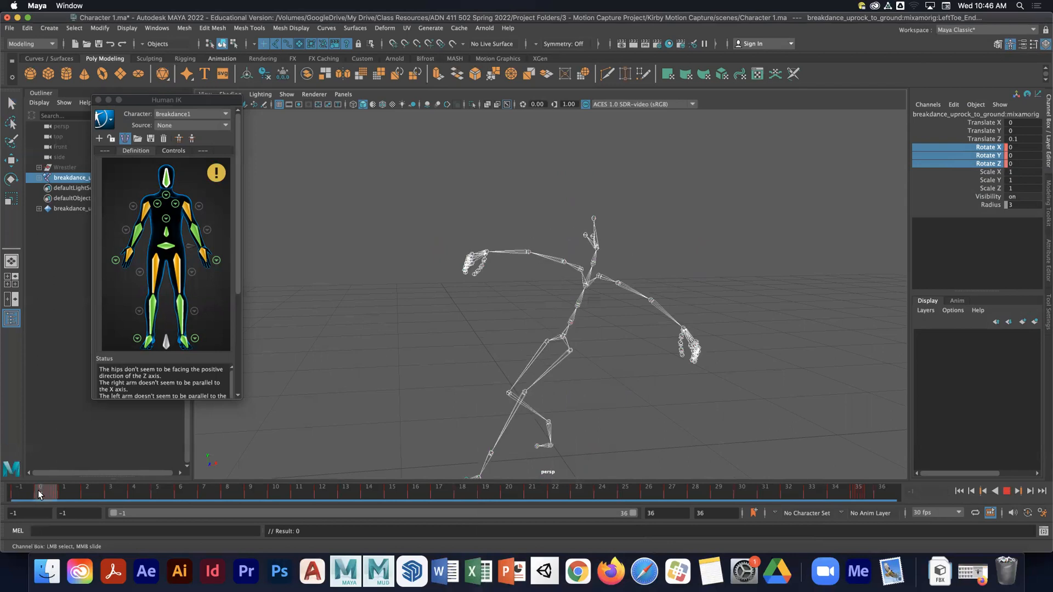
pyautogui.hotkey('alt', 'v')
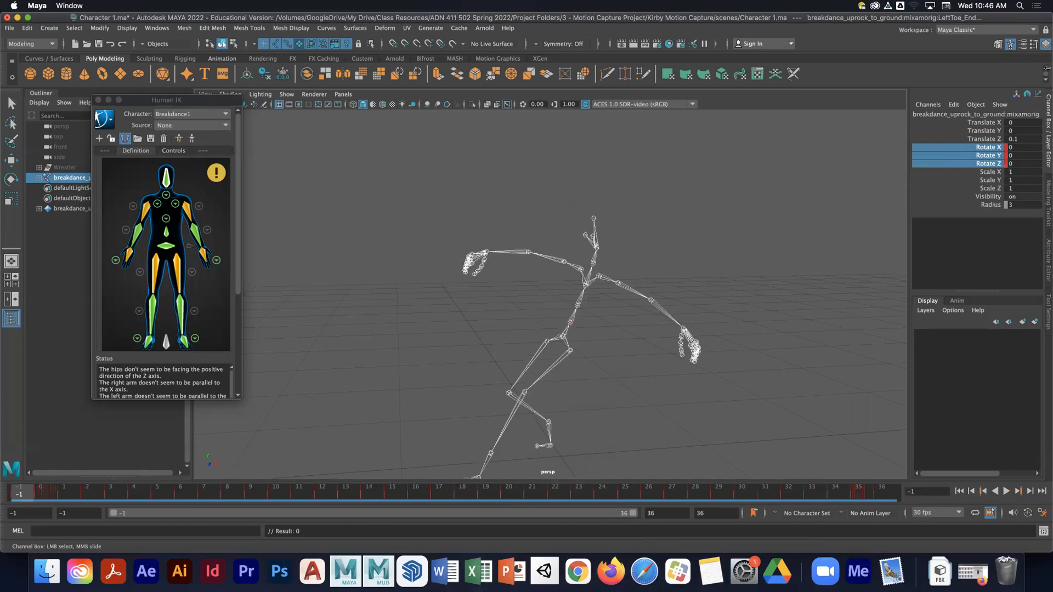
pyautogui.click(1025, 163)
pyautogui.write('0')
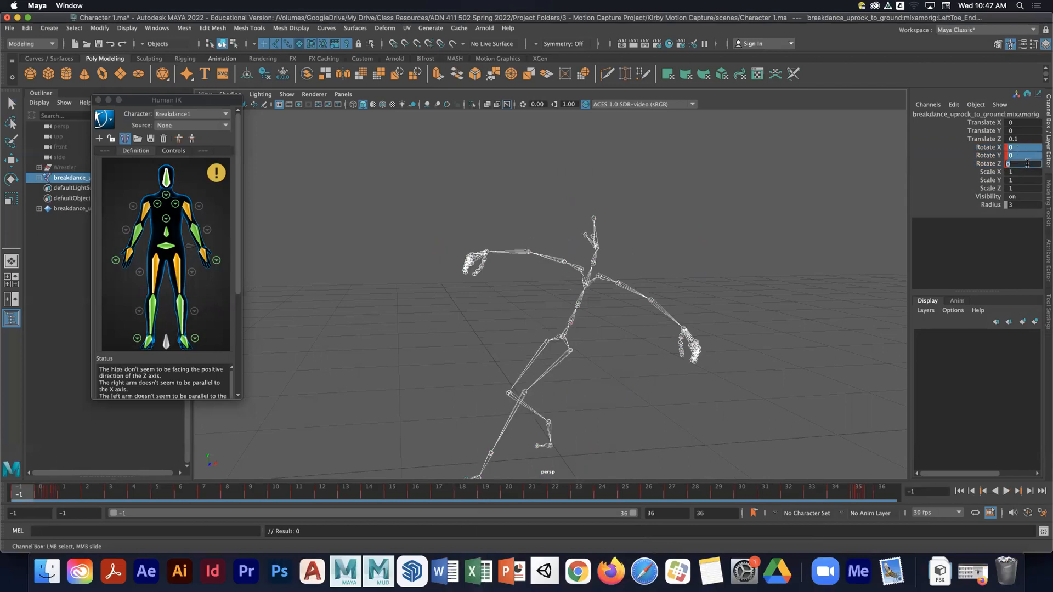
pyautogui.press('Return')
pyautogui.moveTo(992, 147); pyautogui.dragTo(989, 164)
pyautogui.rightClick(987, 163)
pyautogui.click(988, 187)
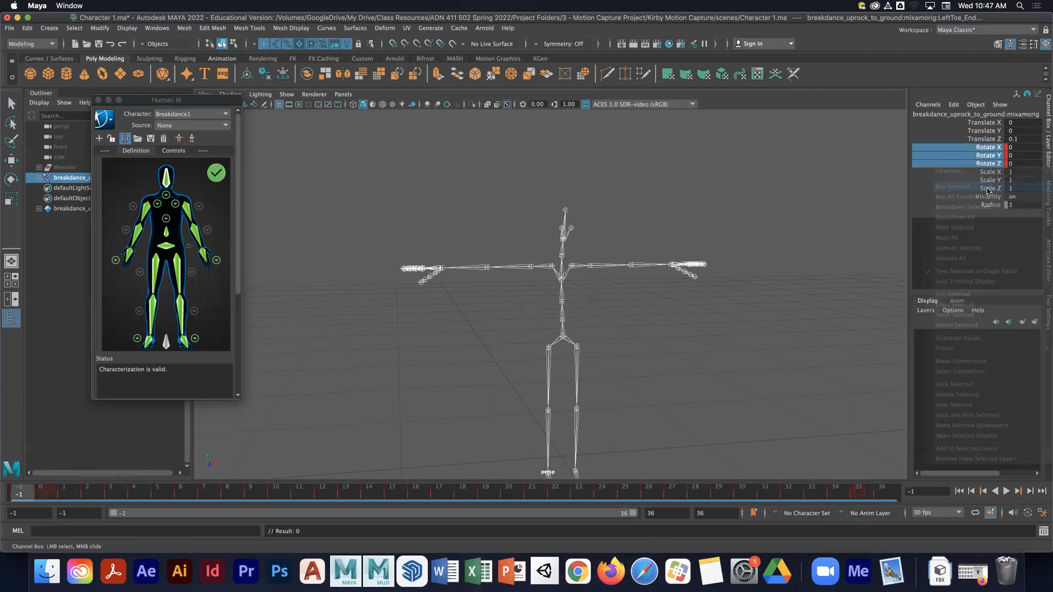
# - Select the hips joint and key its rotation channels
pyautogui.click(562, 335)
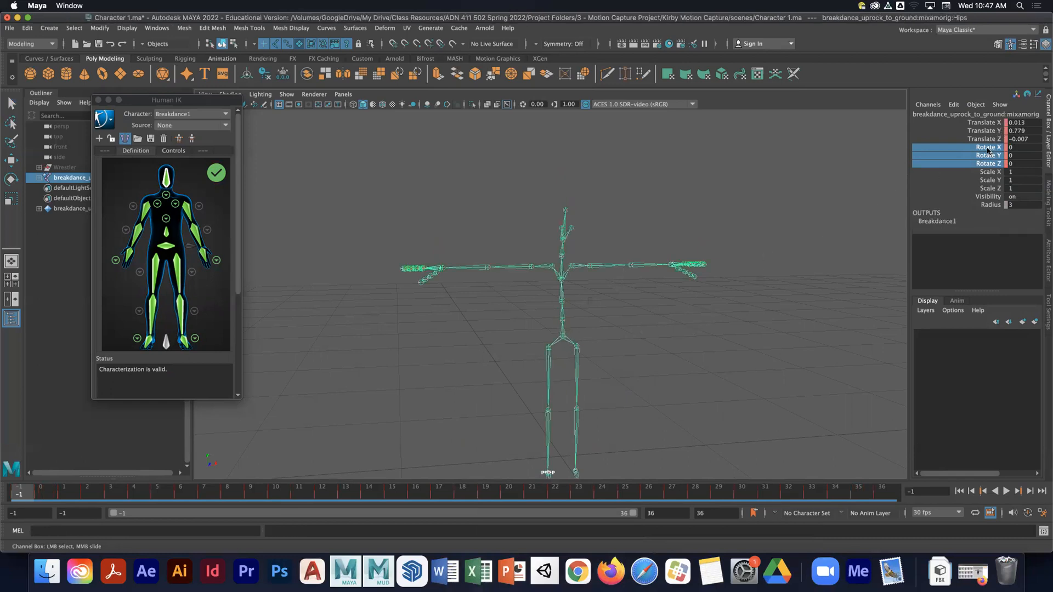
pyautogui.rightClick(985, 165)
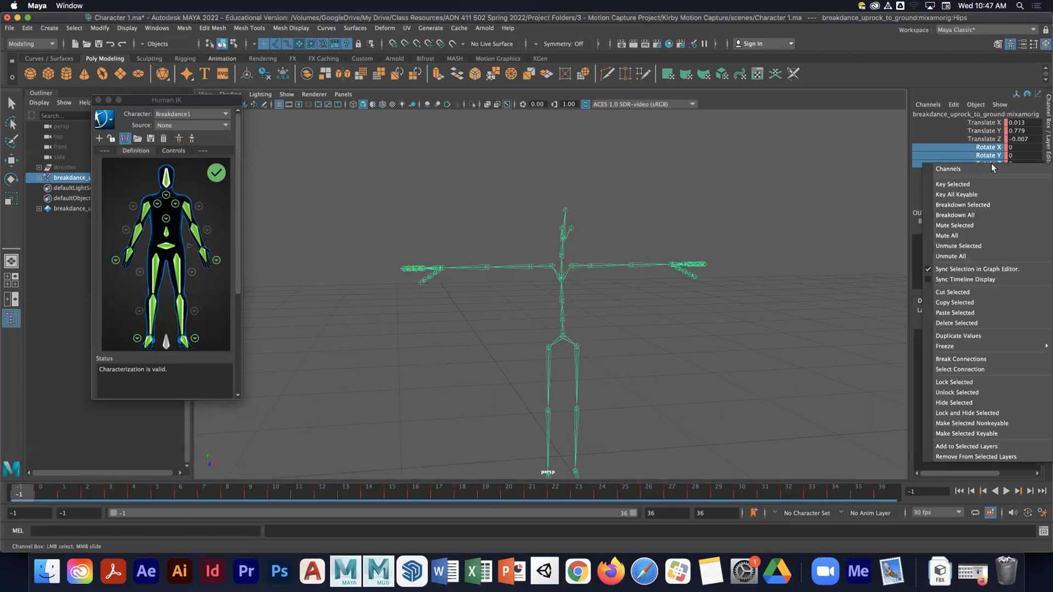
pyautogui.click(991, 180)
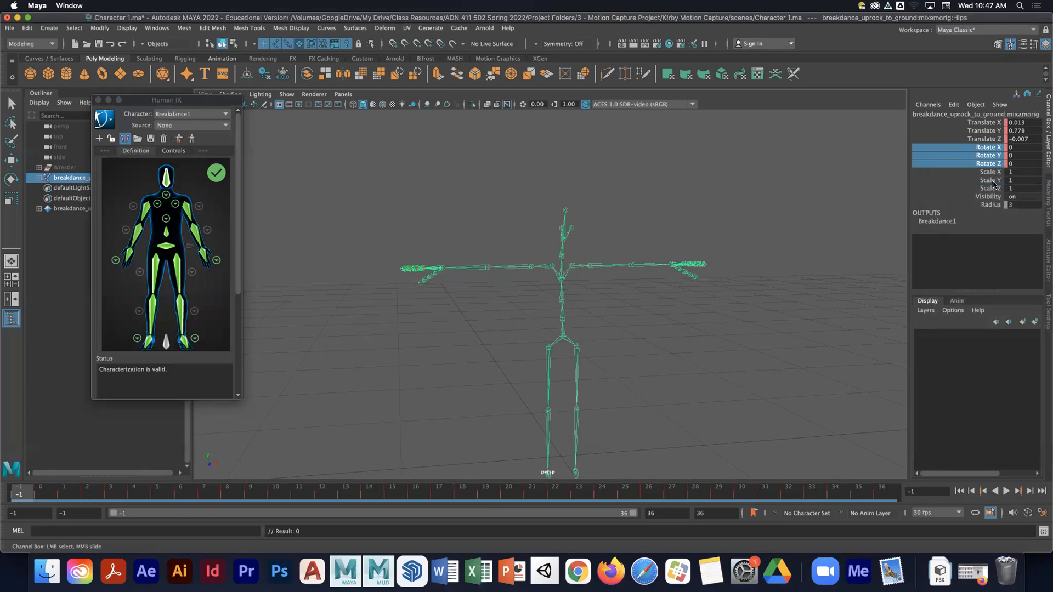
# - Set the hips joint's Translate X and Z to 0 and its Translate Y to 1
pyautogui.click(985, 123)
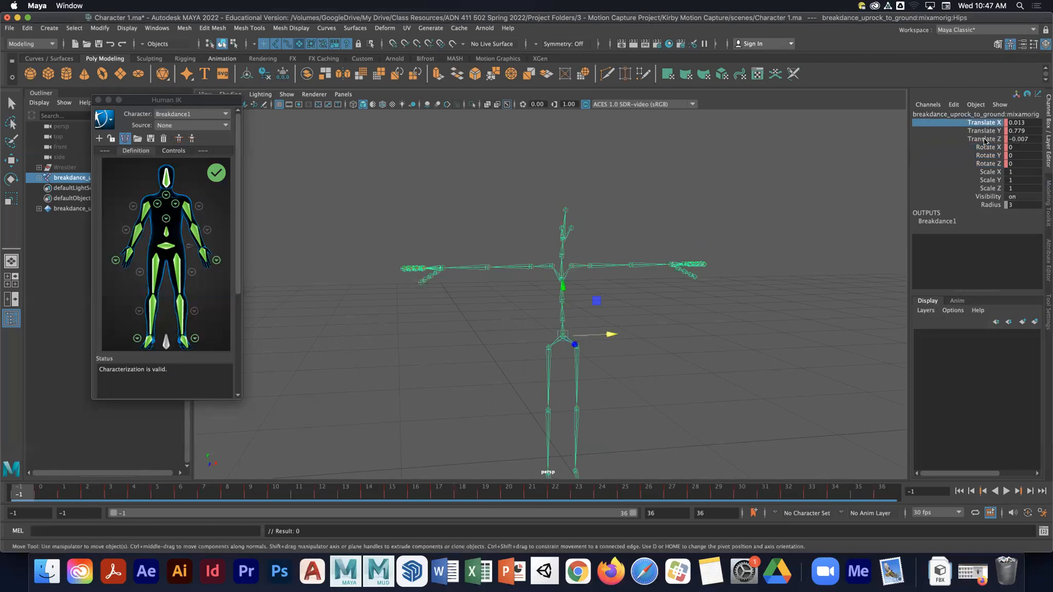
pyautogui.doubleClick(1021, 123)
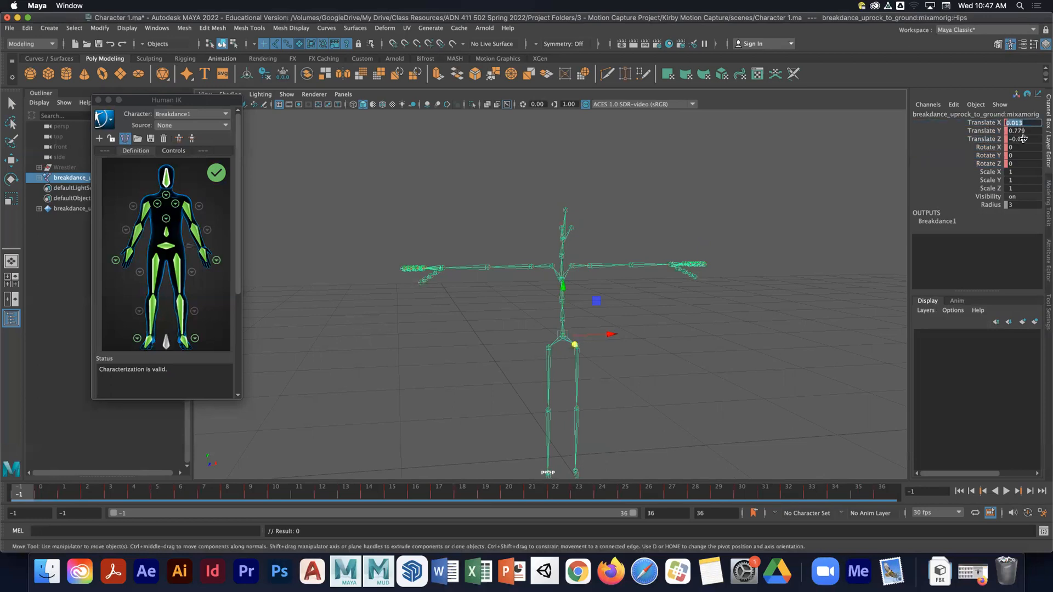
pyautogui.click(1022, 139)
pyautogui.keyDown('super'); pyautogui.click(1023, 123); pyautogui.keyUp('super')
pyautogui.write('0')
pyautogui.press('Return')
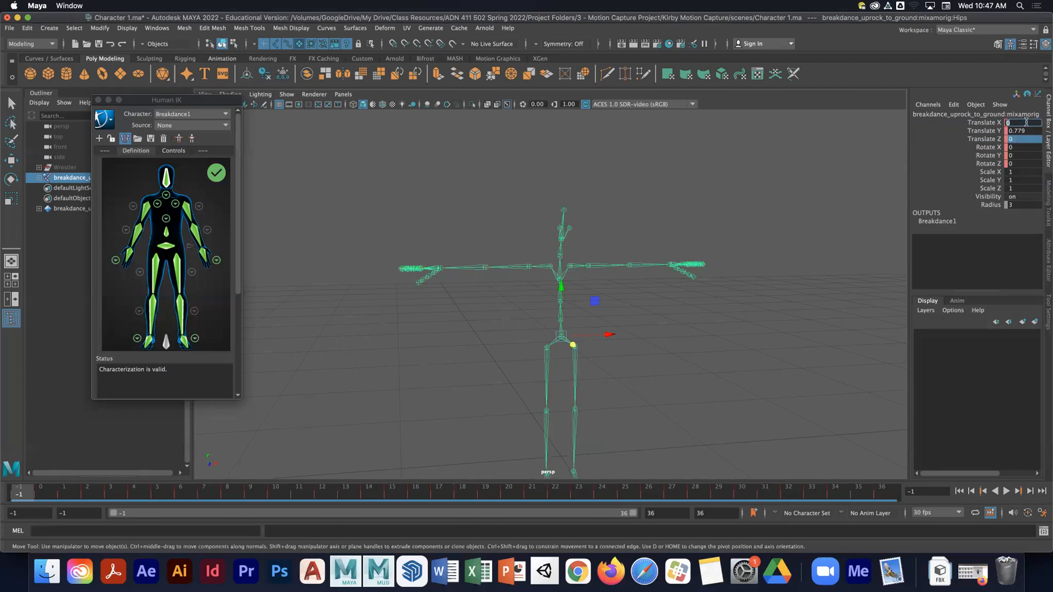
pyautogui.click(761, 218)
pyautogui.press('q')
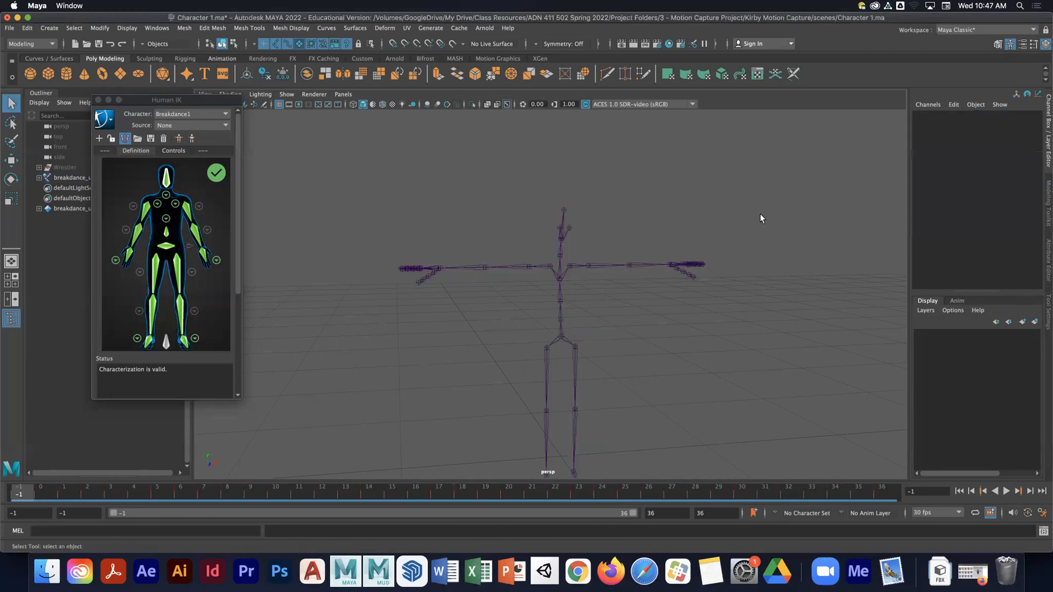
pyautogui.click(560, 336)
pyautogui.doubleClick(1024, 131)
pyautogui.write('1')
pyautogui.press('Return')
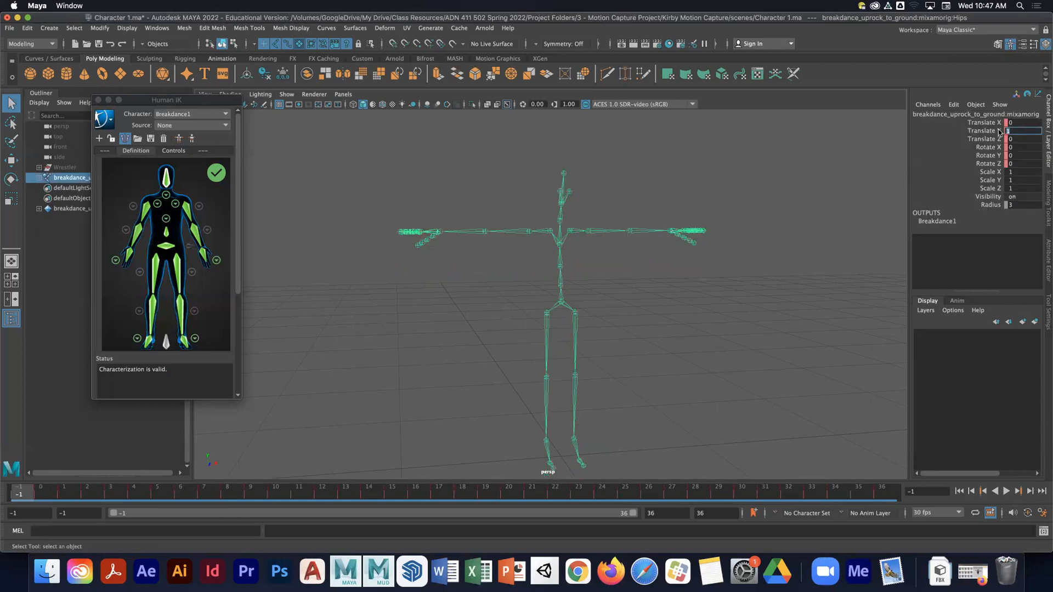
# - Key the hips joint's translate and rotate channels
pyautogui.moveTo(990, 122); pyautogui.dragTo(992, 164)
pyautogui.rightClick(987, 160)
pyautogui.click(981, 178)
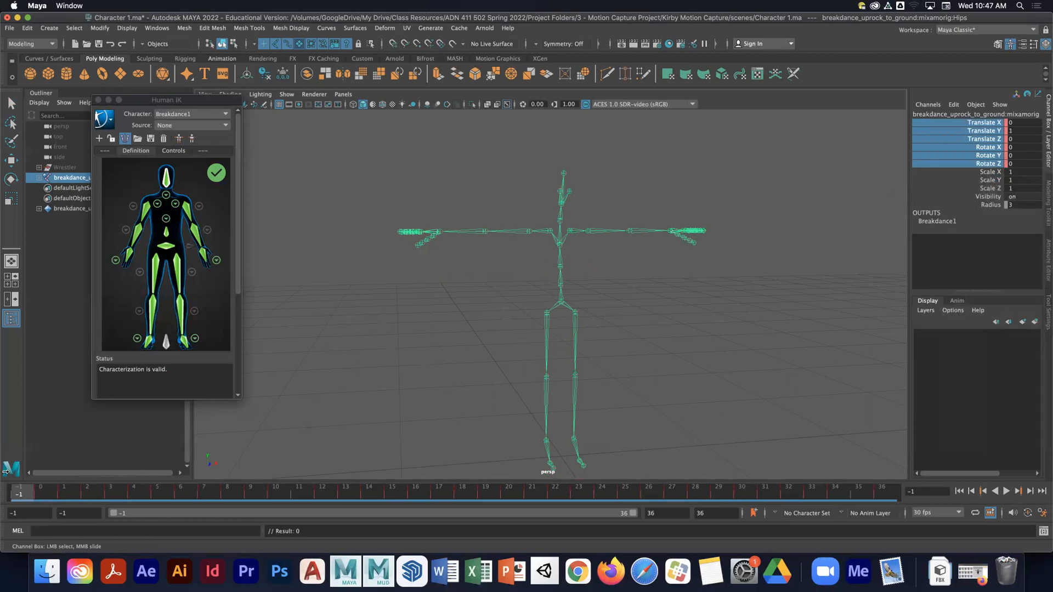
# - Go to frame 0 and inspect the animated pose against the Human IK character definition
pyautogui.click(30, 491)
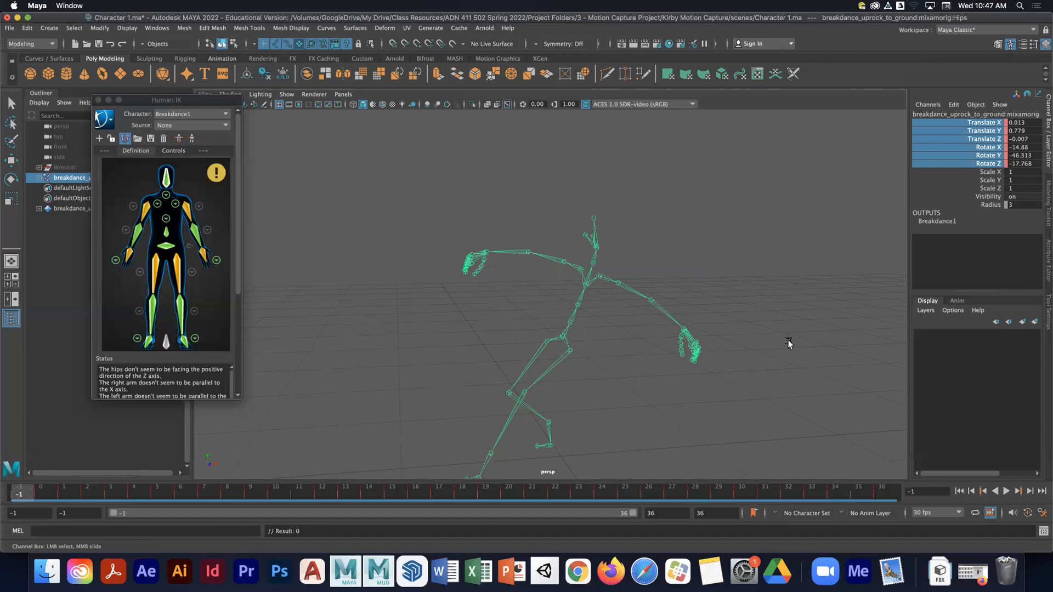
pyautogui.press('q')
pyautogui.click(622, 296)
pyautogui.click(563, 338)
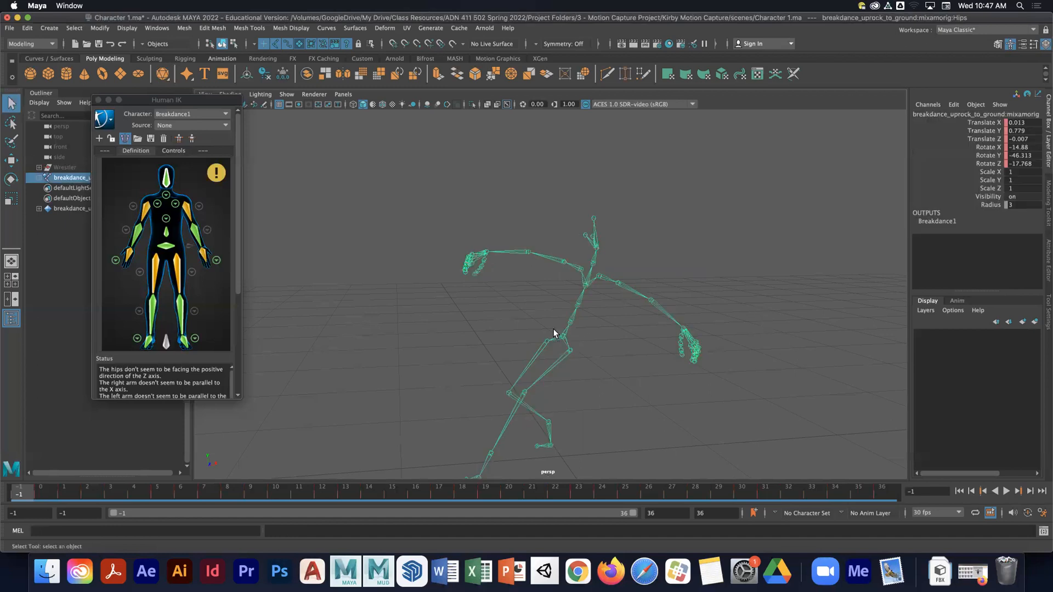
pyautogui.moveTo(197, 169)
# - Move the Human IK window aside and close it
pyautogui.click(10, 28)
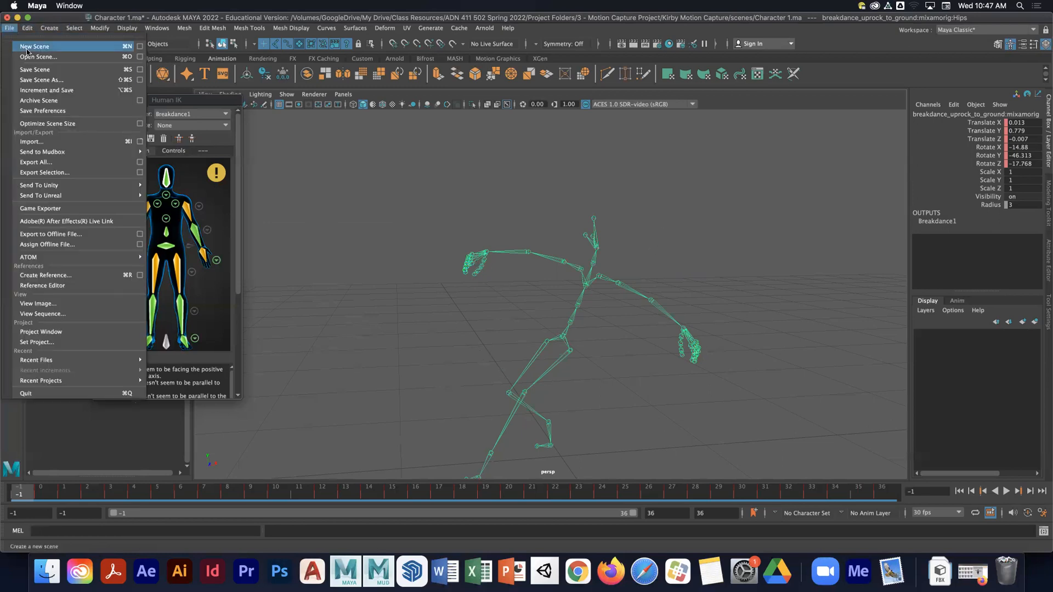
pyautogui.click(449, 145)
pyautogui.moveTo(130, 100); pyautogui.dragTo(169, 135)
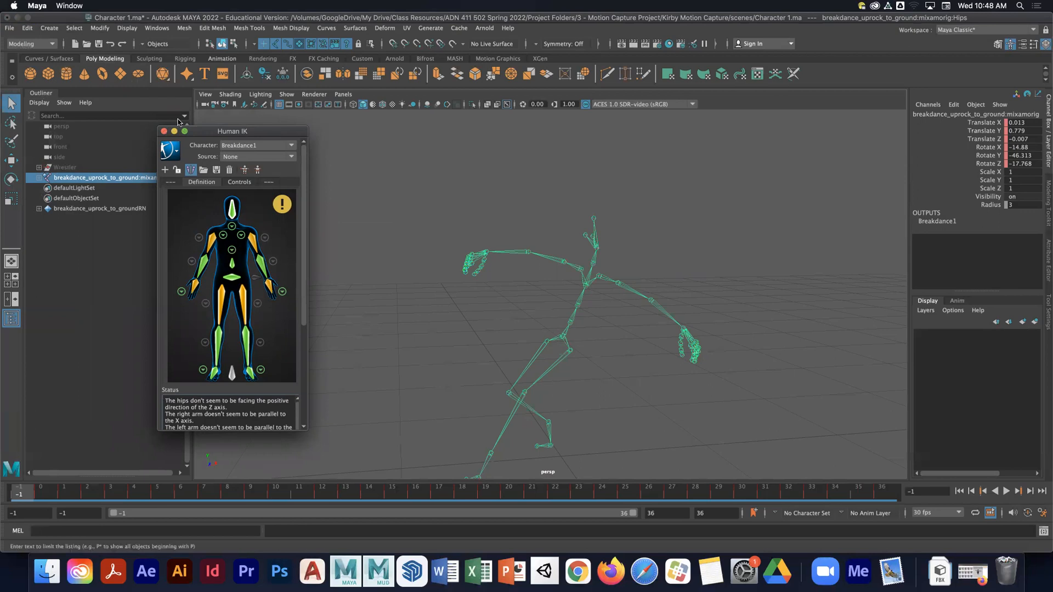
pyautogui.moveTo(232, 133); pyautogui.dragTo(270, 116)
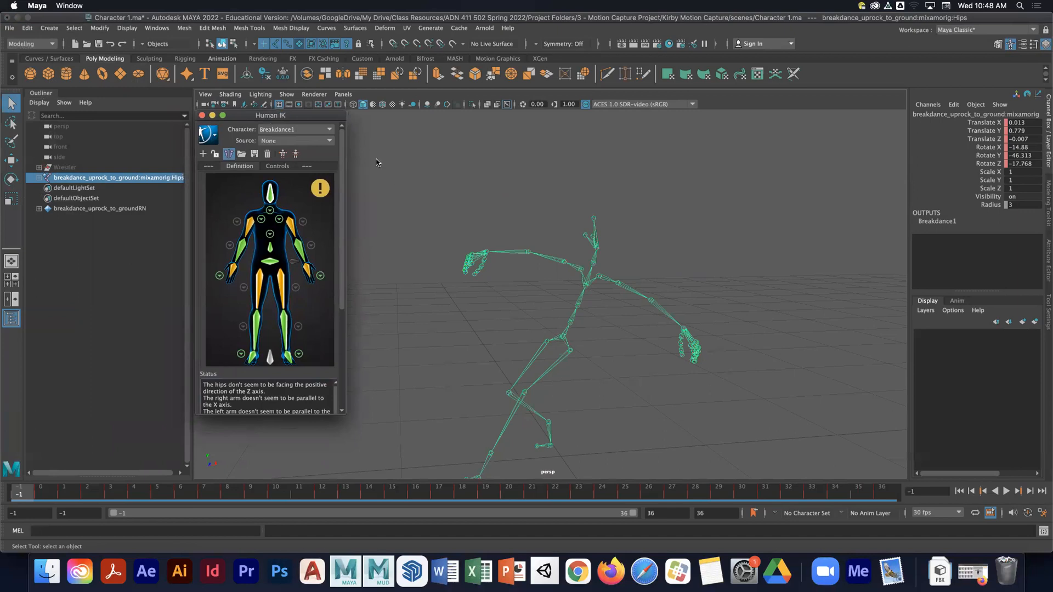
pyautogui.click(202, 115)
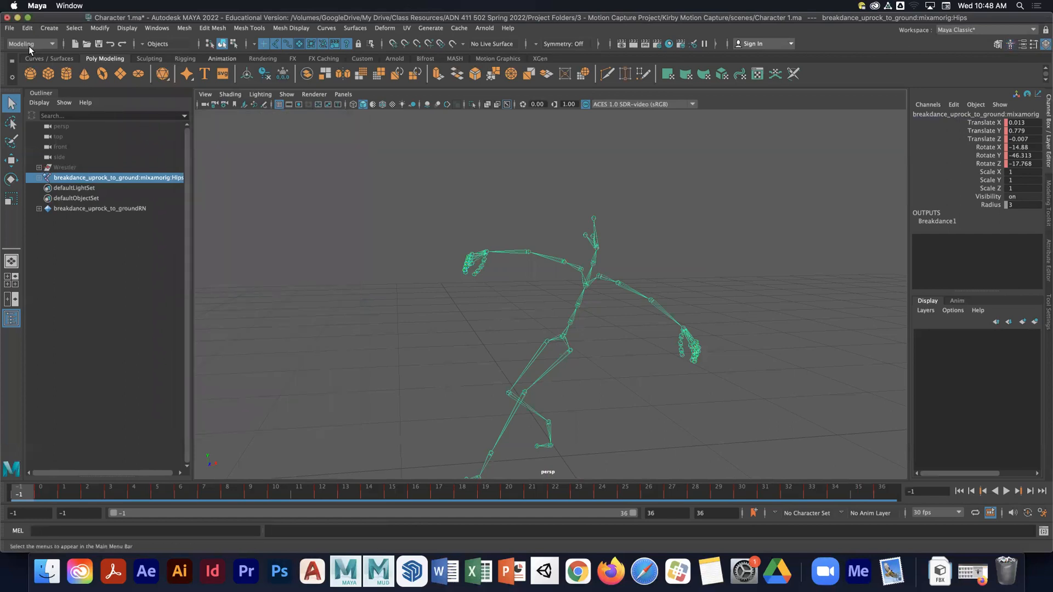
# - Save the current scene and start a new empty scene
pyautogui.press('super+s')
pyautogui.click(9, 28)
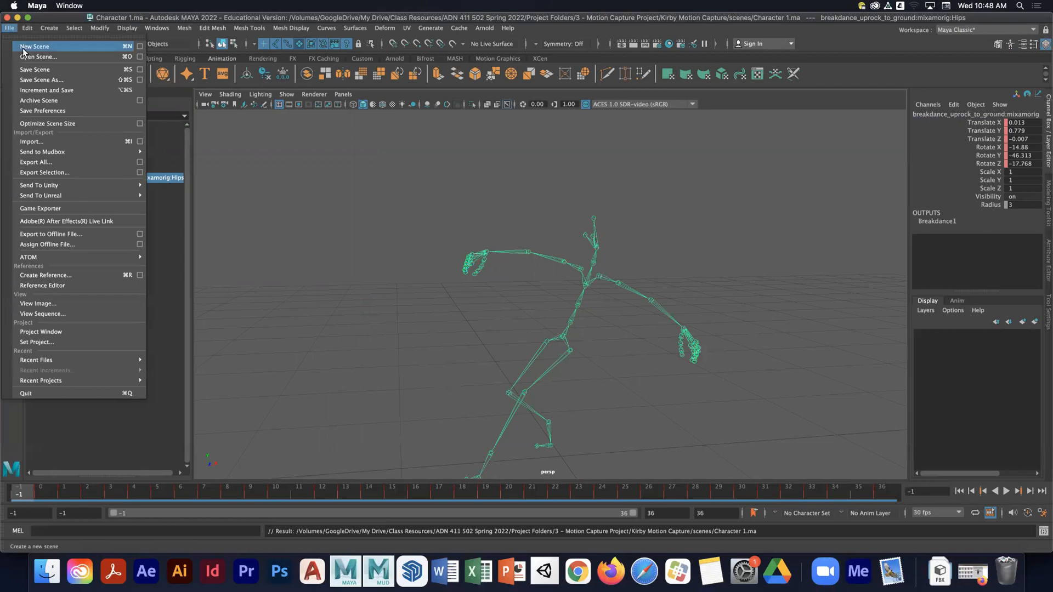
pyautogui.click(22, 47)
# - Import the breakdance uprock to ground.fbx file from the assets folder
pyautogui.click(9, 28)
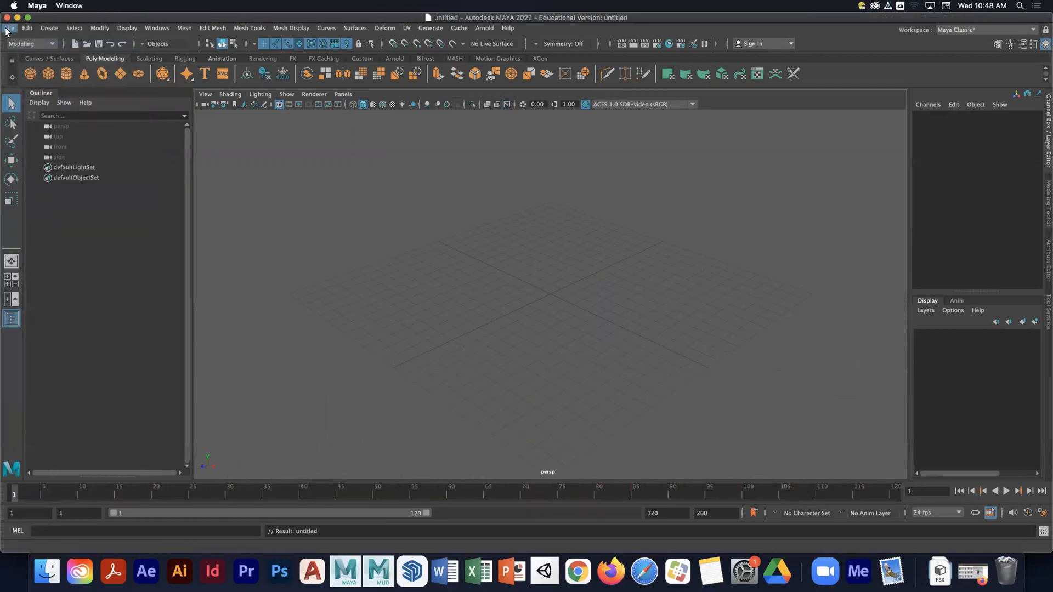
pyautogui.click(47, 142)
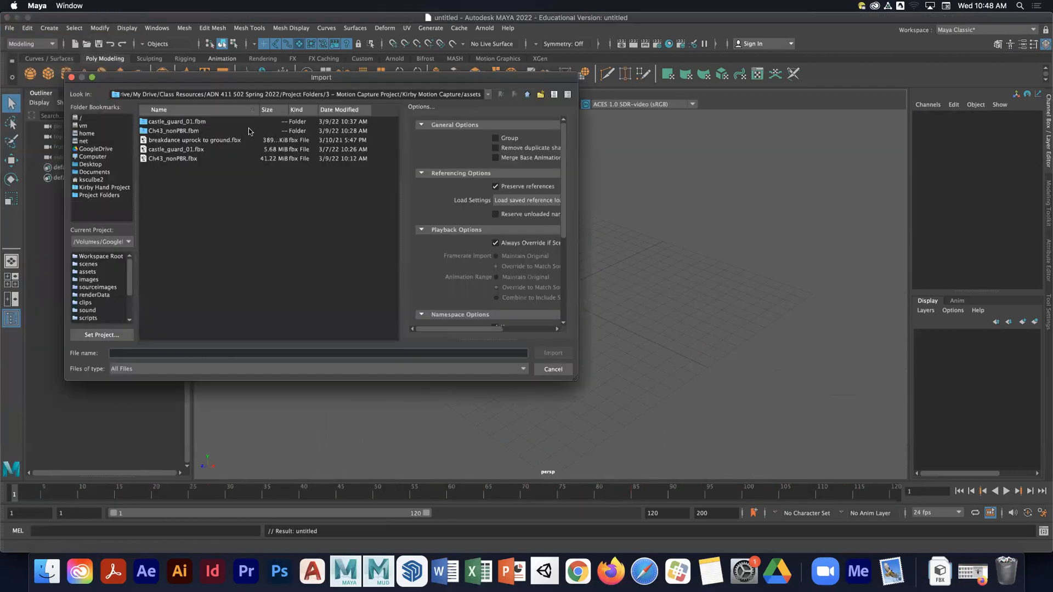
pyautogui.click(194, 139)
pyautogui.click(552, 353)
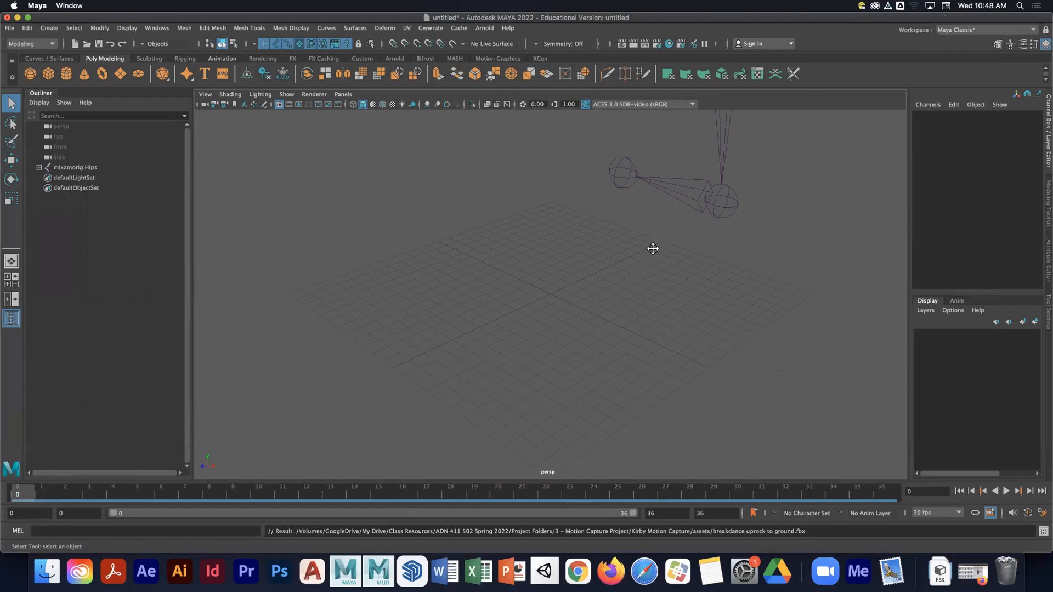
# - Select the imported skeleton, set the playback start frame to -1 and go to frame -1
pyautogui.keyDown('alt'); pyautogui.moveTo(740, 338); pyautogui.dragTo(543, 276, button='right'); pyautogui.keyUp('alt')
pyautogui.keyDown('alt'); pyautogui.moveTo(543, 276); pyautogui.dragTo(542, 321, button='middle'); pyautogui.keyUp('alt')
pyautogui.keyDown('alt'); pyautogui.moveTo(543, 322); pyautogui.dragTo(573, 282); pyautogui.keyUp('alt')
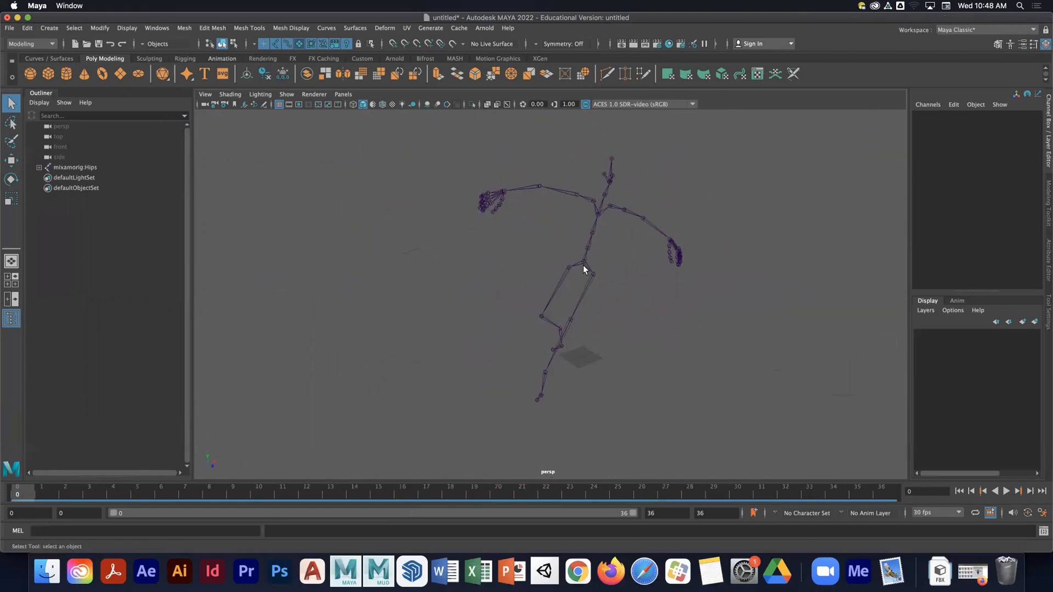
pyautogui.click(584, 266)
pyautogui.click(78, 512)
pyautogui.write('-1')
pyautogui.press('Return')
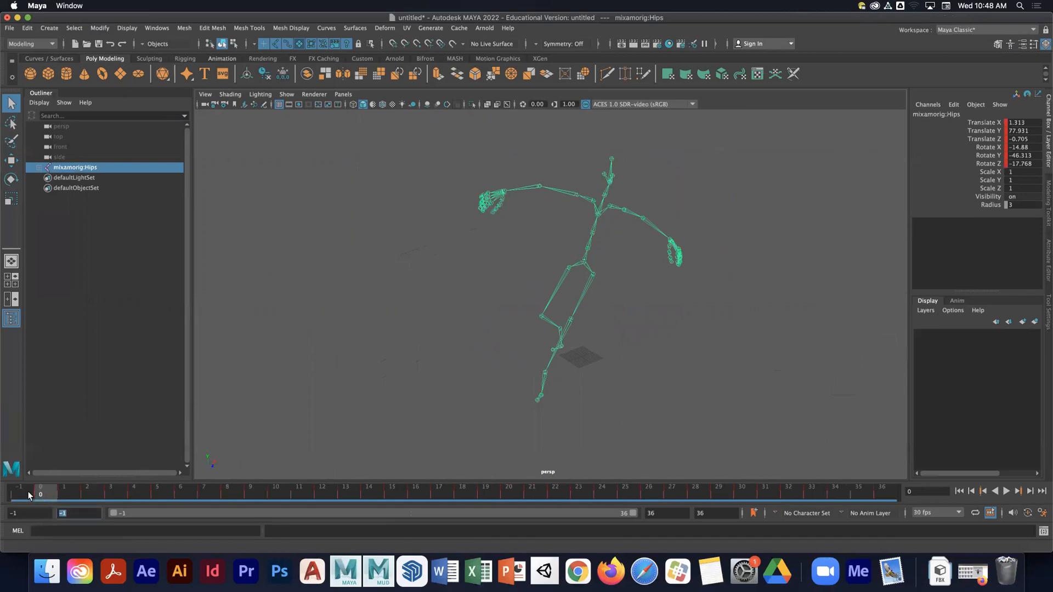
pyautogui.click(25, 493)
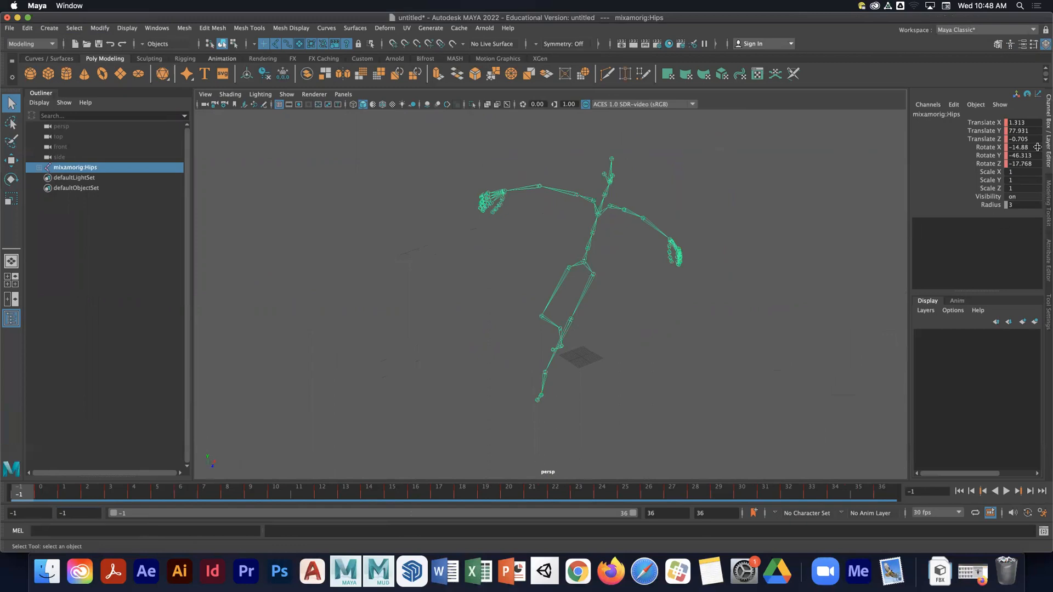
# - Select the whole skeleton hierarchy, set Rotate X, Y and Z to 0 and key those channels
pyautogui.click(1023, 124)
pyautogui.rightClick(582, 263)
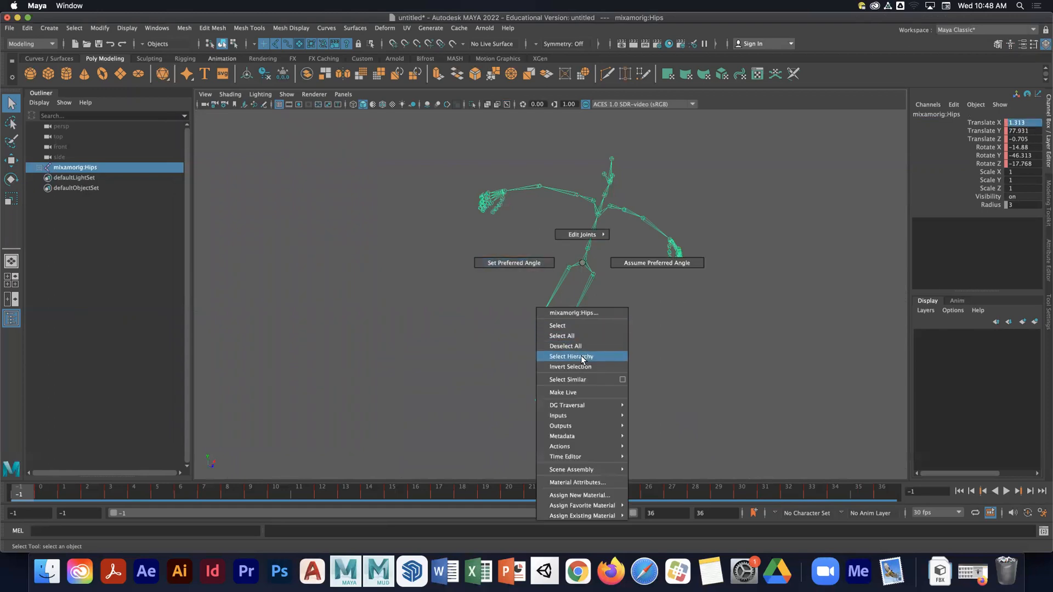
pyautogui.click(582, 356)
pyautogui.moveTo(1018, 149); pyautogui.dragTo(990, 164)
pyautogui.write('0')
pyautogui.press('Return')
pyautogui.rightClick(989, 167)
pyautogui.click(986, 180)
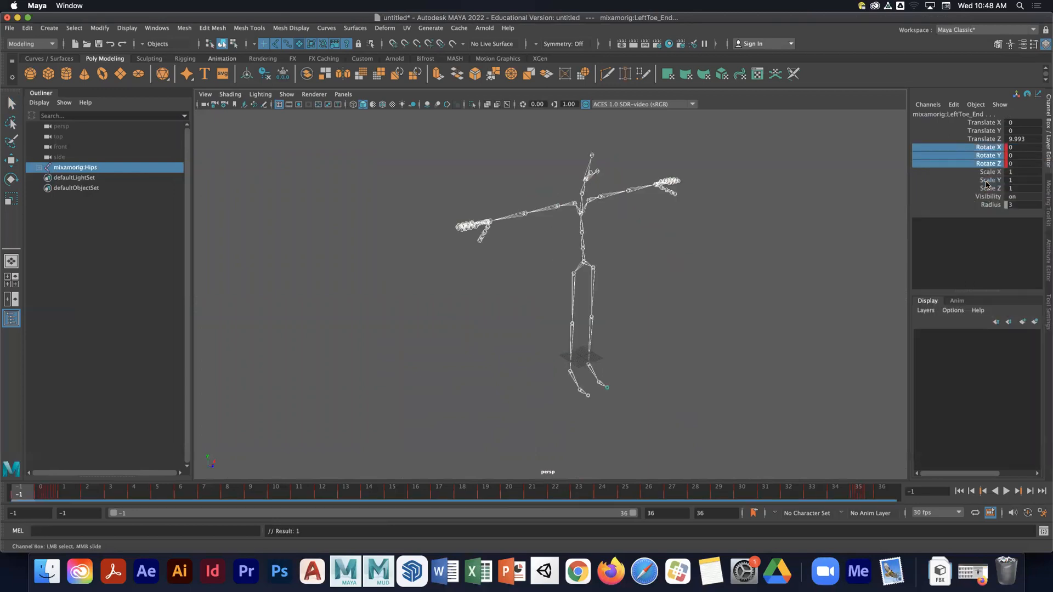
# - Set the hips joint's Translate X and Z to 0 and its Translate Y to 100
pyautogui.click(582, 261)
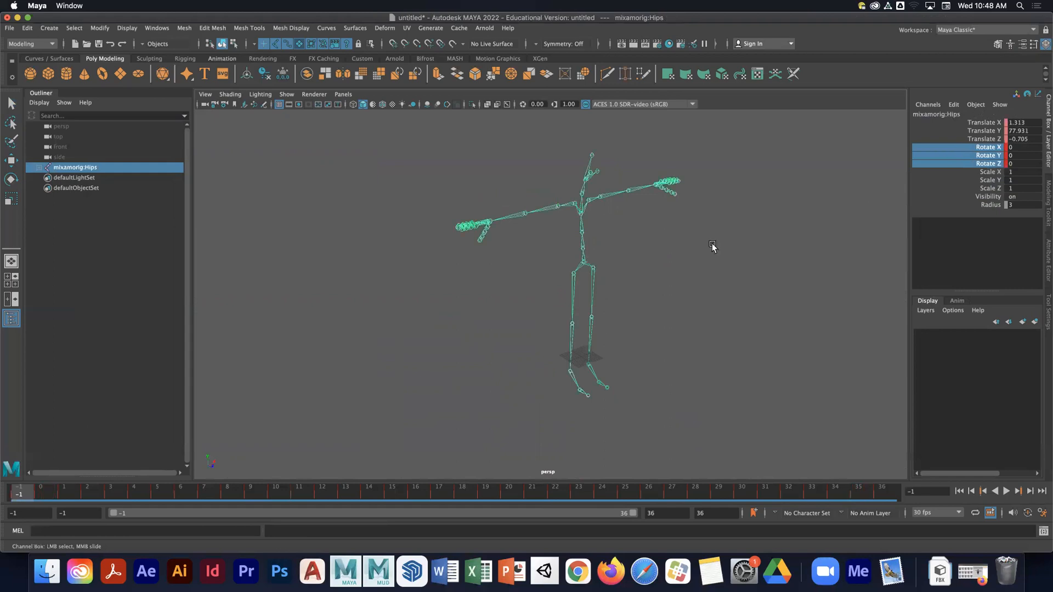
pyautogui.moveTo(989, 125); pyautogui.dragTo(1022, 137)
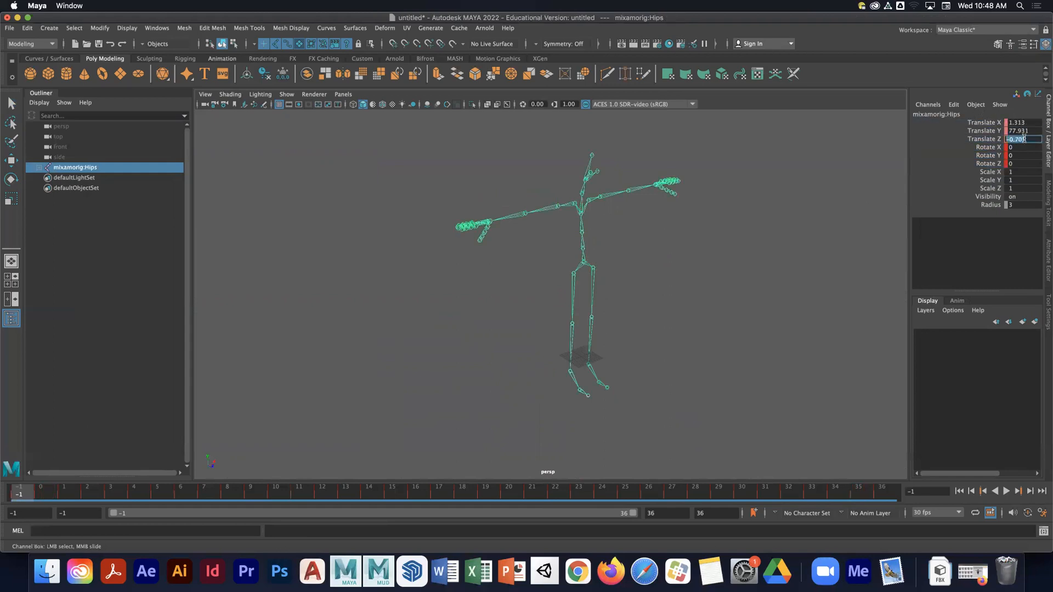
pyautogui.click(573, 264)
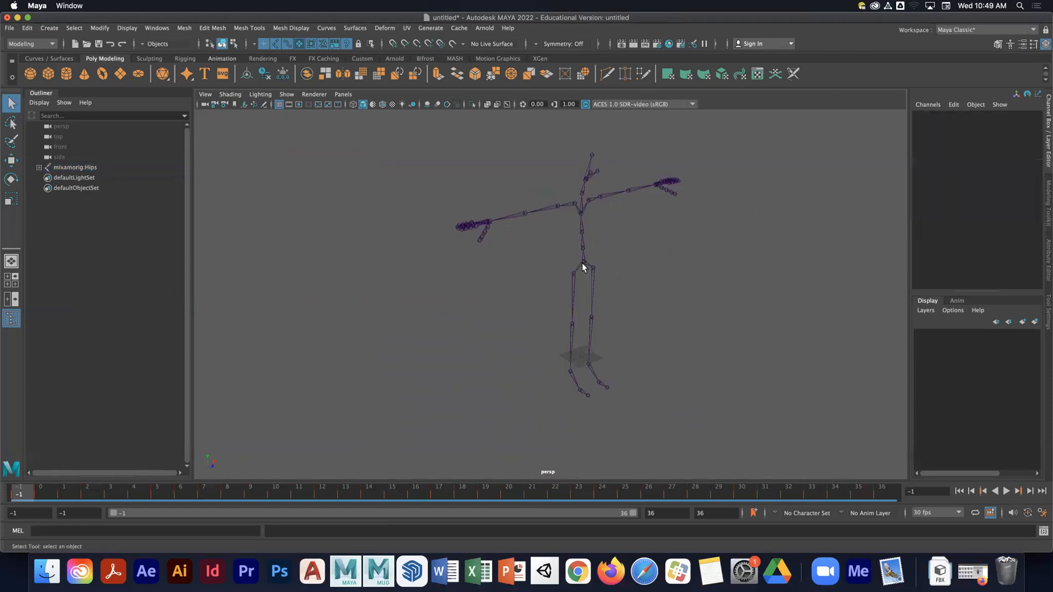
pyautogui.click(581, 262)
pyautogui.click(1015, 122)
pyautogui.write('0')
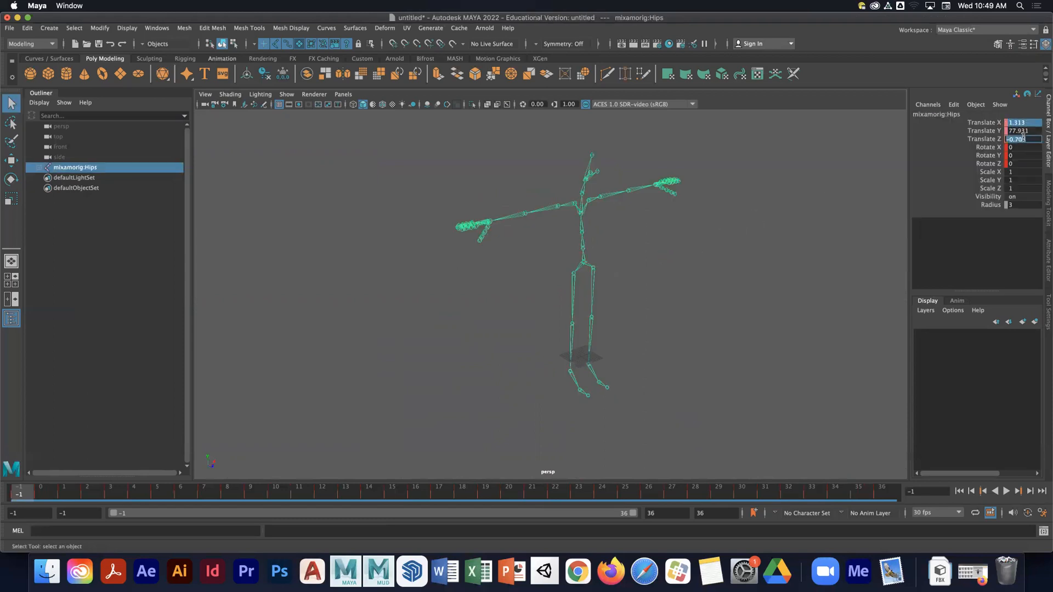
pyautogui.press('Return')
pyautogui.click(1023, 131)
pyautogui.click(1026, 132)
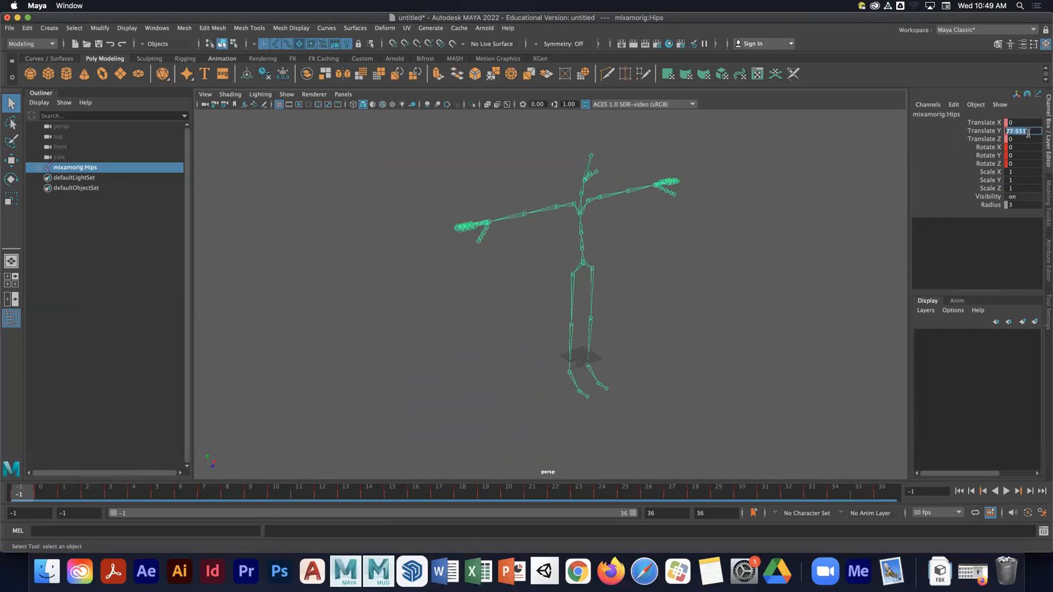
pyautogui.write('100')
pyautogui.press('Return')
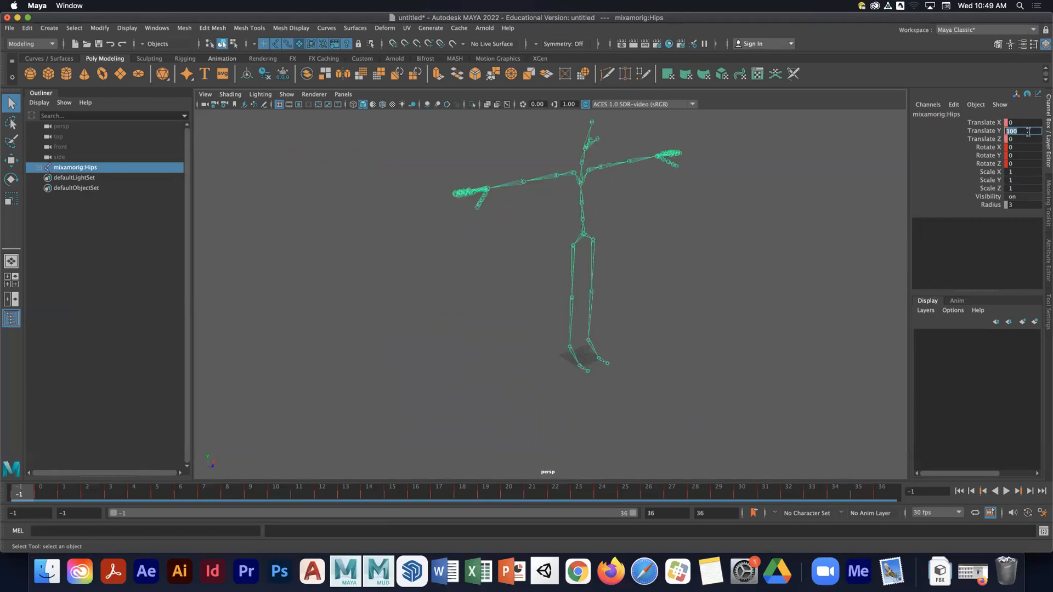
# - Key the hips joint's Translate X, Y and Z channels
pyautogui.click(620, 255)
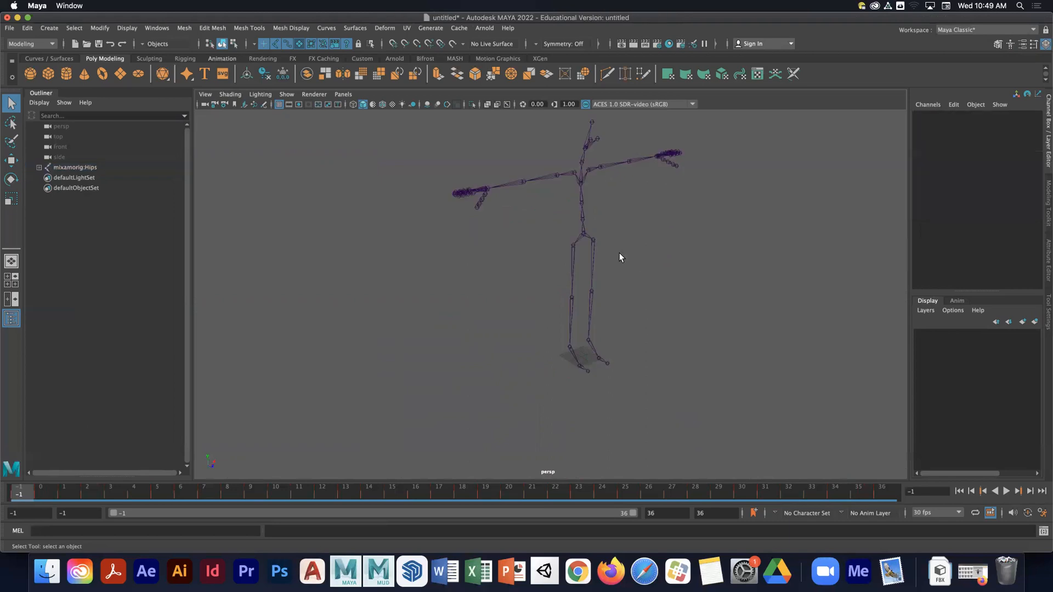
pyautogui.click(583, 237)
pyautogui.moveTo(993, 123); pyautogui.dragTo(994, 139)
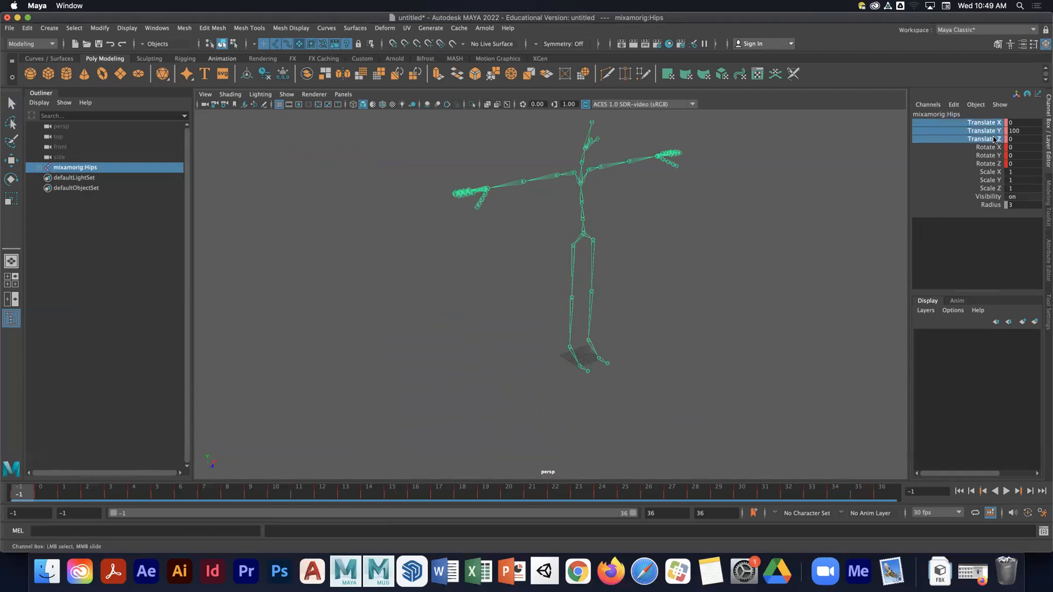
pyautogui.rightClick(990, 132)
pyautogui.click(989, 147)
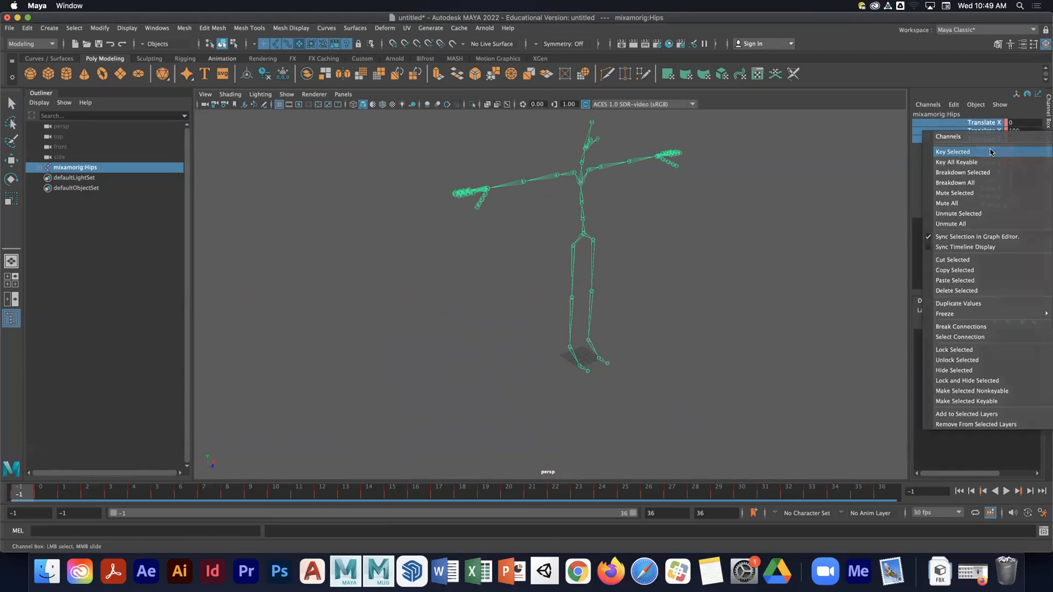
# - Scrub the timeline to check the skeleton's T-pose at the start frame
pyautogui.click(729, 254)
pyautogui.keyDown('alt'); pyautogui.moveTo(729, 254); pyautogui.dragTo(707, 254); pyautogui.keyUp('alt')
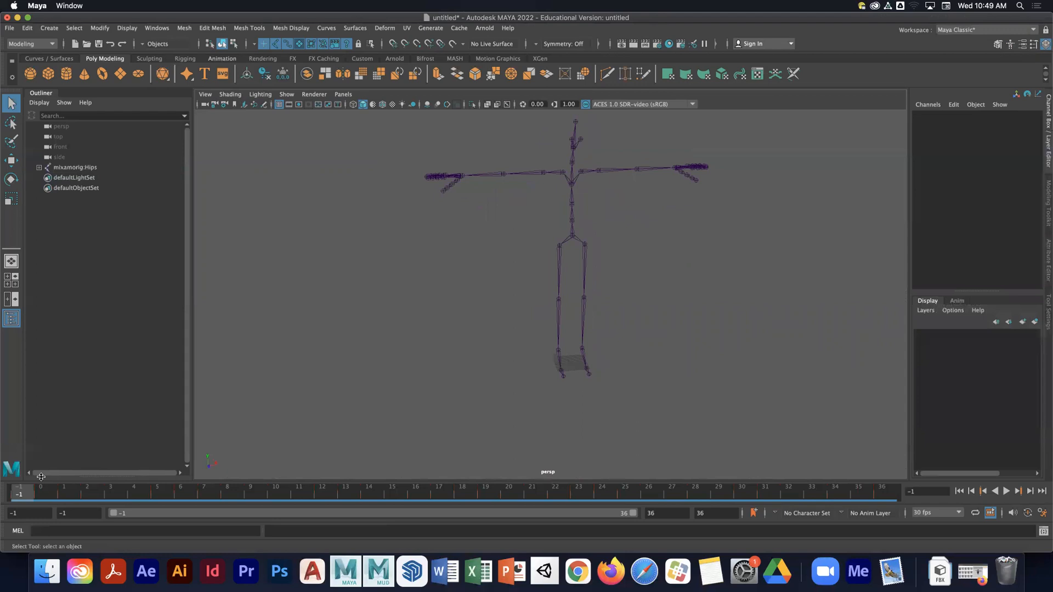
pyautogui.moveTo(24, 488)
pyautogui.mouseDown()
pyautogui.moveTo(117, 488)
pyautogui.moveTo(5, 487)
pyautogui.mouseUp()
pyautogui.click(574, 237)
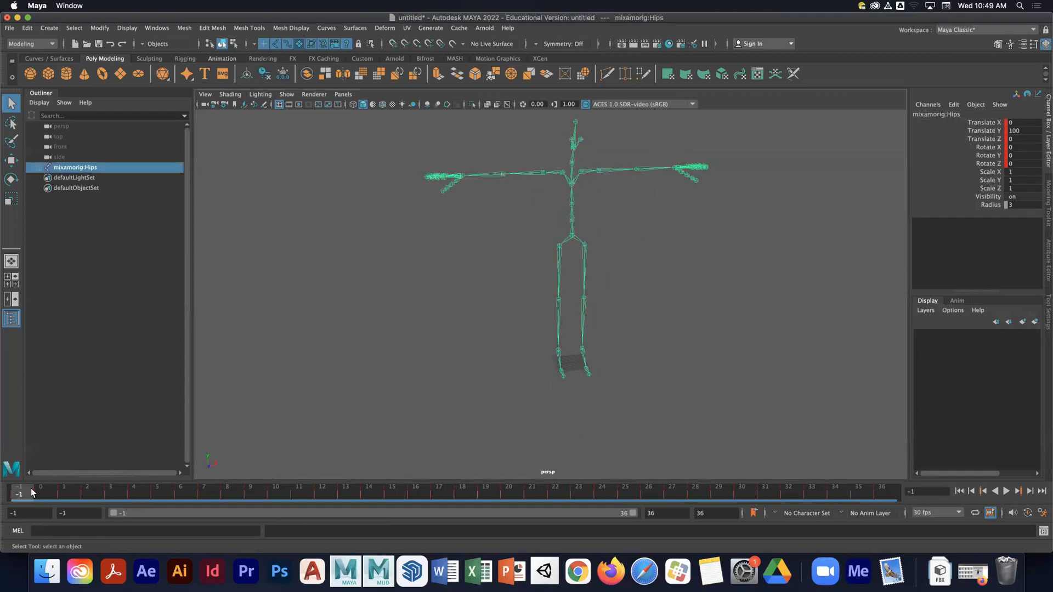
pyautogui.click(698, 373)
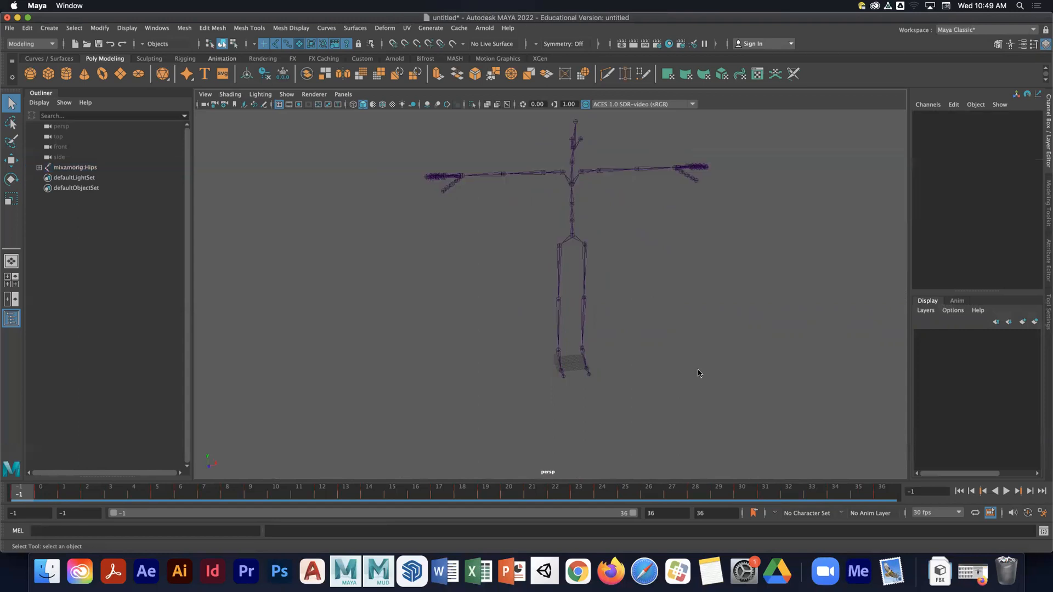
# - Save the scene as BreakdanceTPose in the scenes folder
pyautogui.press('super+shift+s')
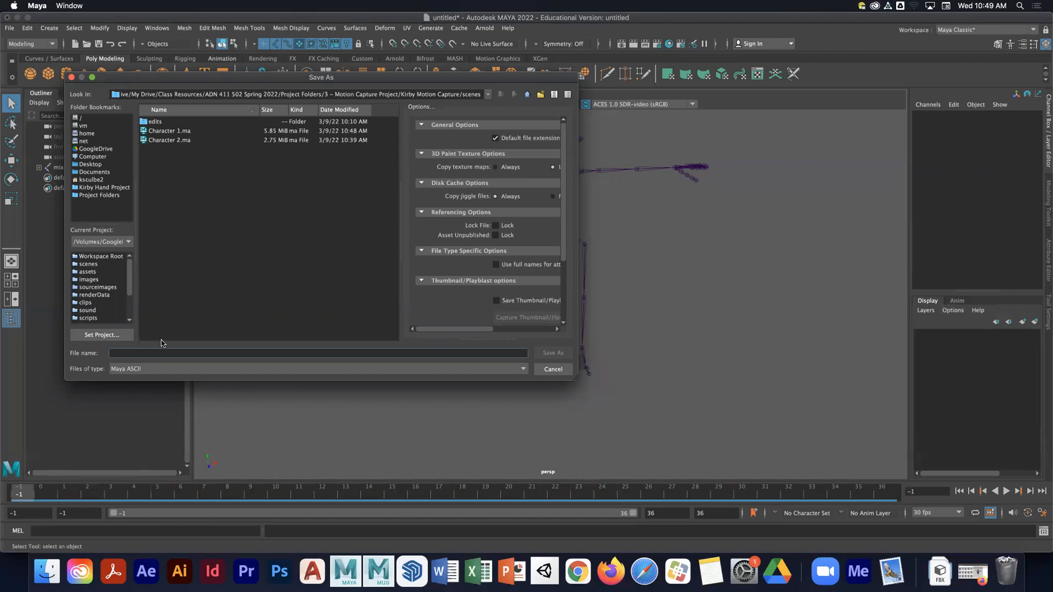
pyautogui.write('Chara')
pyautogui.press('BackSpace')
pyautogui.press('BackSpace')
pyautogui.press('BackSpace')
pyautogui.press('BackSpace')
pyautogui.press('BackSpace')
pyautogui.write('BreeadanceTPose')
pyautogui.press('Return')
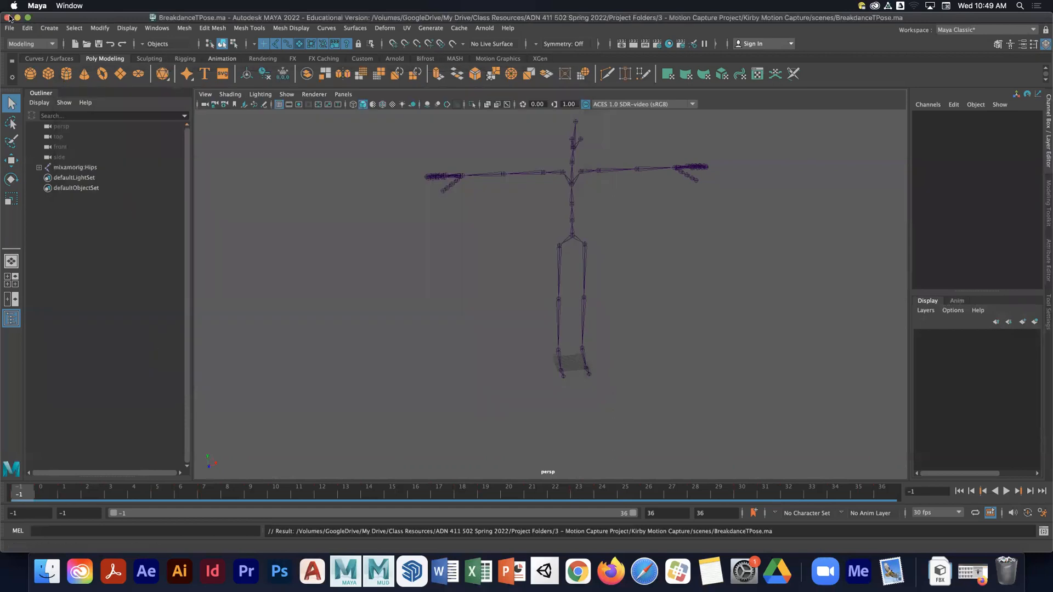
# - Open the Character 1.ma scene
pyautogui.click(9, 28)
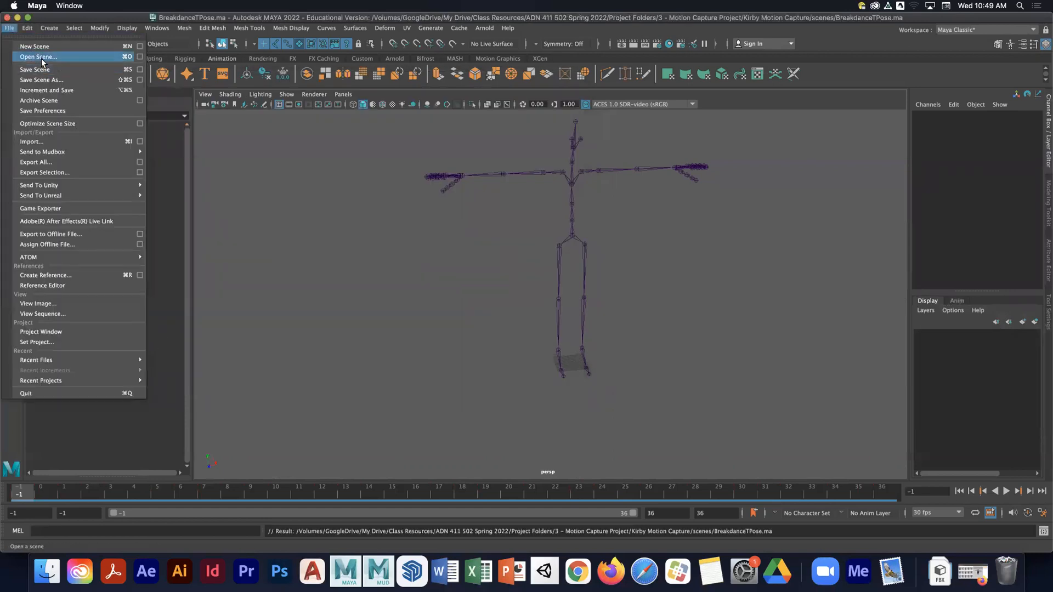
pyautogui.click(41, 58)
pyautogui.click(181, 141)
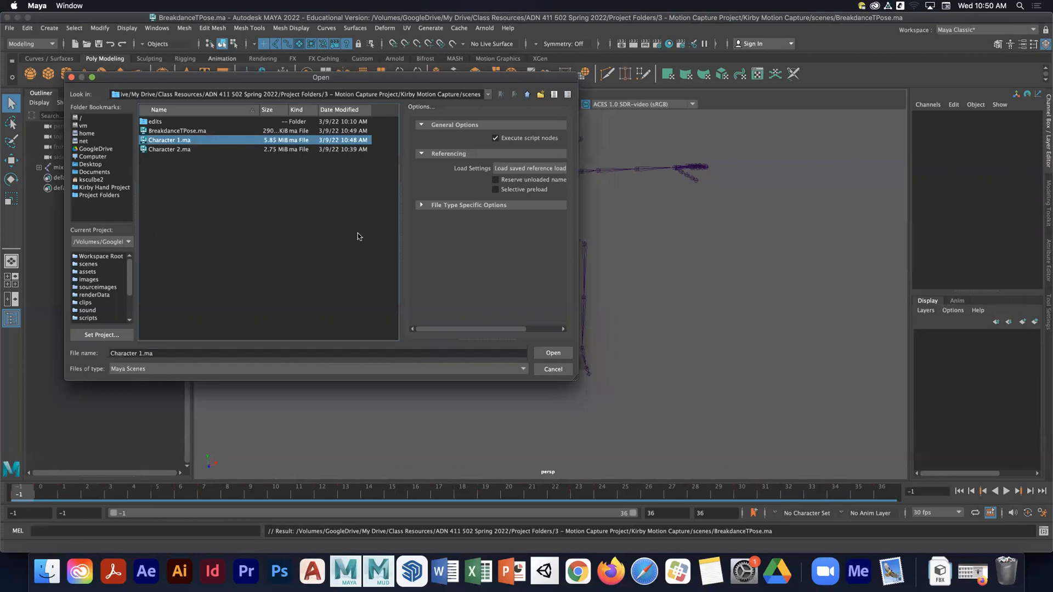
pyautogui.click(554, 352)
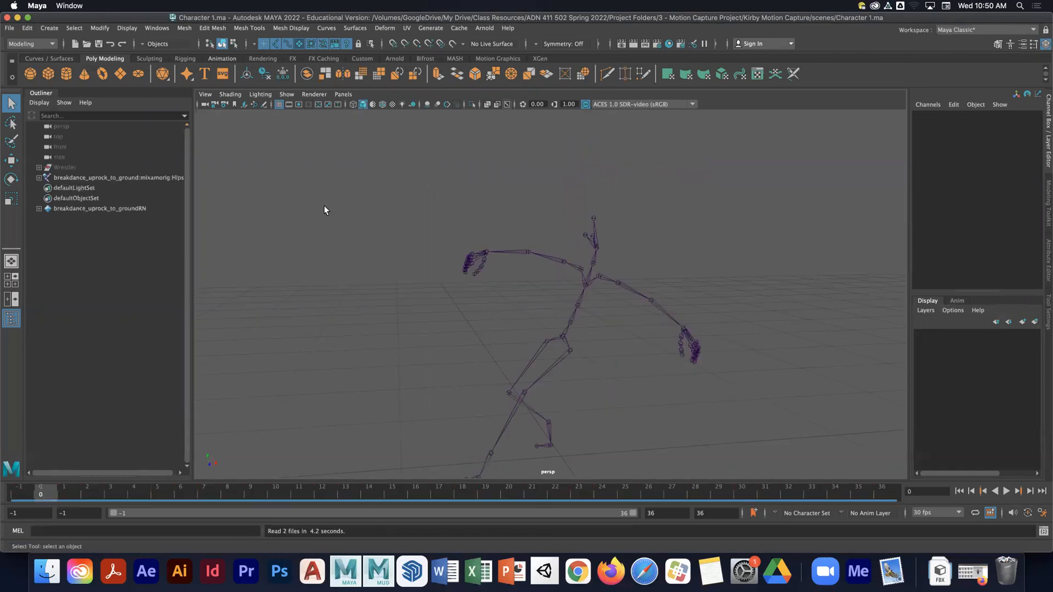
# - Replace the breakdance mocap reference with BreakdanceTPose.ma from the scenes folder in the Reference Editor
pyautogui.click(10, 28)
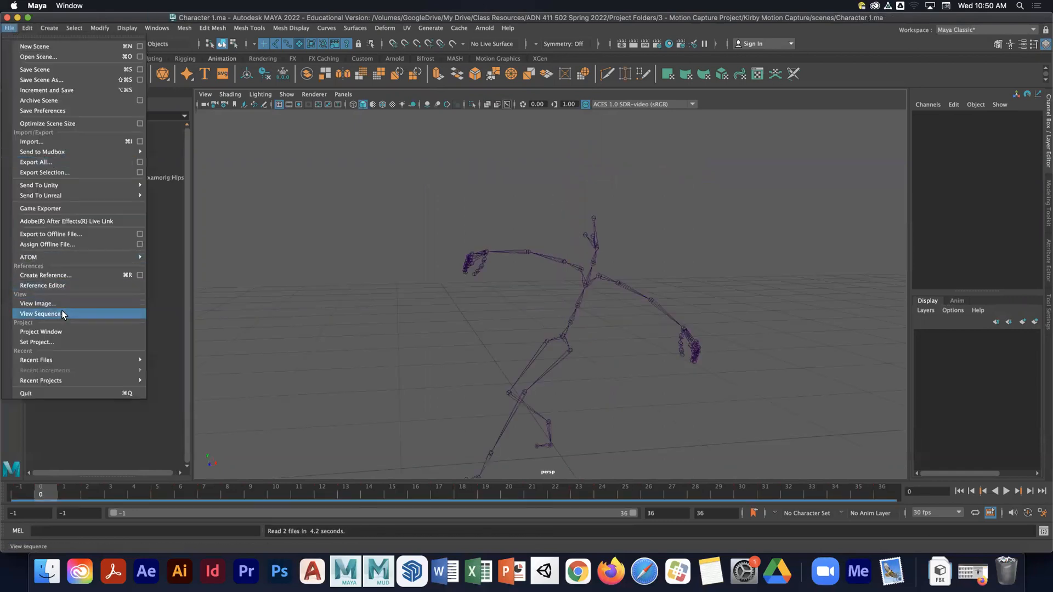
pyautogui.click(58, 285)
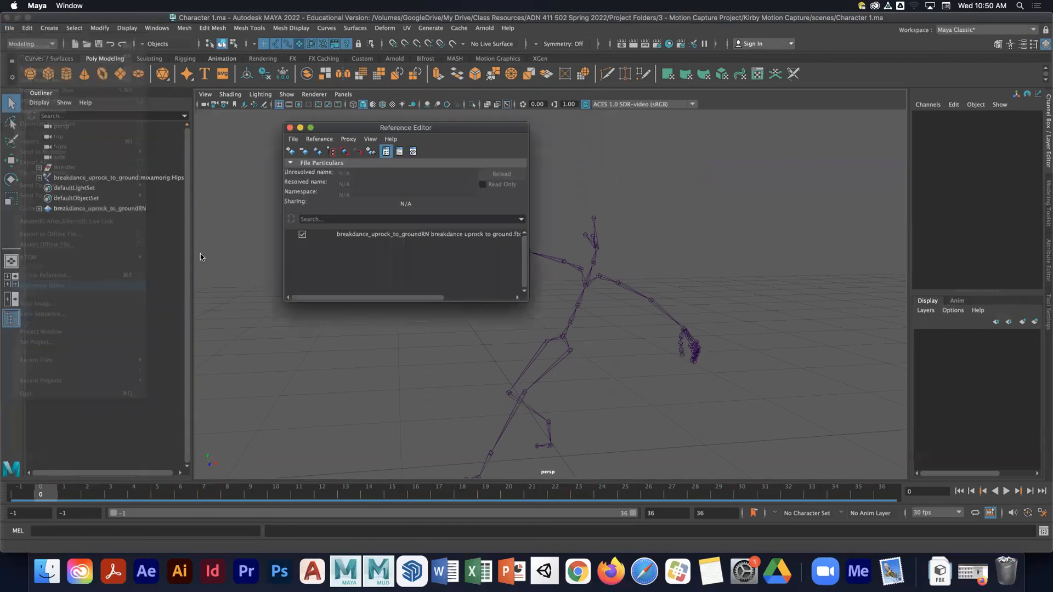
pyautogui.rightClick(371, 236)
pyautogui.moveTo(404, 254)
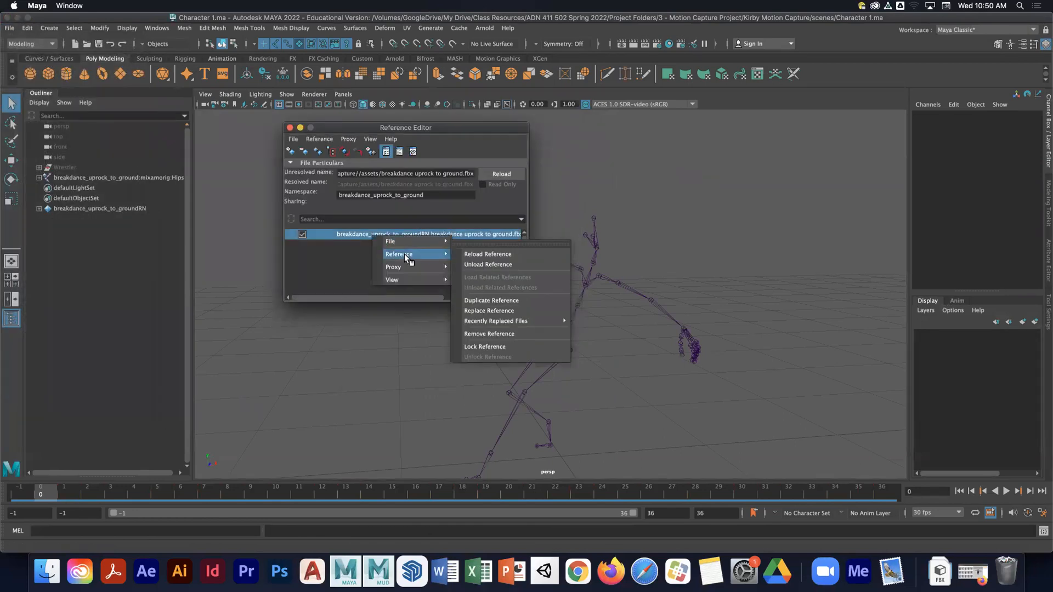
pyautogui.click(497, 311)
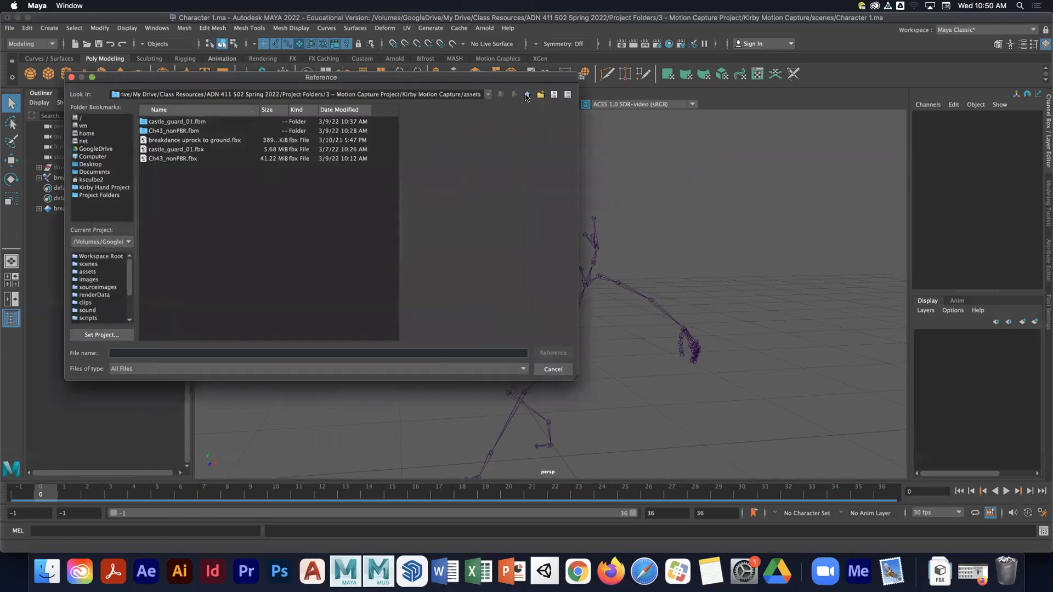
pyautogui.click(527, 94)
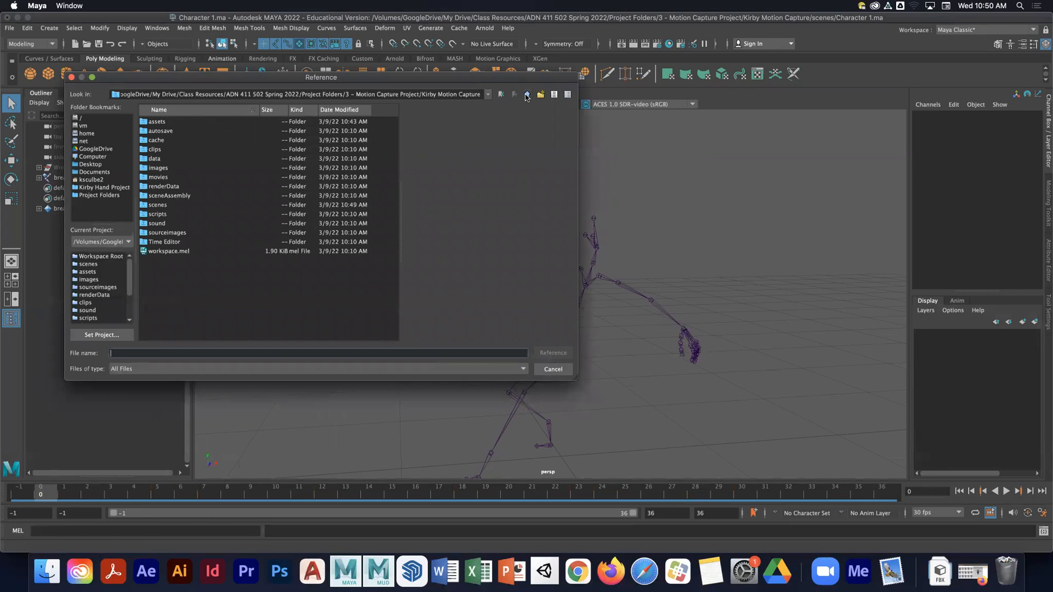
pyautogui.doubleClick(164, 206)
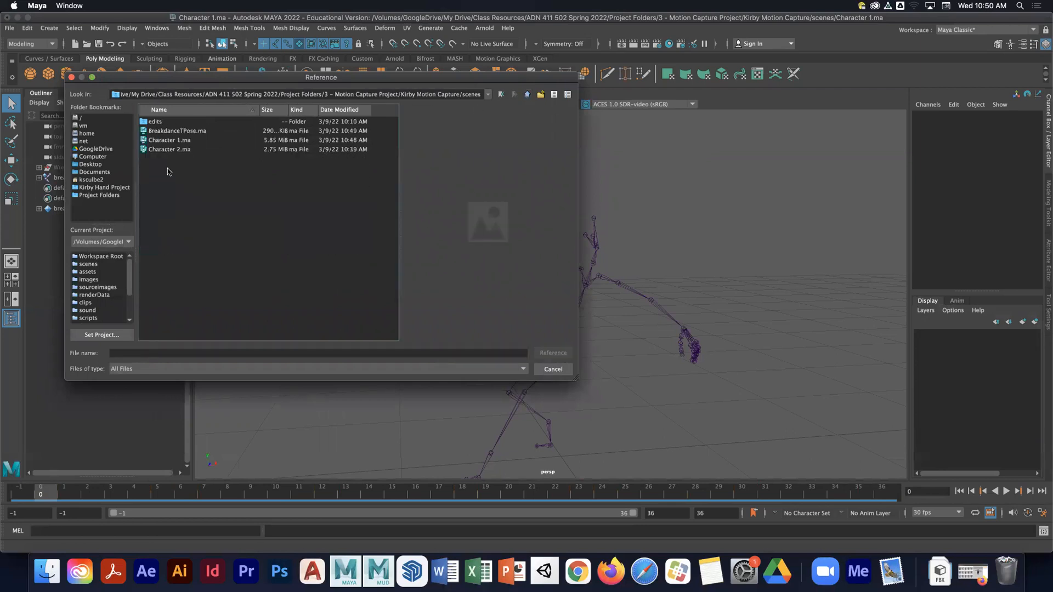
pyautogui.click(181, 130)
pyautogui.click(553, 352)
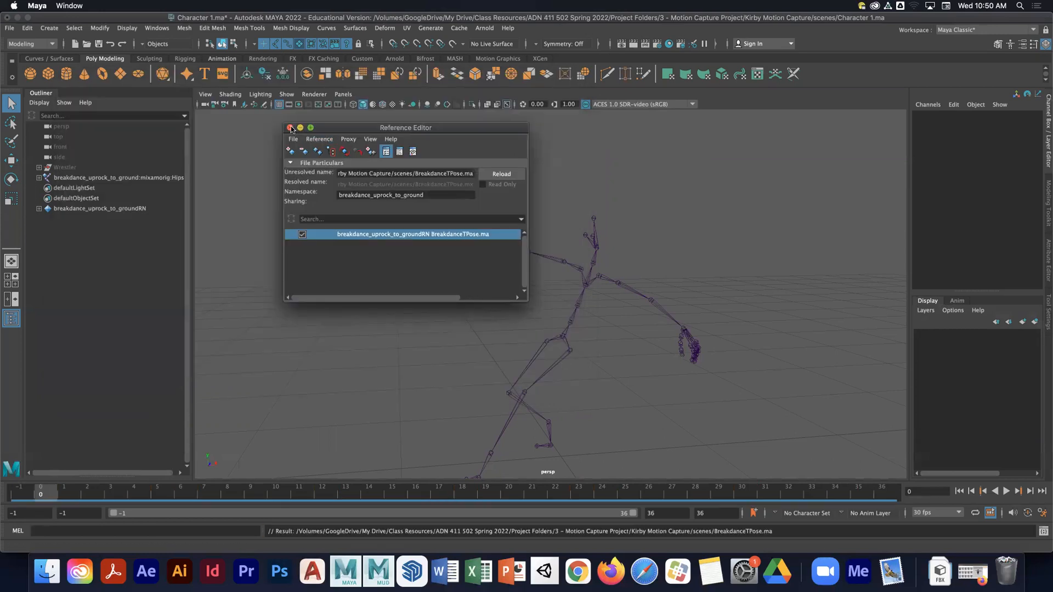
pyautogui.click(290, 127)
# - At frame -1, open Human IK and lock the Breakdance1 skeleton definition
pyautogui.click(29, 492)
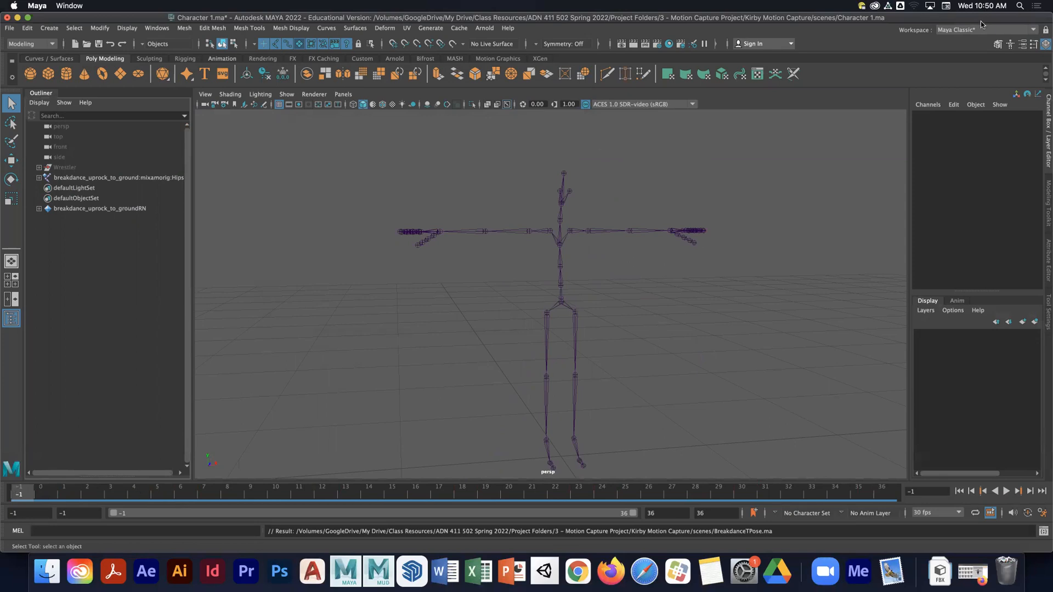
pyautogui.click(1010, 43)
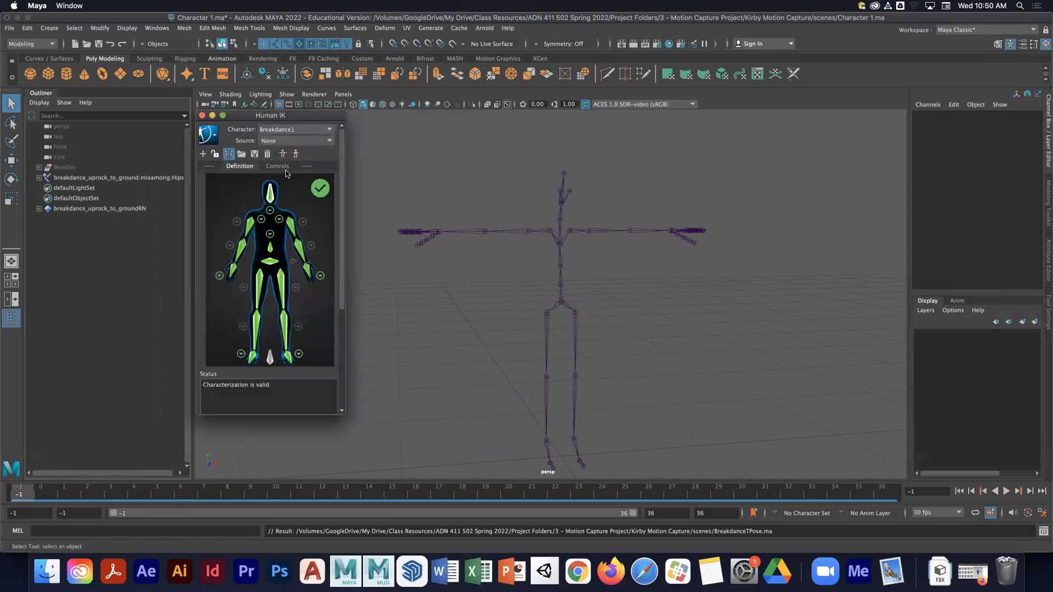
pyautogui.moveTo(199, 118); pyautogui.dragTo(79, 121)
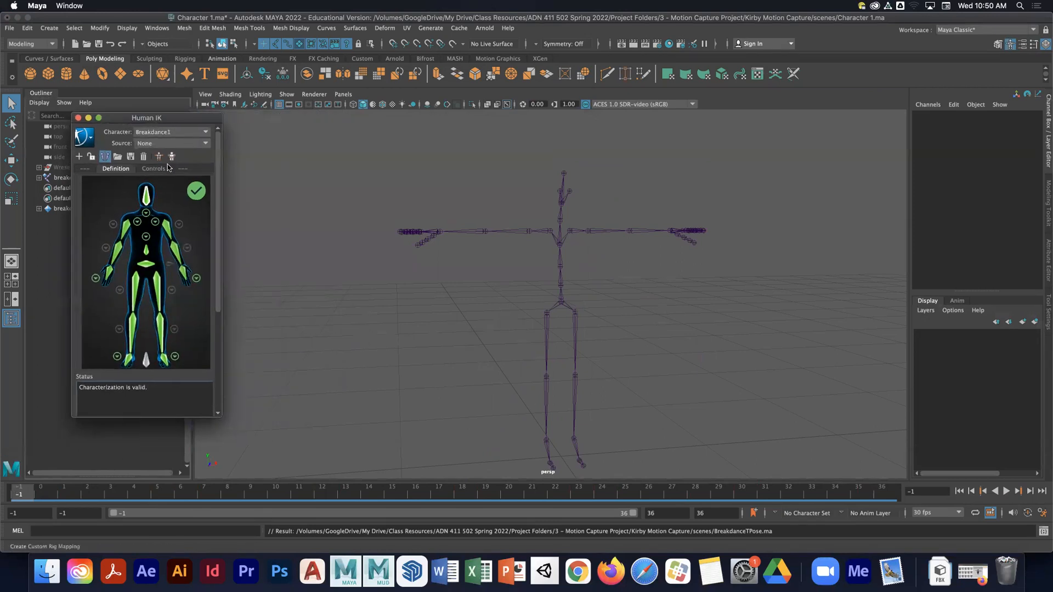
pyautogui.click(23, 497)
pyautogui.click(40, 495)
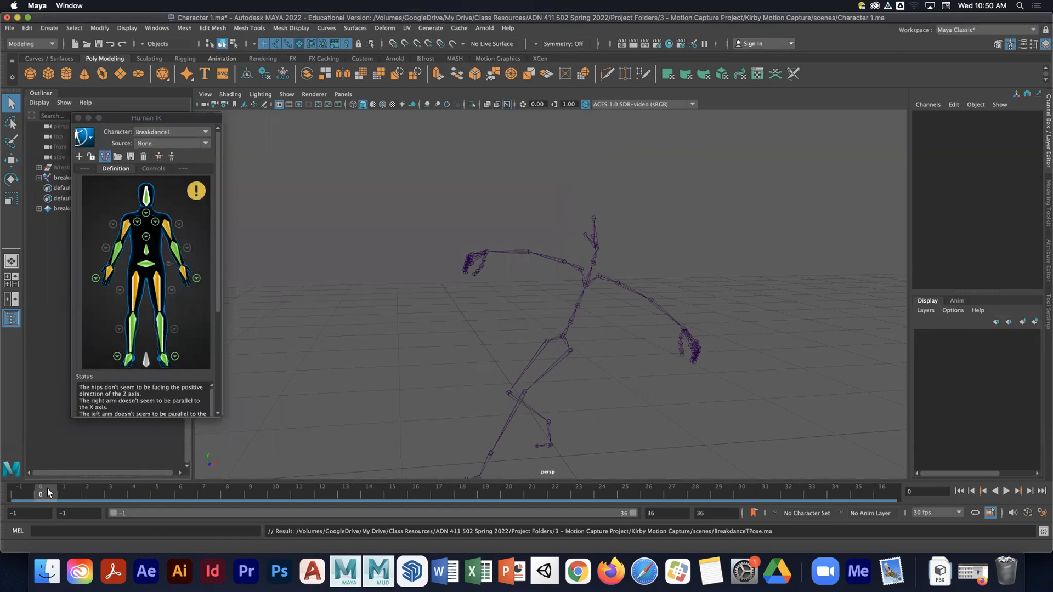
pyautogui.click(25, 493)
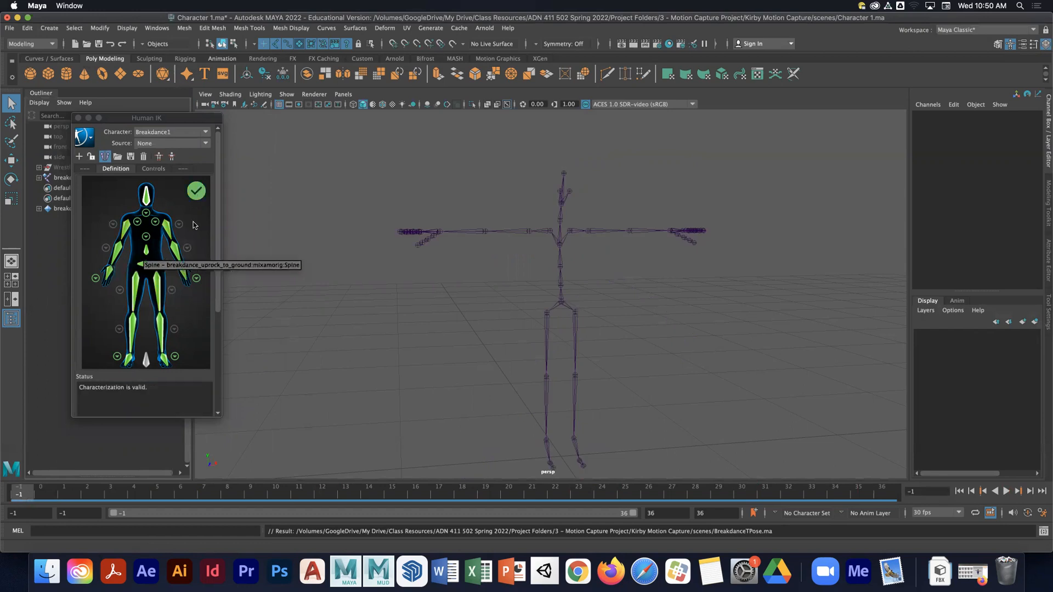
pyautogui.click(90, 157)
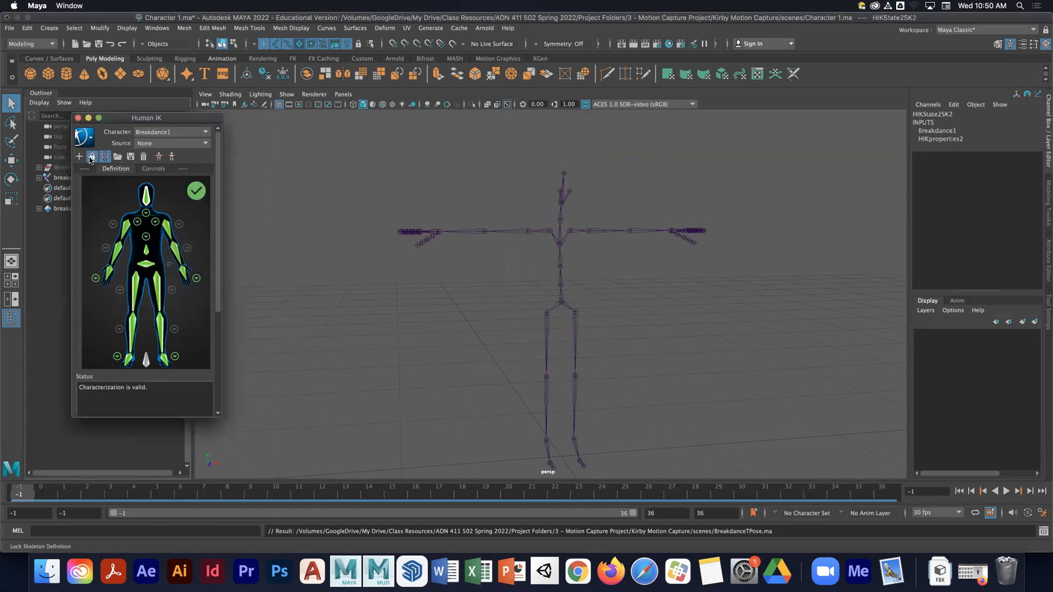
# - Set the playback range start to frame 0
pyautogui.moveTo(31, 490)
pyautogui.mouseDown()
pyautogui.moveTo(239, 499)
pyautogui.moveTo(41, 492)
pyautogui.mouseUp()
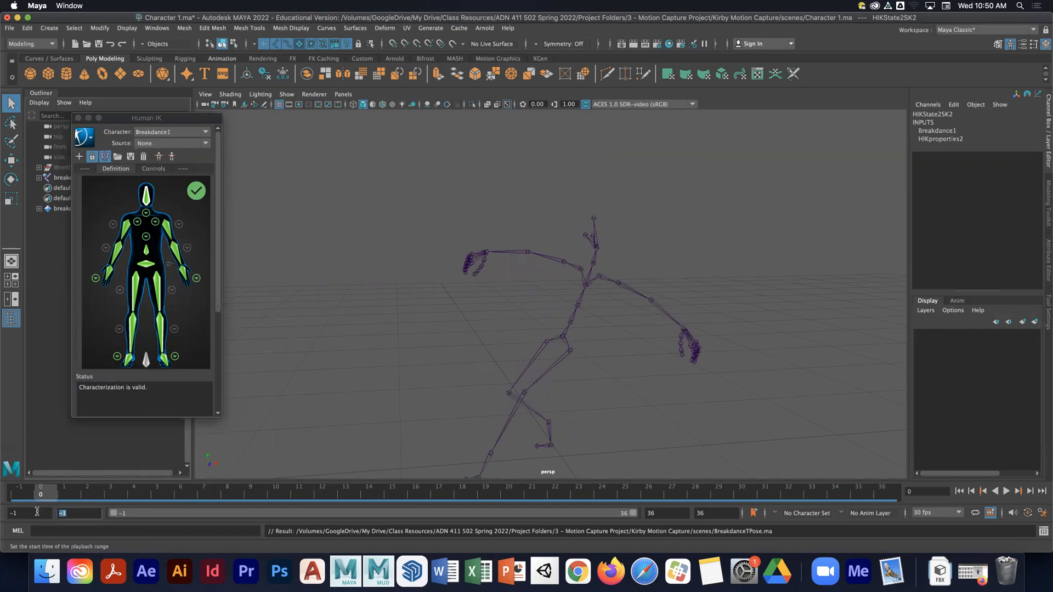
pyautogui.doubleClick(8, 515)
pyautogui.write('0')
pyautogui.press('Return')
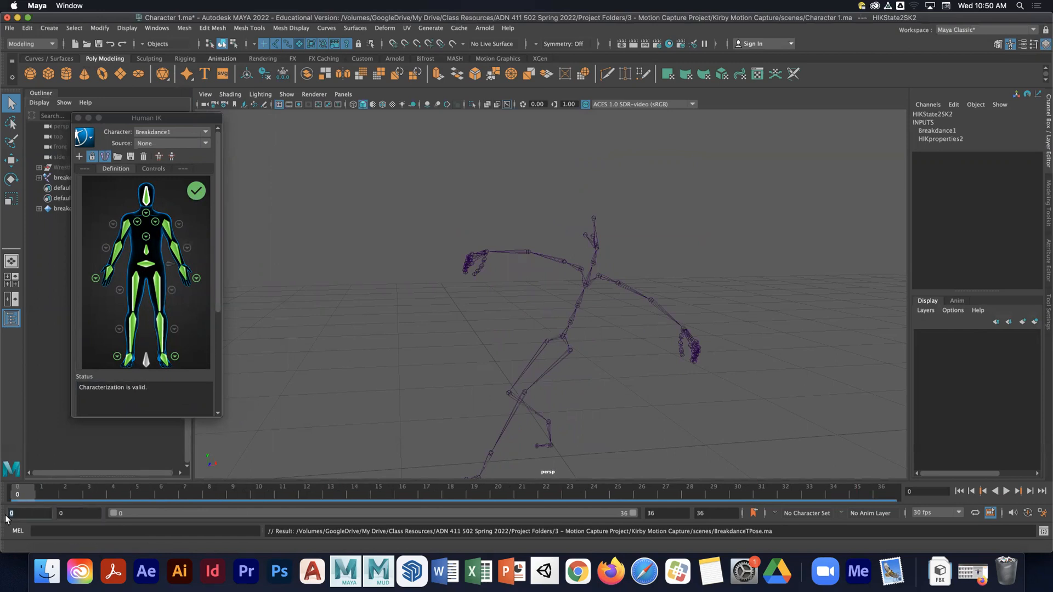
# - Switch the Human IK character to Billy
pyautogui.click(165, 133)
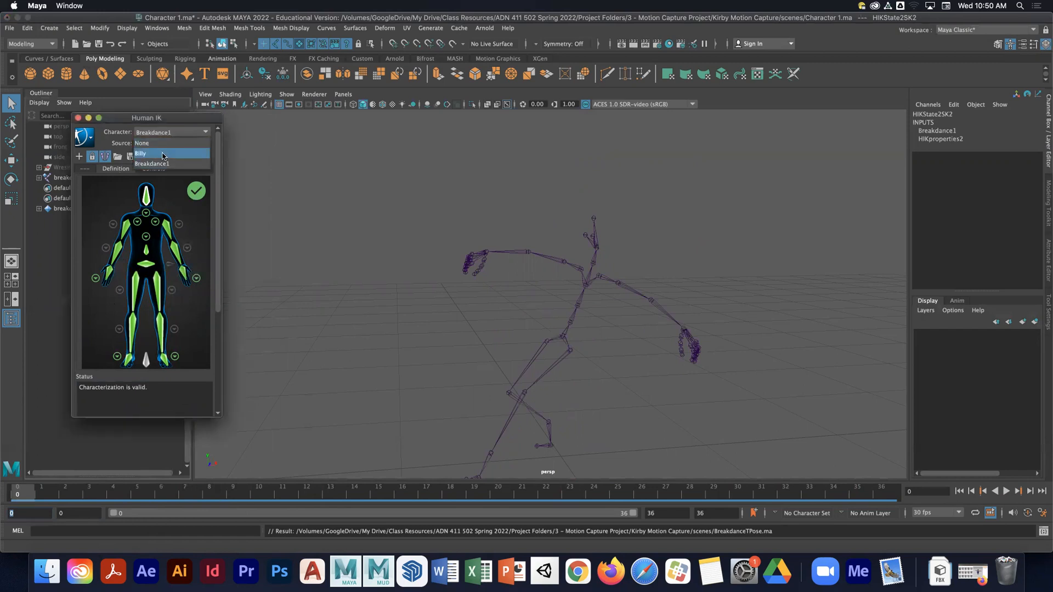
pyautogui.click(162, 154)
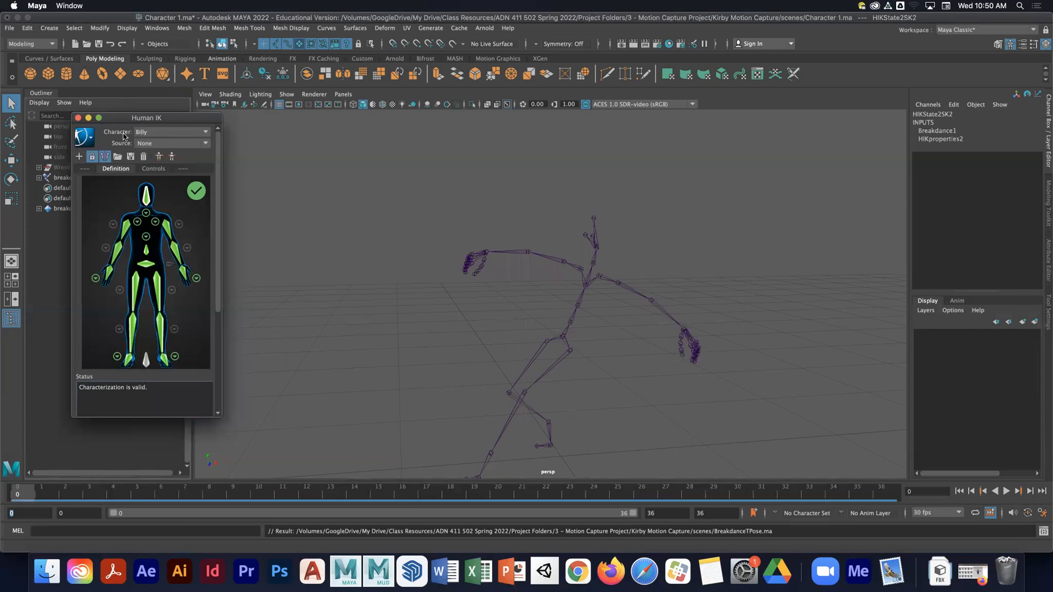
pyautogui.moveTo(151, 119); pyautogui.dragTo(198, 122)
# - Unhide the Wrestler character and hide the breakdance mocap skeleton
pyautogui.click(74, 167)
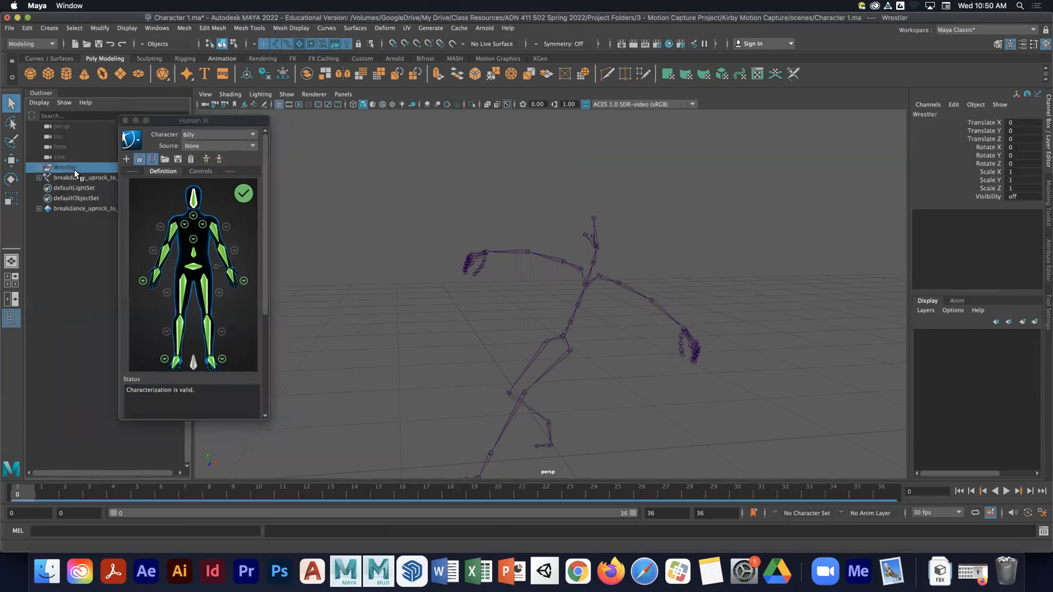
pyautogui.hotkey('shift', 'h')
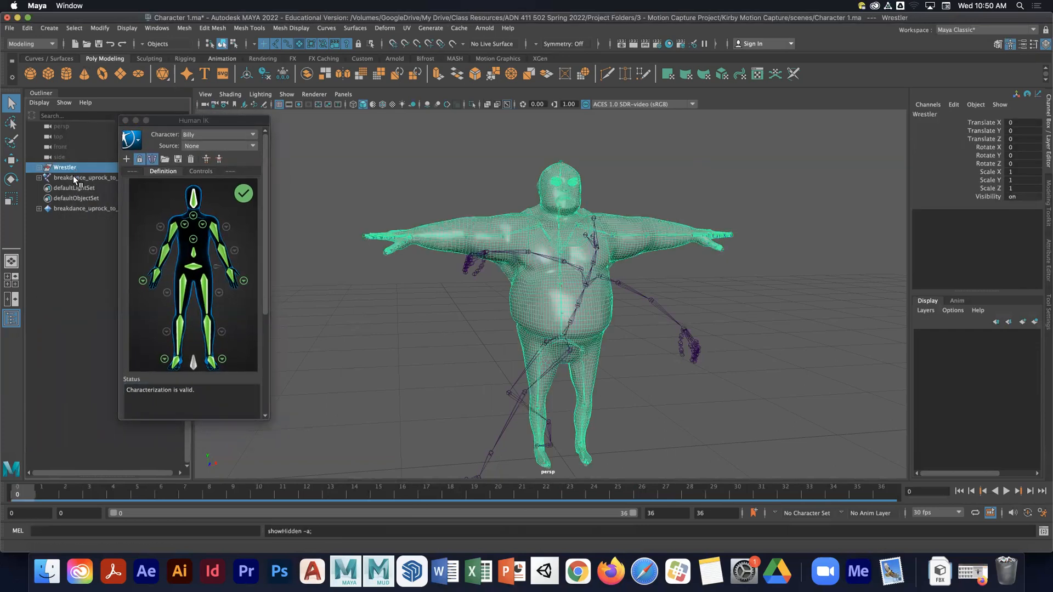
pyautogui.click(74, 179)
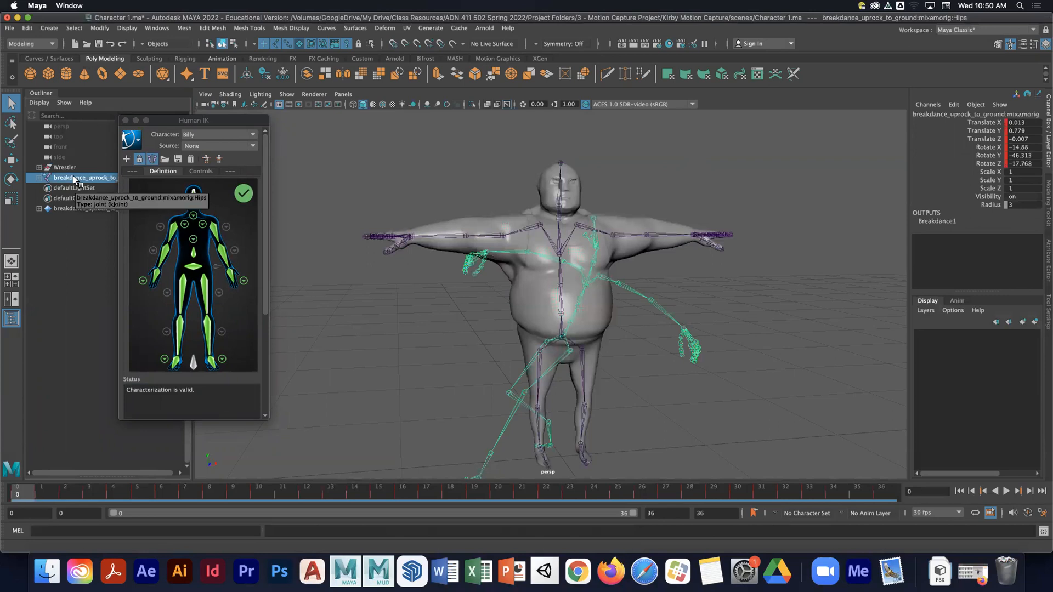
pyautogui.hotkey('ctrl', 'h')
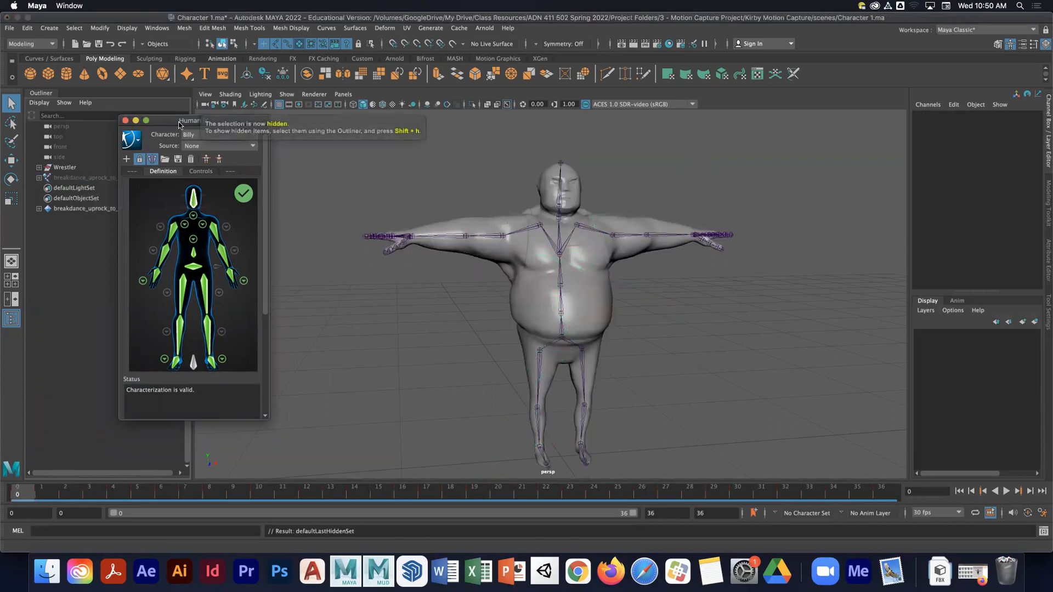
# - Set Billy's Human IK source to Breakdance1 and play back the retargeted animation
pyautogui.moveTo(179, 124); pyautogui.dragTo(133, 122)
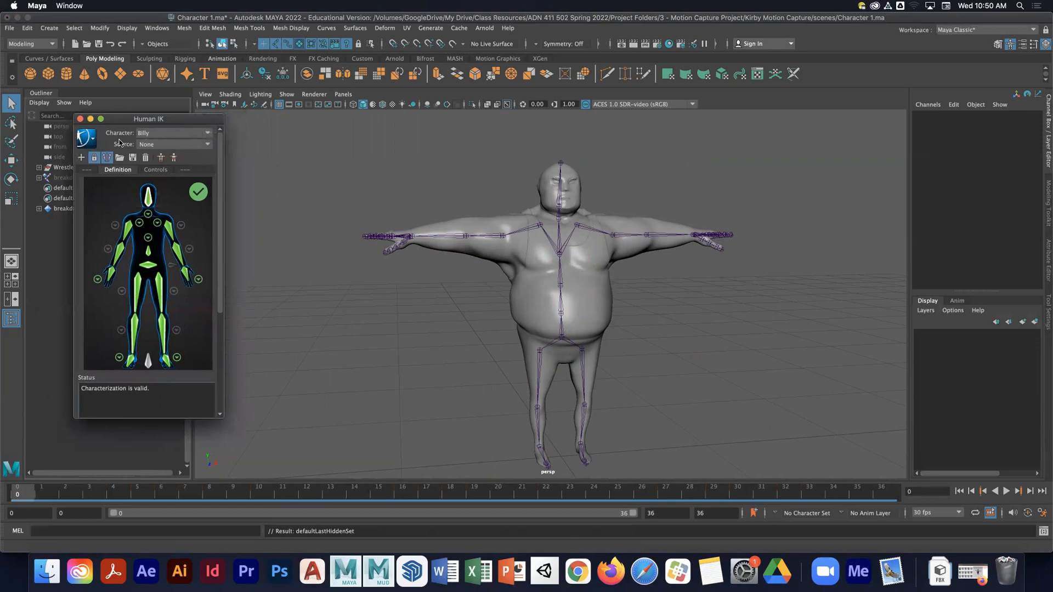
pyautogui.click(156, 143)
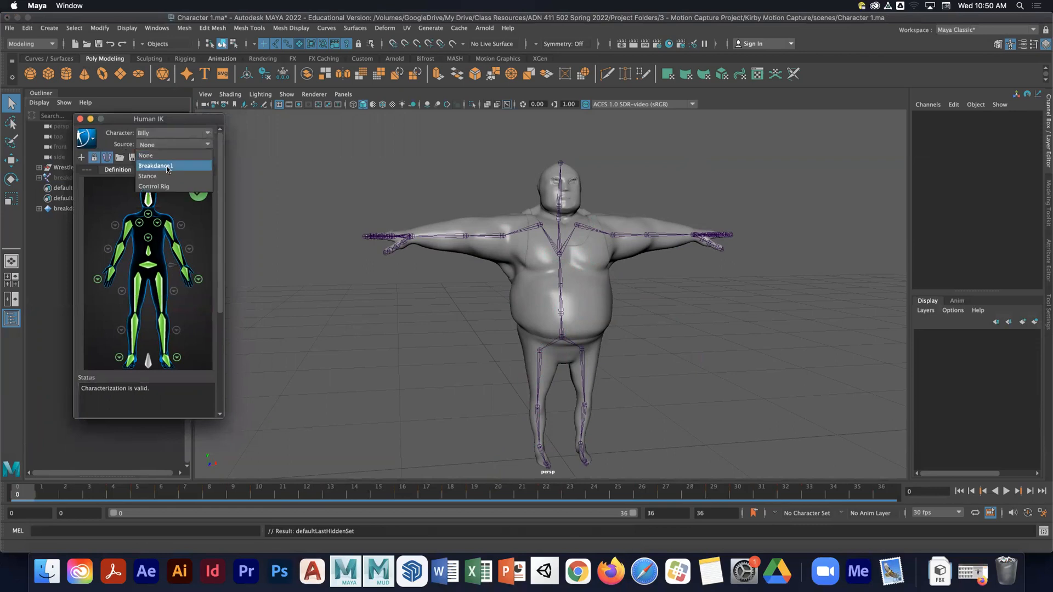
pyautogui.click(167, 165)
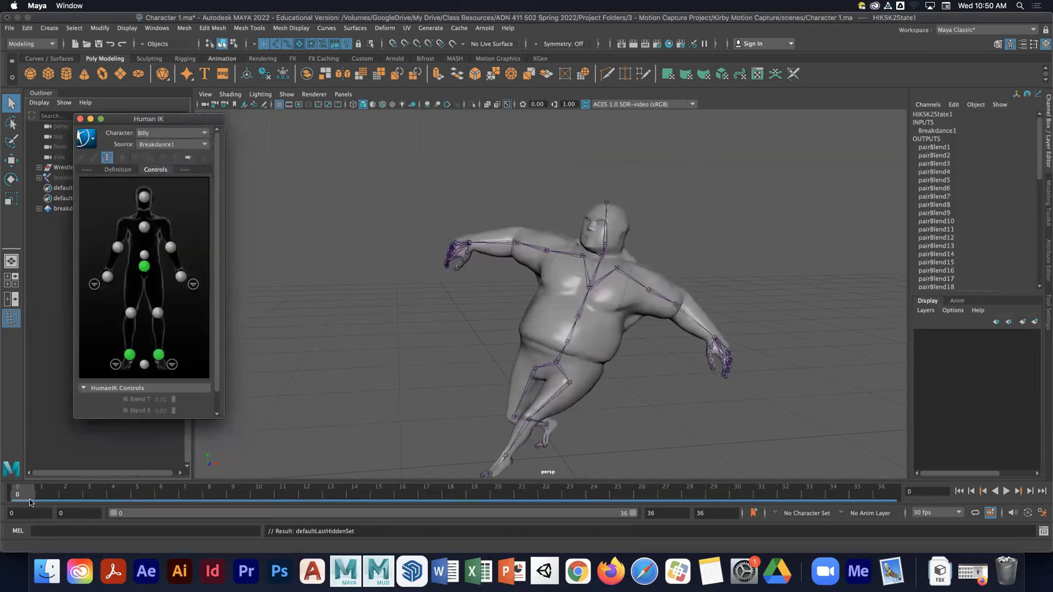
pyautogui.moveTo(80, 491); pyautogui.dragTo(19, 470)
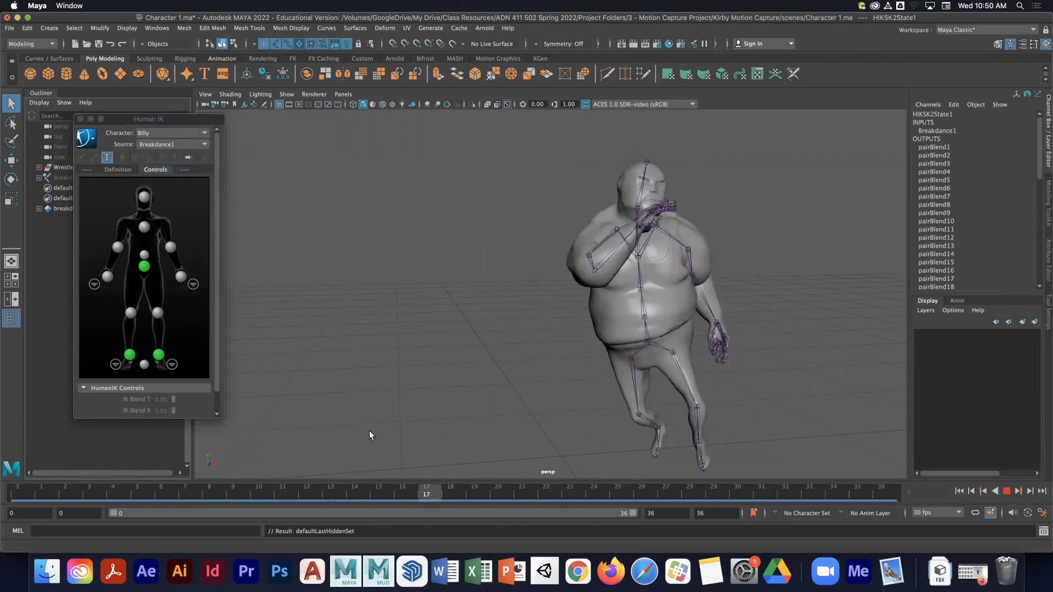
pyautogui.press('Escape')
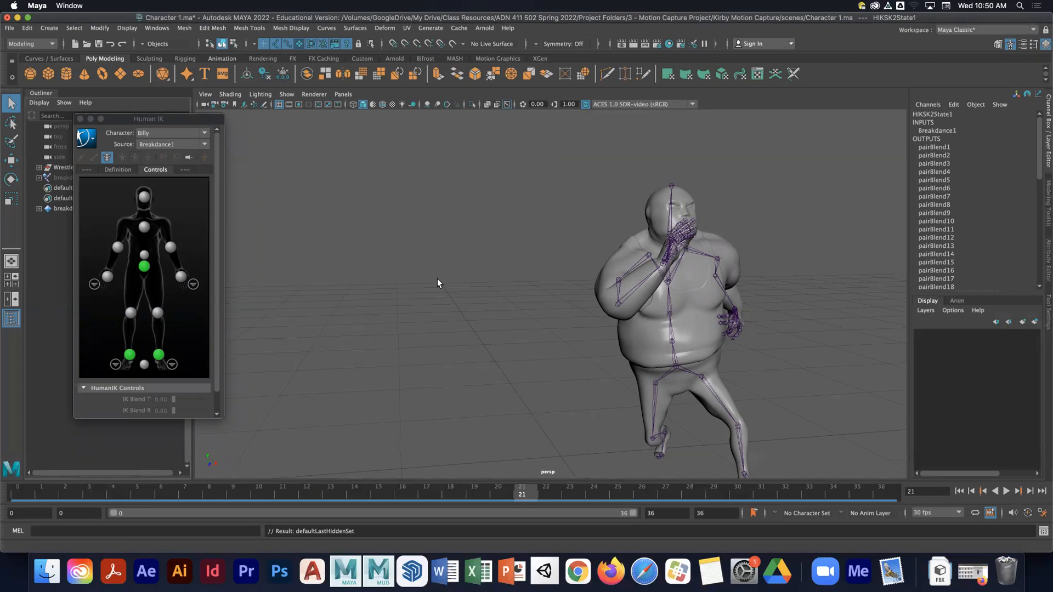
# - Clear Billy's Human IK source and reapply Breakdance1 as the source at frame 0
pyautogui.moveTo(154, 121); pyautogui.dragTo(212, 121)
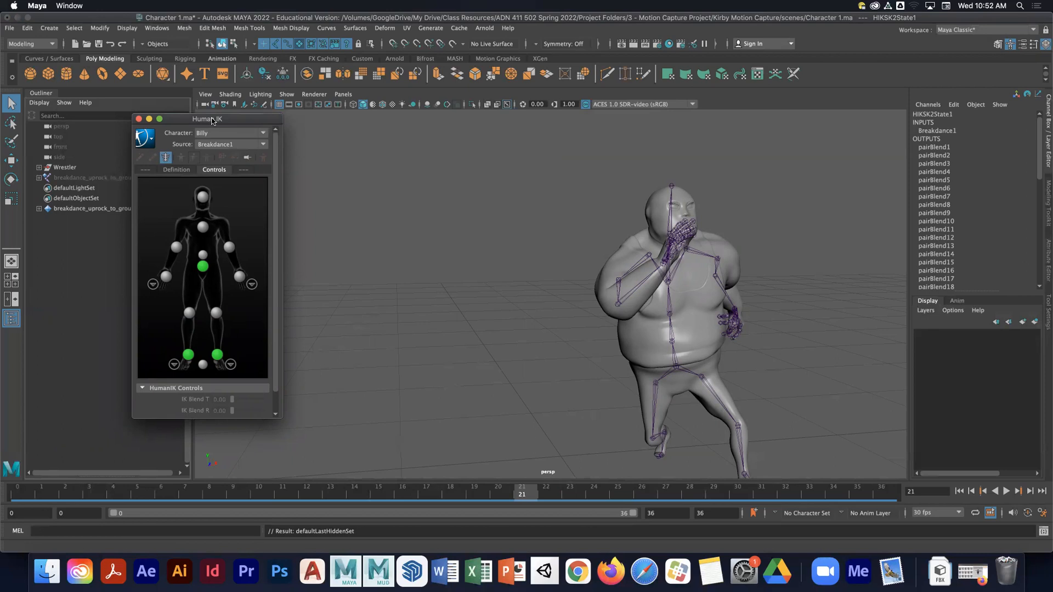
pyautogui.moveTo(213, 121); pyautogui.dragTo(291, 120)
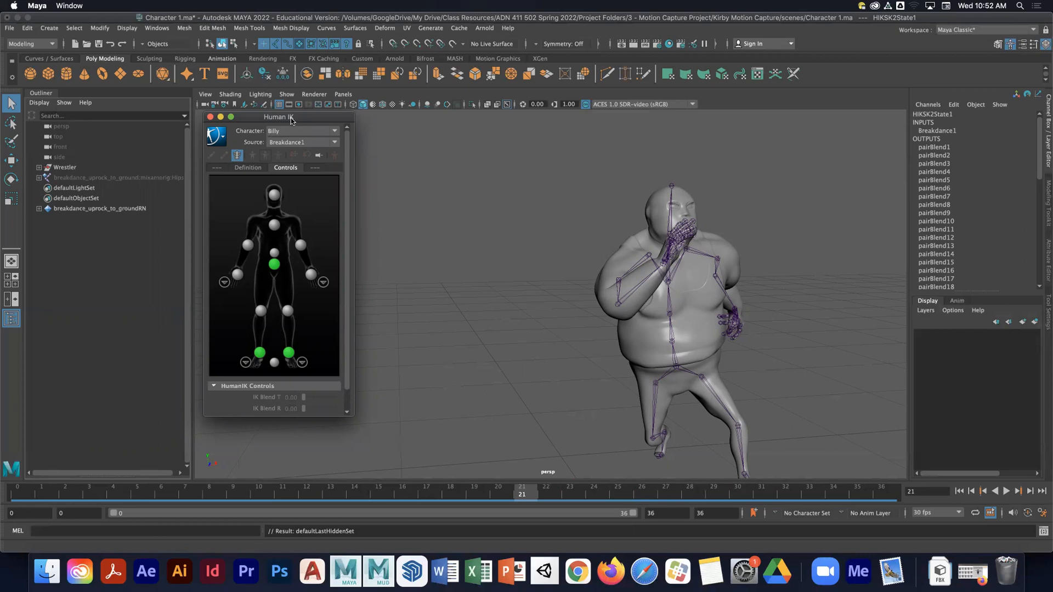
pyautogui.click(248, 167)
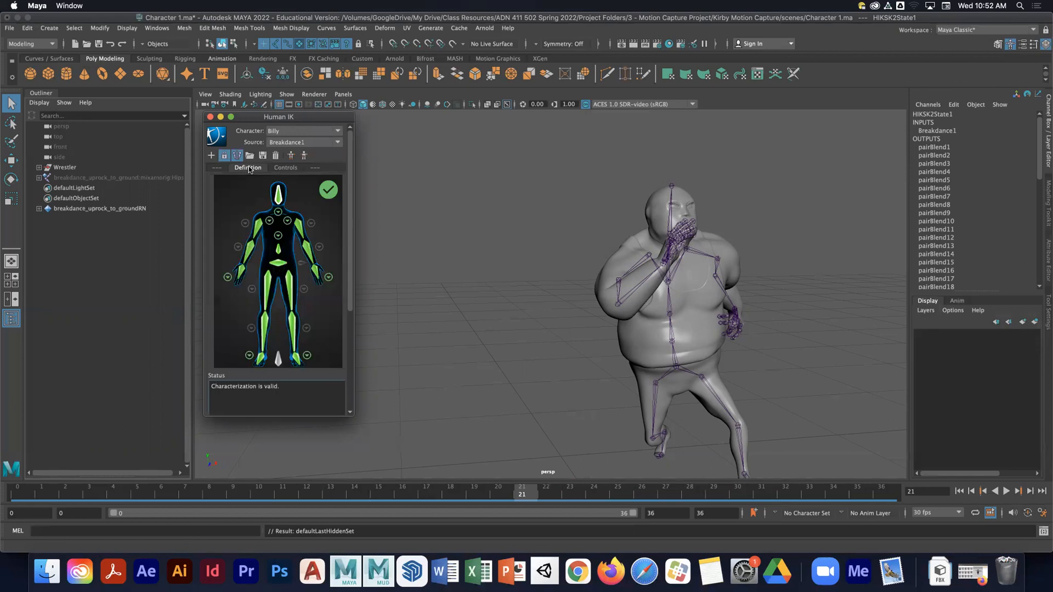
pyautogui.click(296, 142)
pyautogui.click(296, 155)
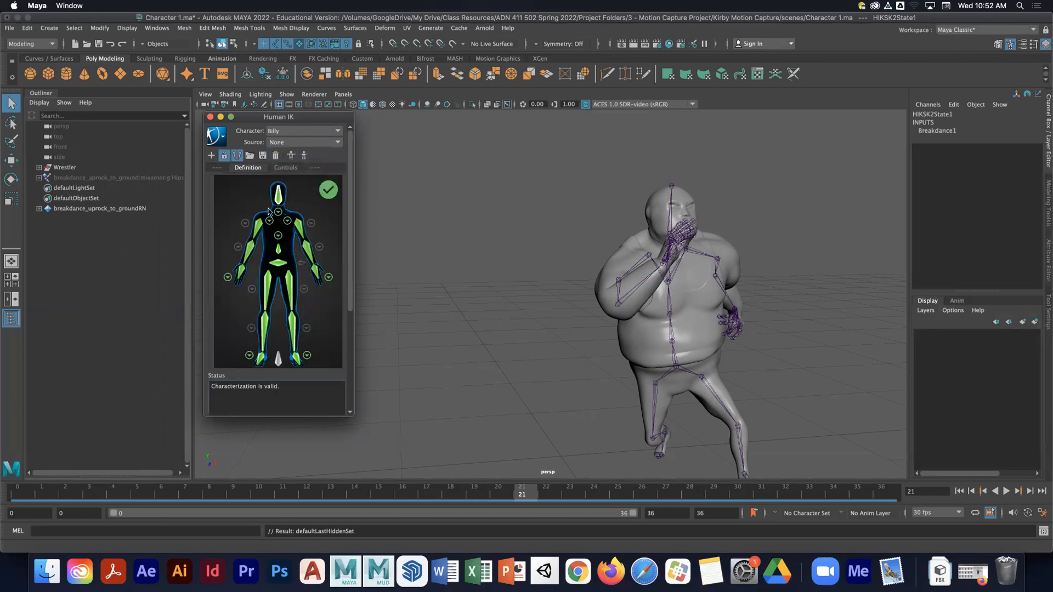
pyautogui.moveTo(57, 493); pyautogui.dragTo(15, 491)
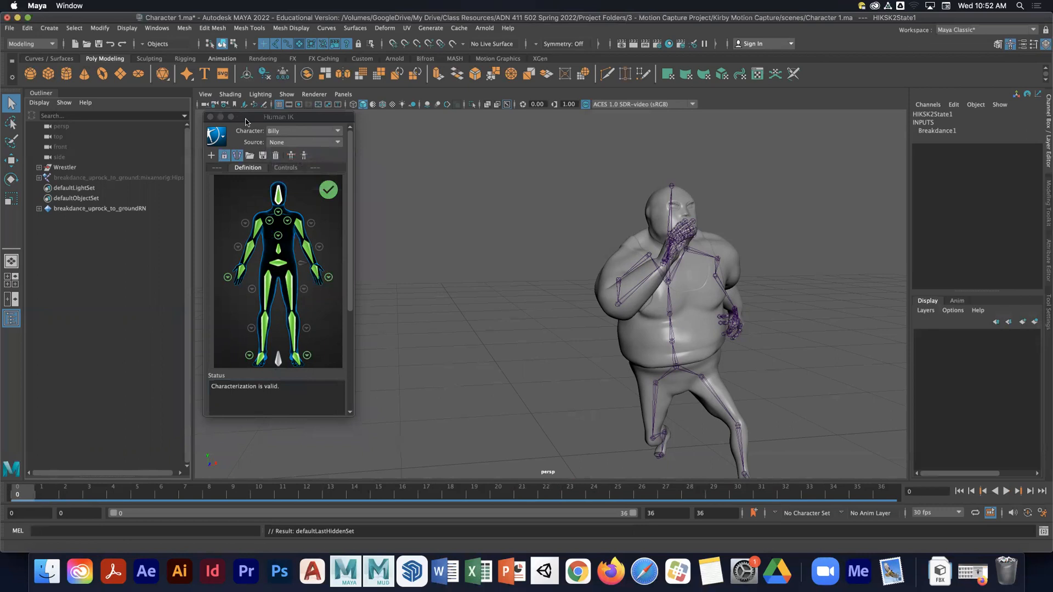
pyautogui.click(302, 143)
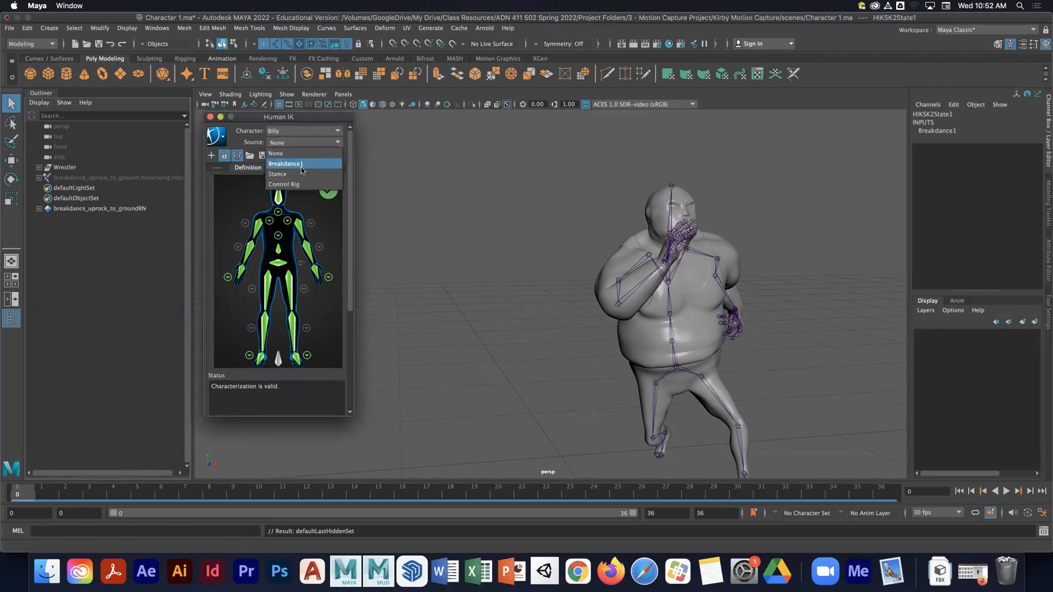
pyautogui.click(293, 165)
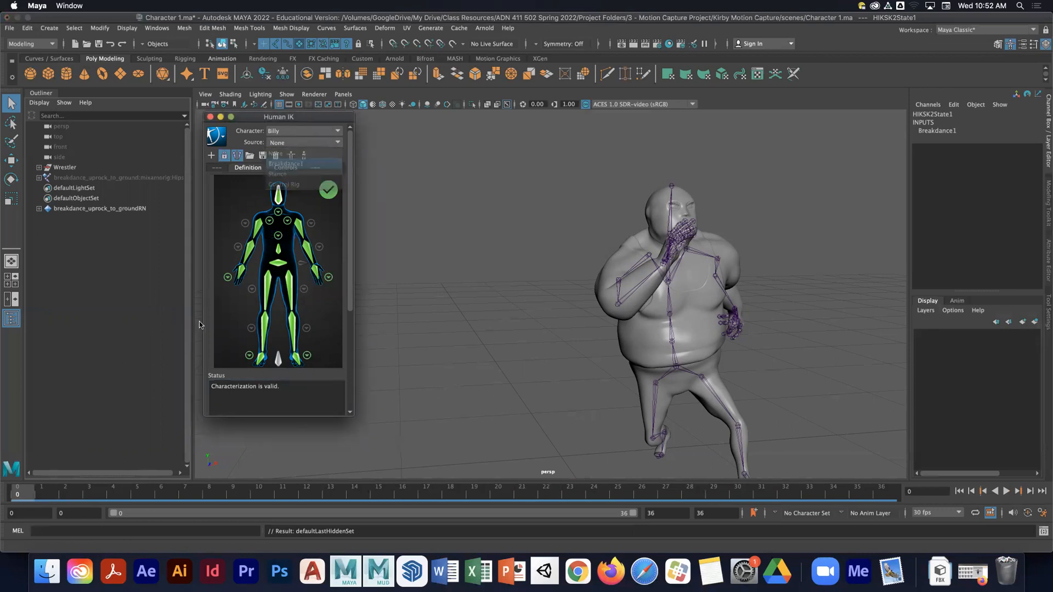
# - Set the animation start time to -1 and go to frame -1
pyautogui.moveTo(71, 513); pyautogui.dragTo(50, 511)
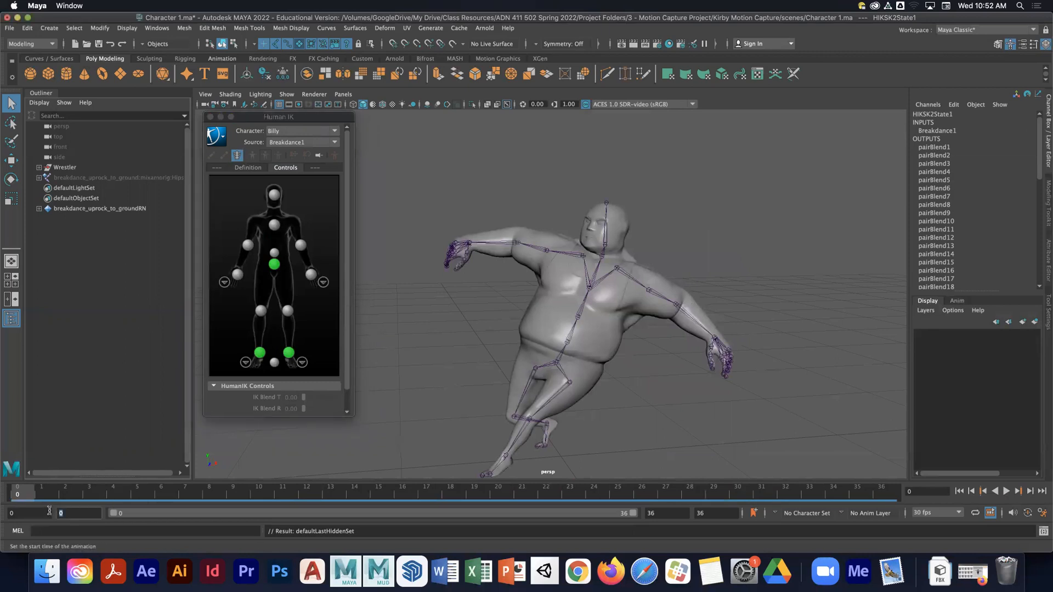
pyautogui.write('-1')
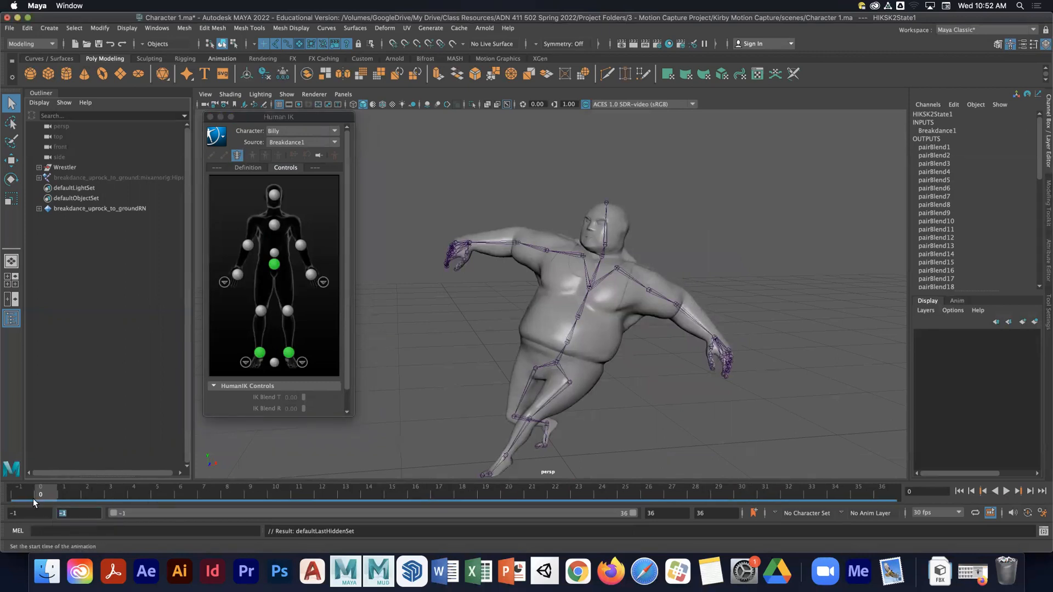
pyautogui.click(20, 494)
# - Set Billy's Human IK source to None and open the Definition tab
pyautogui.click(311, 142)
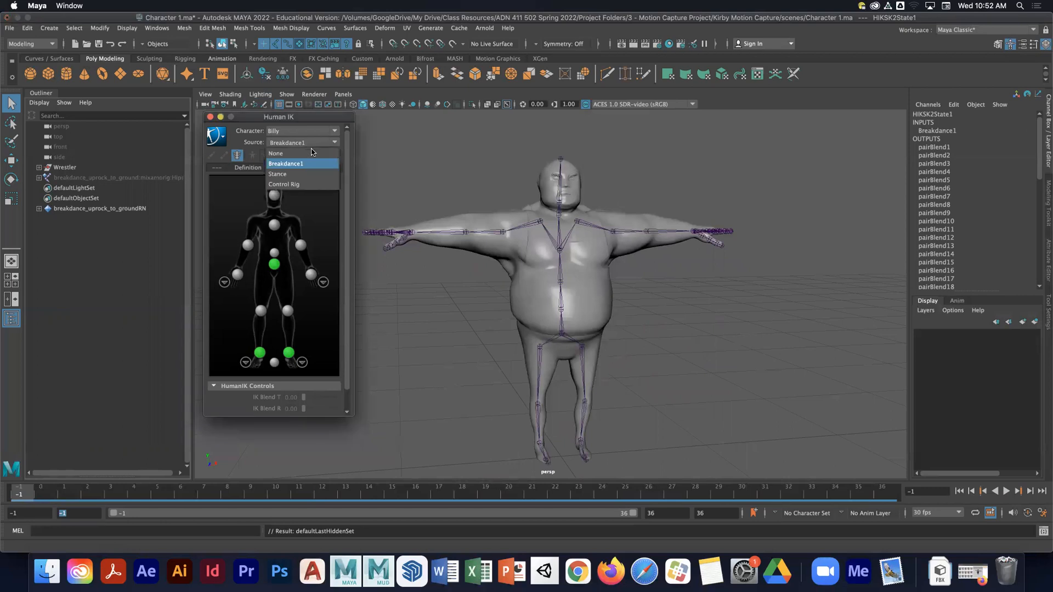
pyautogui.click(312, 153)
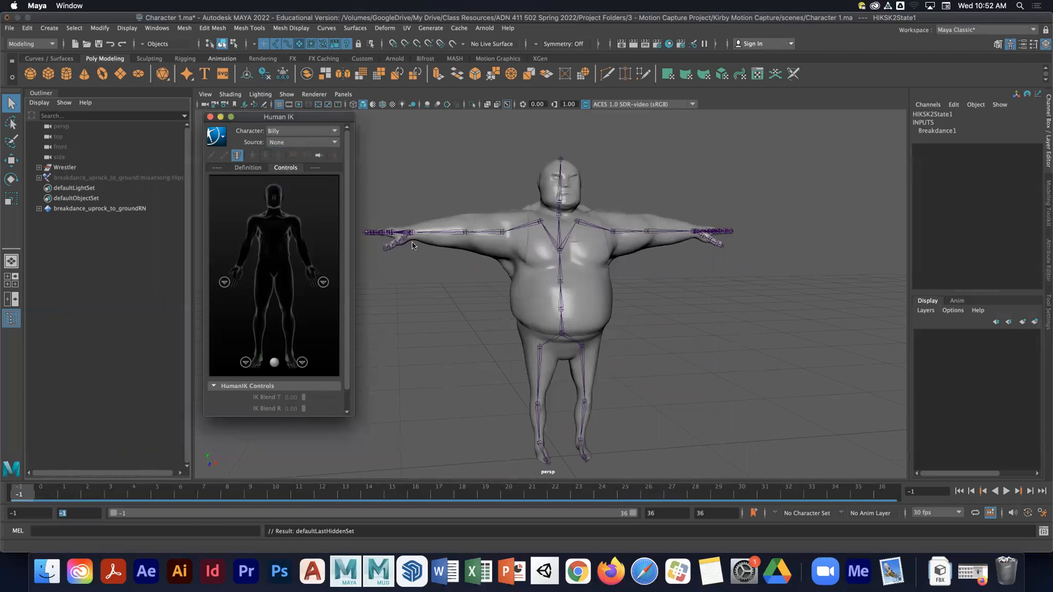
pyautogui.click(257, 168)
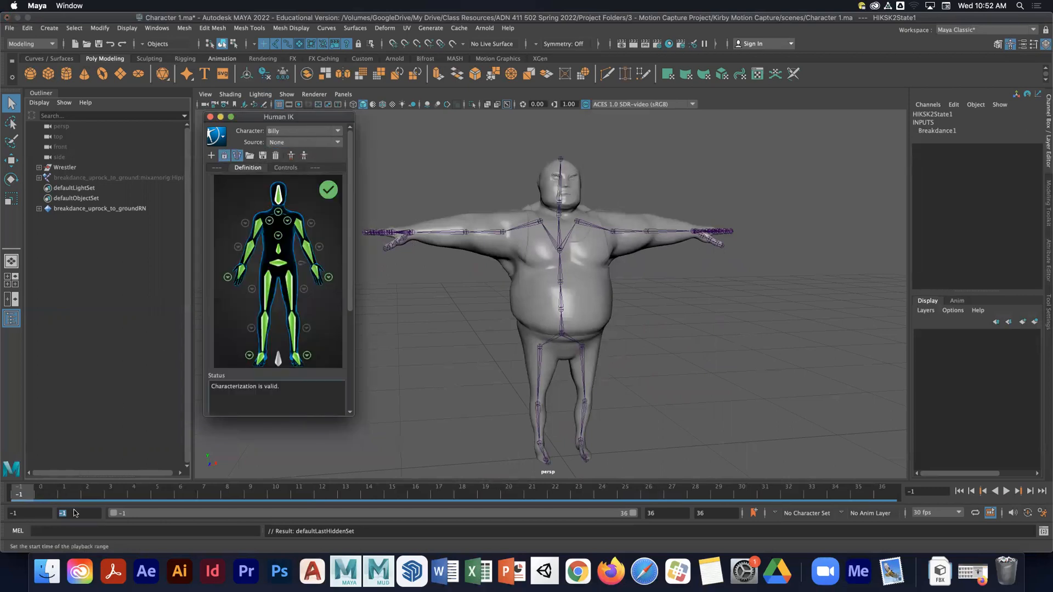
# - Set the playback start frame to 0 and go to frame 0
pyautogui.press('0')
pyautogui.click(76, 513)
pyautogui.write('0')
pyautogui.press('Return')
pyautogui.click(26, 497)
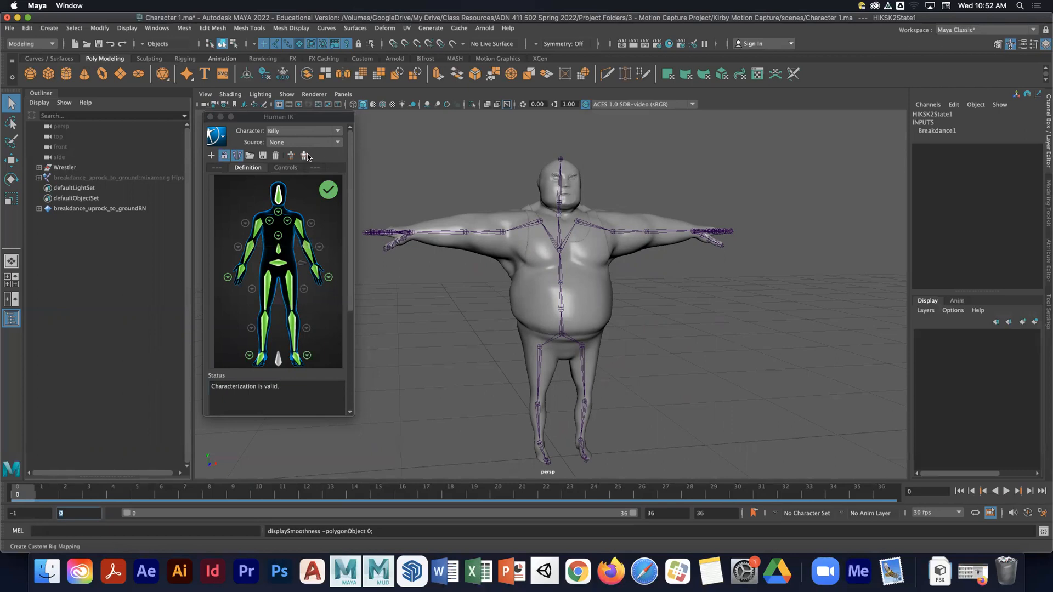
# - Create a Human IK control rig for Billy
pyautogui.moveTo(314, 120); pyautogui.dragTo(305, 120)
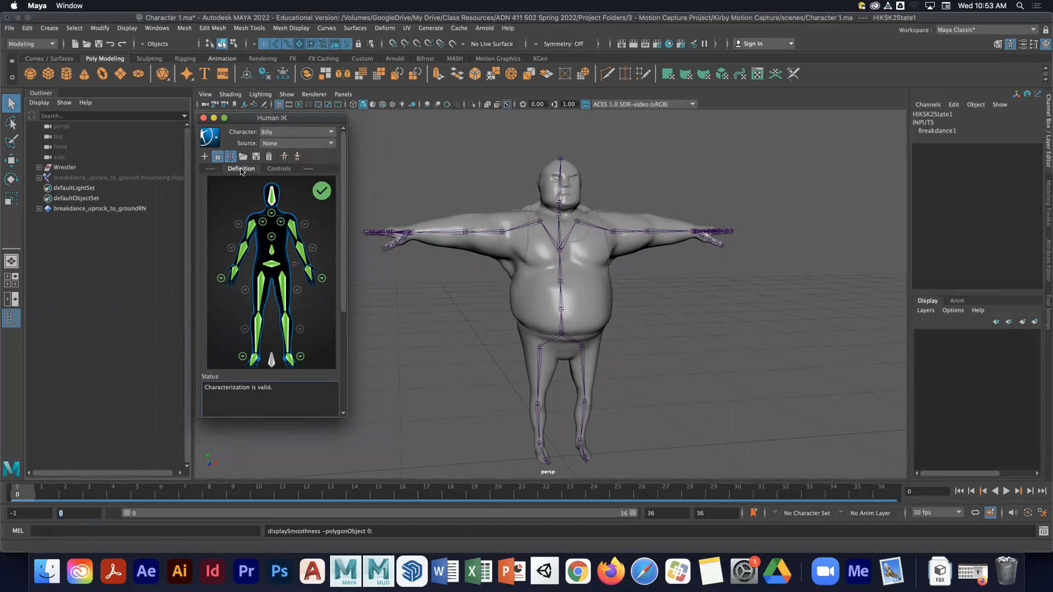
pyautogui.click(278, 169)
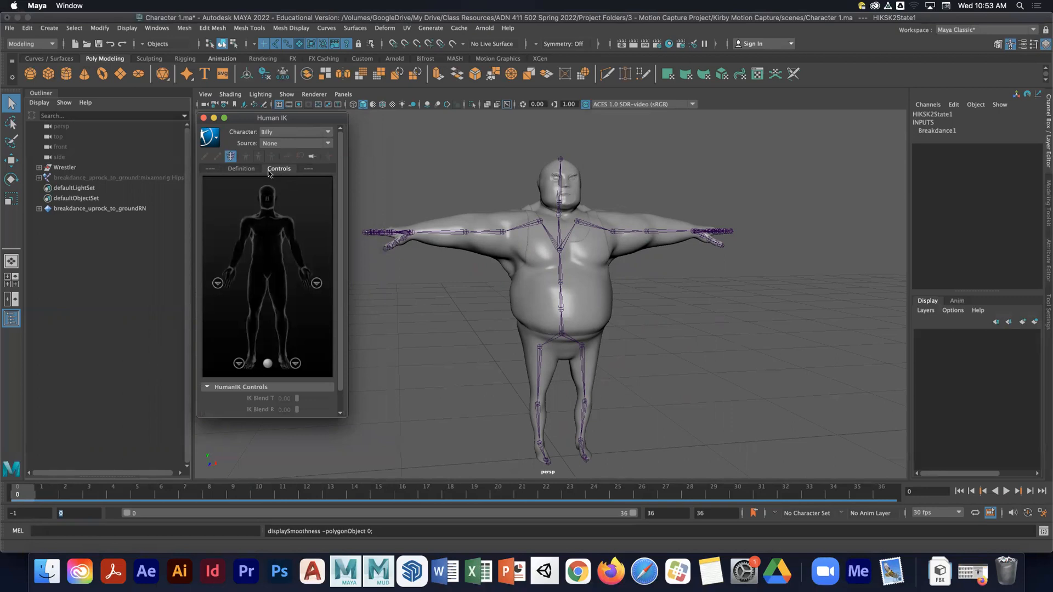
pyautogui.click(247, 170)
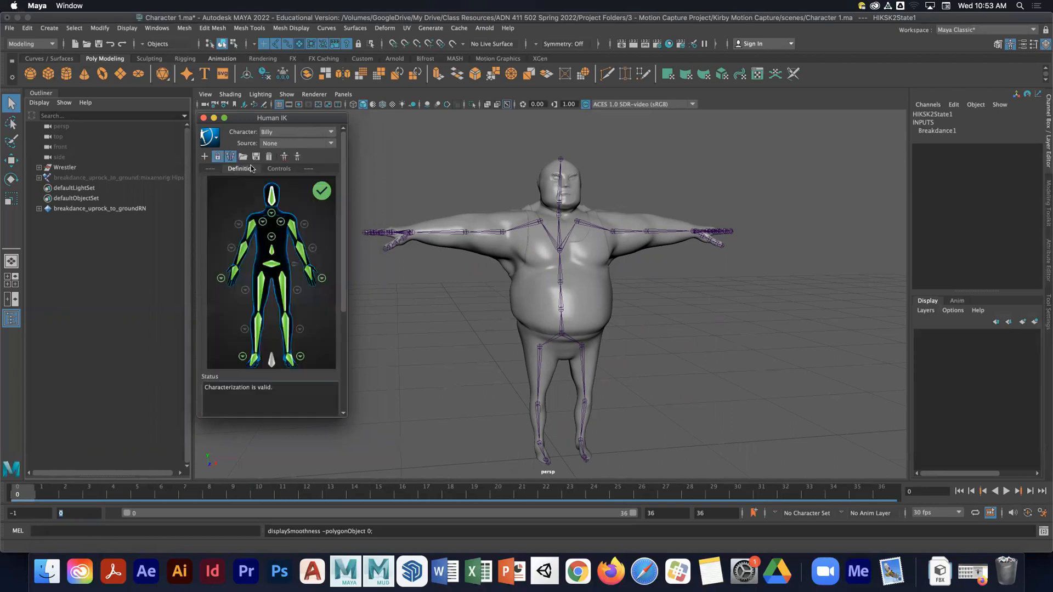
pyautogui.click(282, 160)
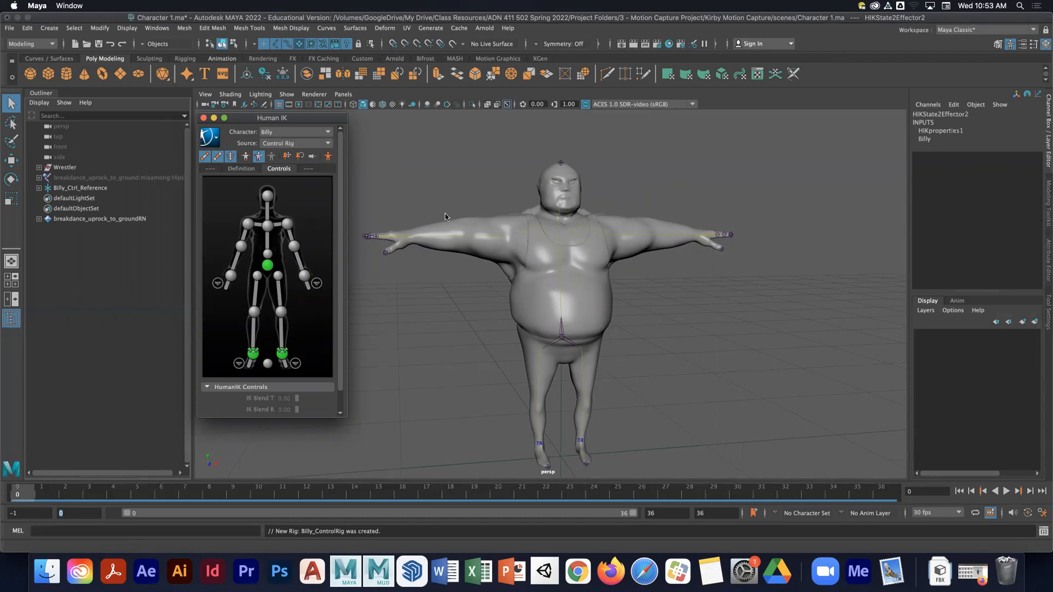
# - Select all of Billy's FK controls and set their Radius to 5, then deselect
pyautogui.moveTo(311, 120); pyautogui.dragTo(310, 118)
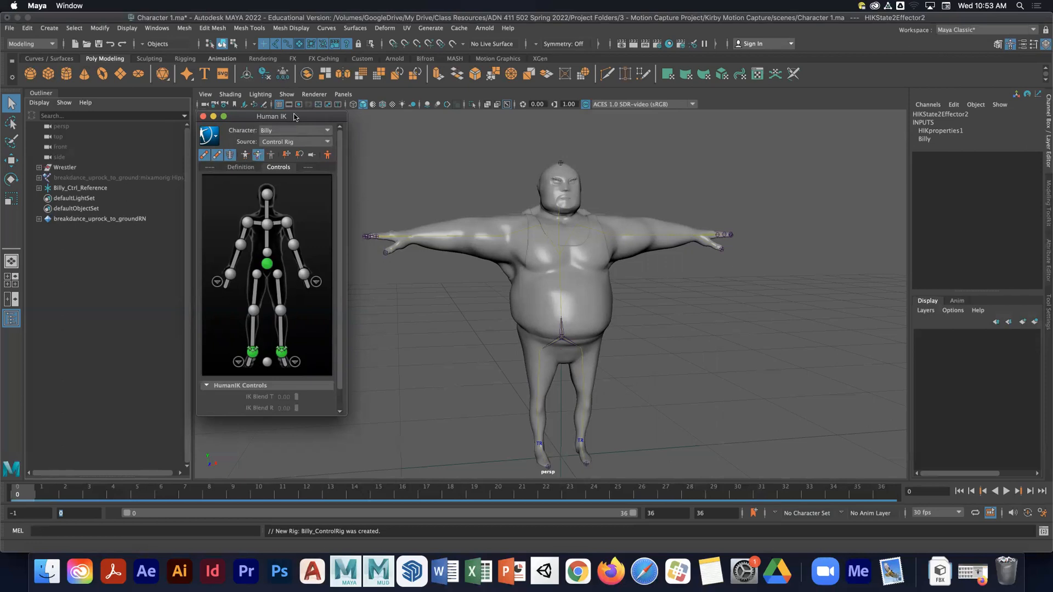
pyautogui.moveTo(295, 117); pyautogui.dragTo(299, 117)
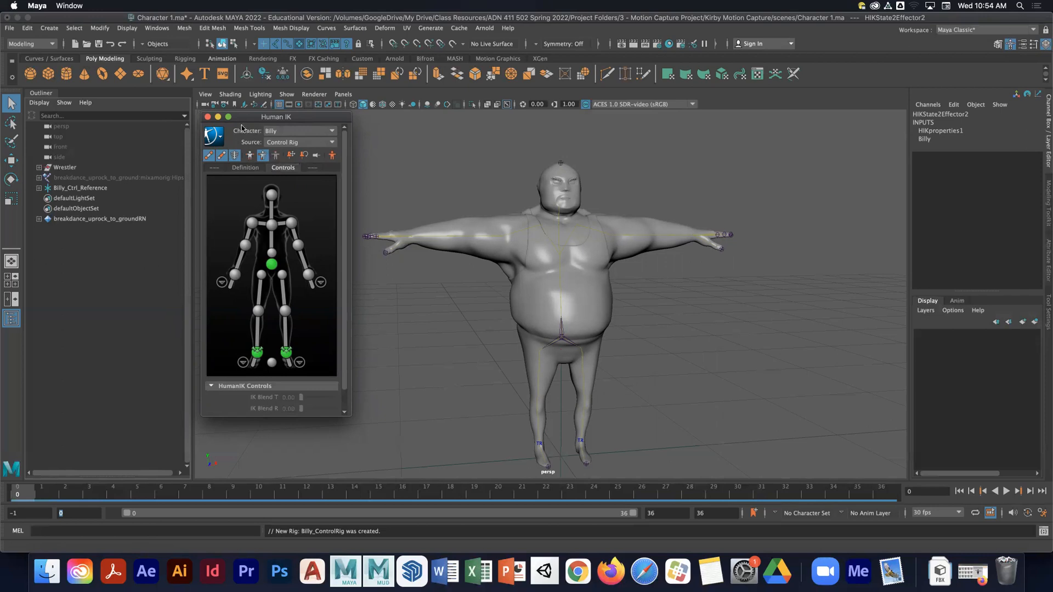
pyautogui.moveTo(254, 123); pyautogui.dragTo(235, 124)
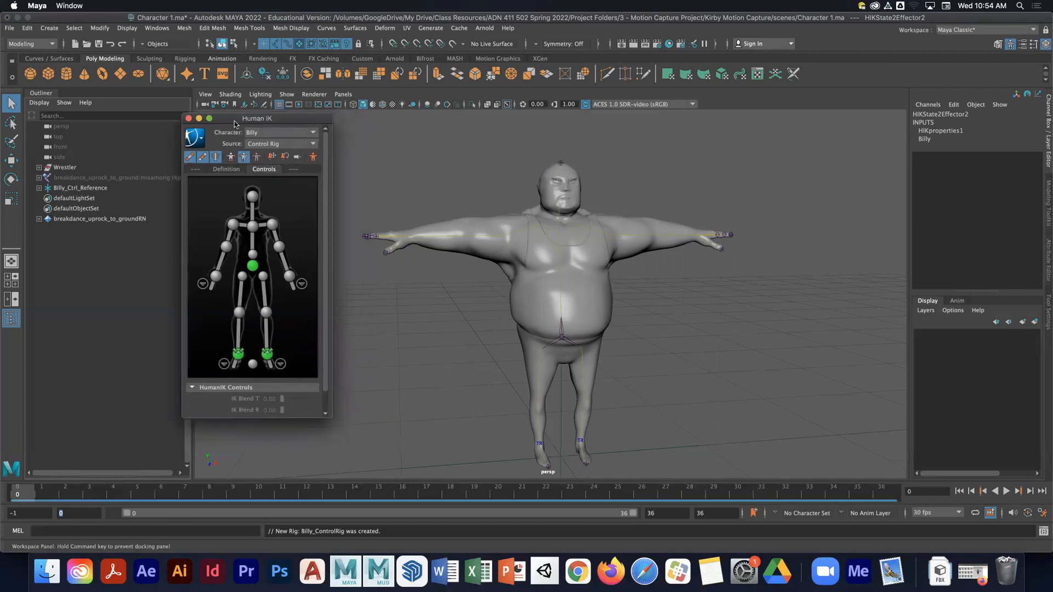
pyautogui.click(194, 137)
pyautogui.moveTo(245, 196)
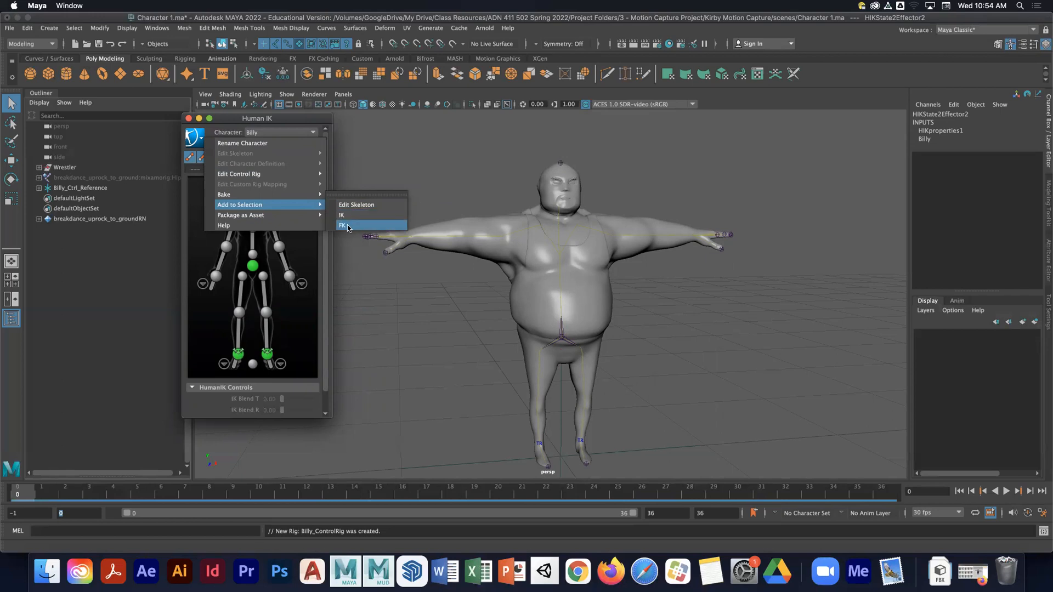
pyautogui.click(348, 226)
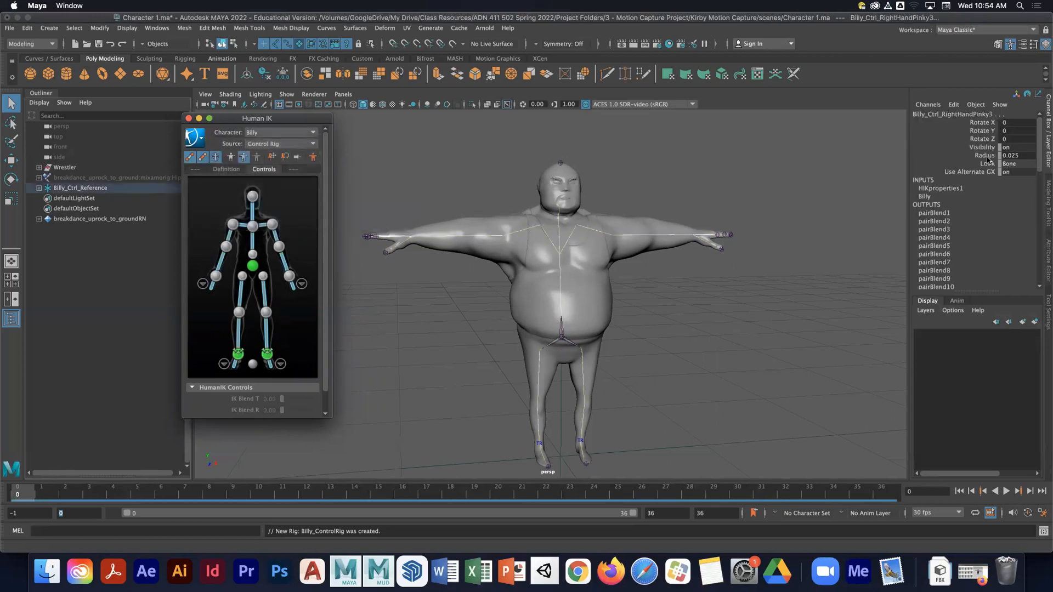
pyautogui.doubleClick(1019, 155)
pyautogui.write('5')
pyautogui.press('Return')
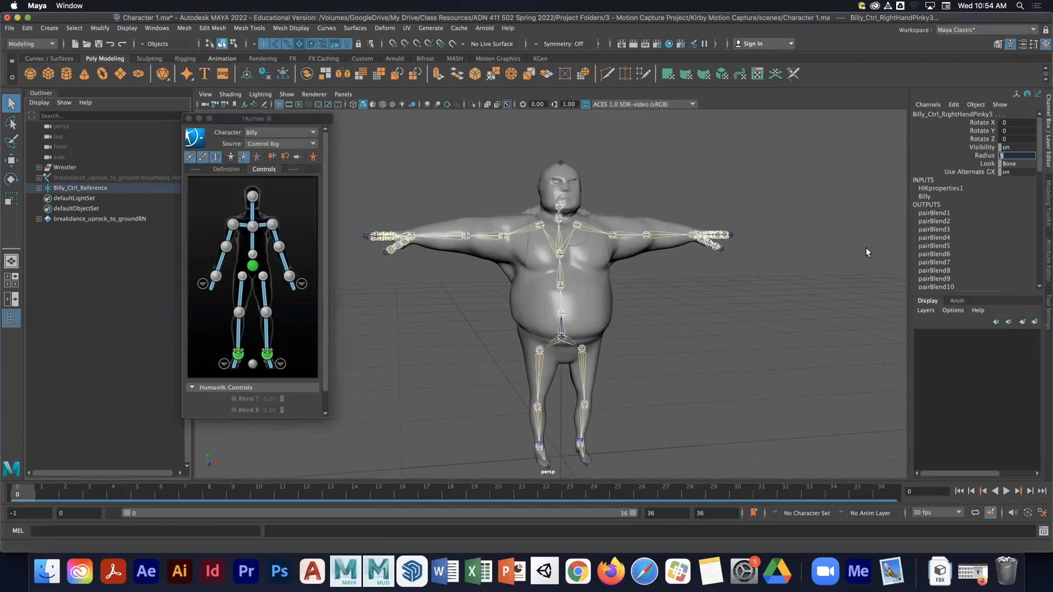
pyautogui.click(697, 278)
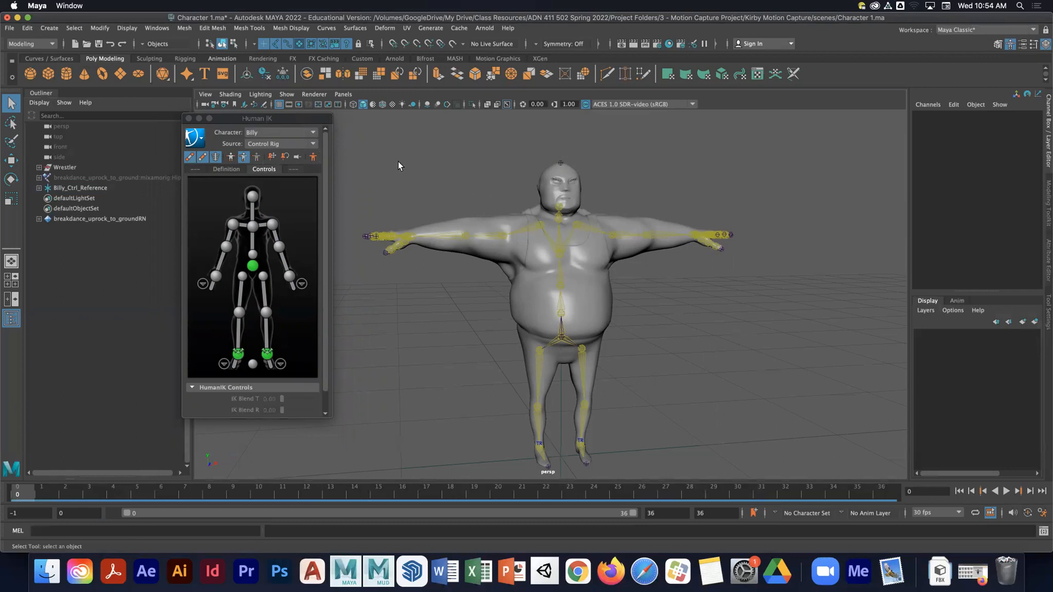
# - Change the control rig look to Box
pyautogui.click(200, 140)
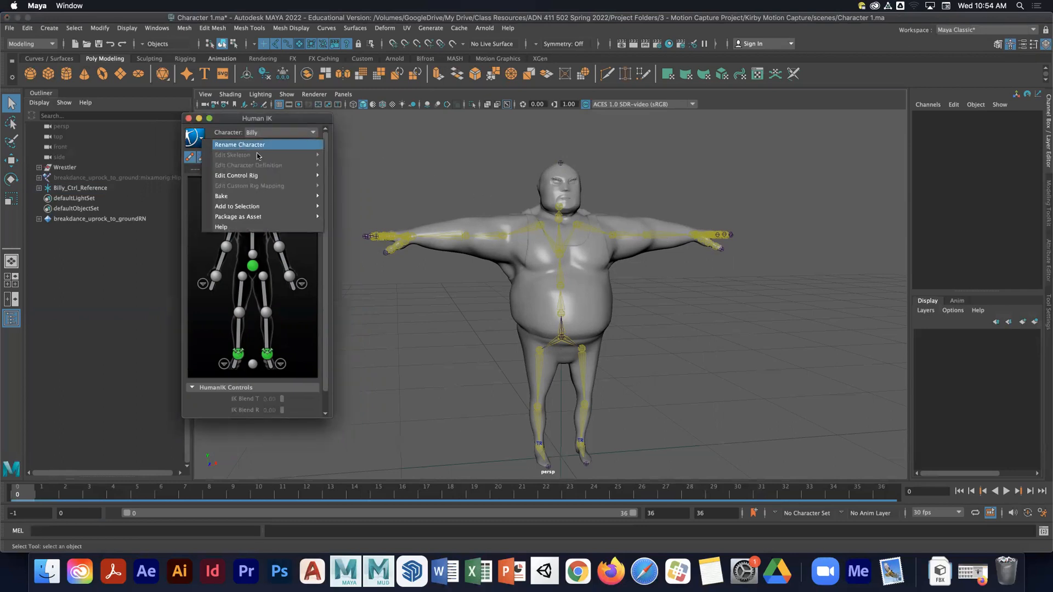
pyautogui.moveTo(274, 181)
pyautogui.moveTo(371, 181)
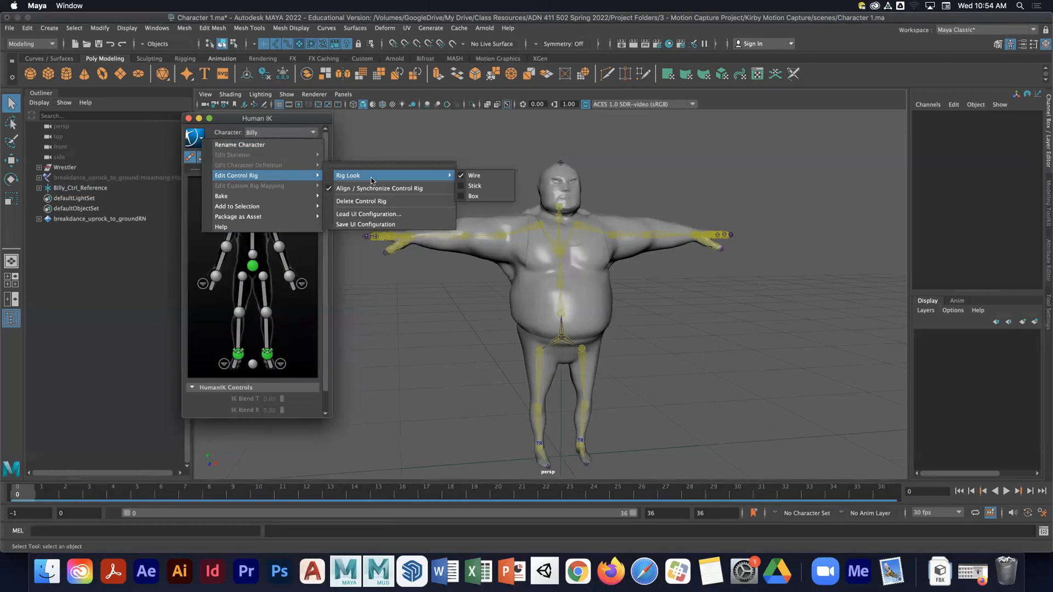
pyautogui.click(485, 197)
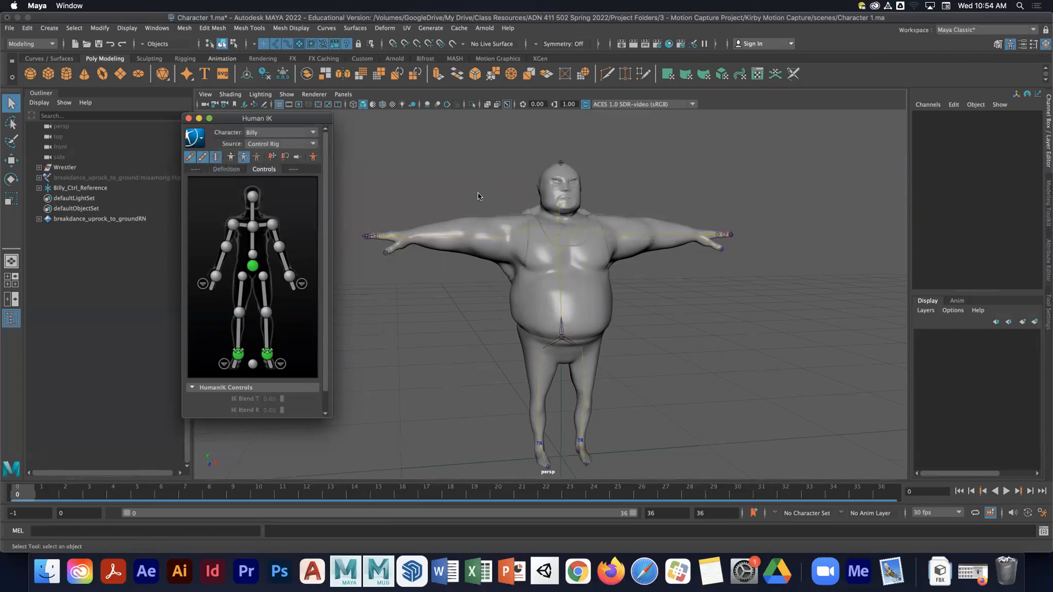
# - Reselect all FK controls, set their Radius to 5, and deselect
pyautogui.click(194, 141)
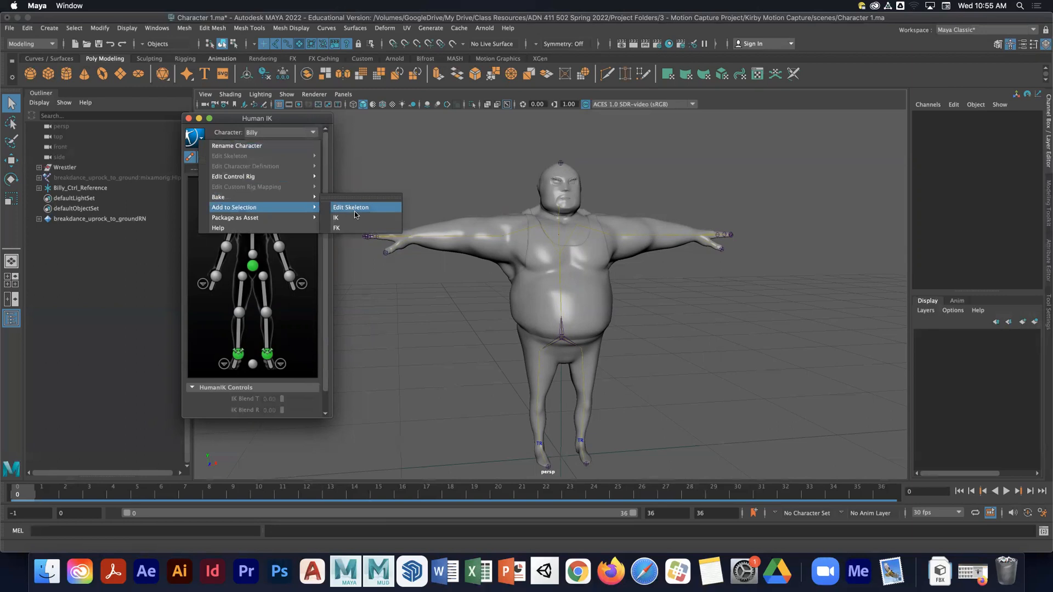
pyautogui.click(357, 226)
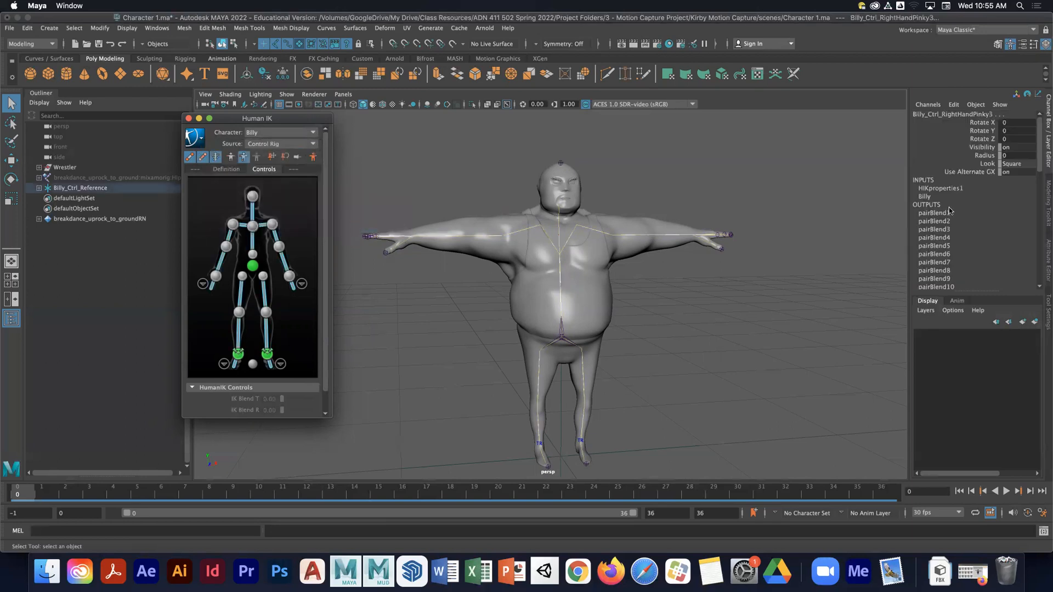
pyautogui.click(1018, 155)
pyautogui.write('5')
pyautogui.press('Return')
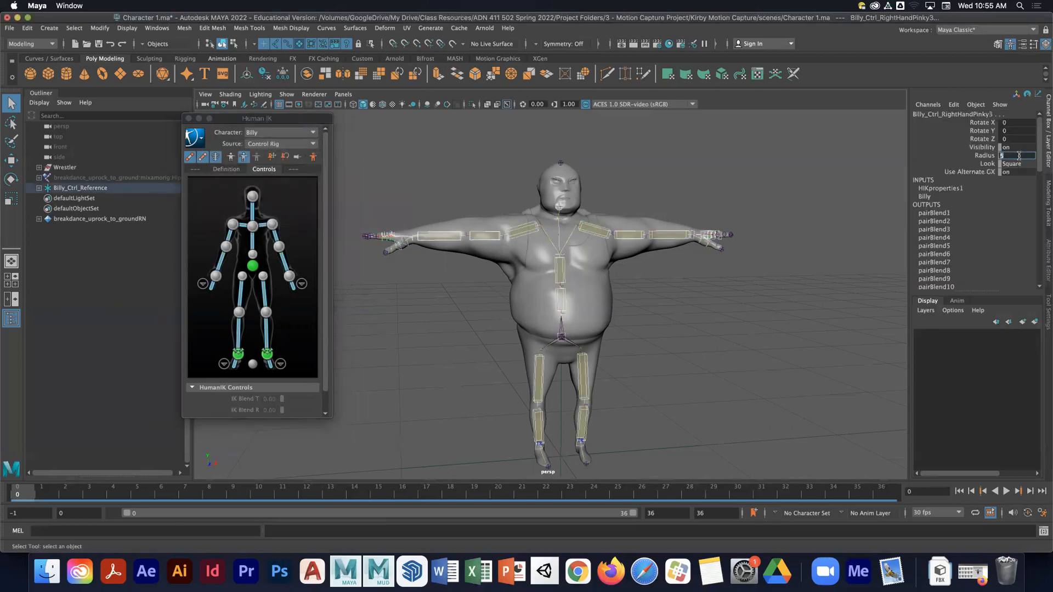
pyautogui.click(586, 215)
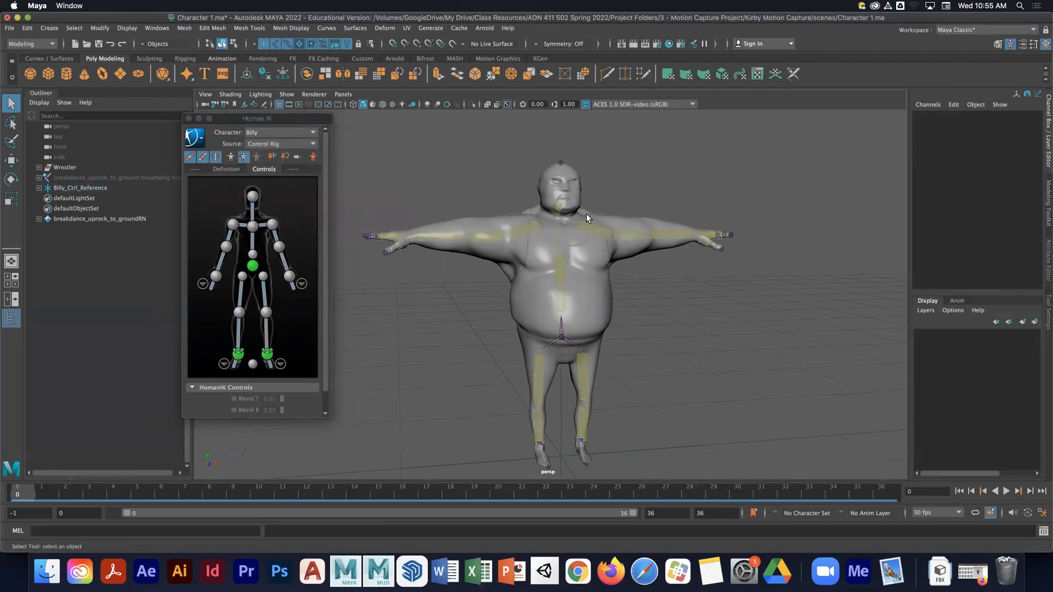
# - Test-rotate the right shoulder and right arm controls, undoing each rotation
pyautogui.click(515, 227)
pyautogui.press('e')
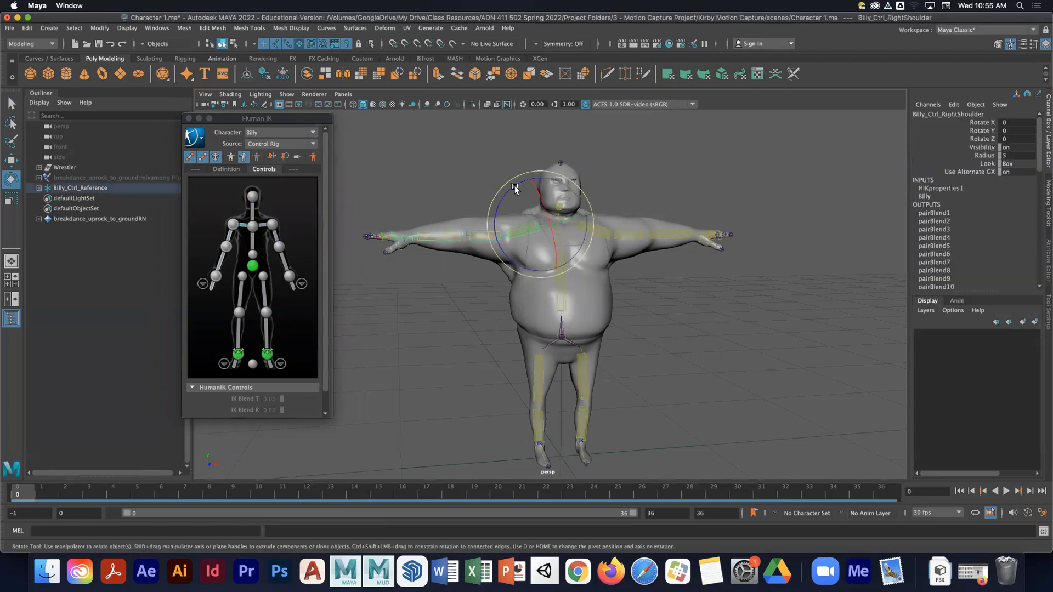
pyautogui.moveTo(512, 188); pyautogui.dragTo(488, 199)
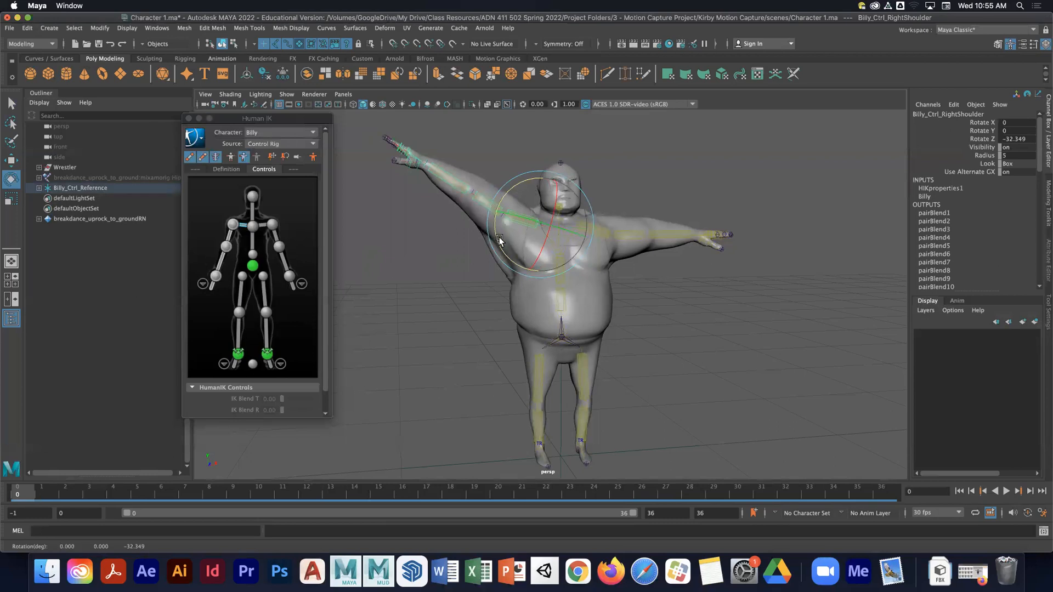
pyautogui.hotkey('ctrl', 'z')
pyautogui.click(467, 285)
pyautogui.click(493, 237)
pyautogui.moveTo(470, 214); pyautogui.dragTo(482, 302)
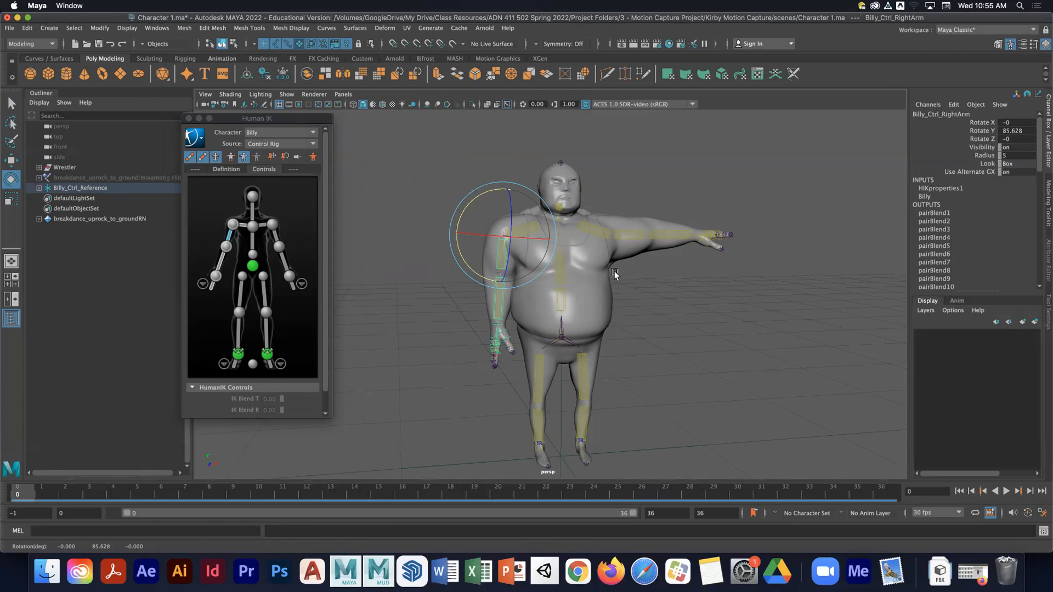
pyautogui.press('super+z')
# - Test-rotate a spine control and the left upper leg control, undoing each rotation
pyautogui.click(647, 275)
pyautogui.click(564, 267)
pyautogui.moveTo(571, 260); pyautogui.dragTo(595, 292)
pyautogui.press('super+z')
pyautogui.click(585, 366)
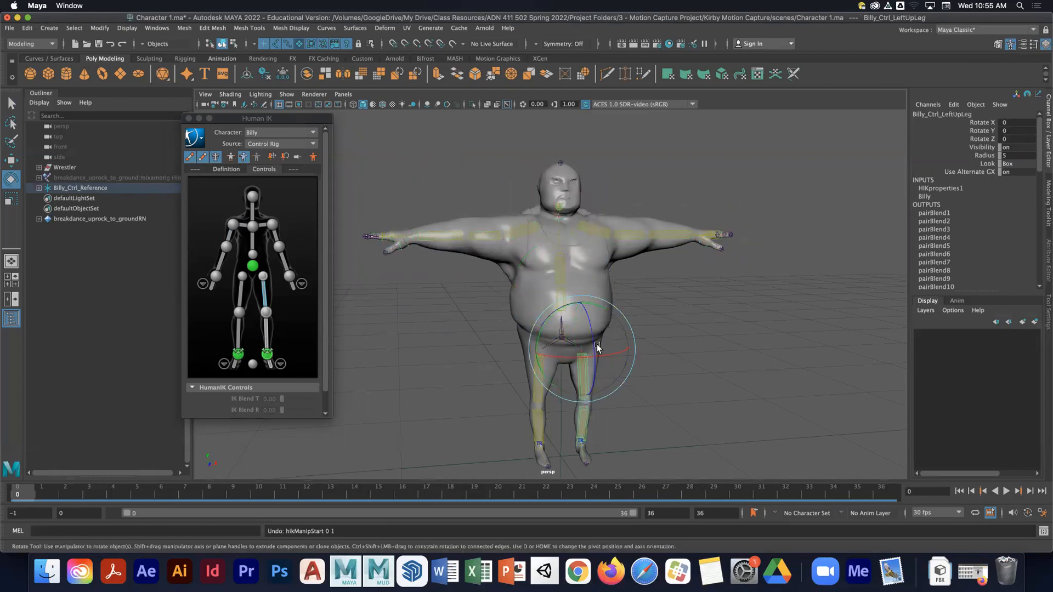
pyautogui.moveTo(588, 312); pyautogui.dragTo(590, 324)
pyautogui.press('super+z')
# - Try moving the hips joint, undo the move, and deselect
pyautogui.keyDown('alt'); pyautogui.moveTo(553, 432); pyautogui.dragTo(548, 330, button='middle'); pyautogui.keyUp('alt')
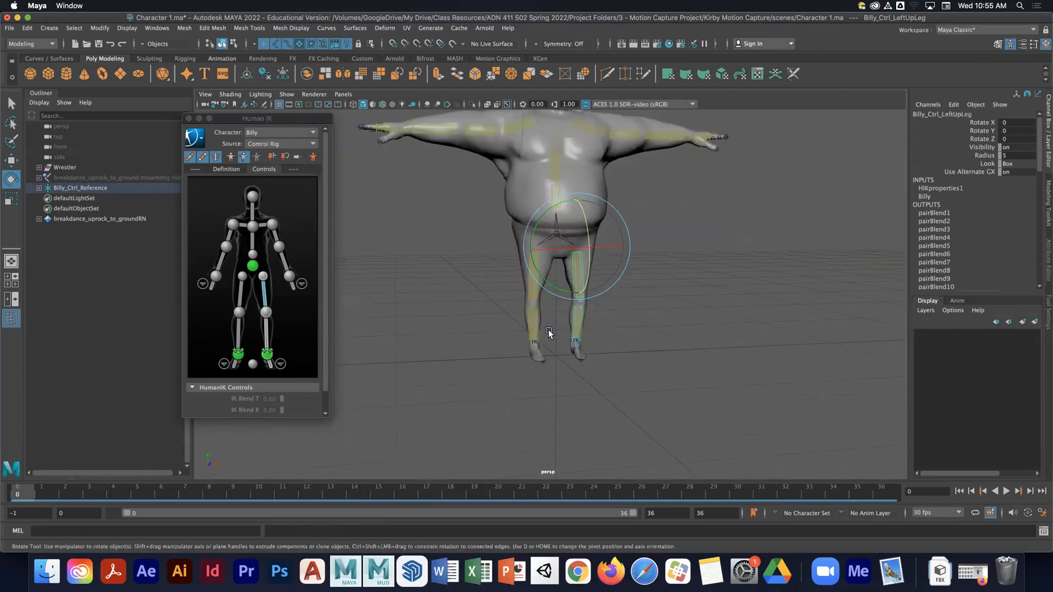
pyautogui.keyDown('alt'); pyautogui.moveTo(618, 326); pyautogui.dragTo(652, 316); pyautogui.keyUp('alt')
pyautogui.keyDown('alt'); pyautogui.moveTo(651, 317); pyautogui.dragTo(566, 342, button='middle'); pyautogui.keyUp('alt')
pyautogui.keyDown('alt'); pyautogui.moveTo(565, 342); pyautogui.dragTo(697, 337, button='right'); pyautogui.keyUp('alt')
pyautogui.keyDown('alt'); pyautogui.moveTo(697, 336); pyautogui.dragTo(523, 264); pyautogui.keyUp('alt')
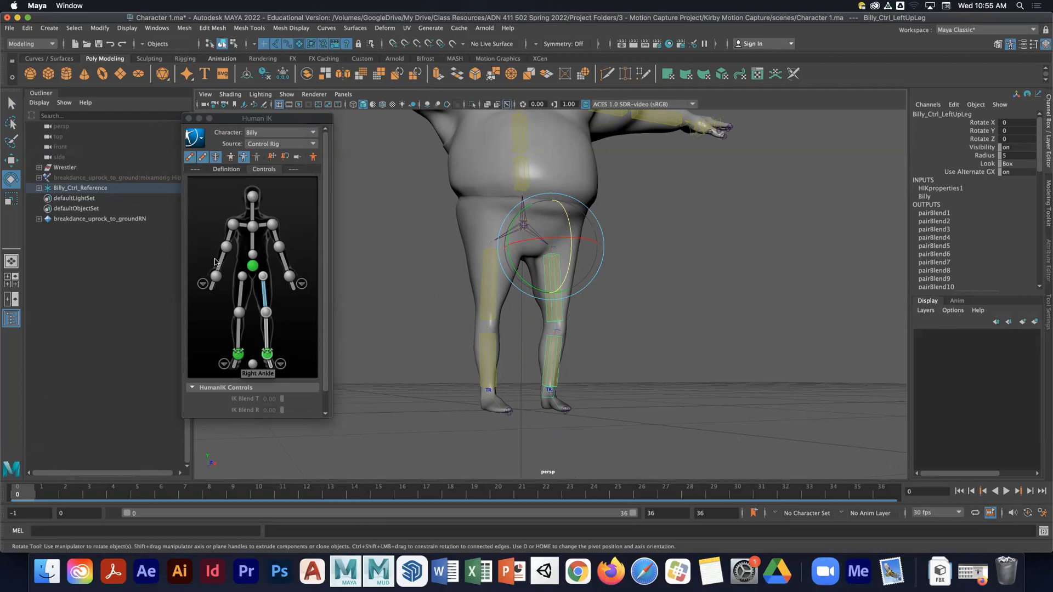
pyautogui.click(432, 285)
pyautogui.click(529, 230)
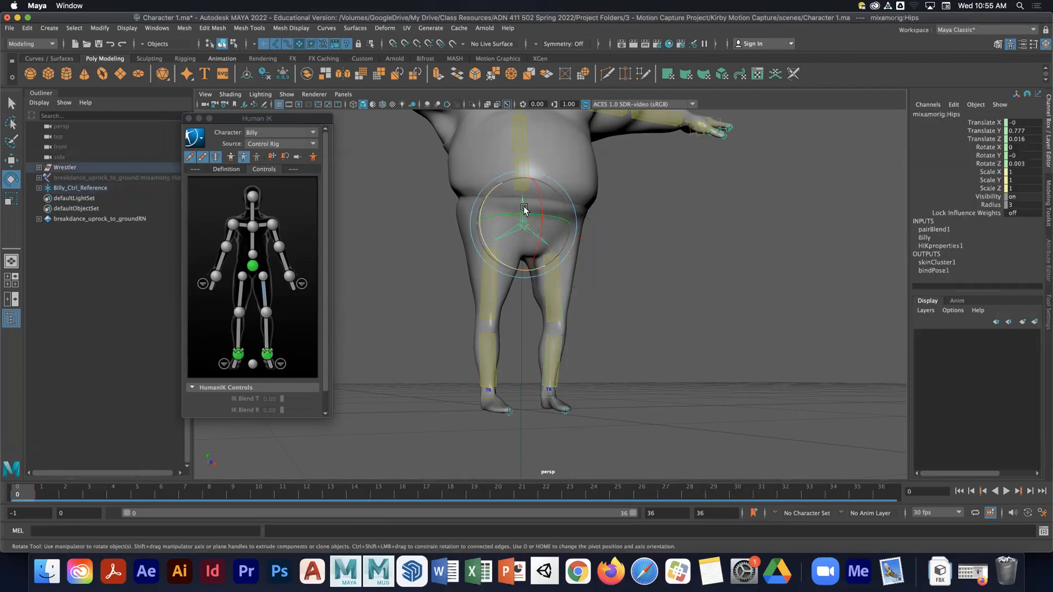
pyautogui.press('w')
pyautogui.moveTo(515, 188); pyautogui.dragTo(513, 203)
pyautogui.hotkey('ctrl', 'z')
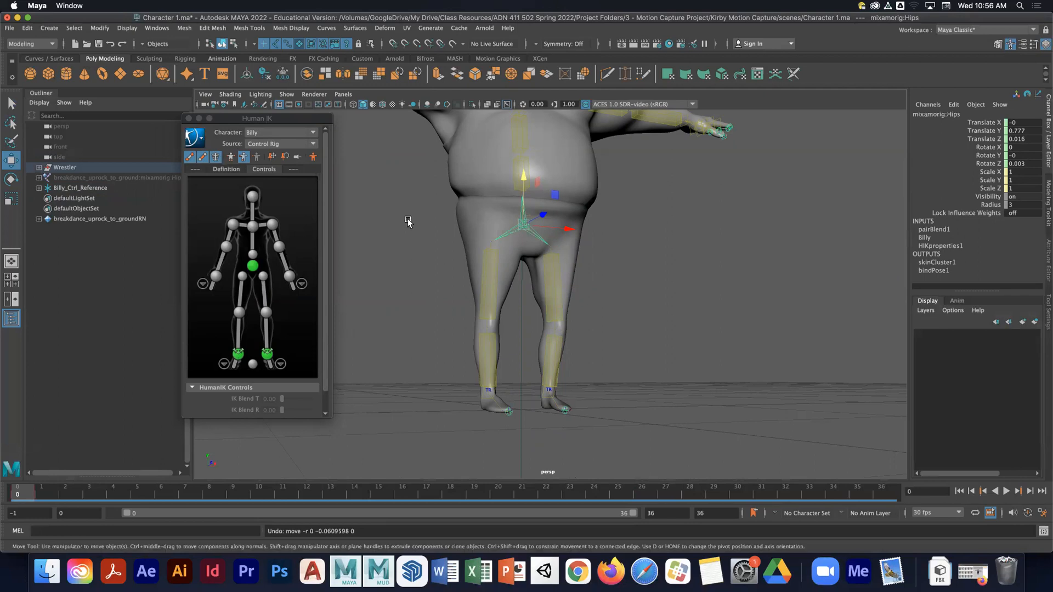
pyautogui.click(370, 206)
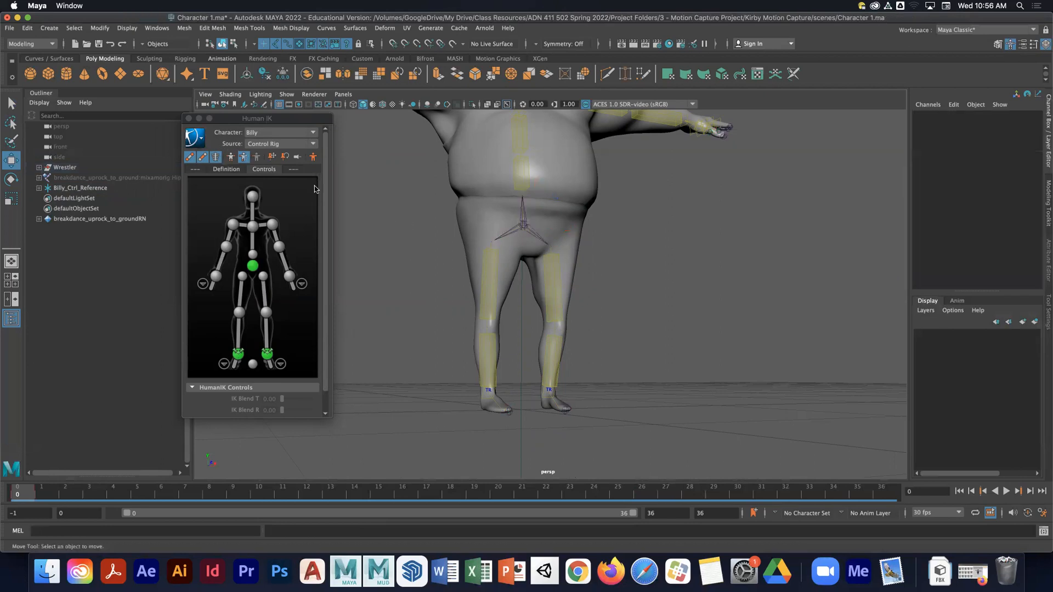
# - Select all IK controls of Billy's control rig and set their Radius to 5
pyautogui.click(195, 137)
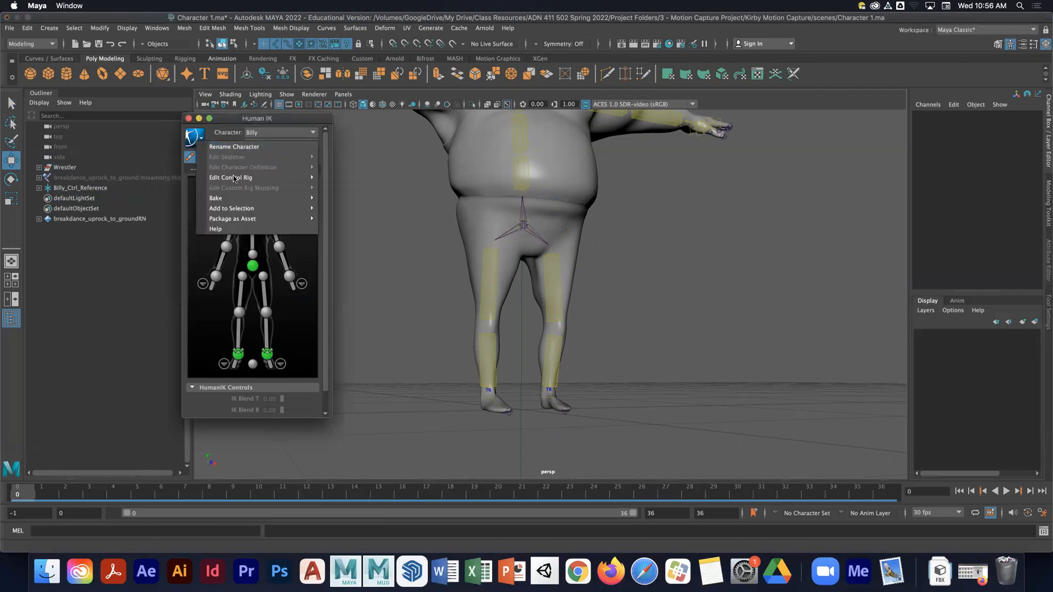
pyautogui.moveTo(257, 208)
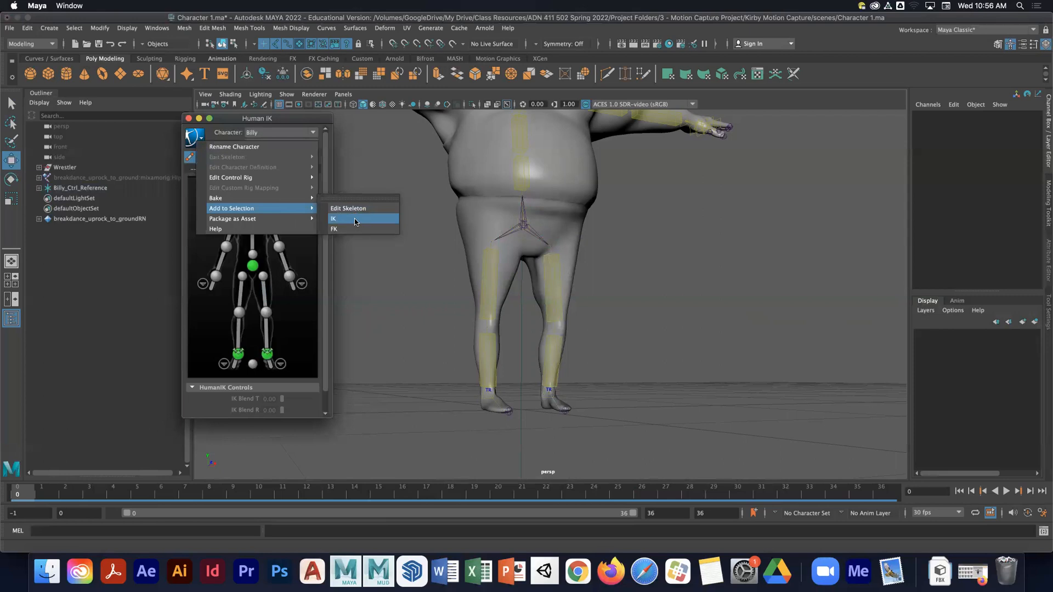
pyautogui.click(354, 218)
pyautogui.doubleClick(1023, 204)
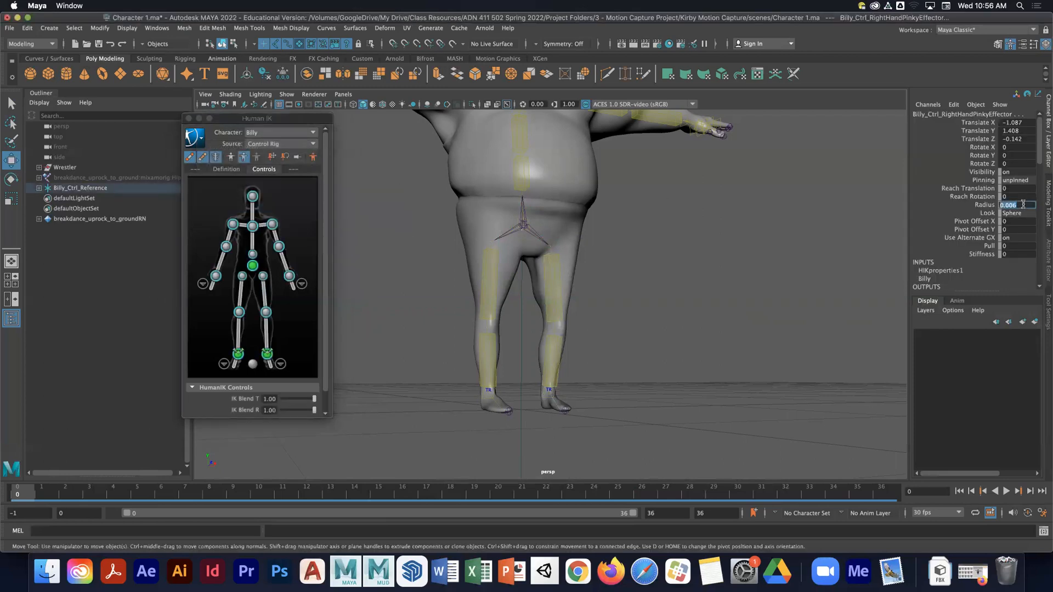
pyautogui.write('5')
pyautogui.press('Return')
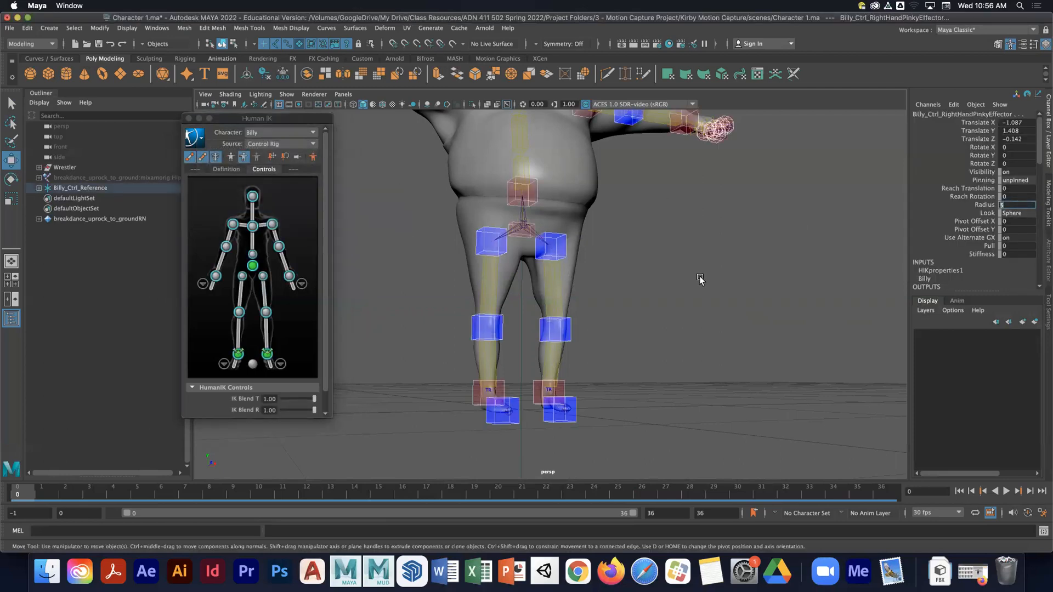
# - Test-move the hips effector downward, then undo the moves
pyautogui.click(695, 277)
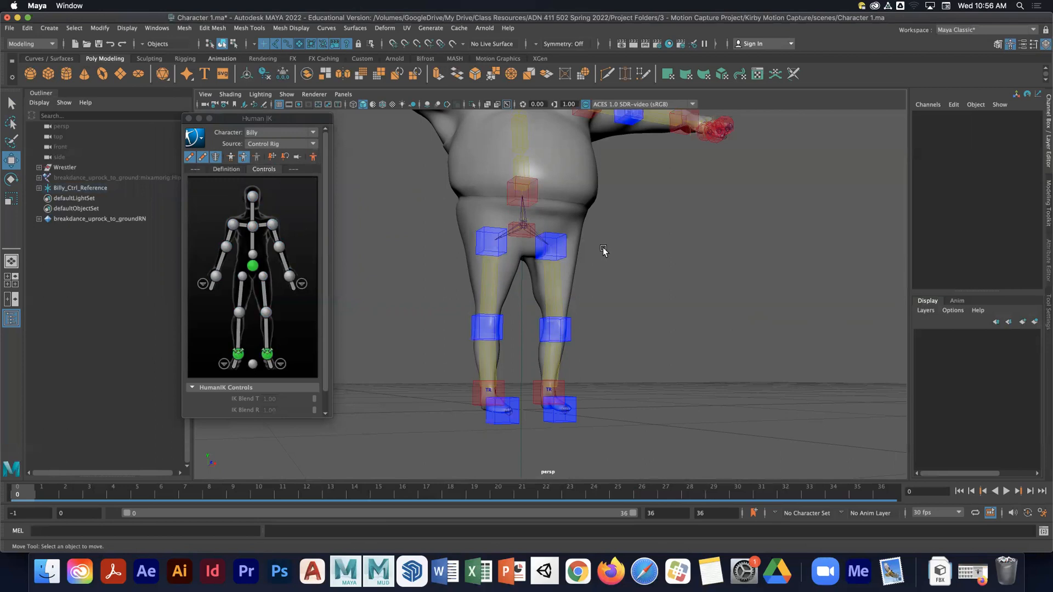
pyautogui.click(543, 244)
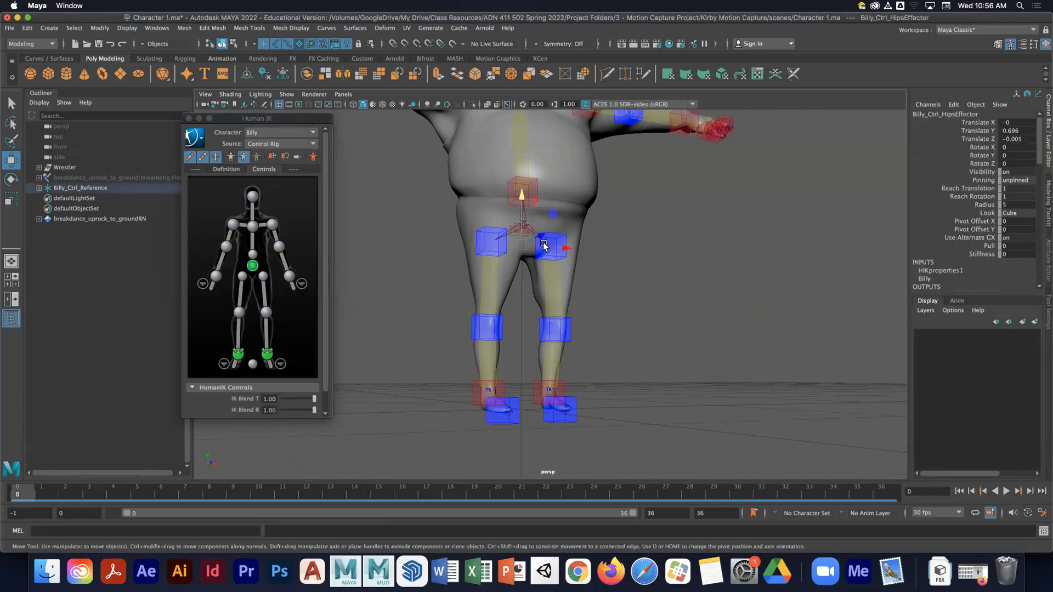
pyautogui.moveTo(520, 200); pyautogui.dragTo(516, 249)
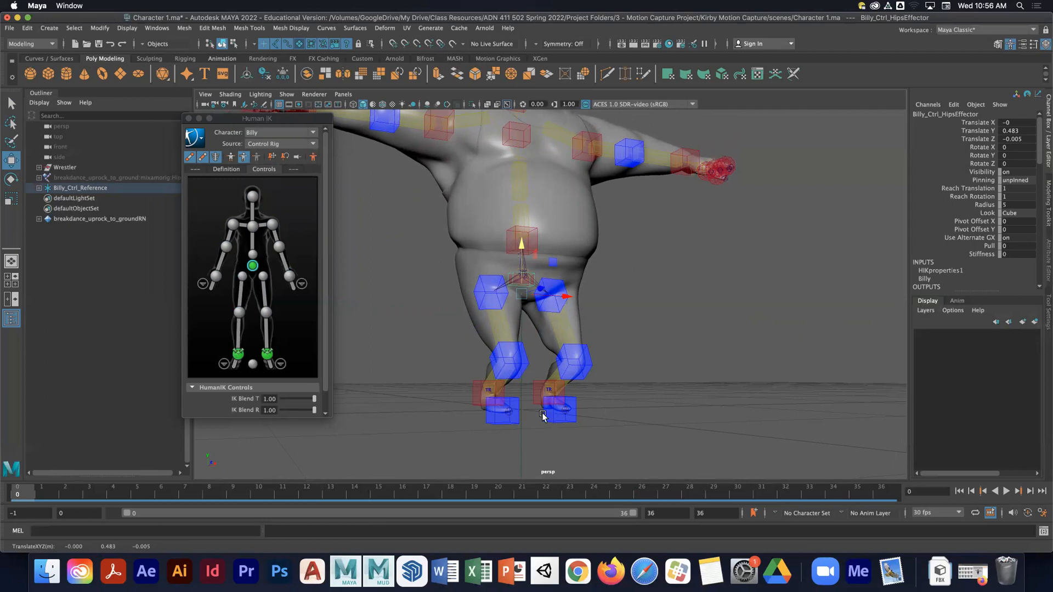
pyautogui.moveTo(524, 259); pyautogui.dragTo(523, 237)
pyautogui.press('super+z')
pyautogui.press('super+z')
pyautogui.press('super+z')
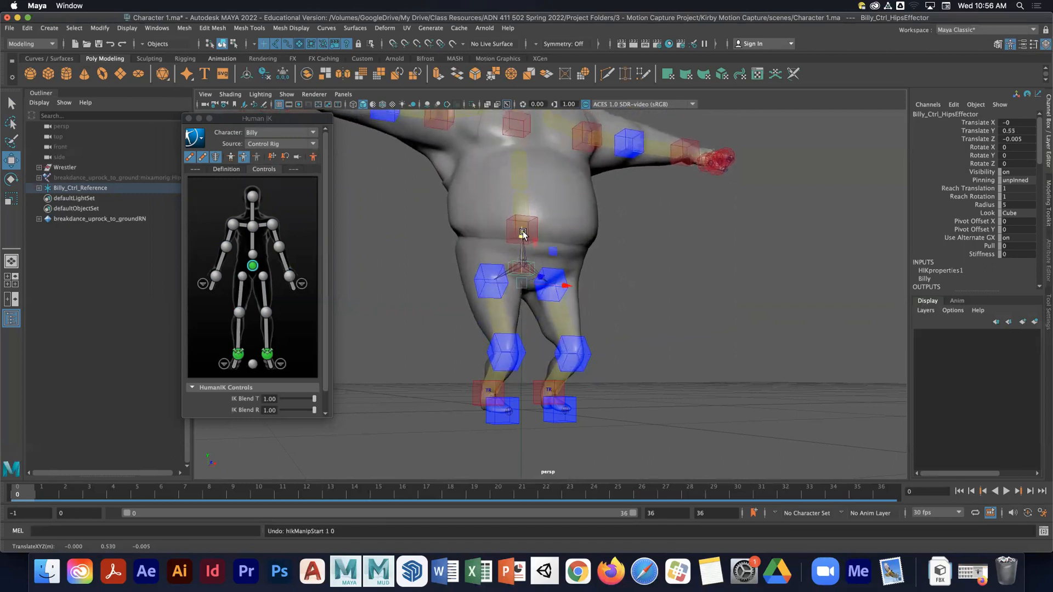
# - Enlarge the Human IK window and set the left ankle effector's IK Blend T and IK Blend R to 0
pyautogui.click(268, 354)
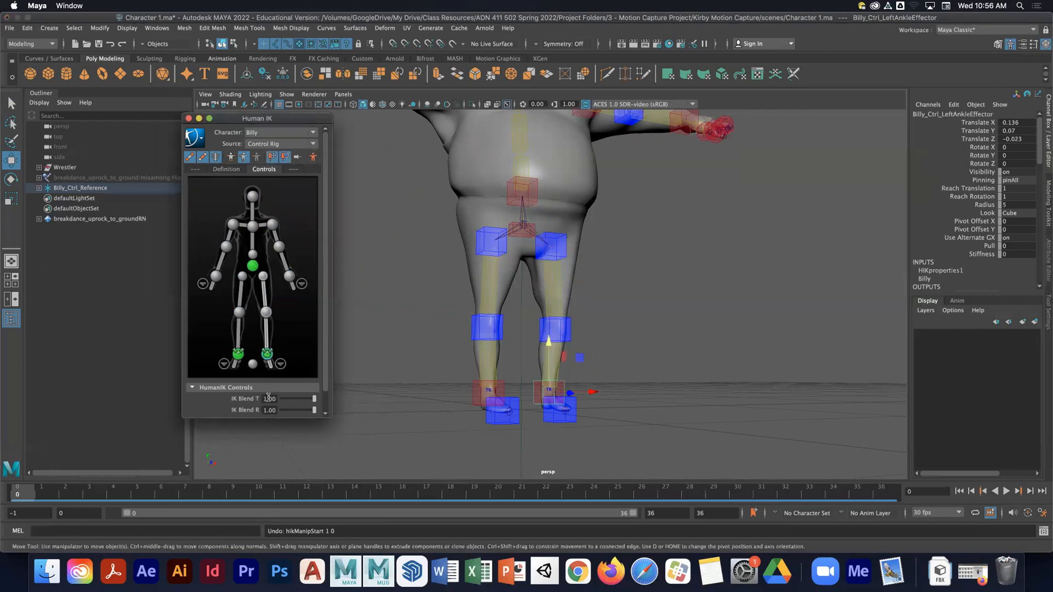
pyautogui.moveTo(333, 431); pyautogui.dragTo(335, 449)
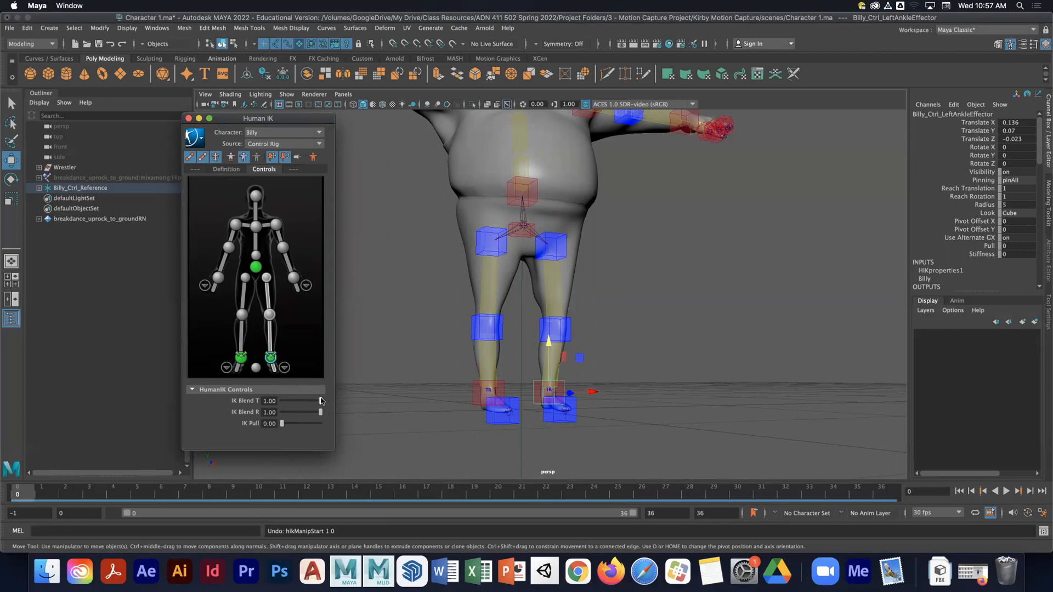
pyautogui.moveTo(320, 401); pyautogui.dragTo(281, 413)
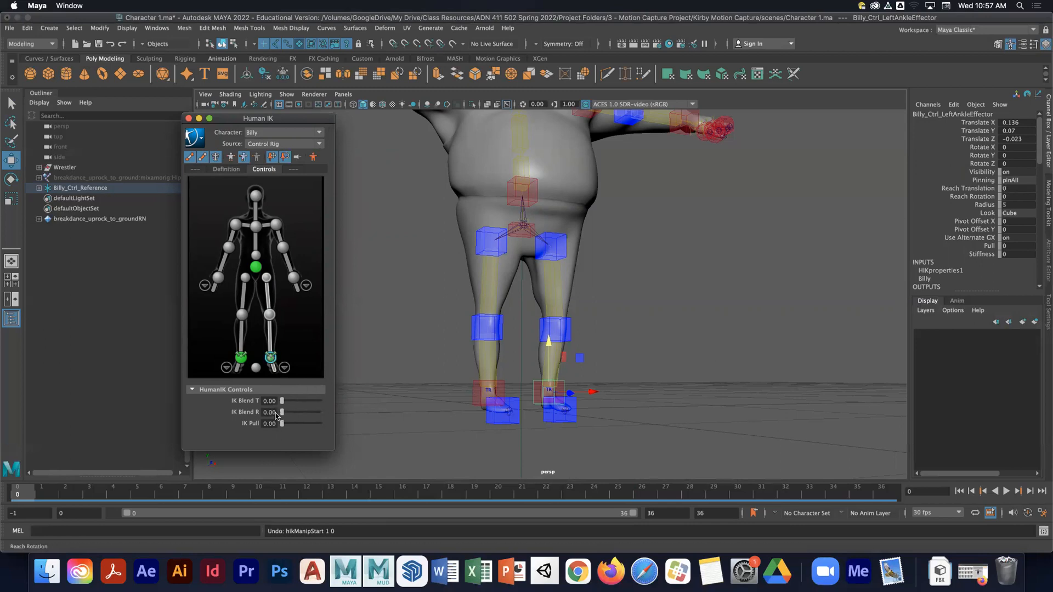
# - Test-move the hips, then select the left ankle effector and try raising it, undoing the raise
pyautogui.click(528, 221)
pyautogui.moveTo(528, 221); pyautogui.dragTo(522, 255)
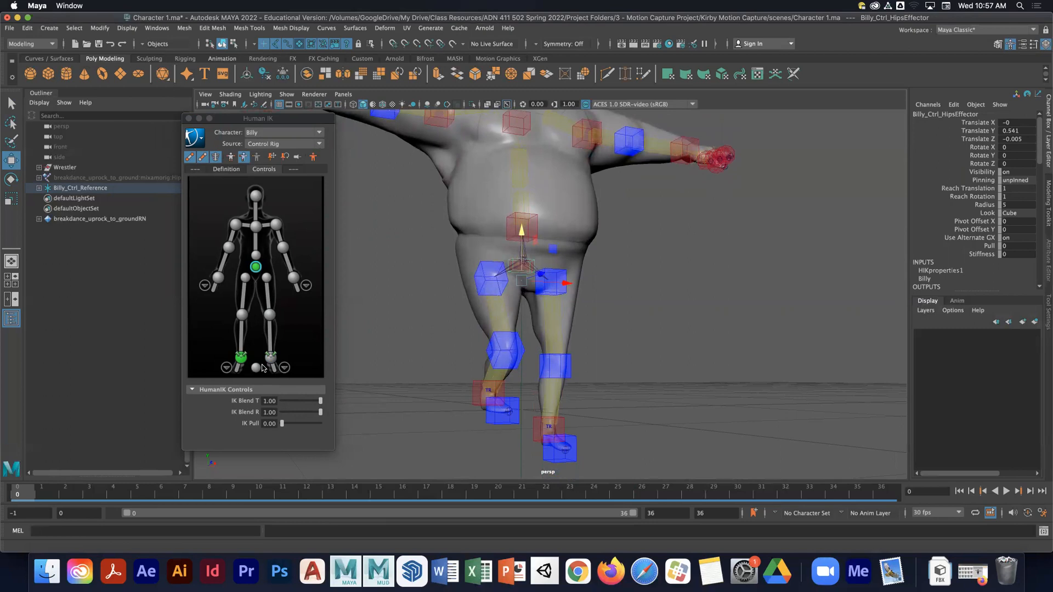
pyautogui.click(269, 315)
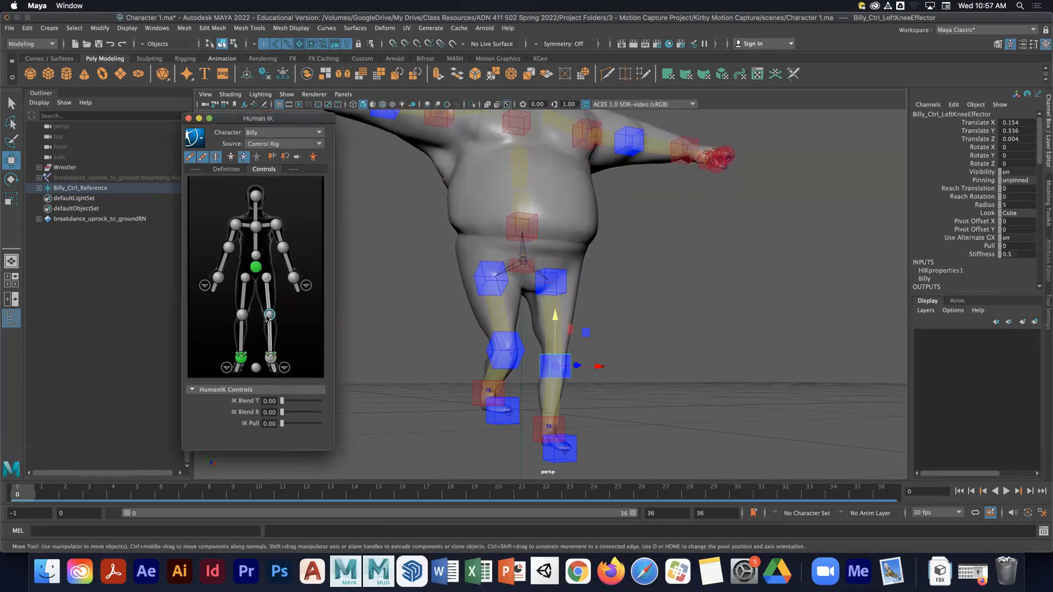
pyautogui.click(270, 360)
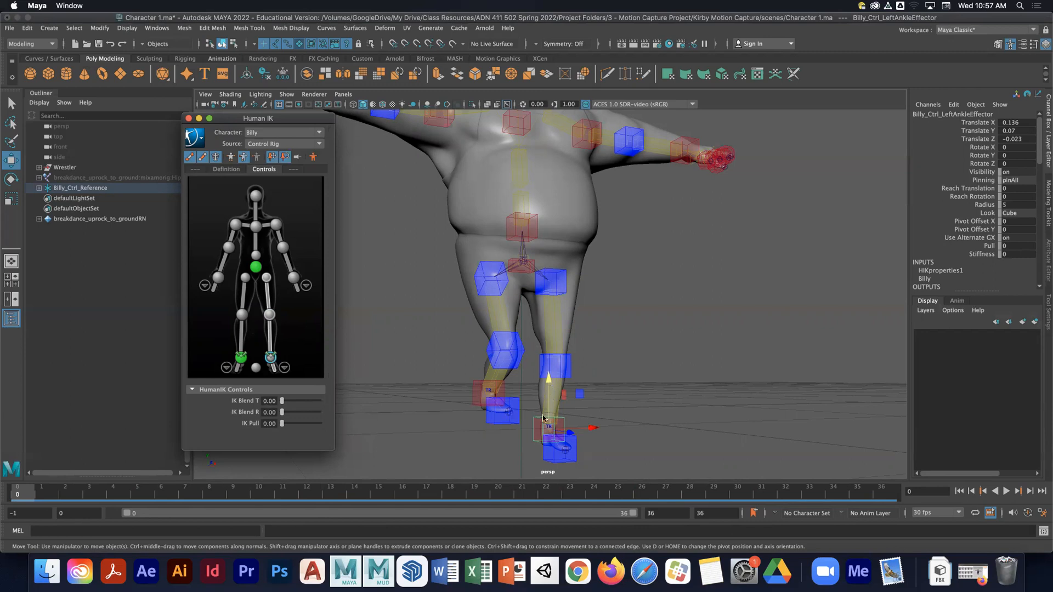
pyautogui.moveTo(548, 391); pyautogui.dragTo(547, 358)
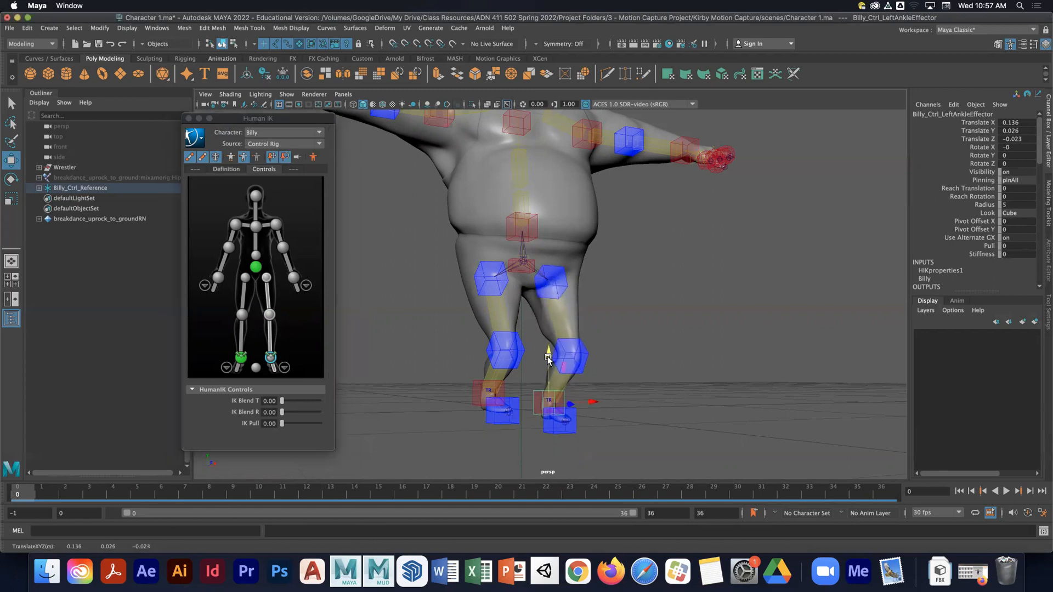
pyautogui.press('super+z')
# - Set the left ankle's IK Blend T to 1 and test-move the hips, undoing the move
pyautogui.moveTo(282, 400); pyautogui.dragTo(261, 404)
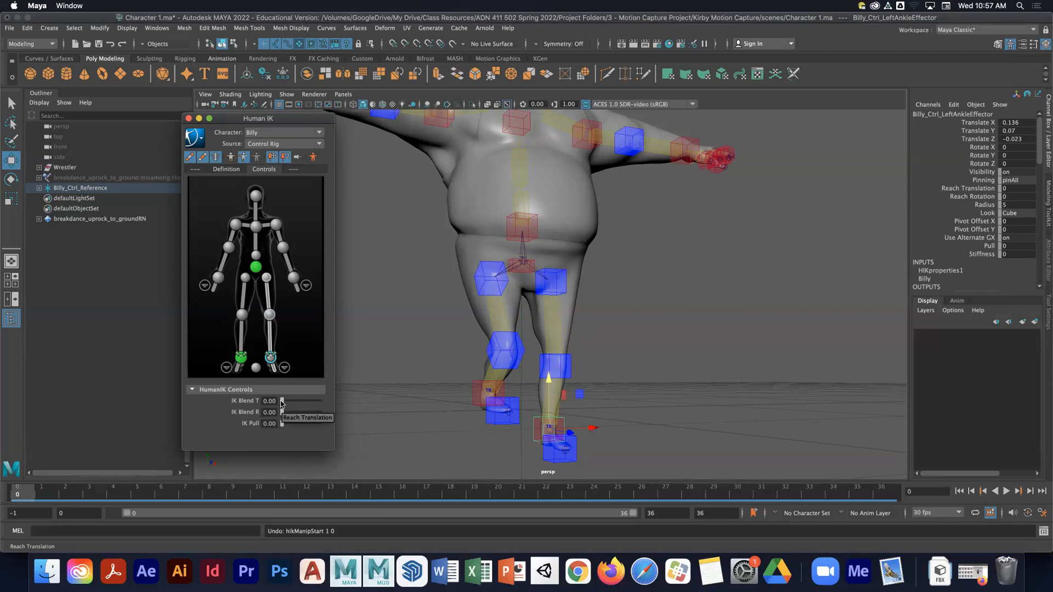
pyautogui.moveTo(281, 403); pyautogui.dragTo(327, 405)
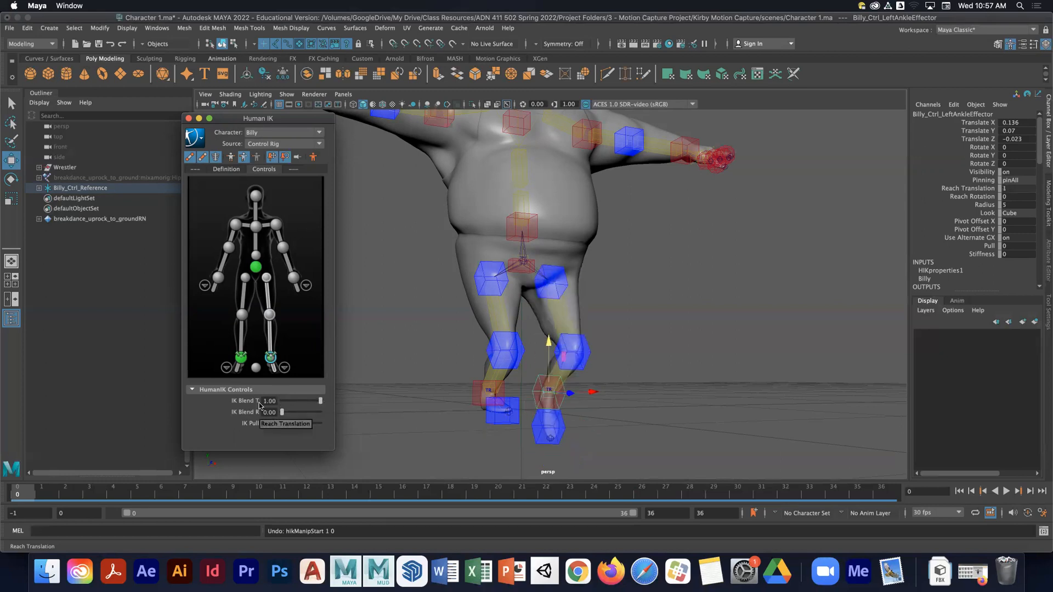
pyautogui.click(530, 266)
pyautogui.moveTo(522, 237)
pyautogui.mouseDown()
pyautogui.moveTo(513, 201)
pyautogui.moveTo(514, 249)
pyautogui.moveTo(517, 235)
pyautogui.mouseUp()
pyautogui.press('z')
pyautogui.press('z')
pyautogui.press('z')
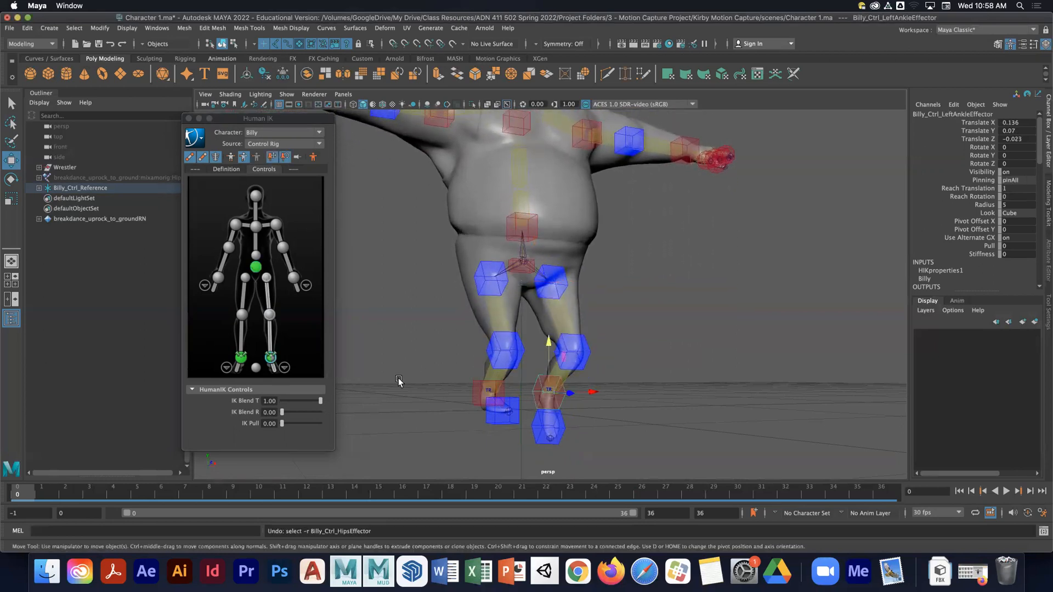
# - Set the left ankle's IK Blend R to 1, test-move the hips, undo, and return IK Blend R to 0
pyautogui.moveTo(283, 413); pyautogui.dragTo(349, 421)
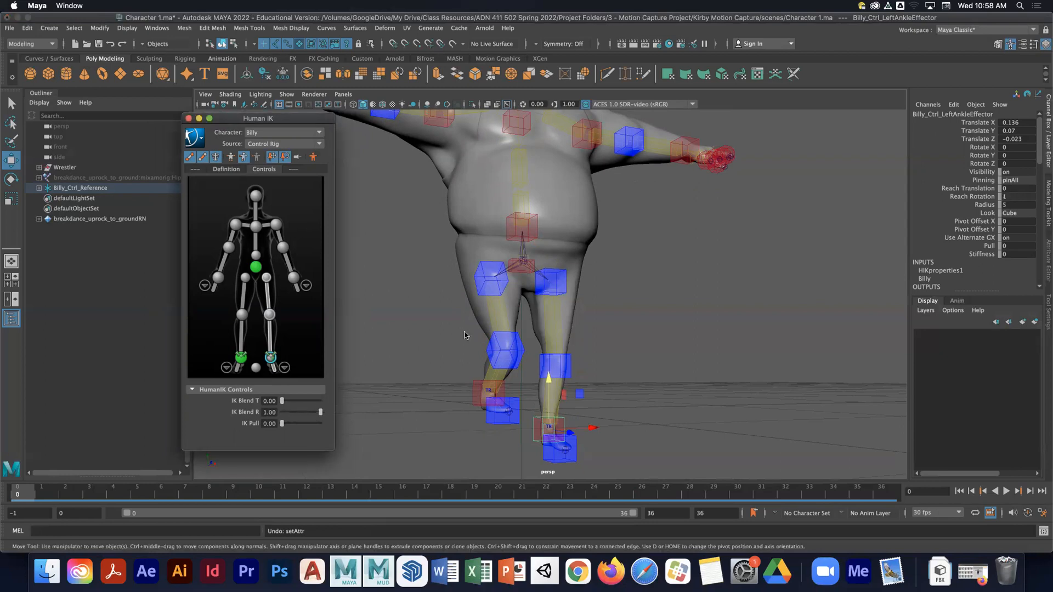
pyautogui.click(521, 265)
pyautogui.moveTo(521, 264); pyautogui.dragTo(513, 252)
pyautogui.press('super+z')
pyautogui.press('super+z')
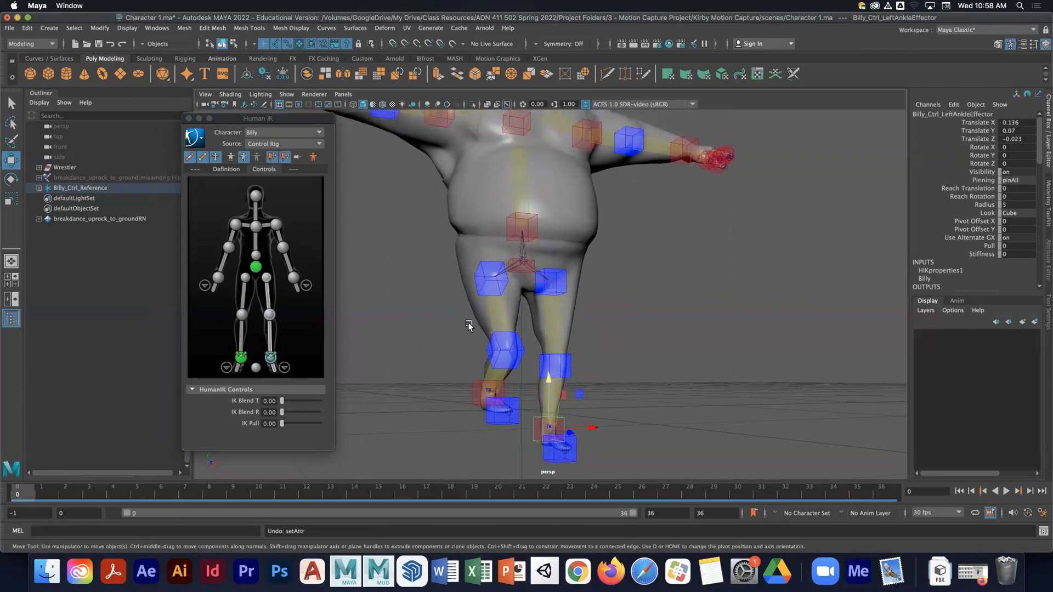
pyautogui.press('super+z')
pyautogui.moveTo(320, 402); pyautogui.dragTo(266, 403)
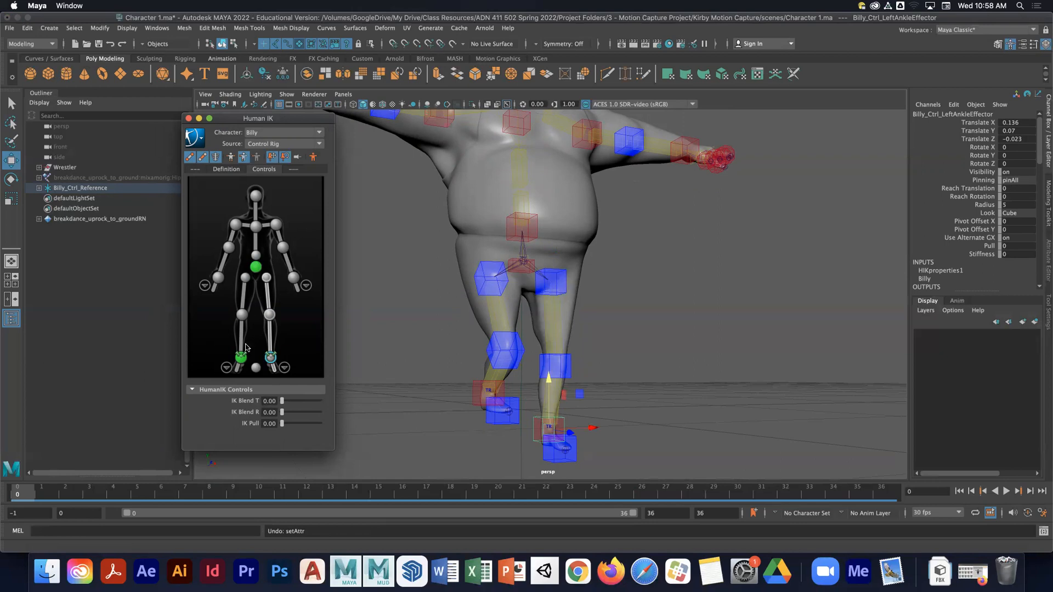
# - Select the right ankle effector and set its IK Blend T and IK Blend R to 0
pyautogui.click(241, 357)
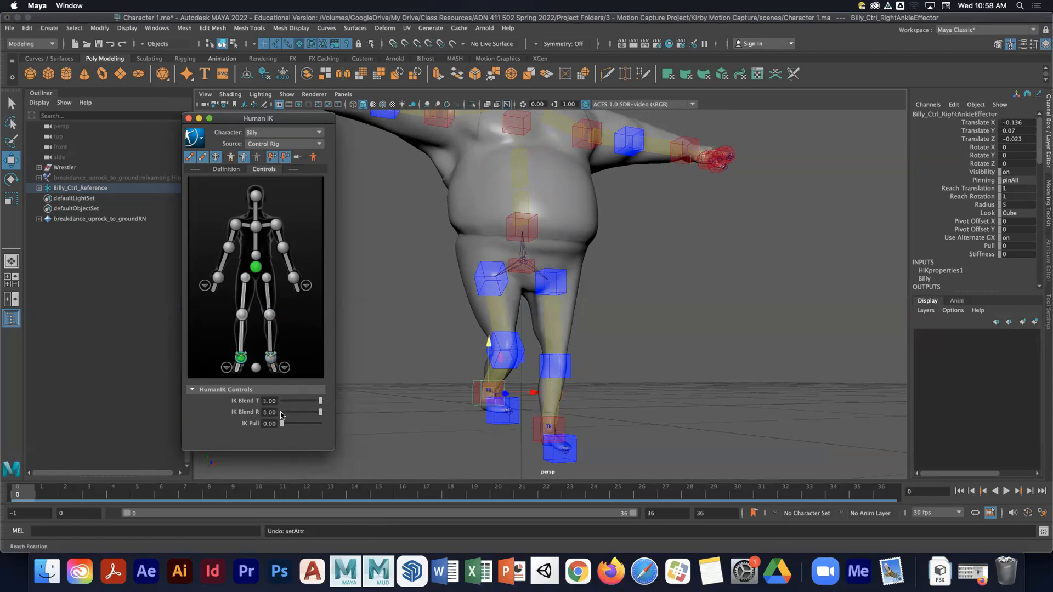
pyautogui.moveTo(321, 412); pyautogui.dragTo(280, 402)
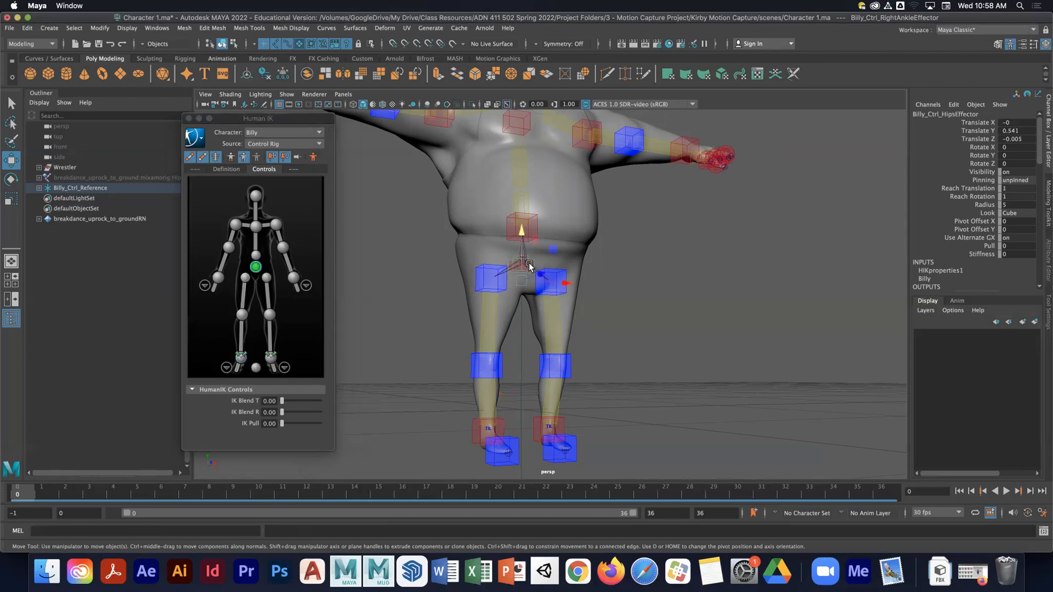
# - Test-rotate the left upper leg control and undo the rotation
pyautogui.click(560, 327)
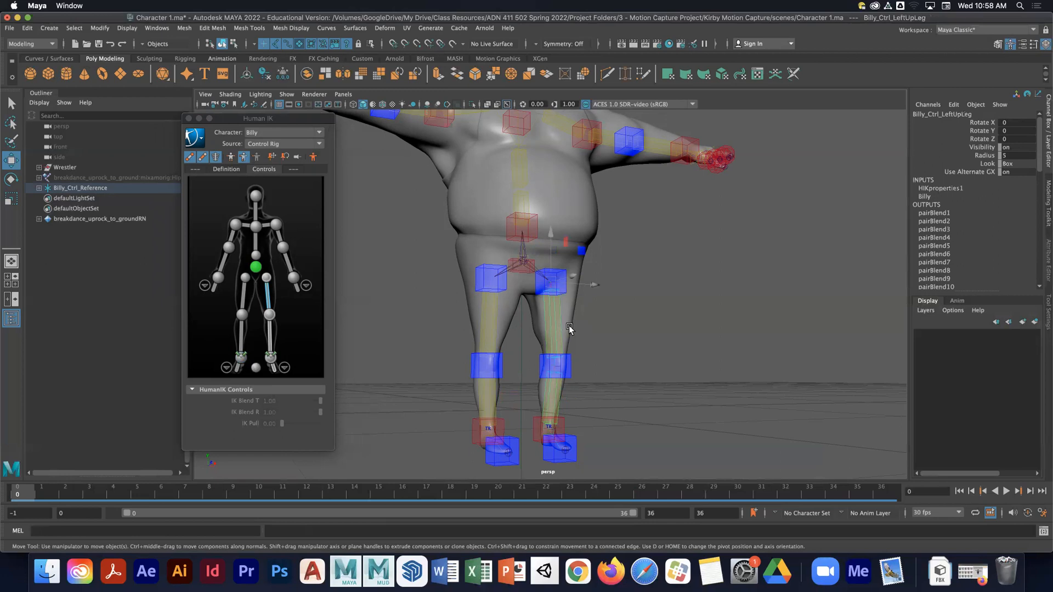
pyautogui.press('e')
pyautogui.moveTo(577, 308); pyautogui.dragTo(580, 280)
pyautogui.press('z')
pyautogui.press('z')
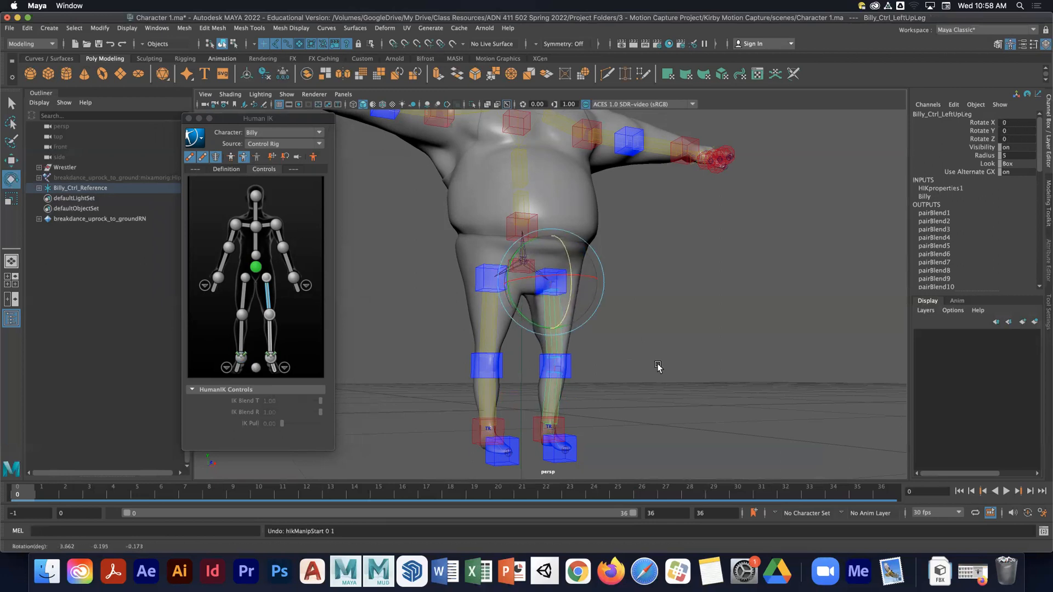
# - Set the Pinning of the left and right ankle effectors to unpinned
pyautogui.click(271, 356)
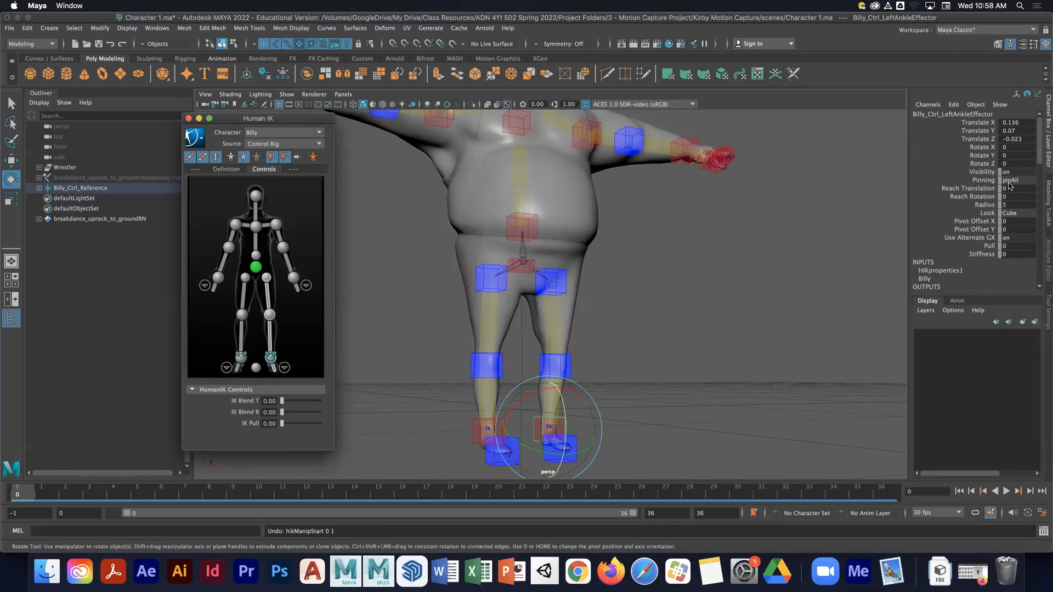
pyautogui.click(1009, 181)
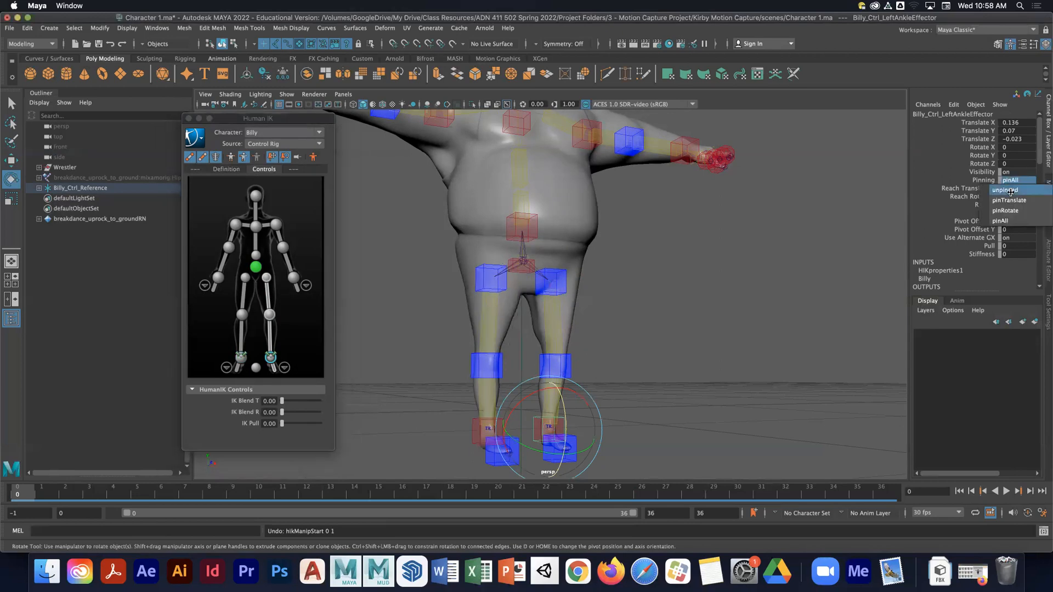
pyautogui.click(1010, 190)
pyautogui.click(239, 357)
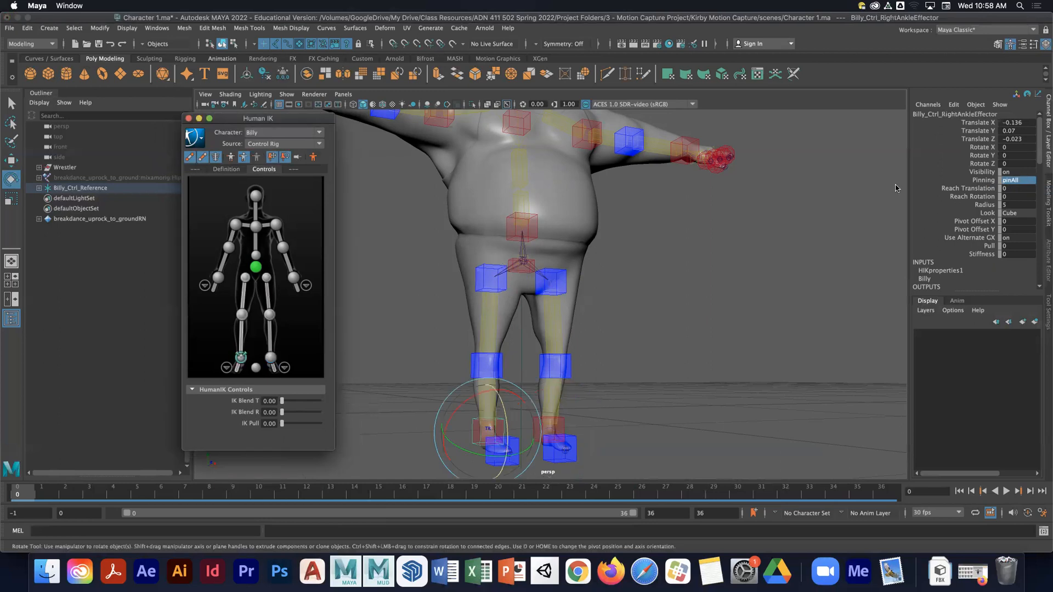
pyautogui.click(1013, 180)
pyautogui.click(1015, 190)
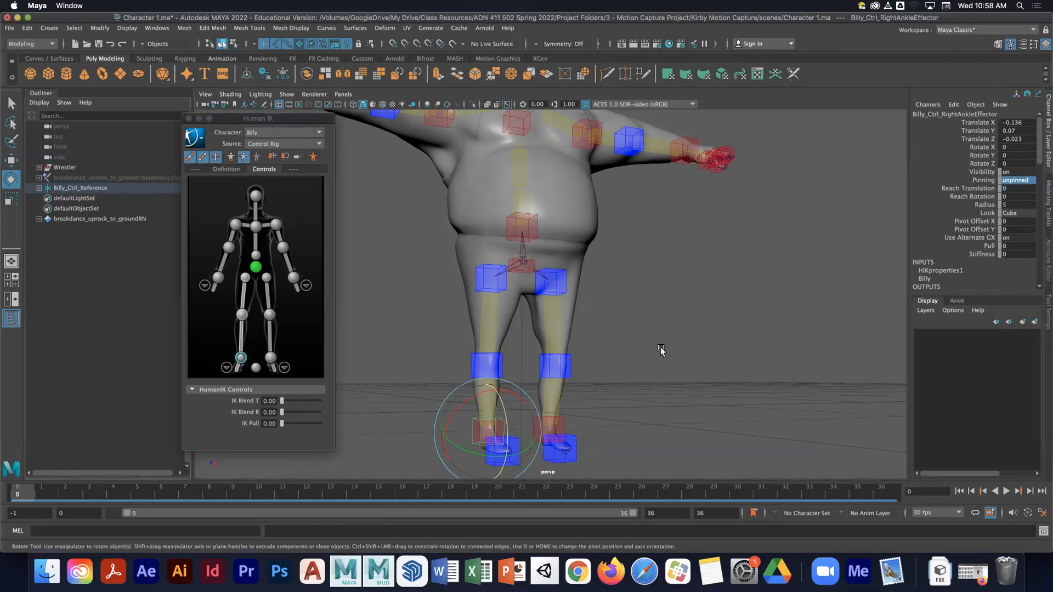
# - Test-rotate the left upper leg again and undo the rotation
pyautogui.click(601, 312)
pyautogui.click(570, 317)
pyautogui.moveTo(570, 316); pyautogui.dragTo(597, 290)
pyautogui.hotkey('ctrl', 'z')
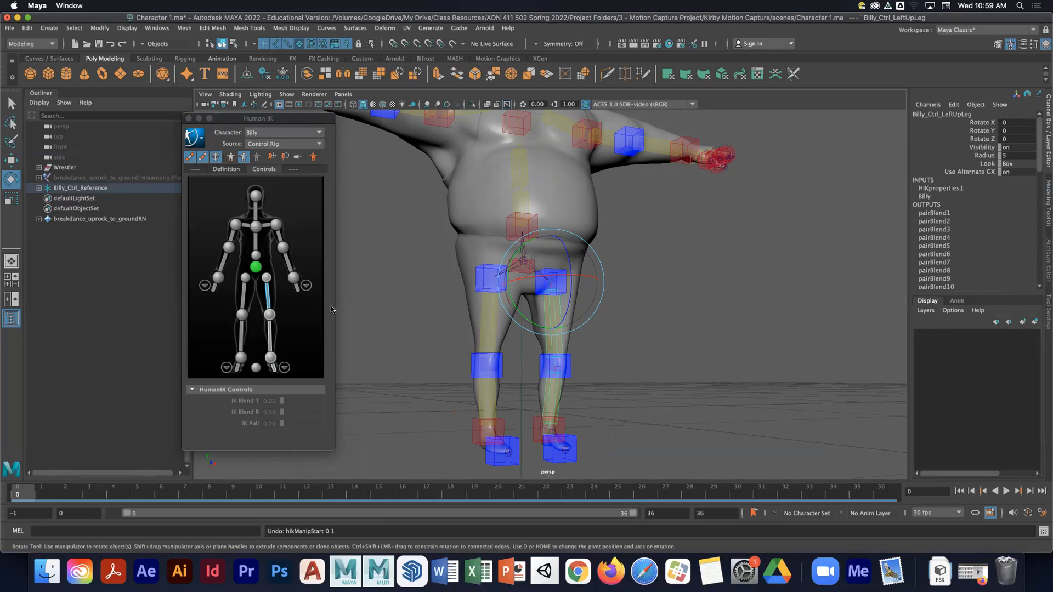
# - Set the left ankle effector's Pinning to pinAll
pyautogui.click(270, 358)
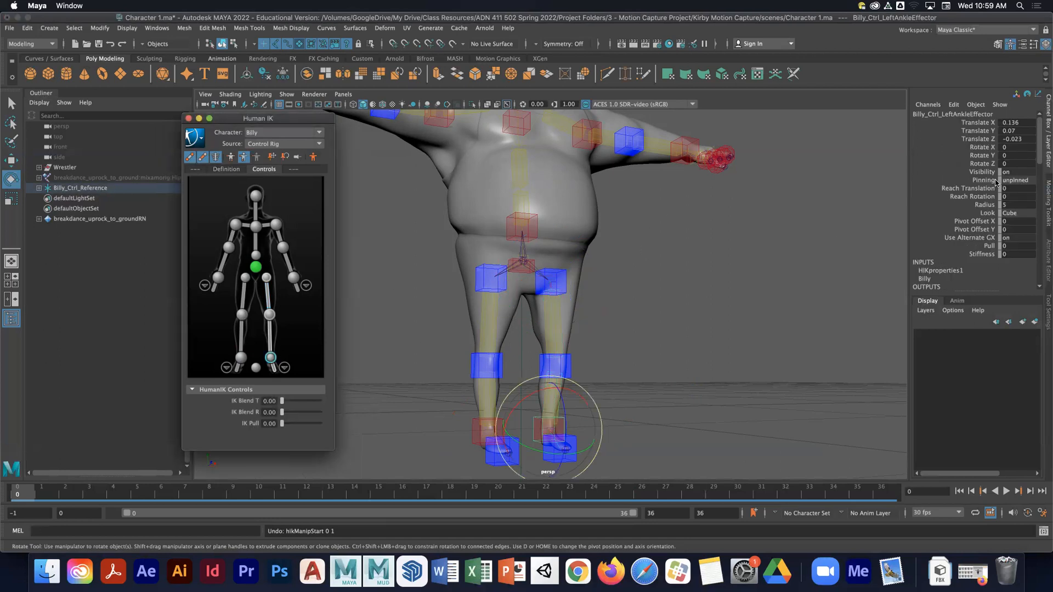
pyautogui.click(1014, 180)
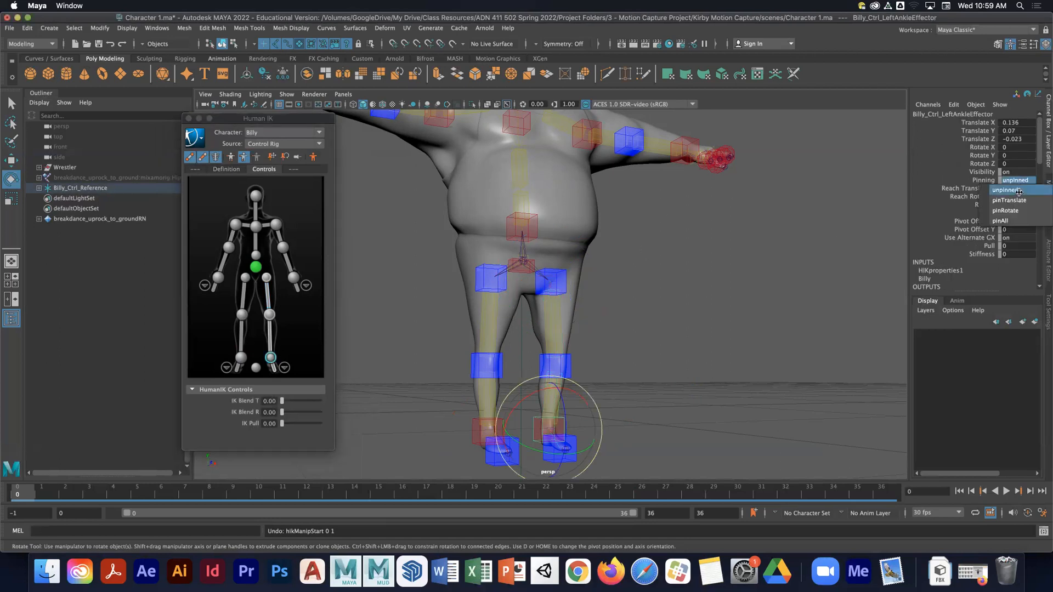
pyautogui.click(1013, 221)
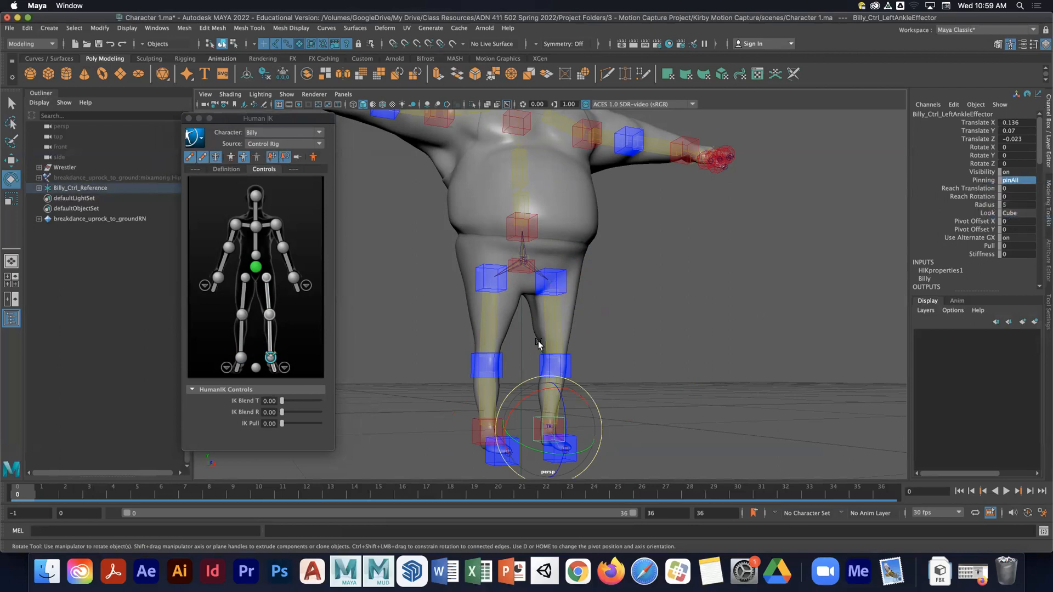
# - Test-rotate the left upper leg once more, undo it, and reselect the left ankle effector
pyautogui.click(553, 297)
pyautogui.moveTo(552, 297)
pyautogui.mouseDown()
pyautogui.moveTo(543, 296)
pyautogui.moveTo(555, 290)
pyautogui.mouseUp()
pyautogui.press('super+z')
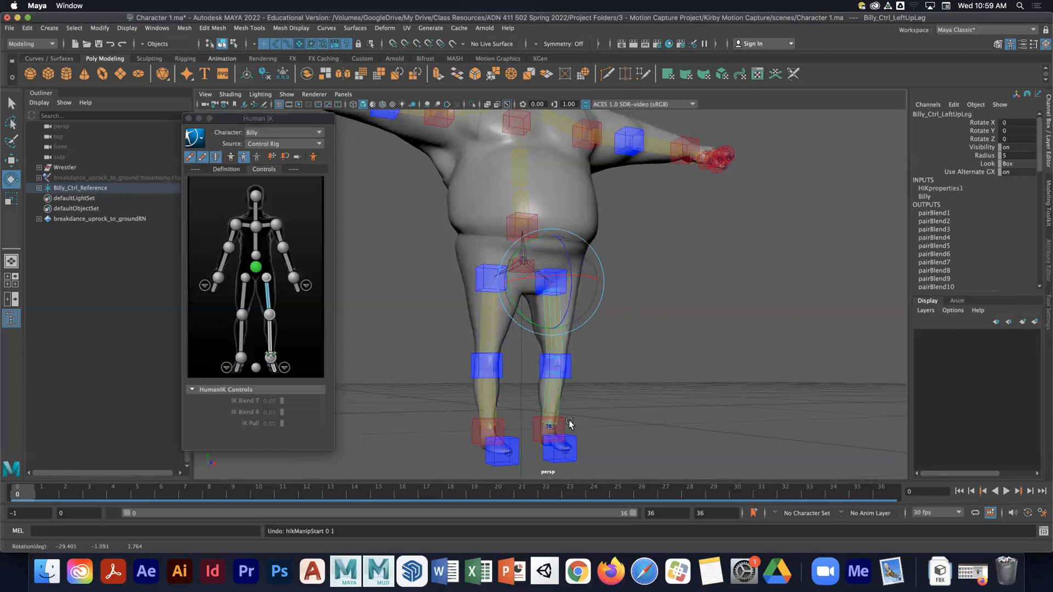
pyautogui.click(270, 357)
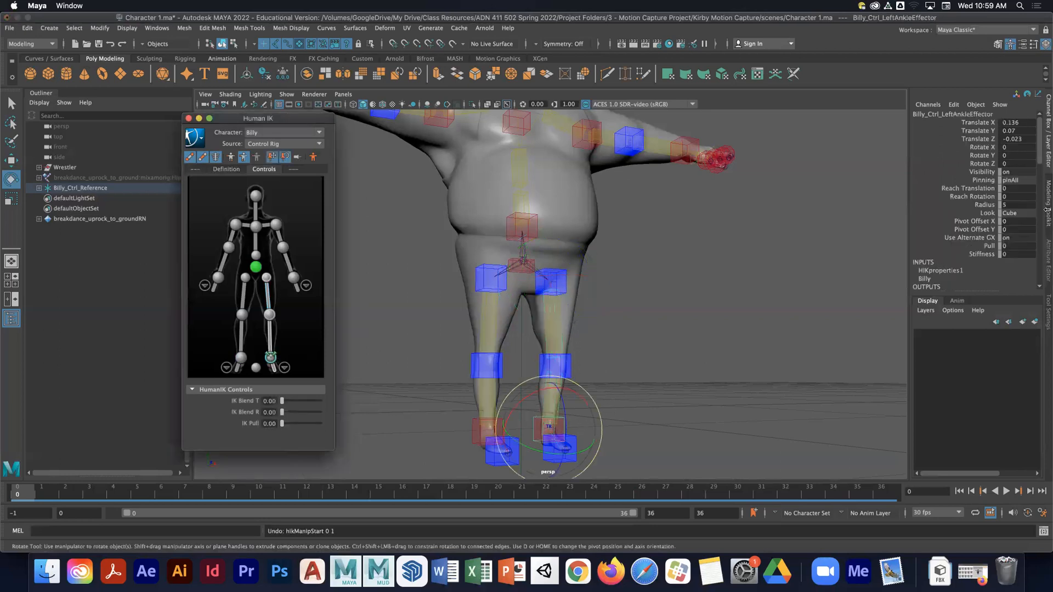
# - Set the left ankle effector's Pinning to unpinned and clear the selection
pyautogui.click(1020, 181)
pyautogui.click(1011, 220)
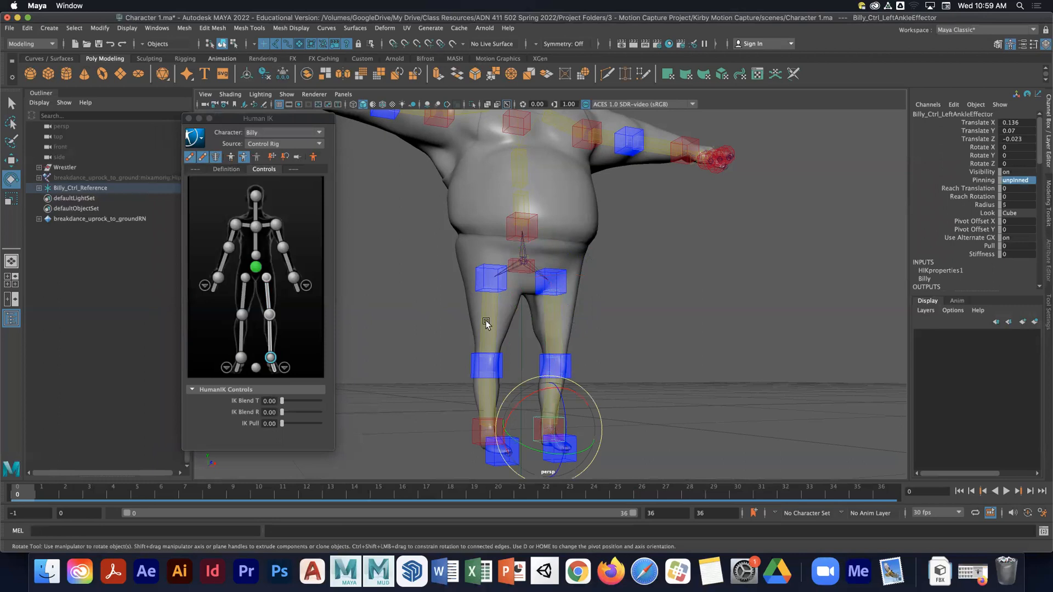
pyautogui.click(548, 303)
pyautogui.moveTo(547, 302); pyautogui.dragTo(582, 284)
pyautogui.click(681, 289)
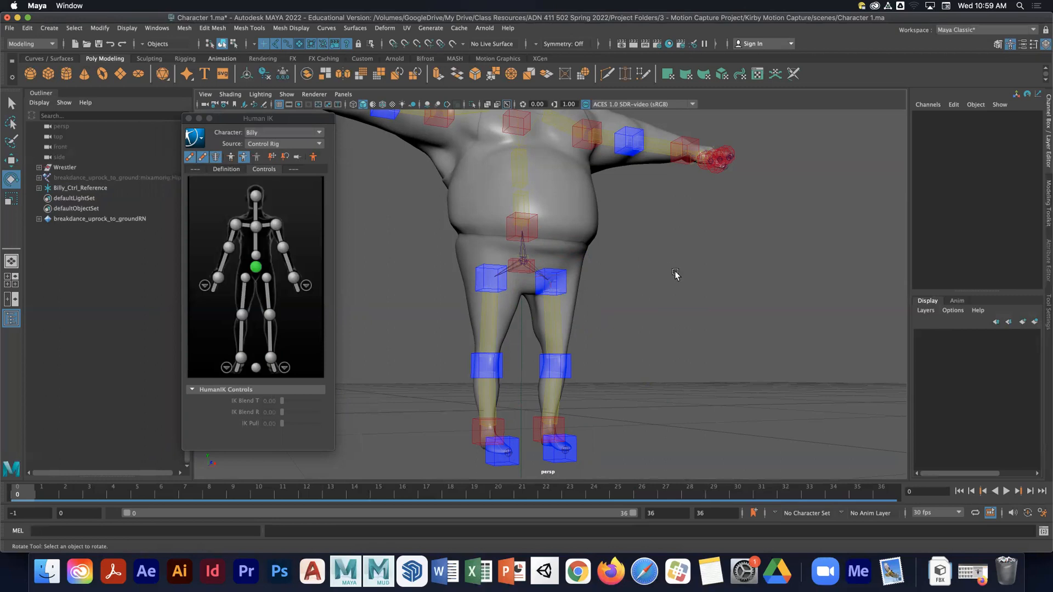
# - Set Billy's Human IK source to Breakdance1
pyautogui.keyDown('alt'); pyautogui.moveTo(659, 220); pyautogui.dragTo(686, 278, button='middle'); pyautogui.keyUp('alt')
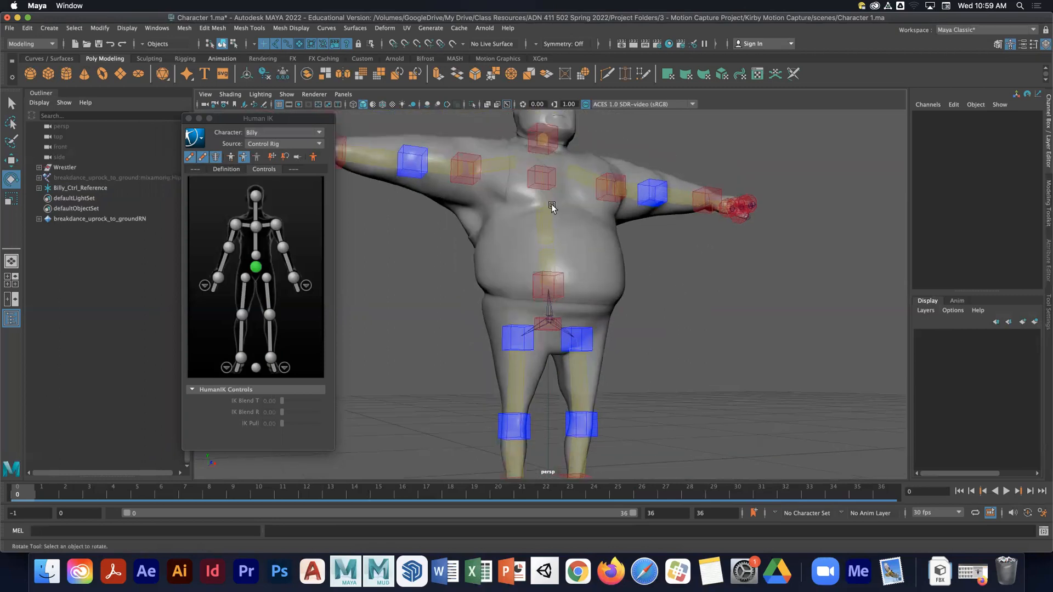
pyautogui.keyDown('alt'); pyautogui.moveTo(693, 362); pyautogui.dragTo(691, 294, button='middle'); pyautogui.keyUp('alt')
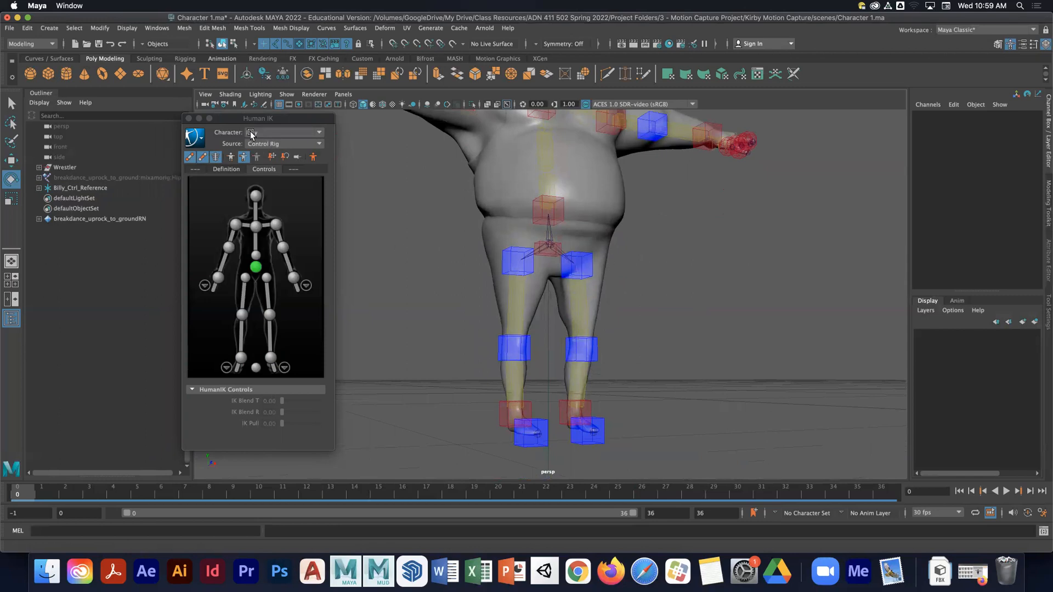
pyautogui.moveTo(238, 119); pyautogui.dragTo(218, 120)
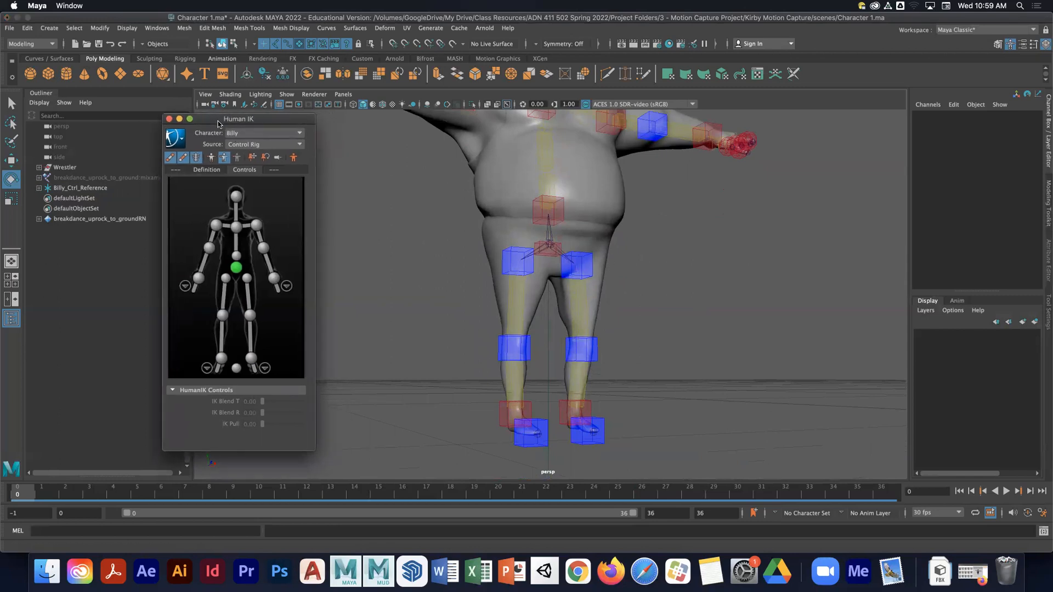
pyautogui.click(262, 145)
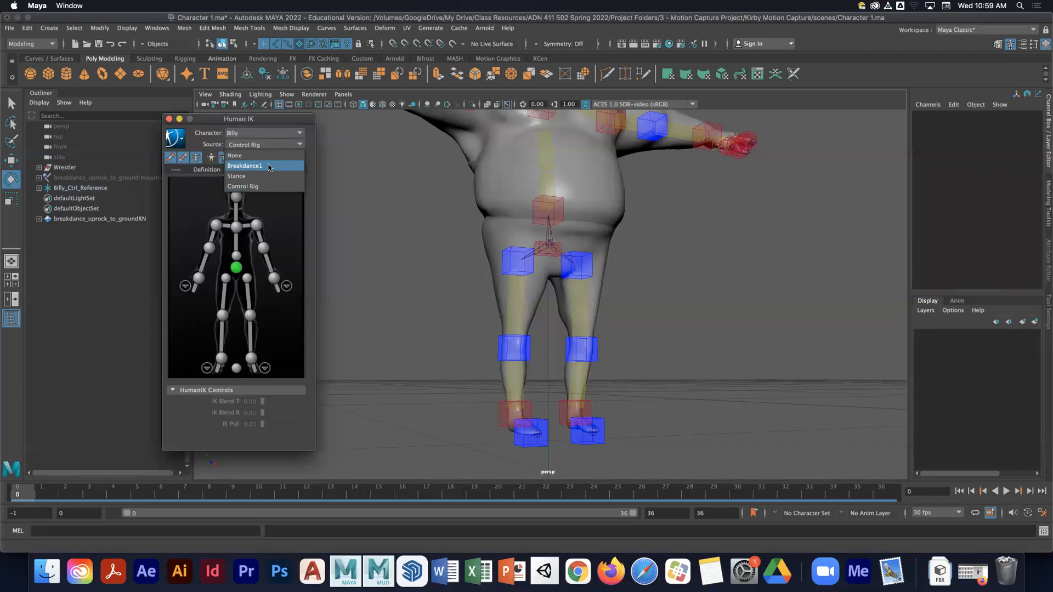
pyautogui.click(268, 167)
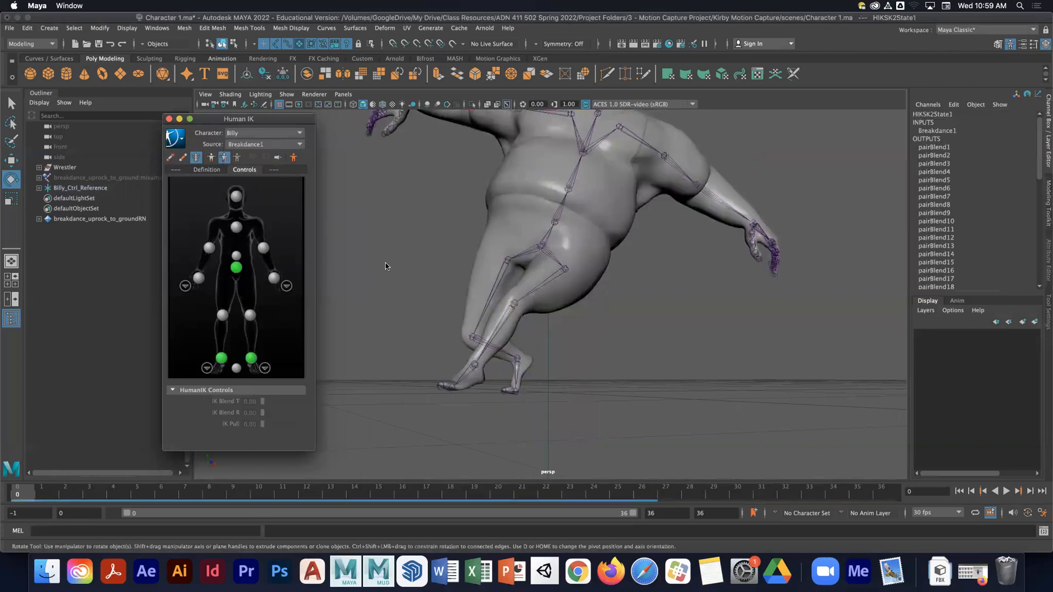
# - Bake the Breakdance1 animation to Billy's control rig on a new animation layer
pyautogui.click(182, 139)
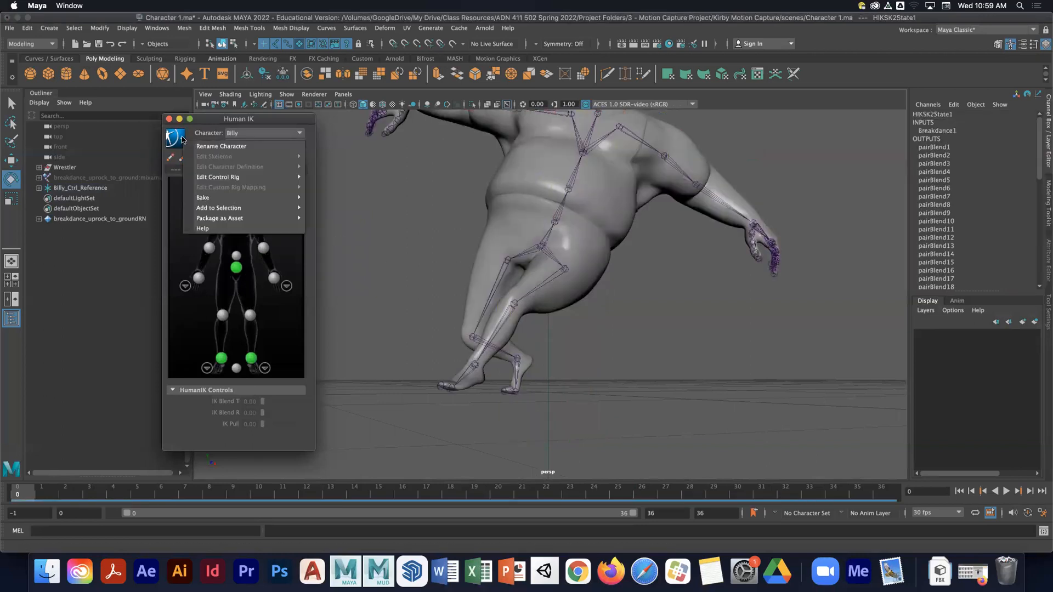
pyautogui.moveTo(244, 202)
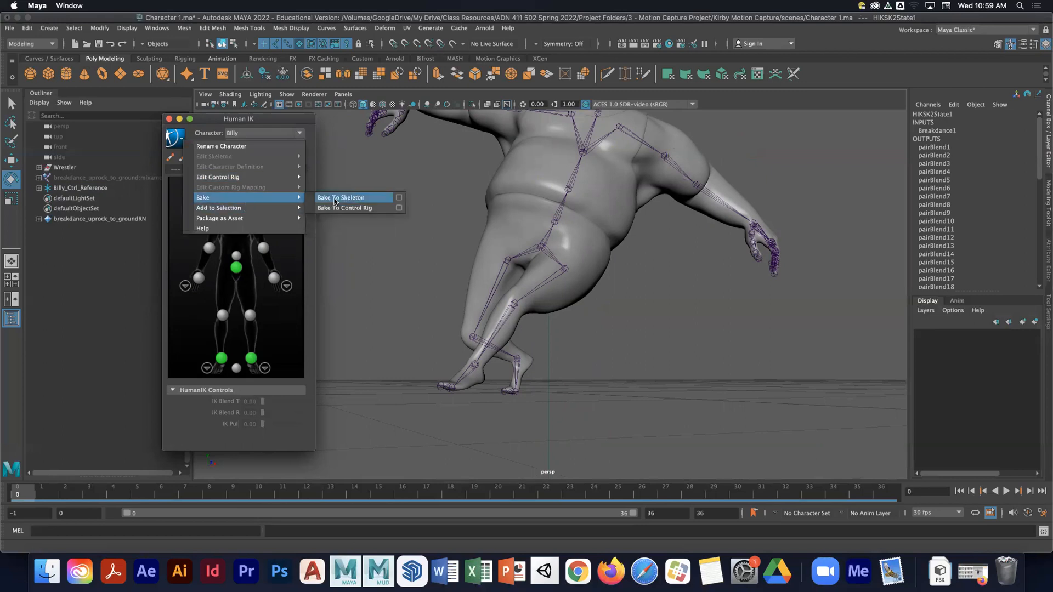
pyautogui.click(399, 207)
pyautogui.moveTo(432, 196); pyautogui.dragTo(350, 142)
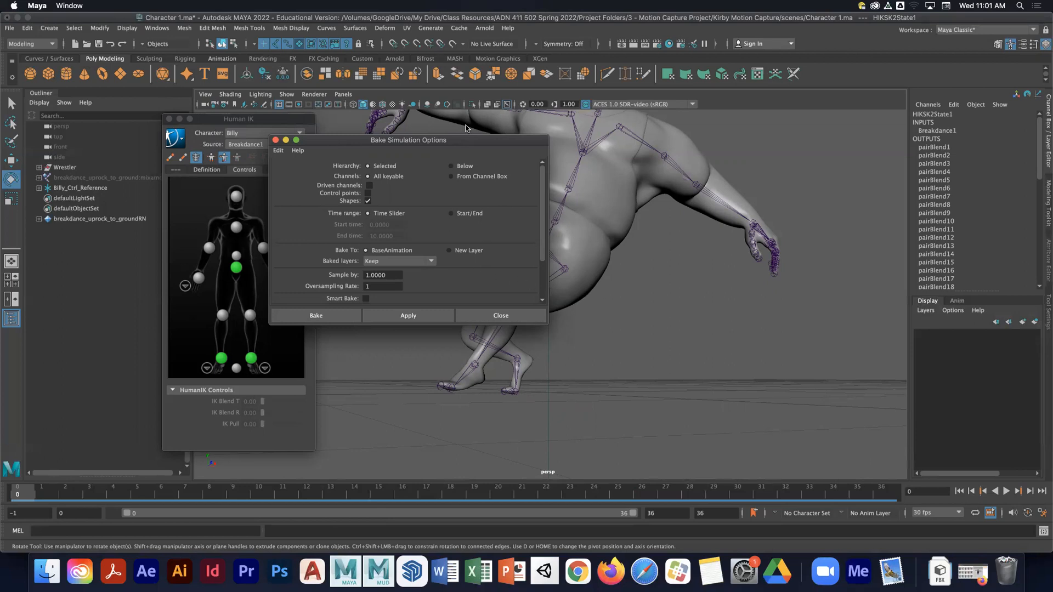
pyautogui.moveTo(442, 137); pyautogui.dragTo(537, 126)
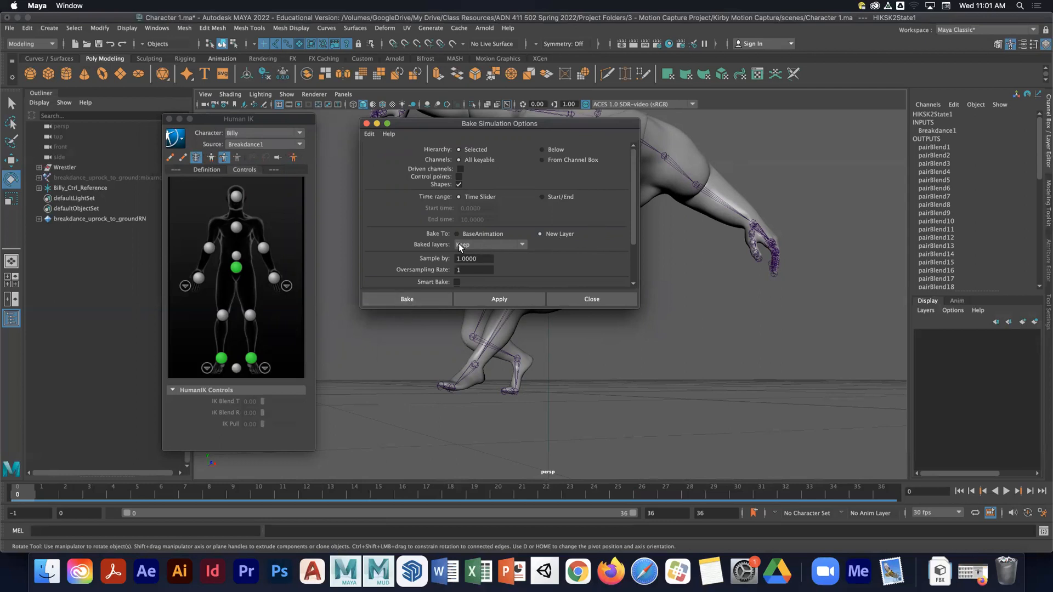
pyautogui.scroll(-3, 534, 243)
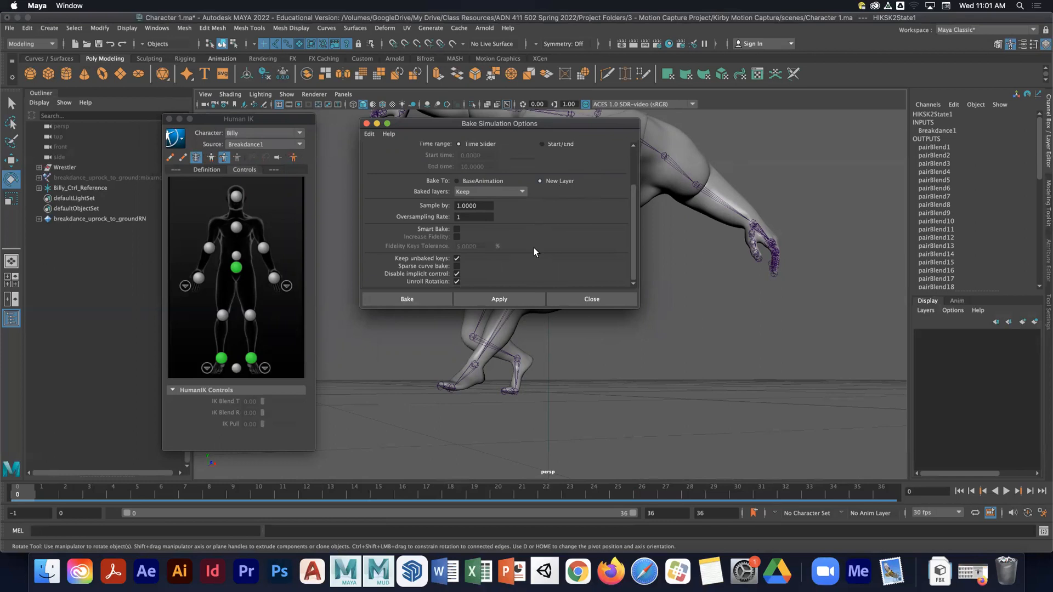
pyautogui.scroll(3, 534, 248)
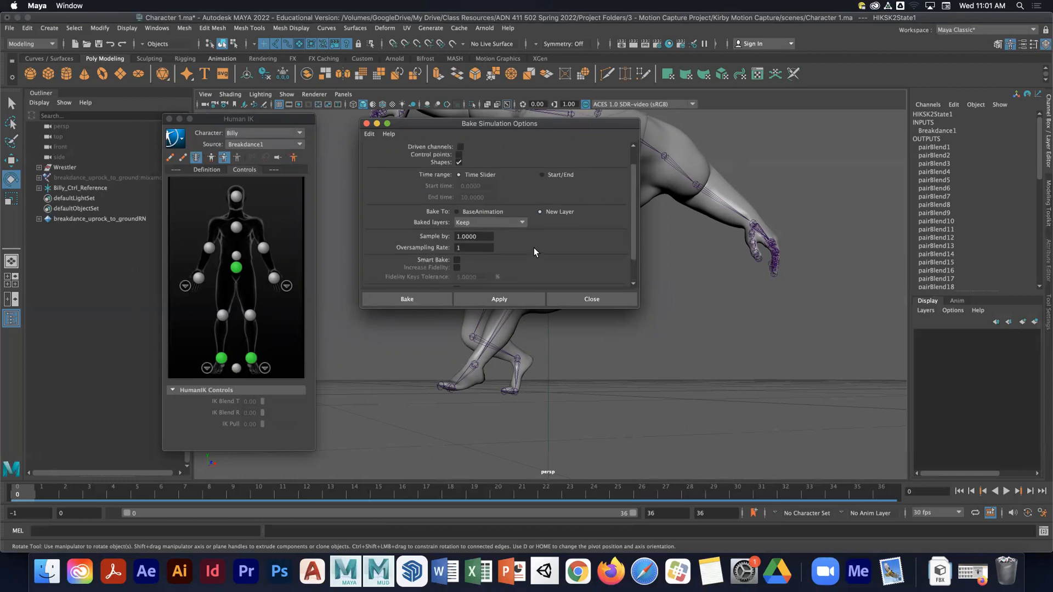
pyautogui.click(416, 298)
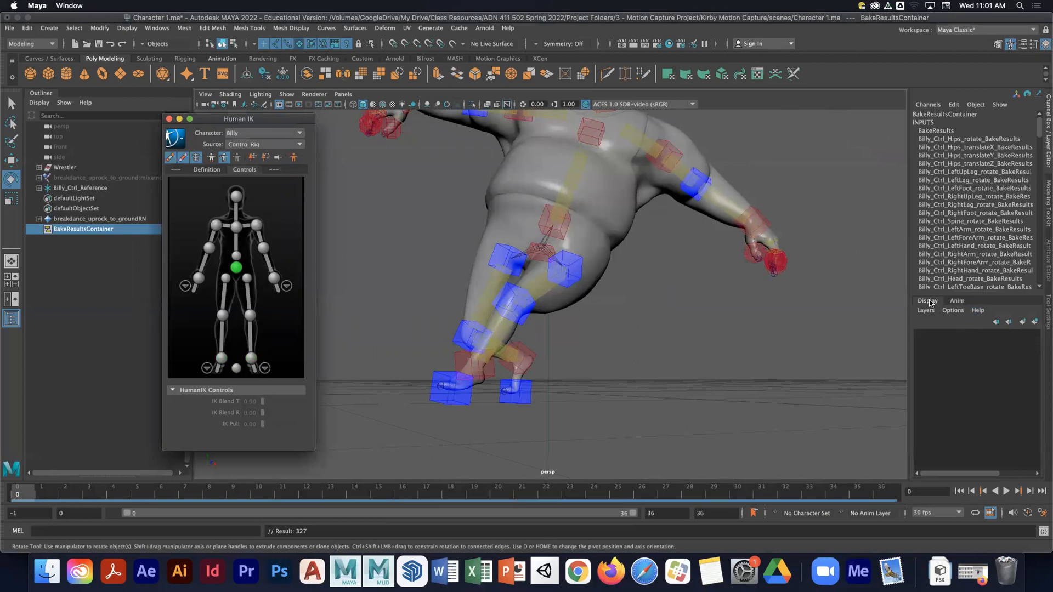
# - Rename the baked animation layer to Breakdance
pyautogui.click(957, 301)
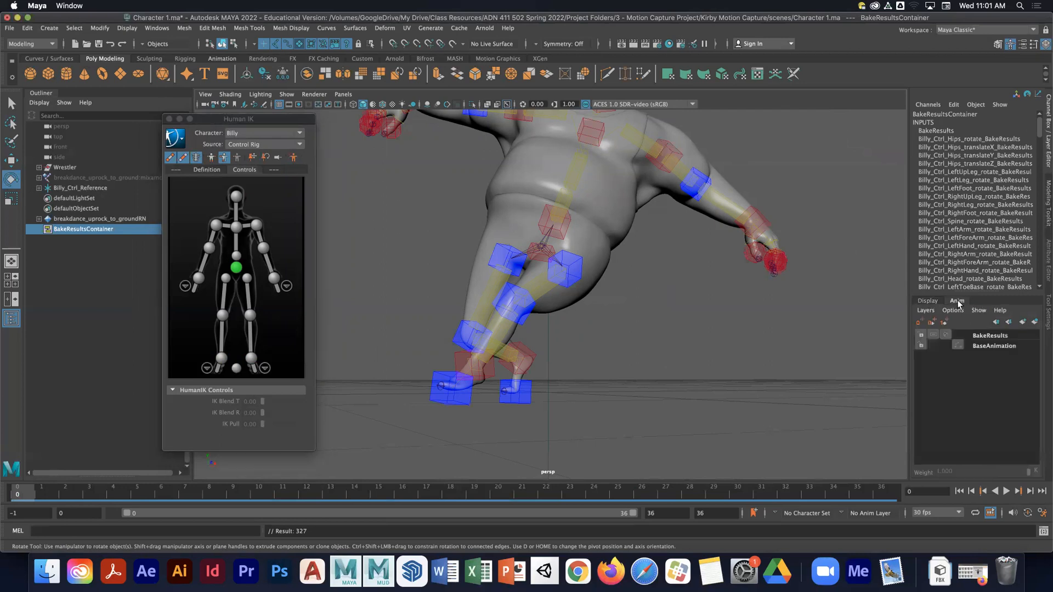
pyautogui.click(984, 352)
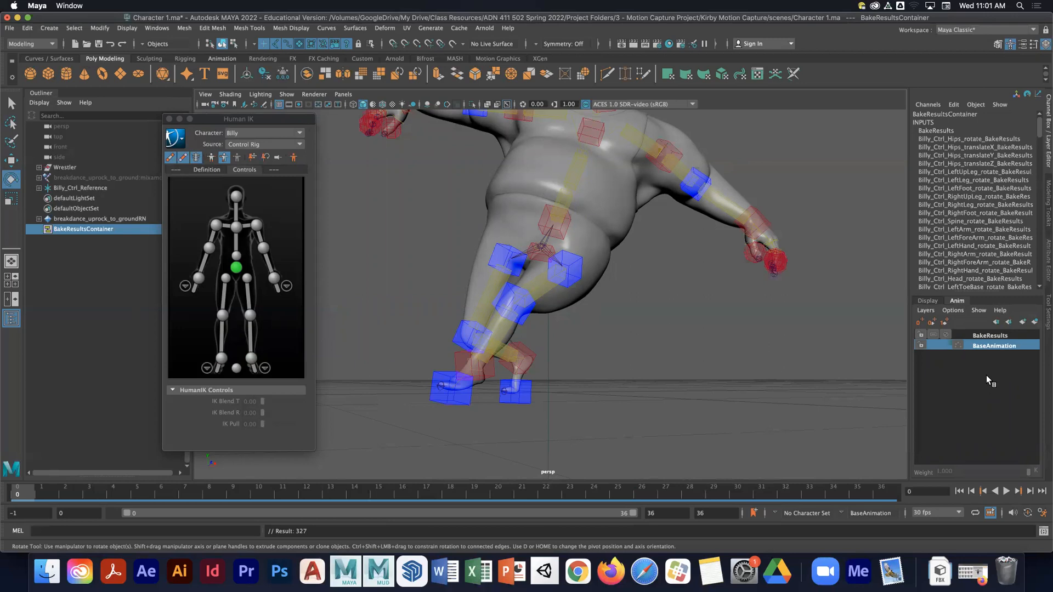
pyautogui.click(992, 337)
pyautogui.click(989, 344)
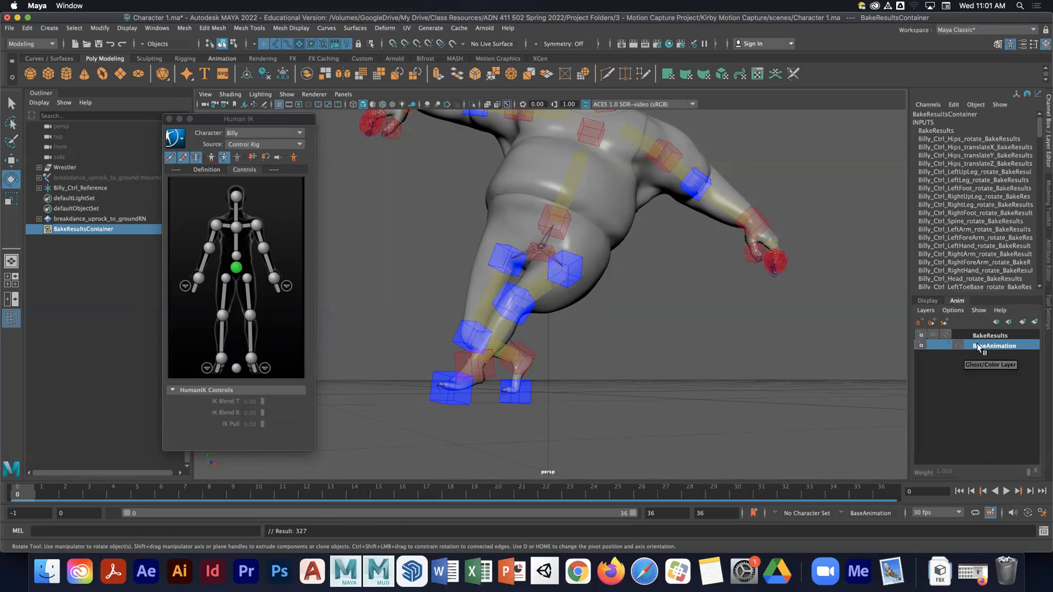
pyautogui.click(990, 335)
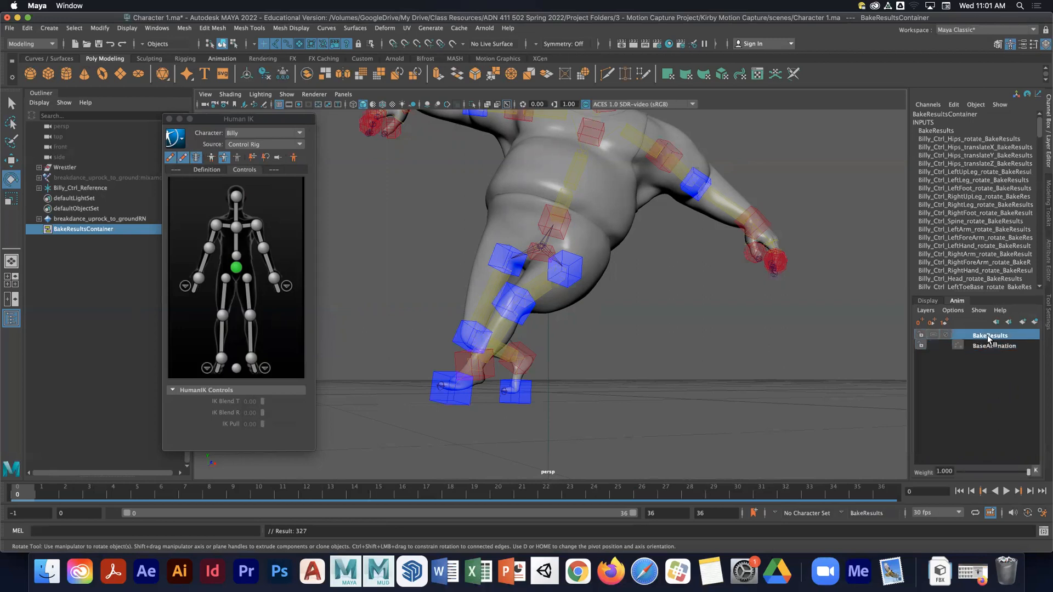
pyautogui.doubleClick(1002, 335)
pyautogui.write('Breakdance')
pyautogui.press('Return')
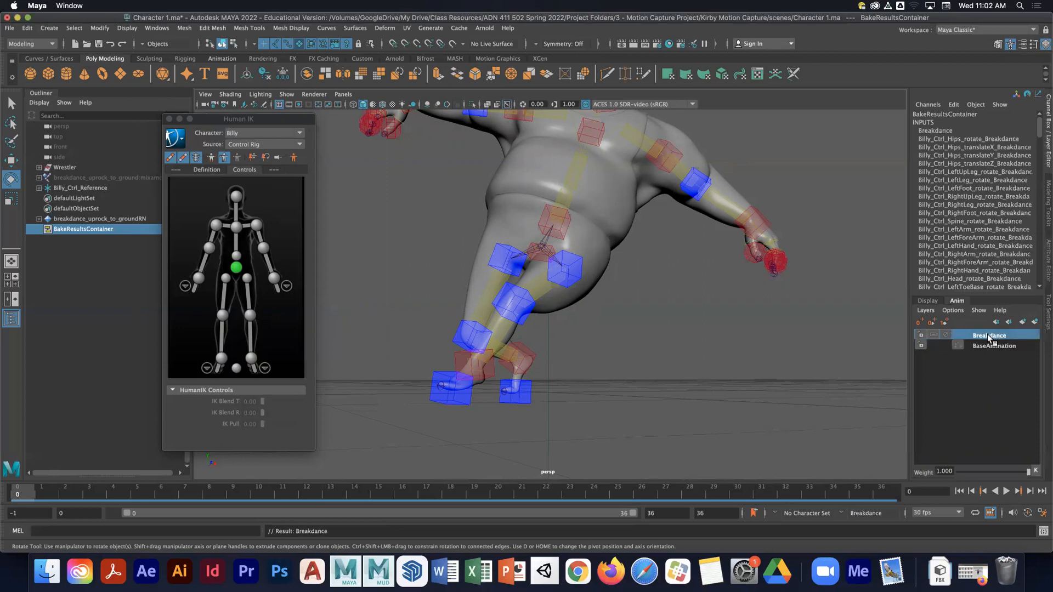
# - Inspect the Layer Mode options of the Breakdance layer
pyautogui.rightClick(965, 334)
pyautogui.moveTo(960, 310)
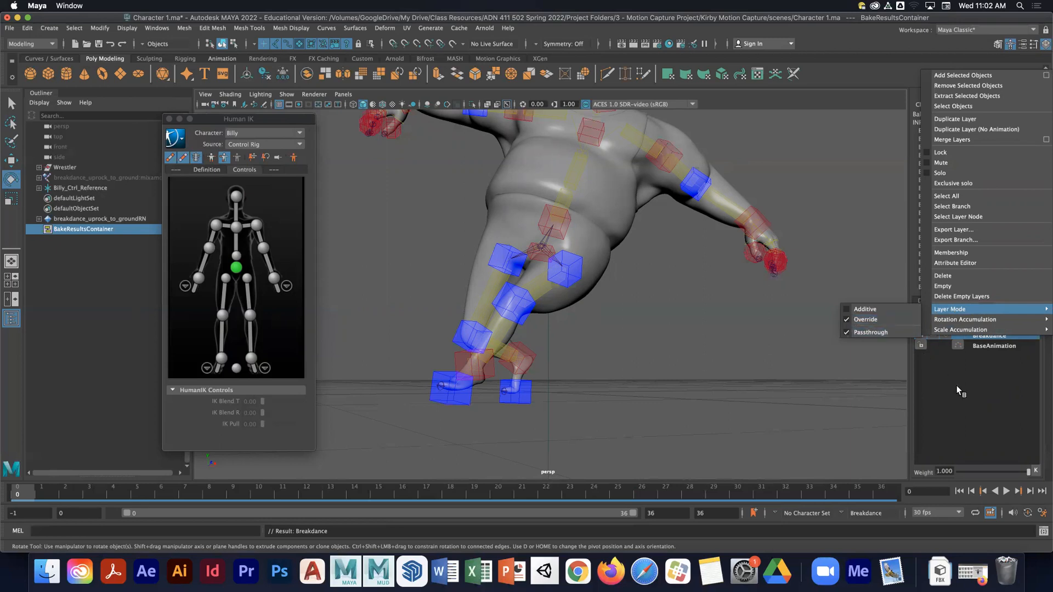
pyautogui.click(992, 389)
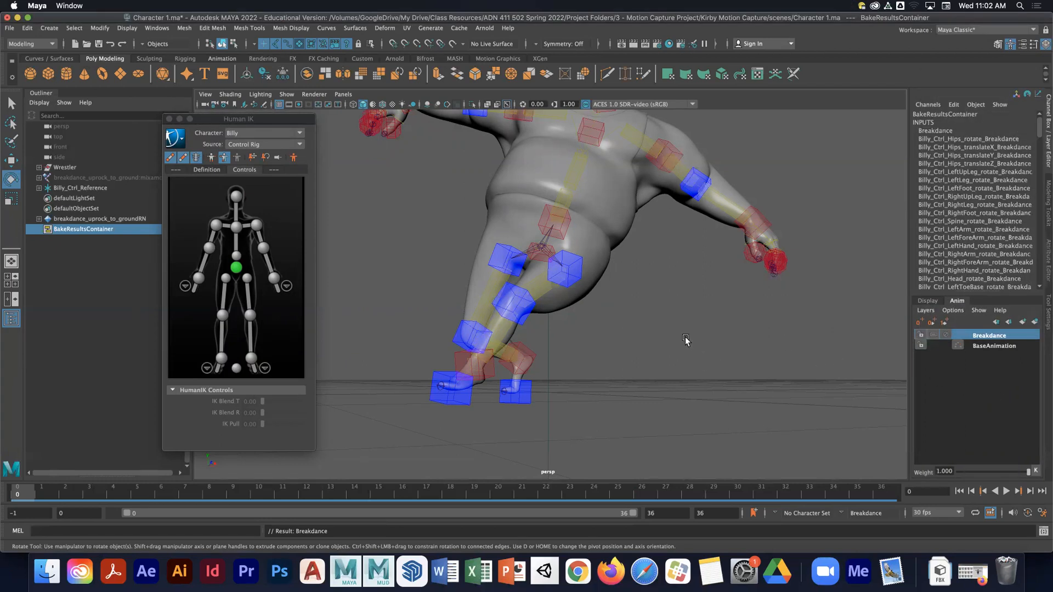
# - Select the left hip effector and scrub the timeline to review the baked animation
pyautogui.click(577, 279)
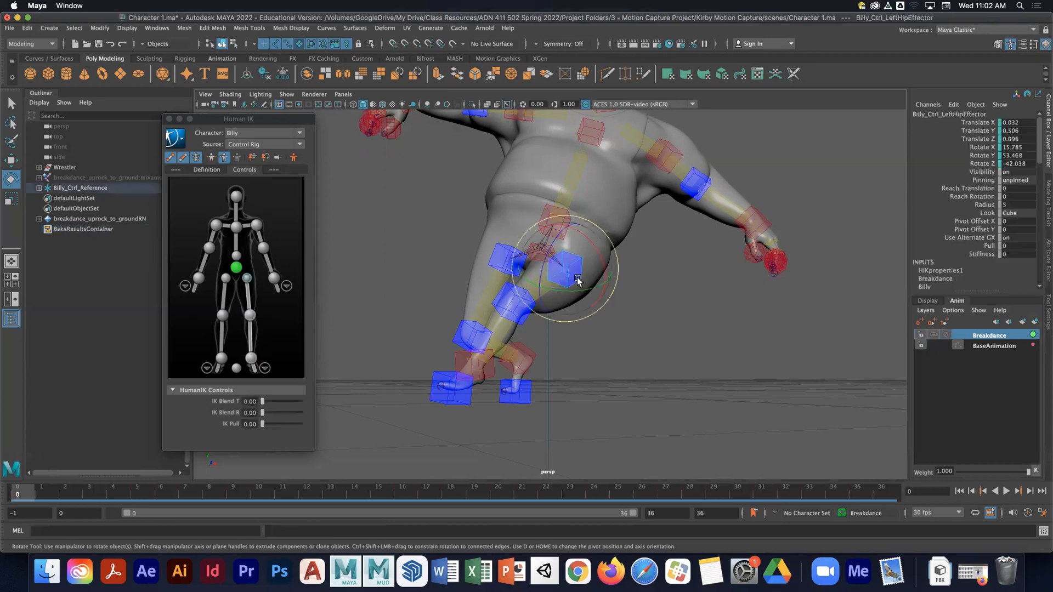
pyautogui.click(881, 495)
pyautogui.moveTo(881, 495); pyautogui.dragTo(17, 493)
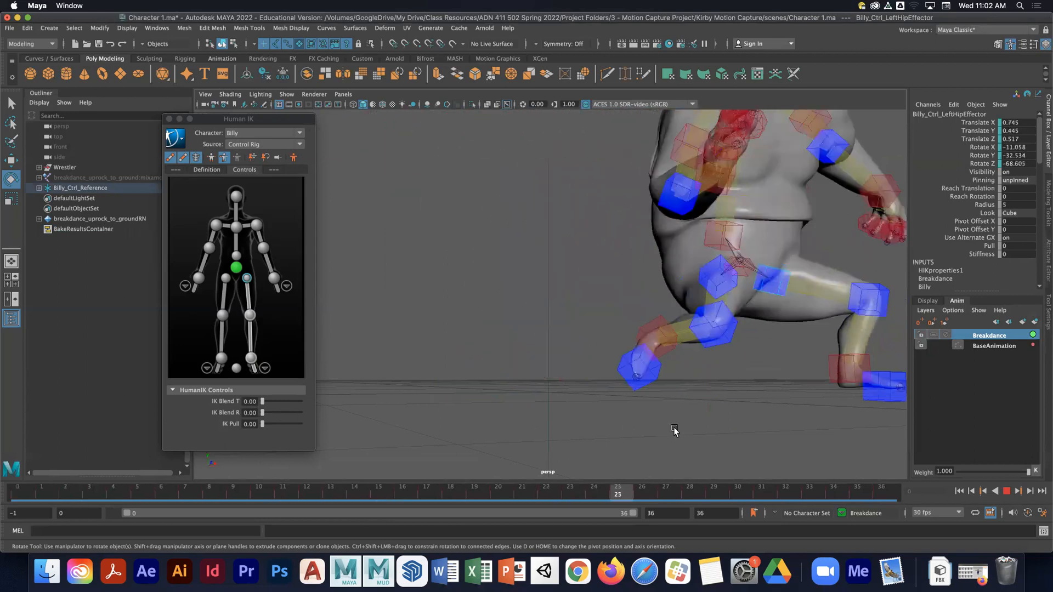
pyautogui.moveTo(734, 438); pyautogui.dragTo(6, 382)
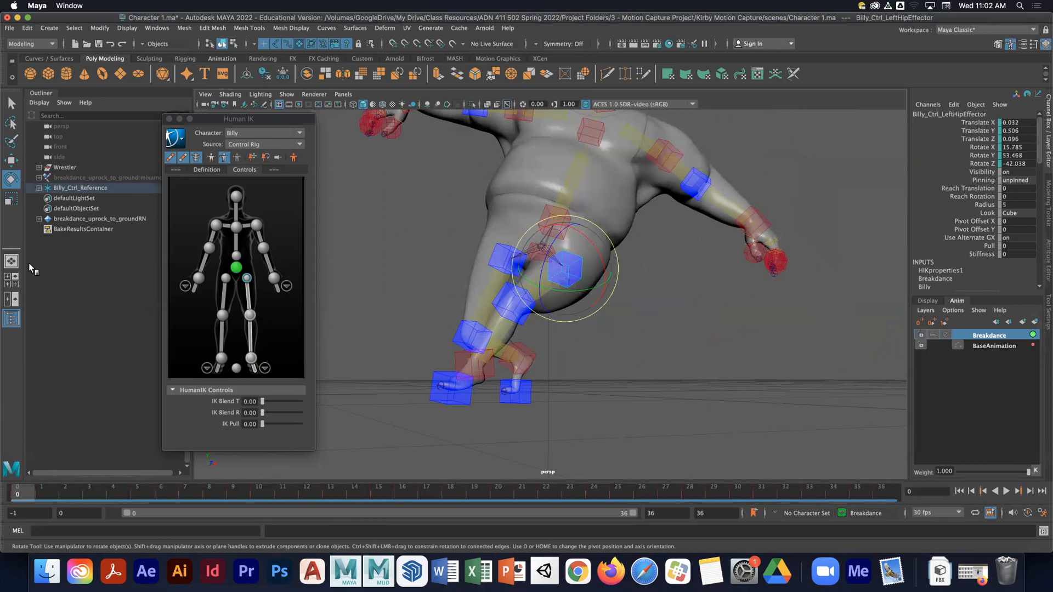
# - Try Human IK picking modes while selecting the left upper leg, shoulder and knee controls
pyautogui.click(655, 334)
pyautogui.click(542, 290)
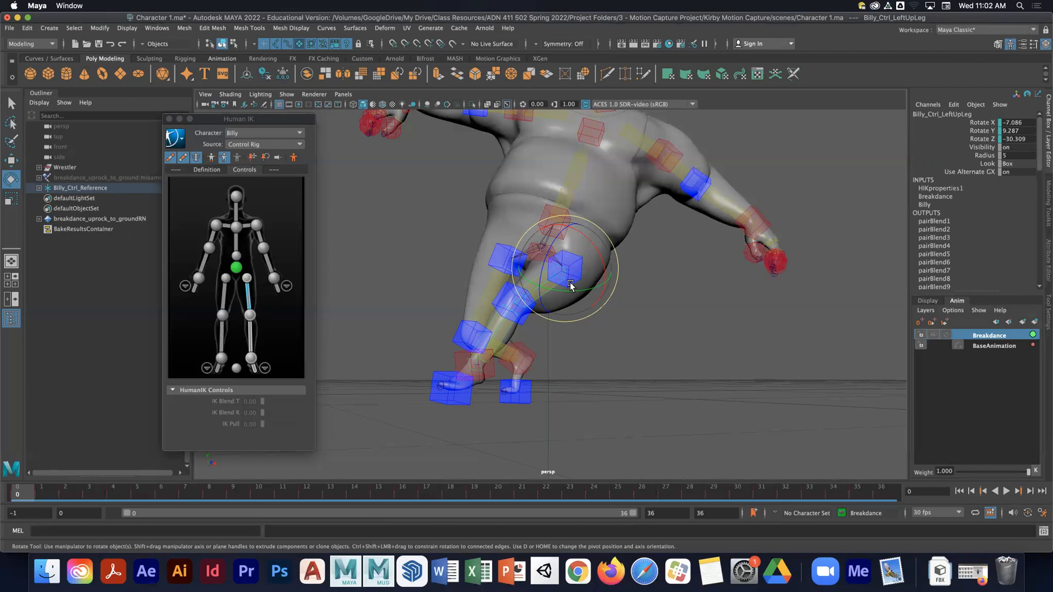
pyautogui.click(677, 311)
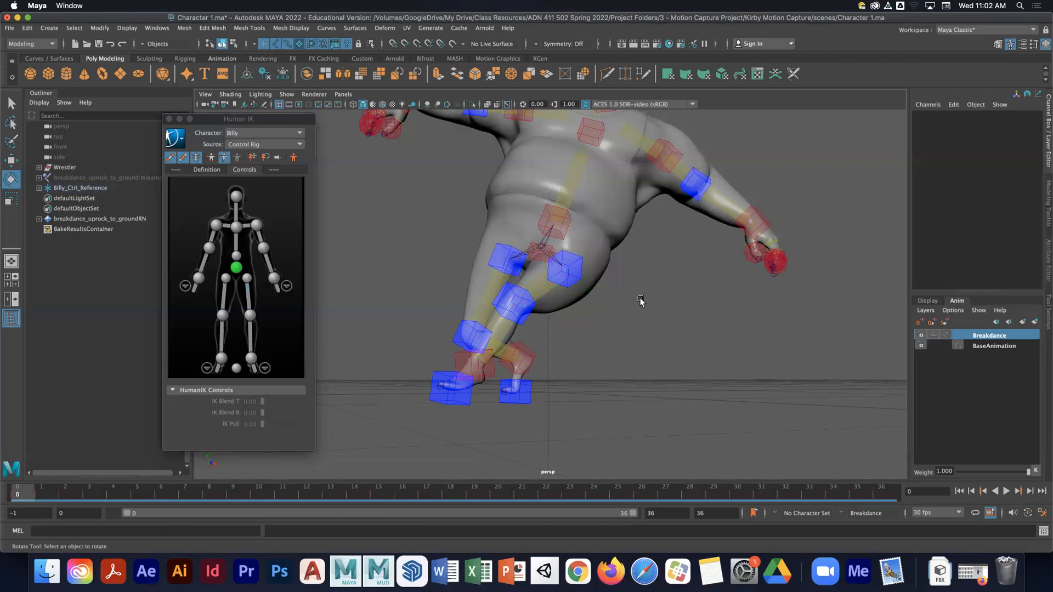
pyautogui.click(269, 122)
pyautogui.moveTo(269, 122); pyautogui.dragTo(418, 121)
pyautogui.click(373, 157)
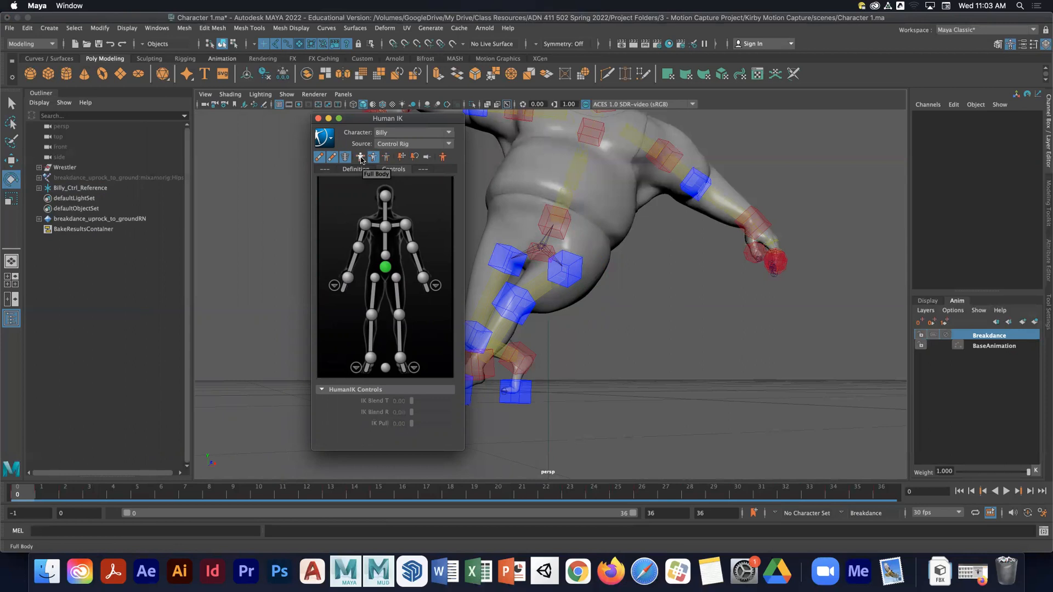
pyautogui.click(360, 157)
pyautogui.click(566, 236)
pyautogui.click(656, 174)
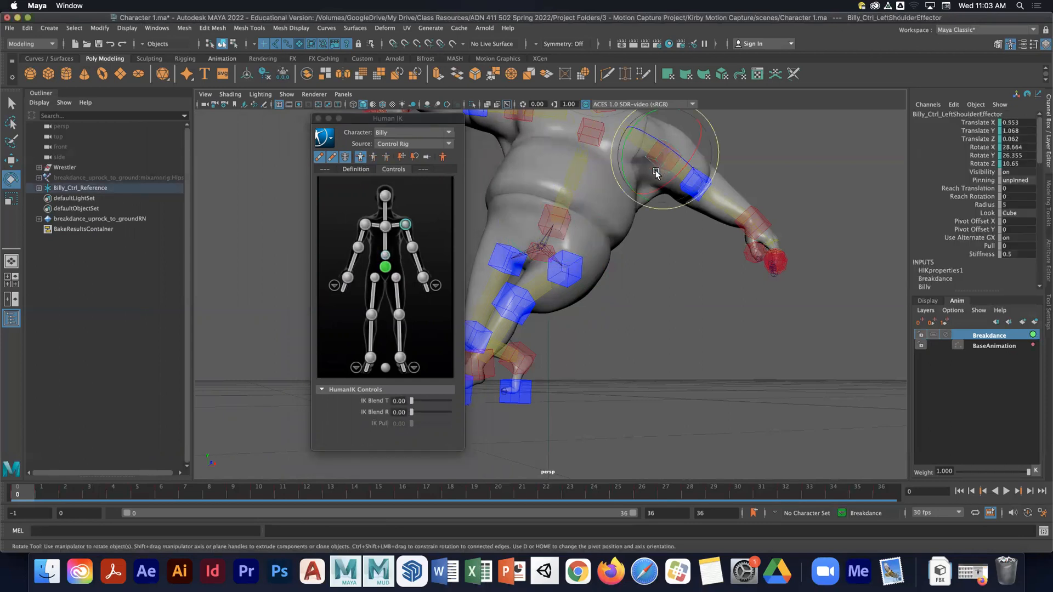
pyautogui.click(525, 316)
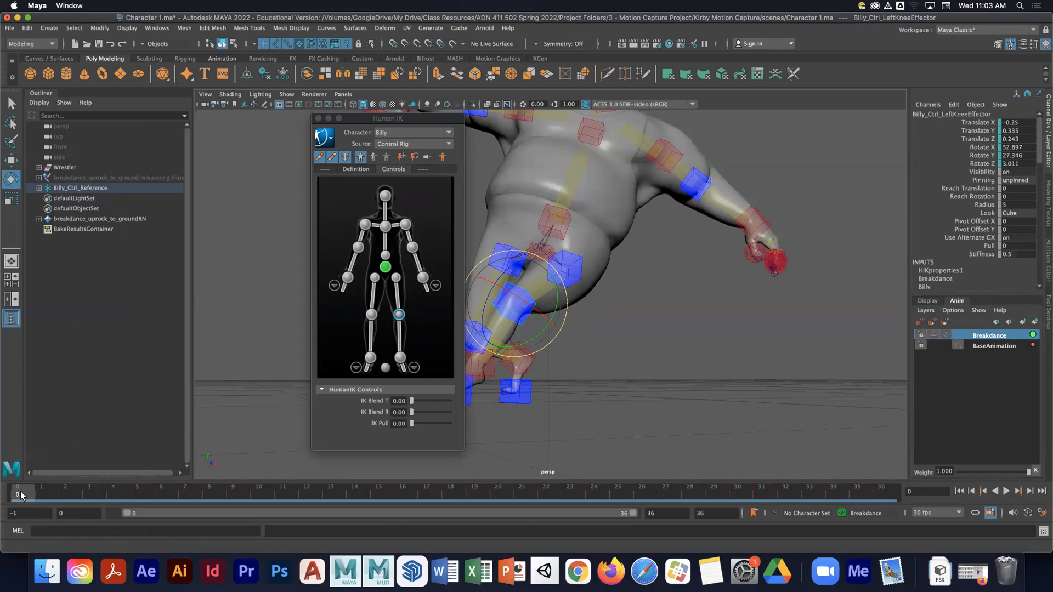
# - In Full Body mode, delete the left hip effector's key at frame 0, then undo the deletion
pyautogui.click(373, 158)
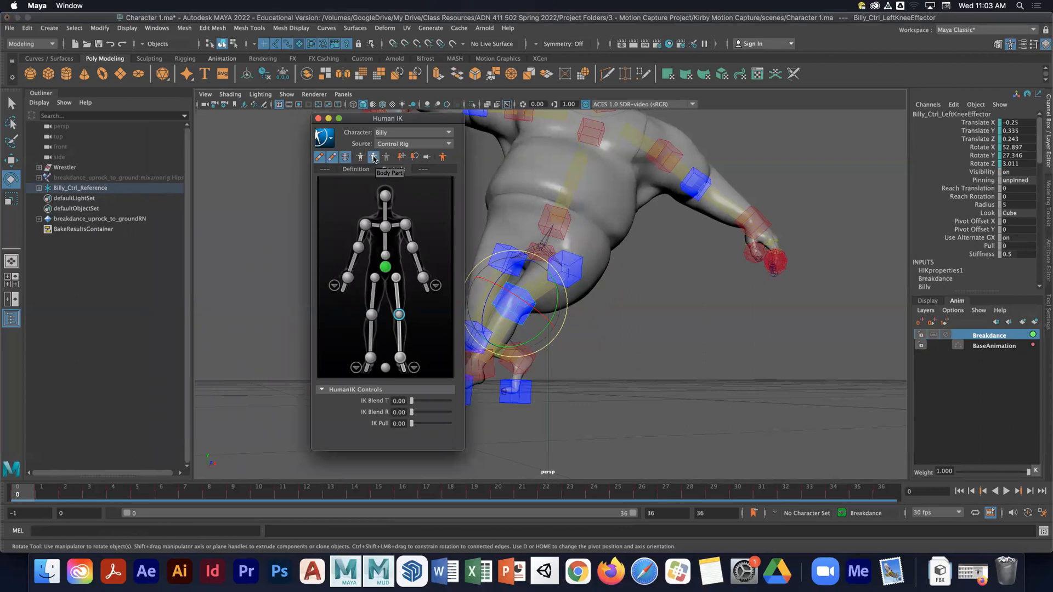
pyautogui.click(575, 263)
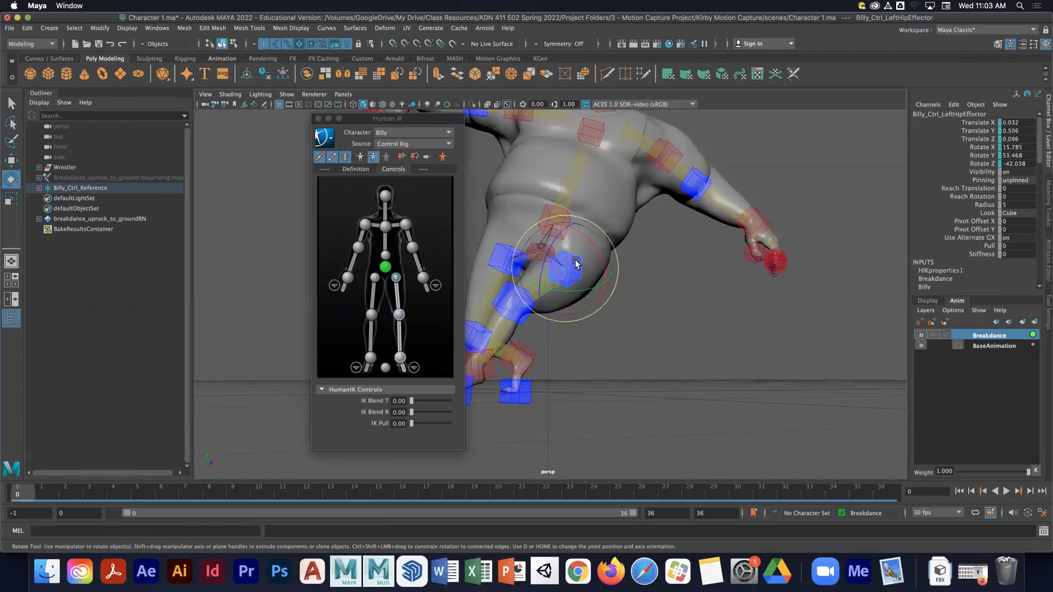
pyautogui.rightClick(23, 500)
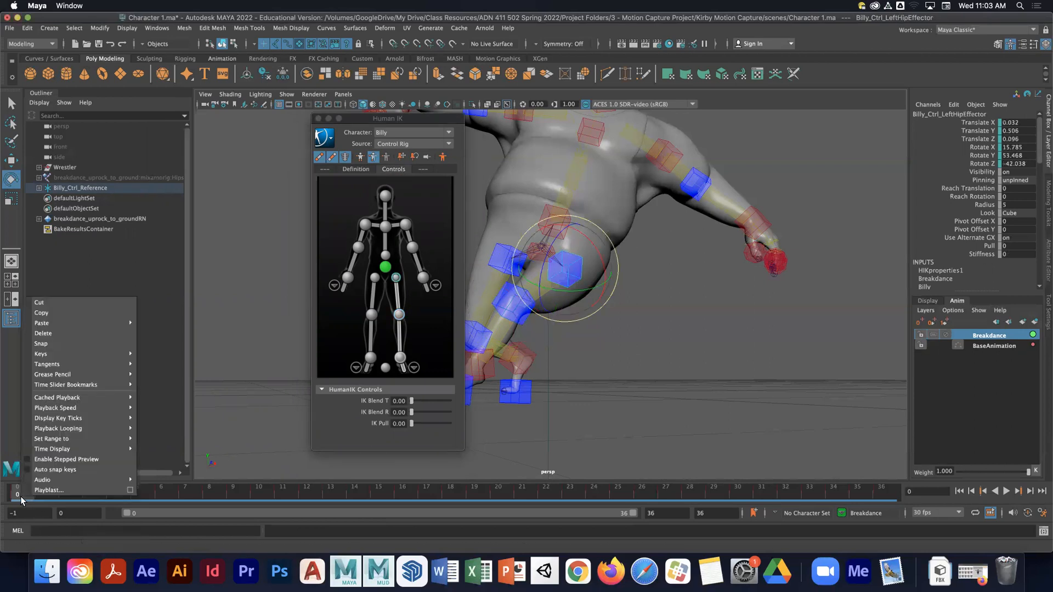
pyautogui.click(58, 334)
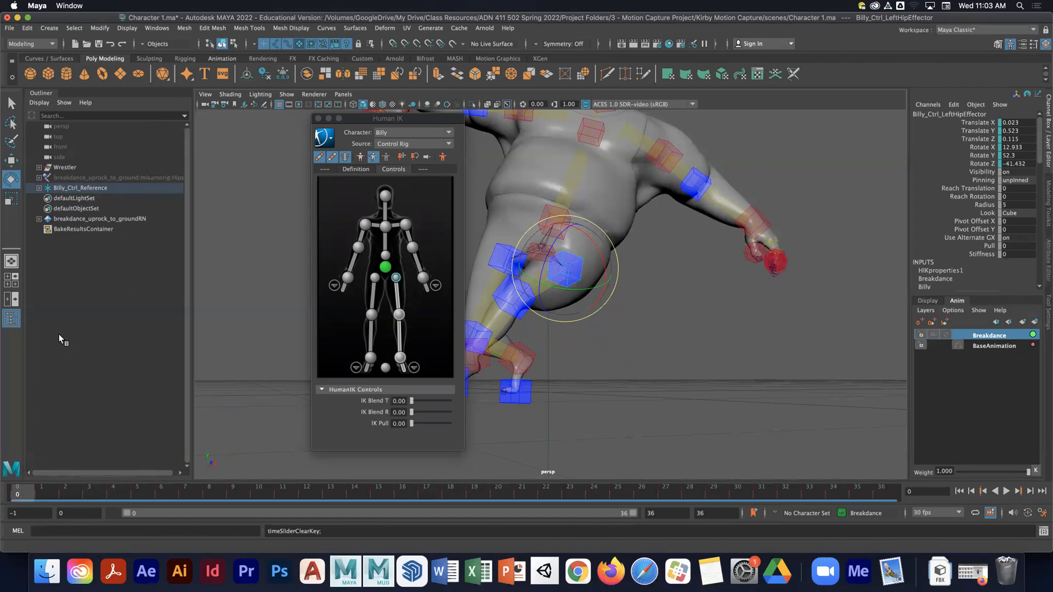
pyautogui.press('z')
# - Switch Human IK picking to Selection mode and clear the selection
pyautogui.click(386, 158)
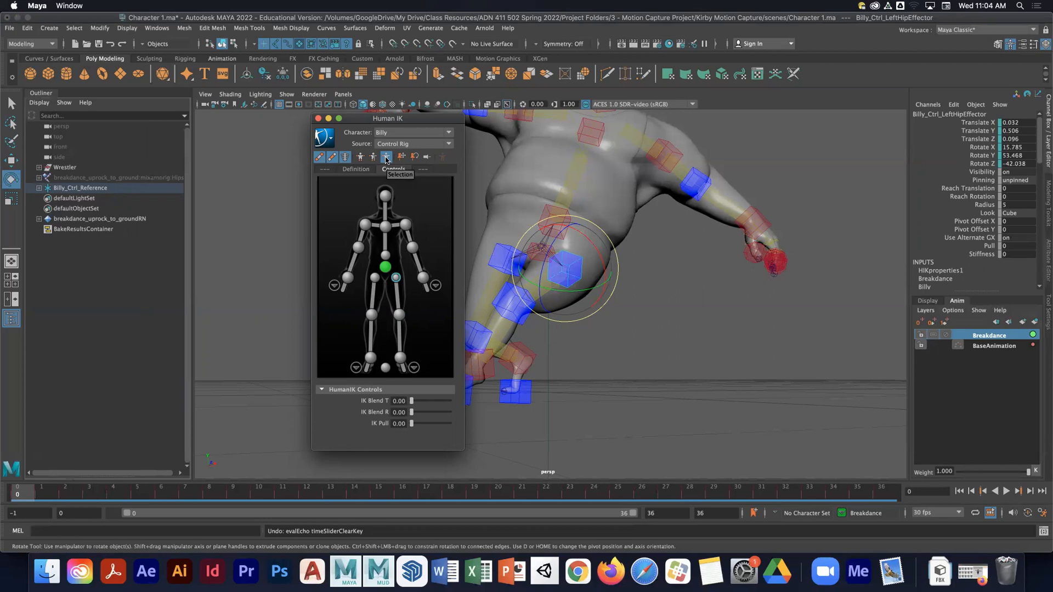
pyautogui.click(617, 279)
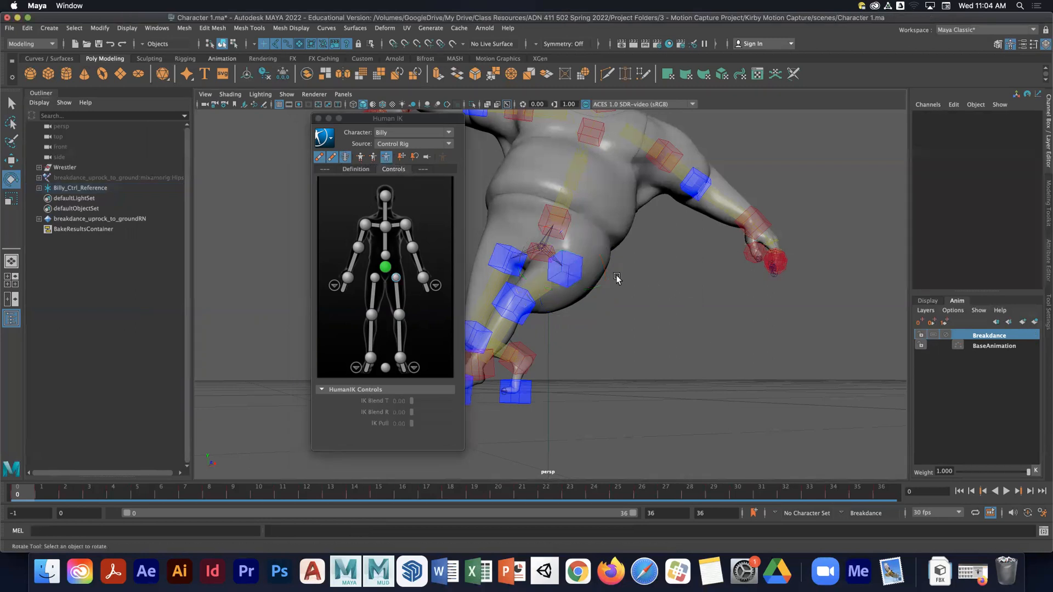
# - Add all of Billy's IK effectors to the selection and delete their keys across the whole timeline
pyautogui.click(327, 137)
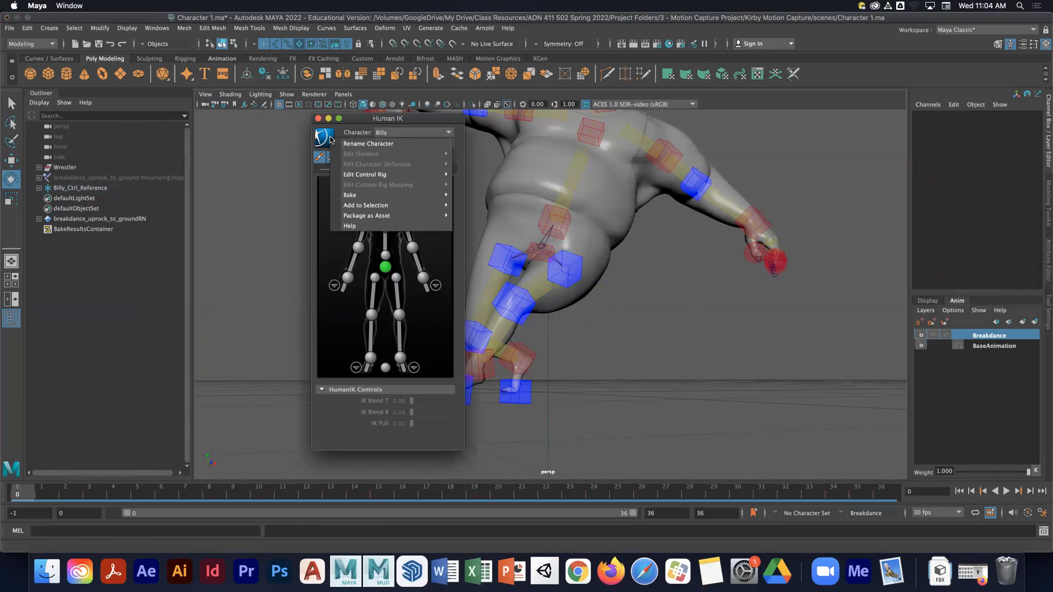
pyautogui.moveTo(392, 207)
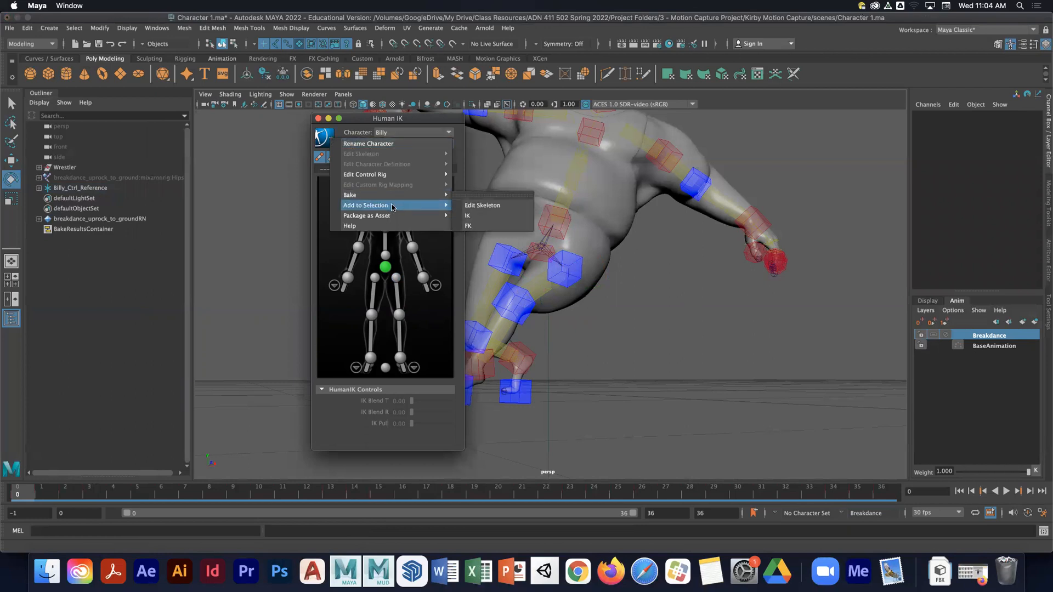
pyautogui.click(487, 218)
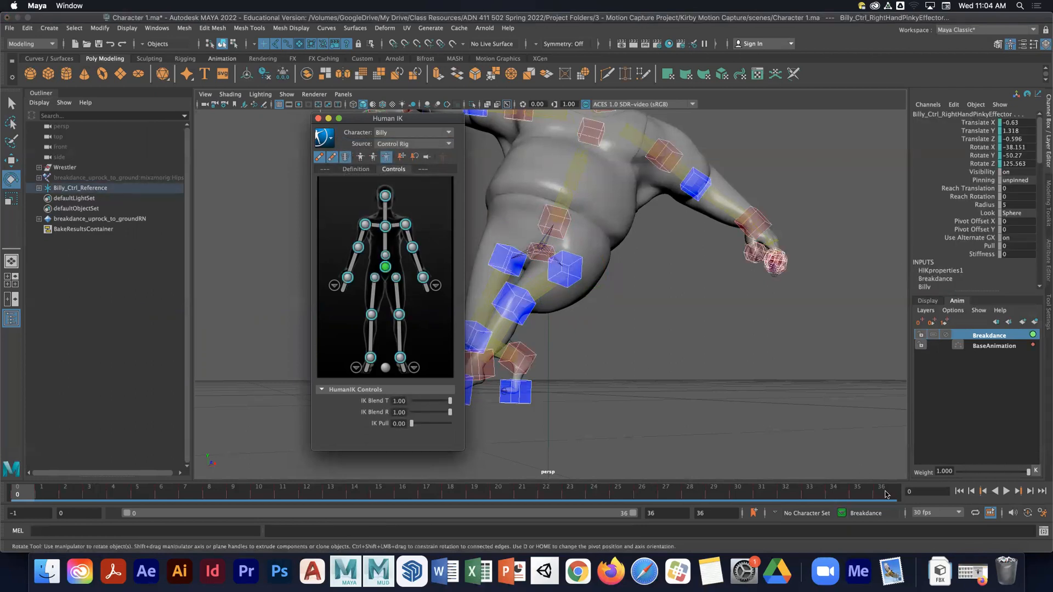
pyautogui.keyDown('shift'); pyautogui.moveTo(886, 495); pyautogui.dragTo(13, 493); pyautogui.keyUp('shift')
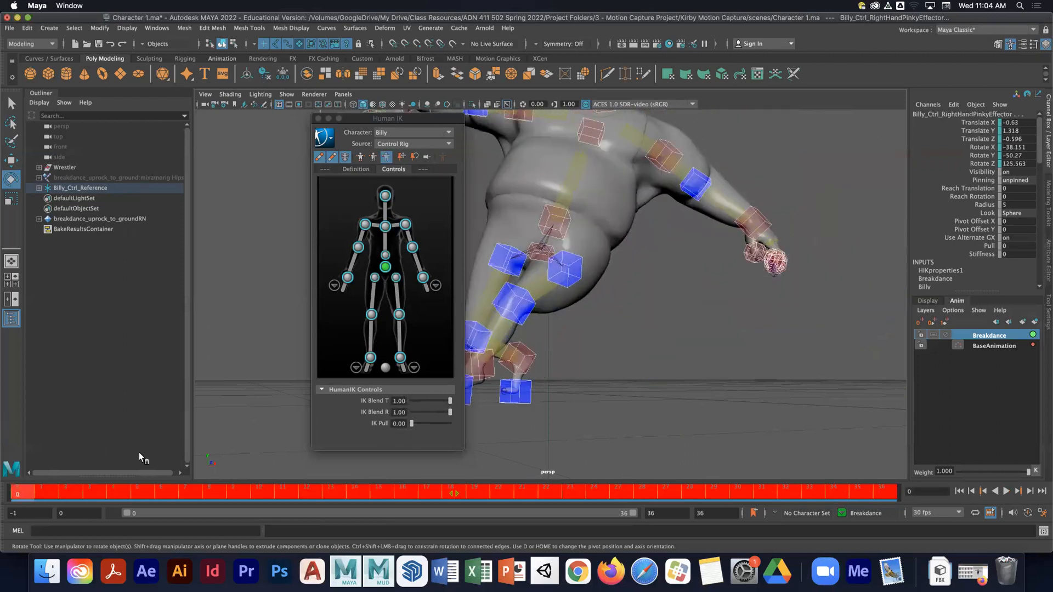
pyautogui.rightClick(178, 490)
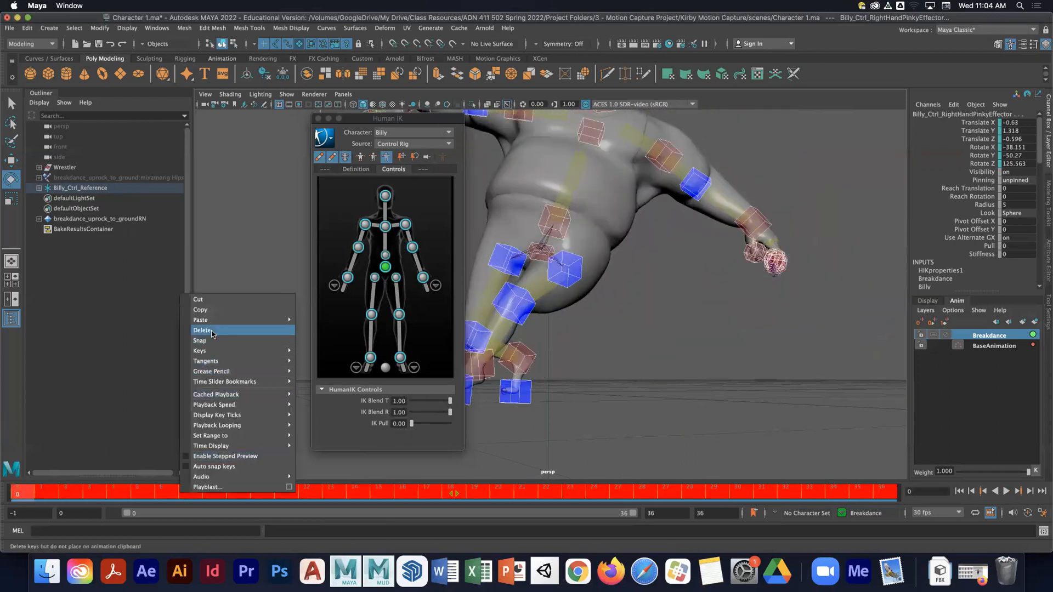
pyautogui.click(197, 348)
# - Select the hips effector and set its IK Blend T and IK Blend R to 0
pyautogui.hotkey('alt', 'v')
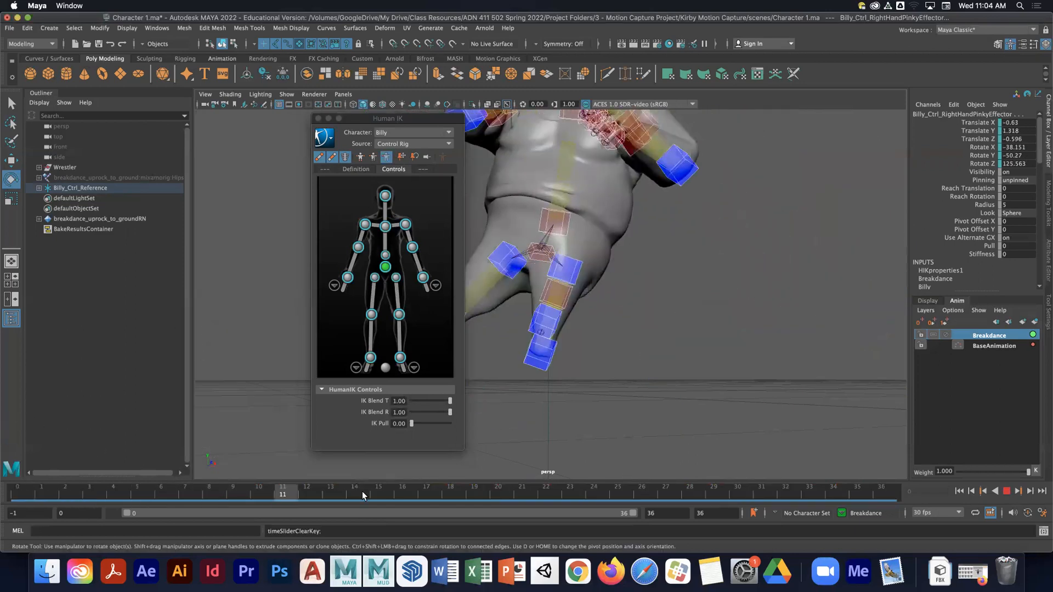
pyautogui.hotkey('alt', 'v')
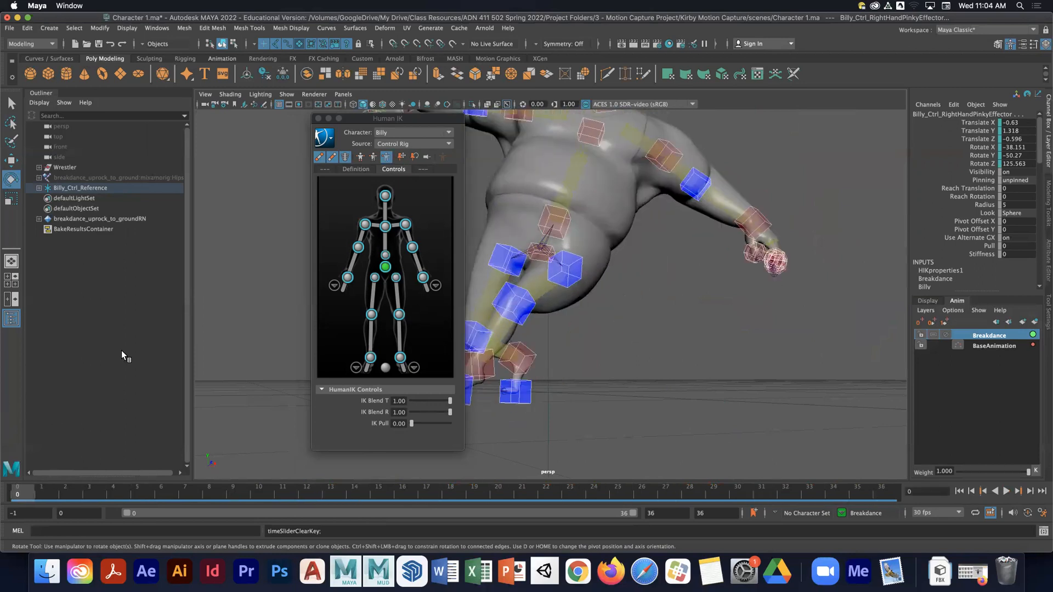
pyautogui.click(385, 267)
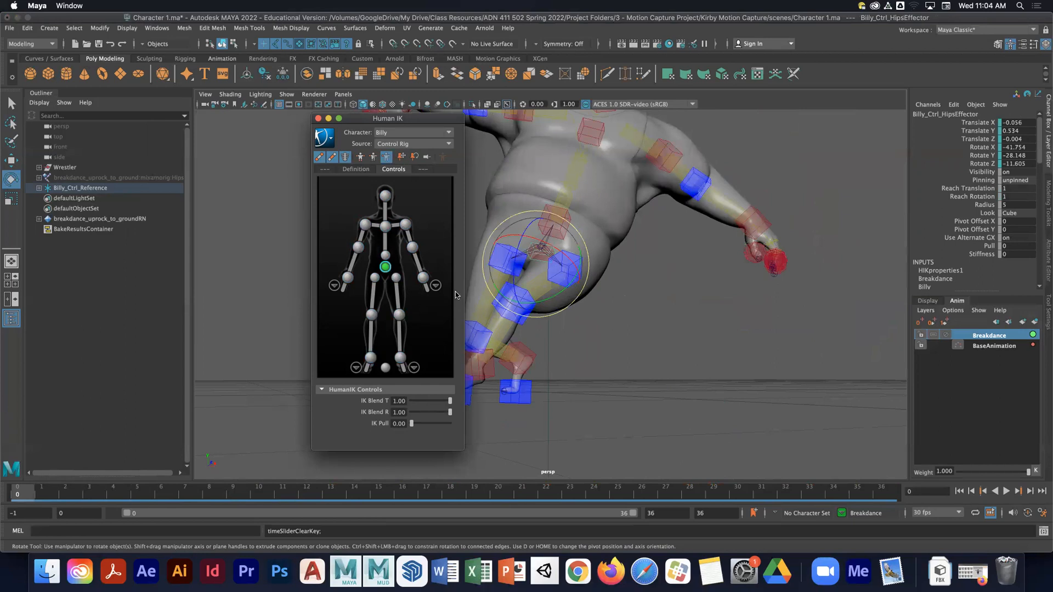
pyautogui.moveTo(450, 400); pyautogui.dragTo(411, 413)
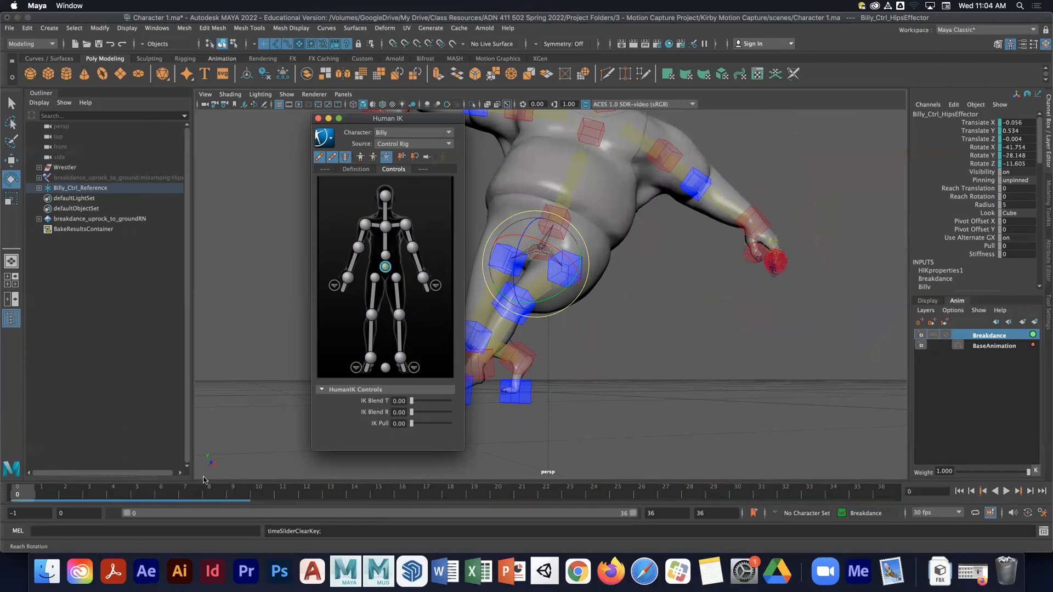
# - Move the Human IK window aside and hide the IK effectors in the viewport
pyautogui.hotkey('alt', 'v')
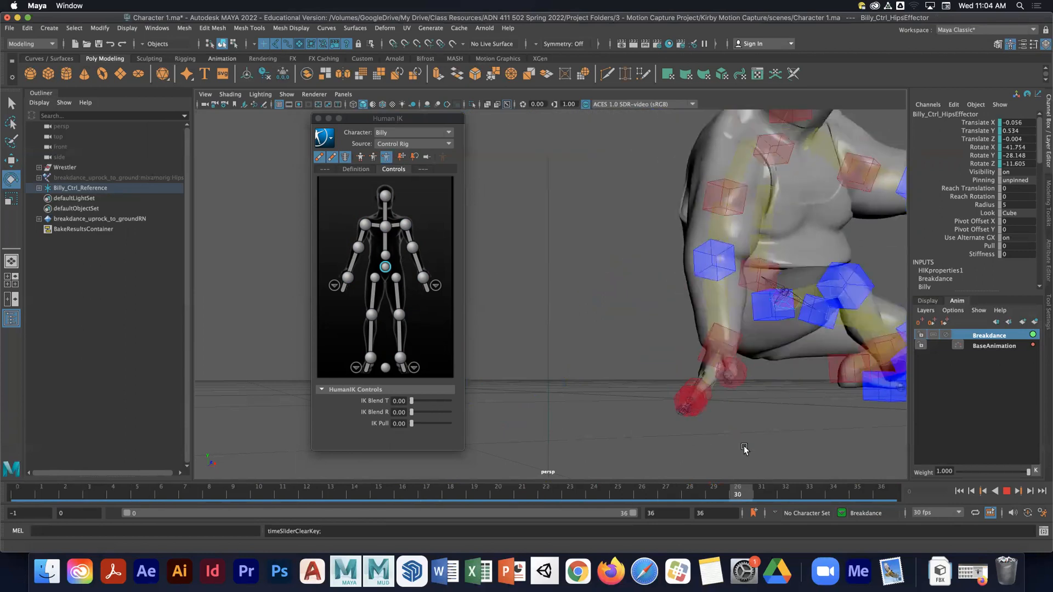
pyautogui.hotkey('alt', 'v')
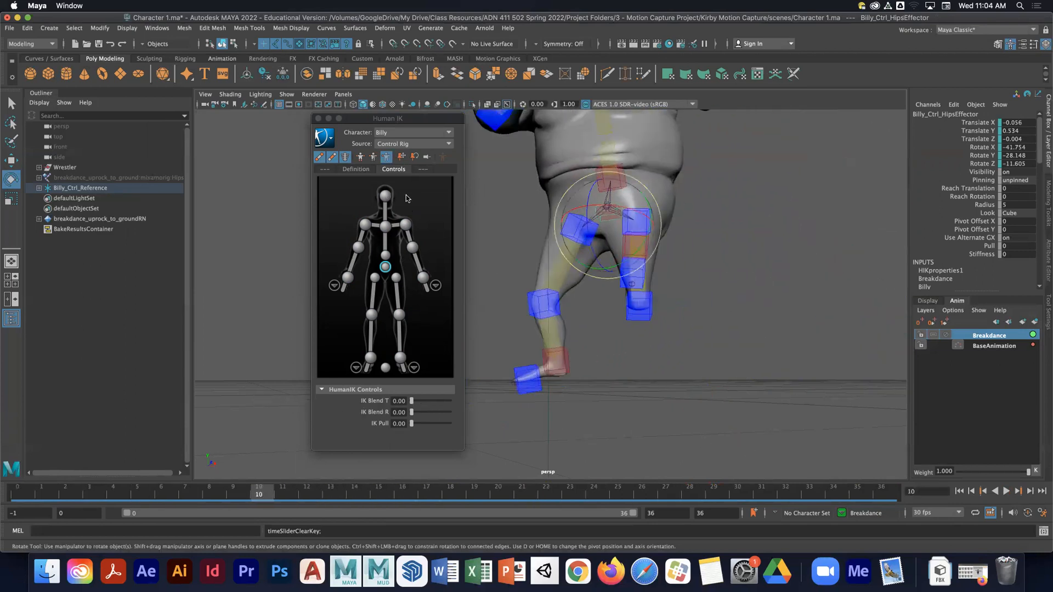
pyautogui.moveTo(379, 119); pyautogui.dragTo(262, 118)
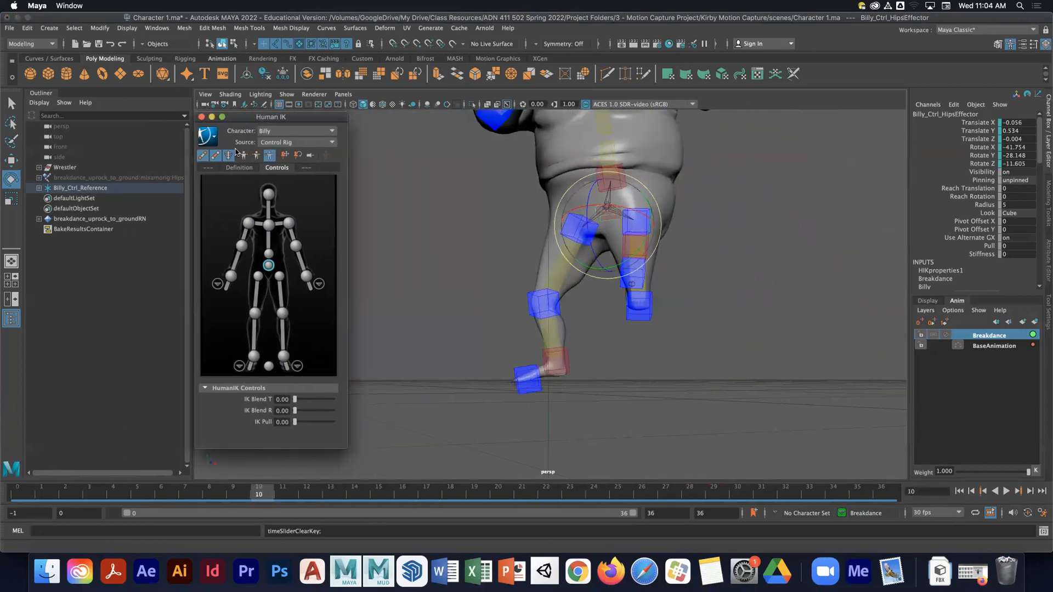
pyautogui.click(203, 158)
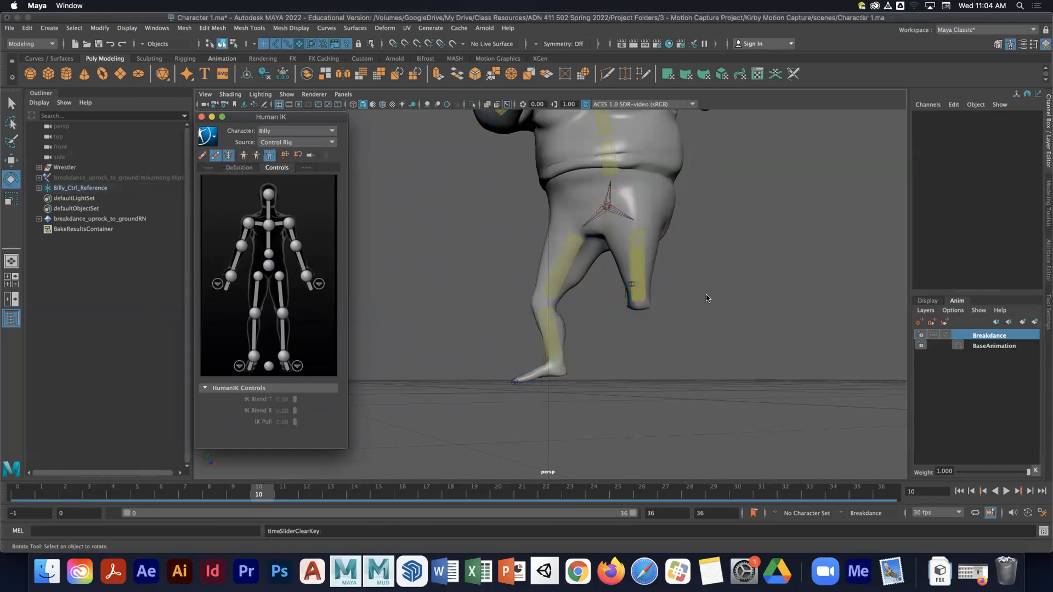
# - Select the hips FK control of Billy's control rig in the viewport
pyautogui.keyDown('alt'); pyautogui.moveTo(709, 301); pyautogui.dragTo(584, 302); pyautogui.keyUp('alt')
pyautogui.click(570, 289)
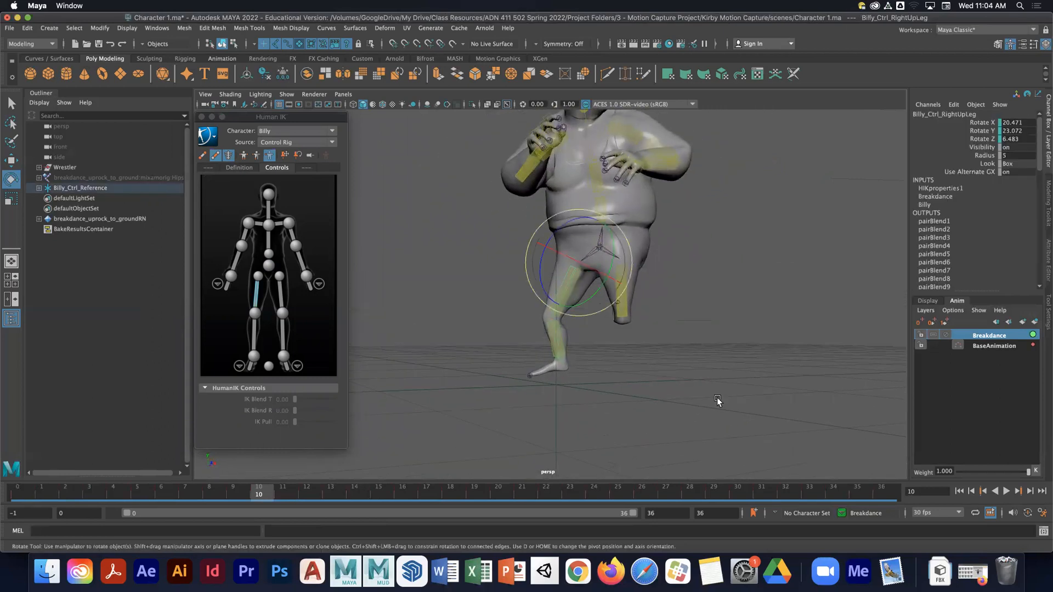
pyautogui.hotkey('alt', 'v')
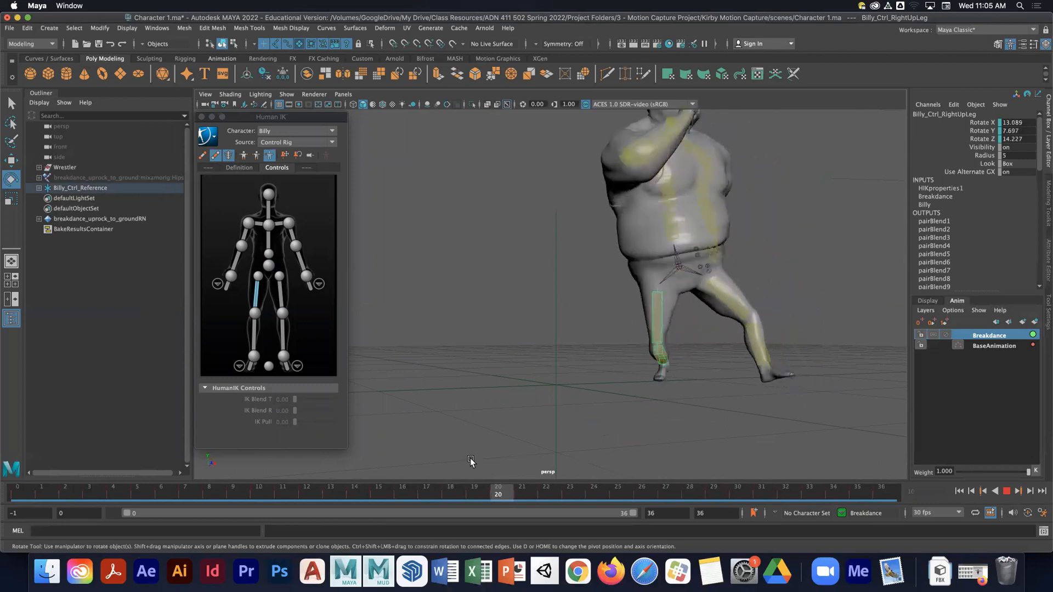
pyautogui.press('Escape')
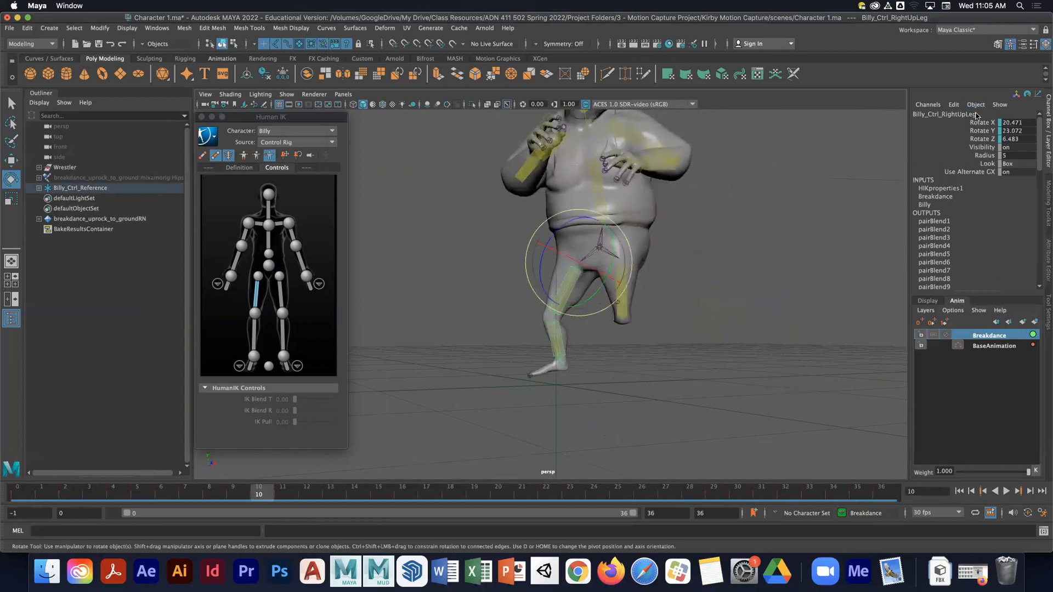
pyautogui.click(612, 261)
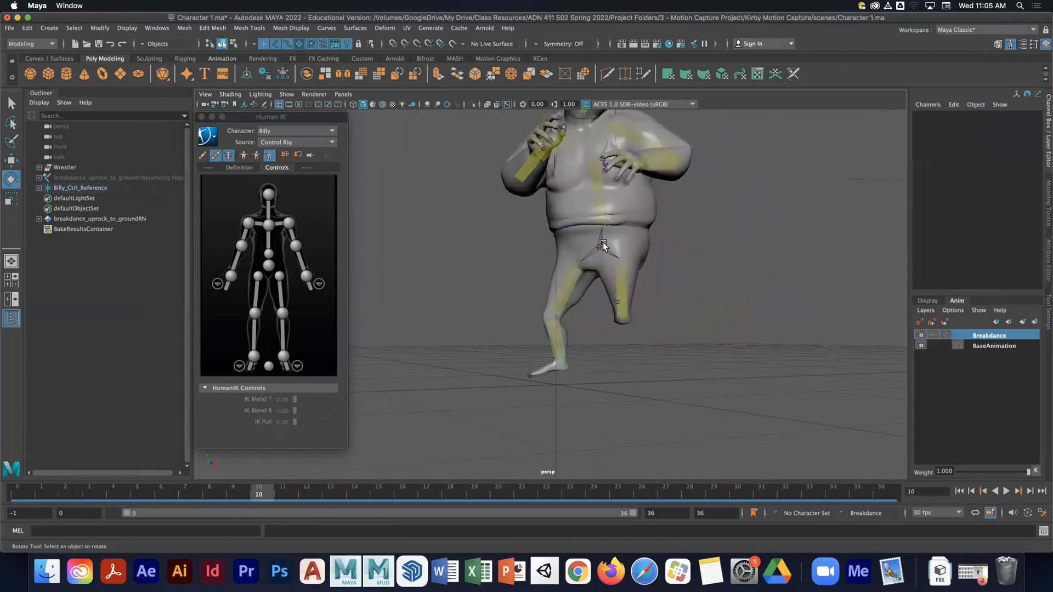
pyautogui.click(605, 250)
pyautogui.click(299, 44)
pyautogui.keyDown('alt'); pyautogui.moveTo(567, 281); pyautogui.dragTo(730, 278, button='right'); pyautogui.keyUp('alt')
pyautogui.click(649, 213)
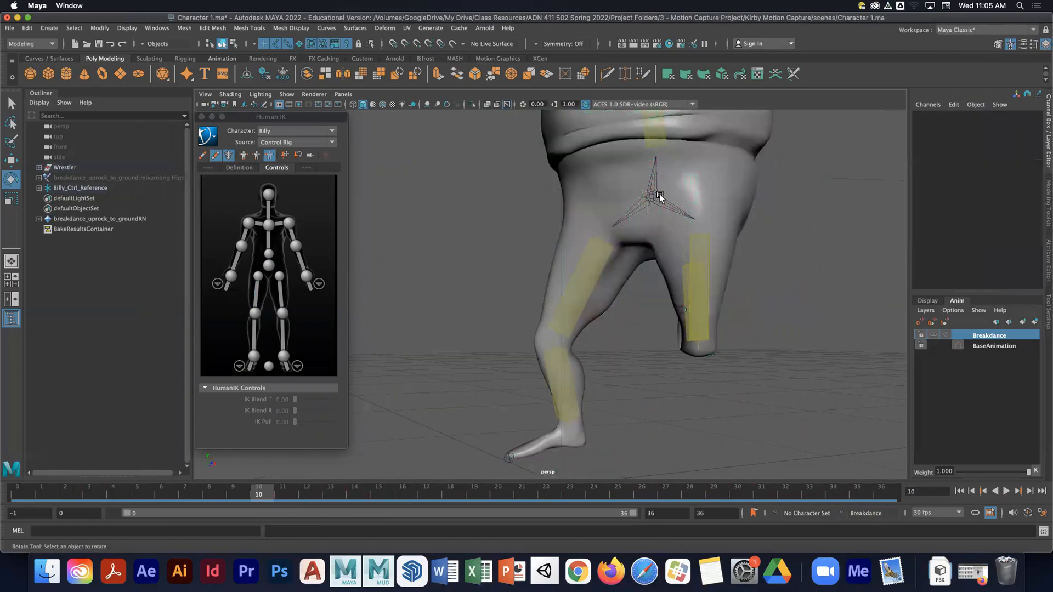
pyautogui.click(660, 193)
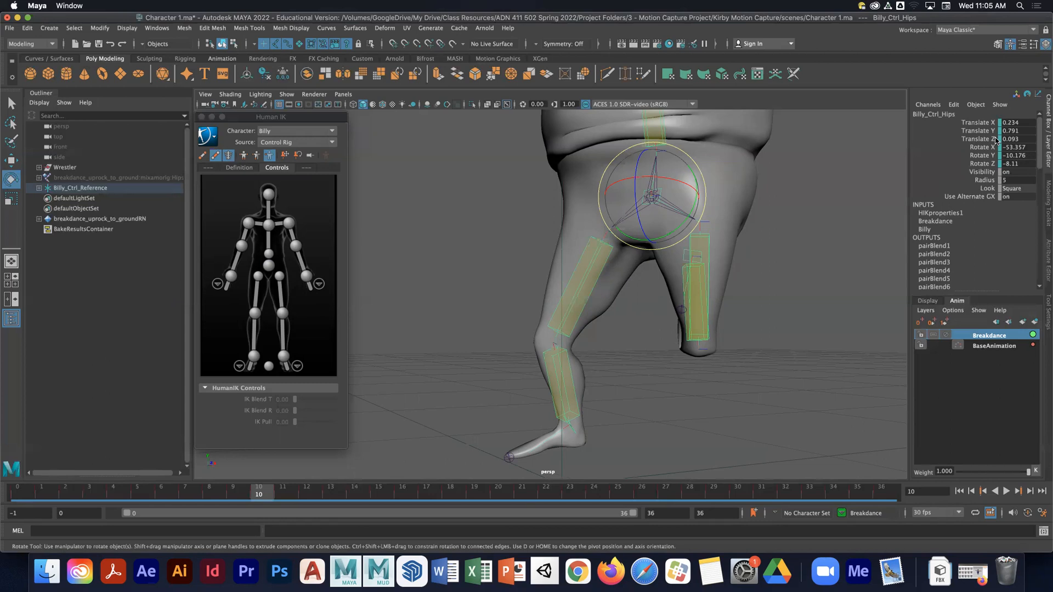
# - Play back and scrub the animation from several angles to review the hips motion
pyautogui.click(27, 495)
pyautogui.hotkey('alt', 'v')
pyautogui.moveTo(571, 510); pyautogui.dragTo(481, 509)
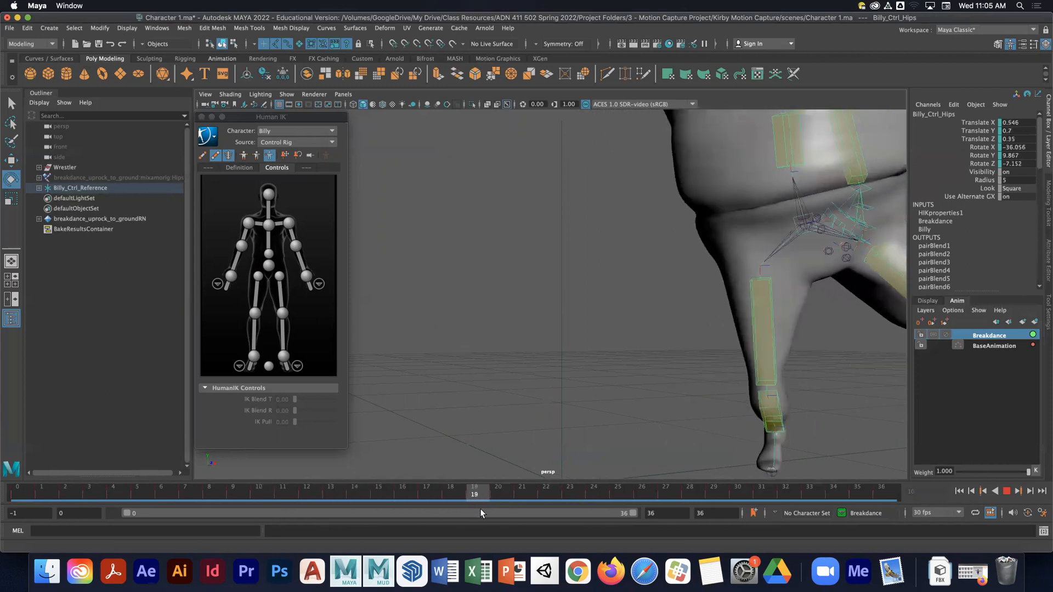
pyautogui.hotkey('alt', 'v')
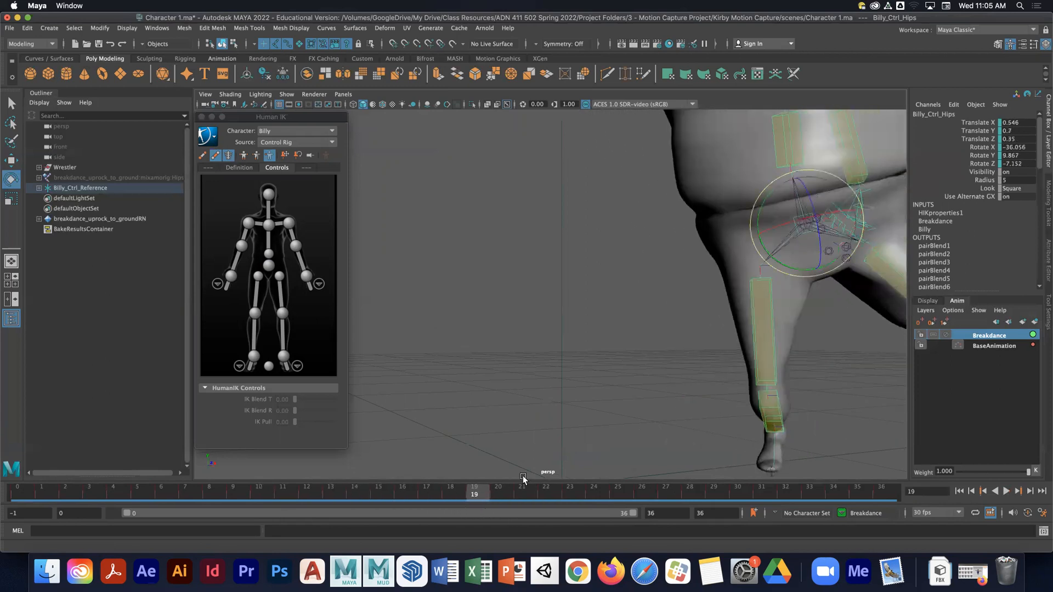
pyautogui.keyDown('alt'); pyautogui.moveTo(698, 451); pyautogui.dragTo(516, 338, button='middle'); pyautogui.keyUp('alt')
pyautogui.keyDown('alt'); pyautogui.moveTo(516, 337); pyautogui.dragTo(668, 358, button='right'); pyautogui.keyUp('alt')
pyautogui.keyDown('alt'); pyautogui.moveTo(668, 357); pyautogui.dragTo(557, 282); pyautogui.keyUp('alt')
pyautogui.keyDown('alt'); pyautogui.moveTo(633, 321); pyautogui.dragTo(525, 322); pyautogui.keyUp('alt')
pyautogui.keyDown('alt'); pyautogui.moveTo(649, 319); pyautogui.dragTo(657, 302, button='middle'); pyautogui.keyUp('alt')
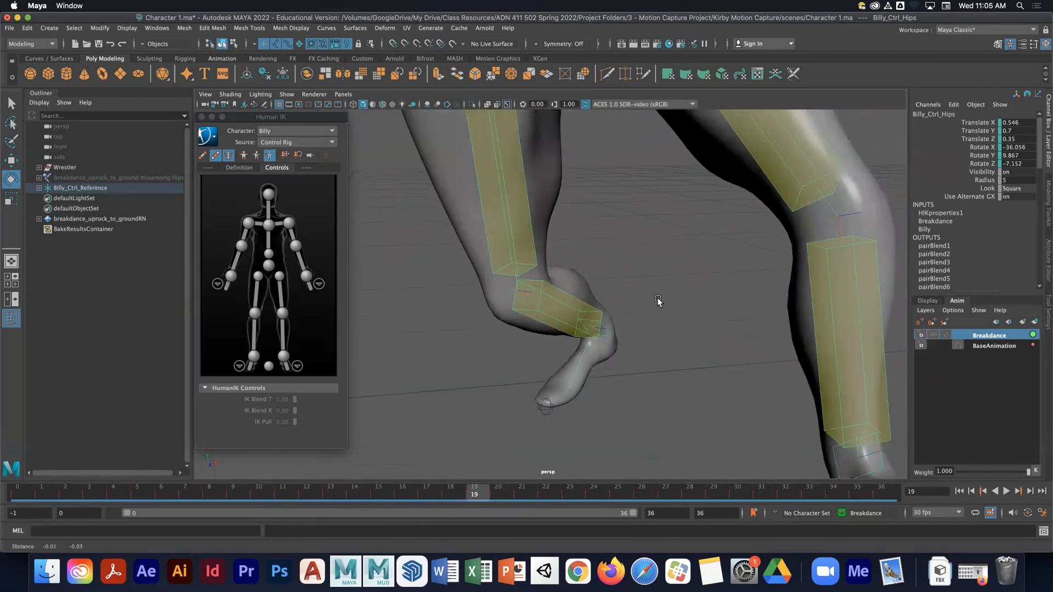
pyautogui.keyDown('alt'); pyautogui.moveTo(658, 300); pyautogui.dragTo(477, 327, button='right'); pyautogui.keyUp('alt')
pyautogui.keyDown('alt'); pyautogui.moveTo(477, 327); pyautogui.dragTo(536, 344); pyautogui.keyUp('alt')
pyautogui.keyDown('alt'); pyautogui.moveTo(536, 343); pyautogui.dragTo(557, 328, button='middle'); pyautogui.keyUp('alt')
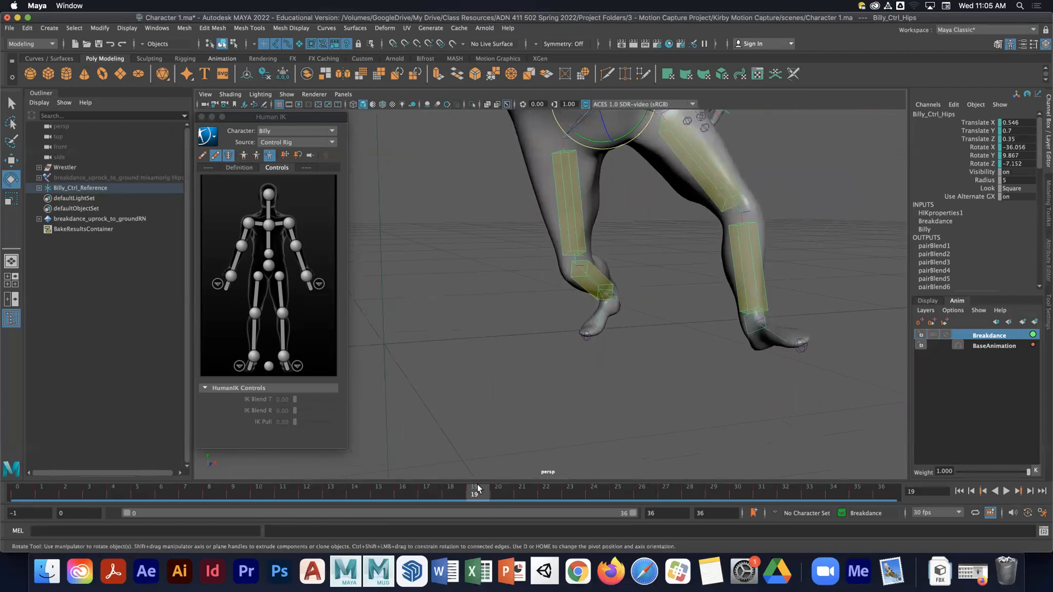
pyautogui.hotkey('alt', 'v')
pyautogui.moveTo(441, 485); pyautogui.dragTo(667, 491)
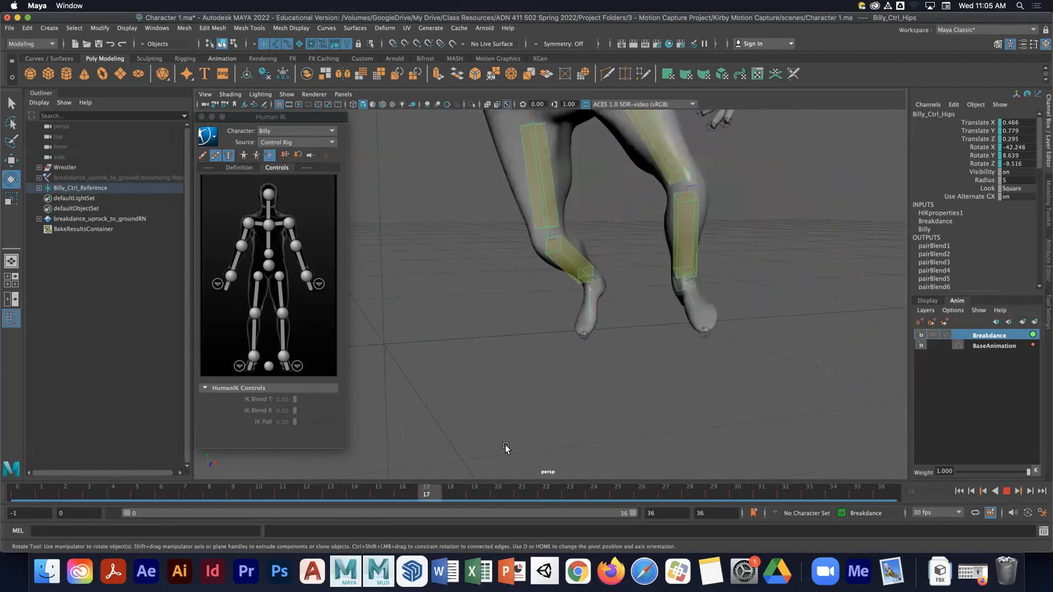
pyautogui.press('Escape')
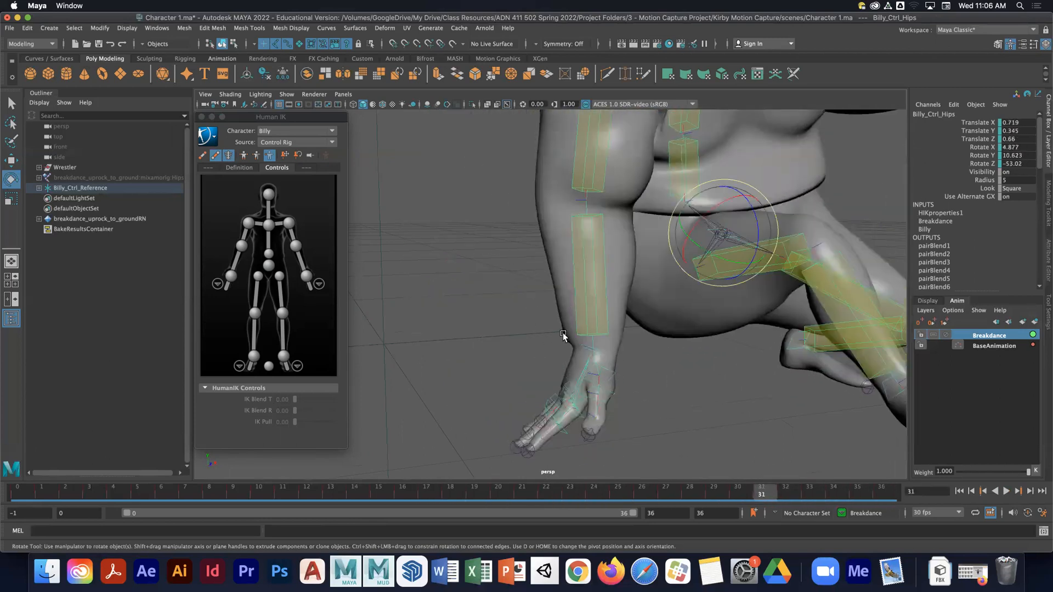
pyautogui.keyDown('alt'); pyautogui.moveTo(652, 373); pyautogui.dragTo(627, 315, button='middle'); pyautogui.keyUp('alt')
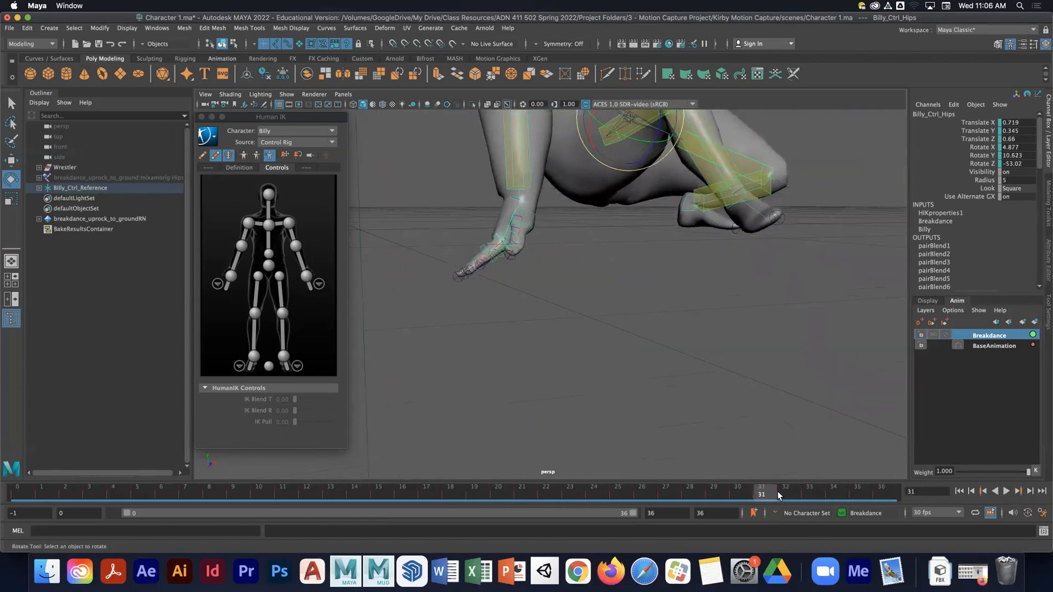
pyautogui.moveTo(700, 491); pyautogui.dragTo(762, 491)
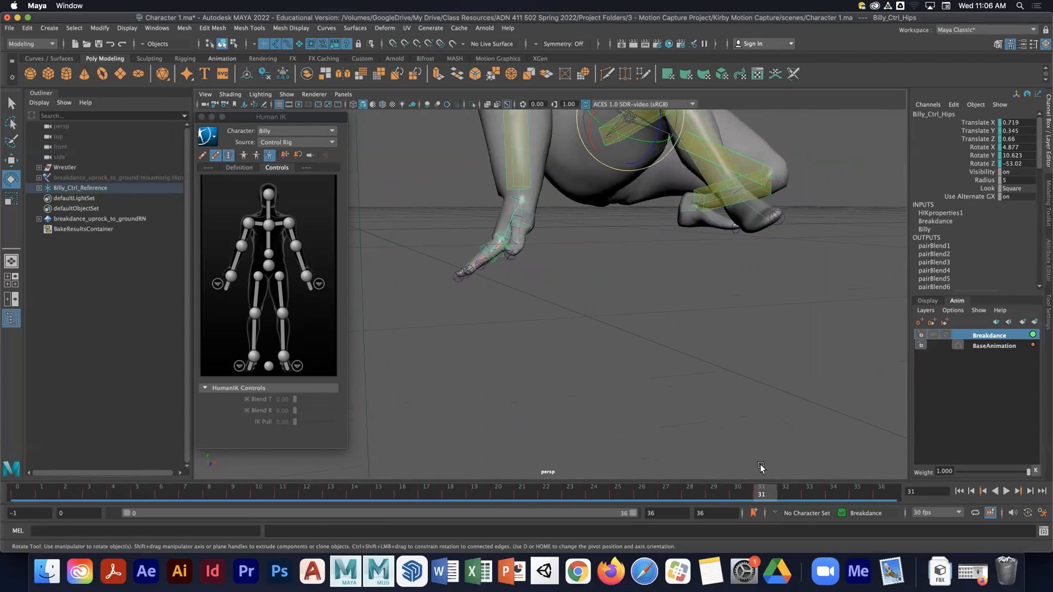
pyautogui.hotkey('alt', 'v')
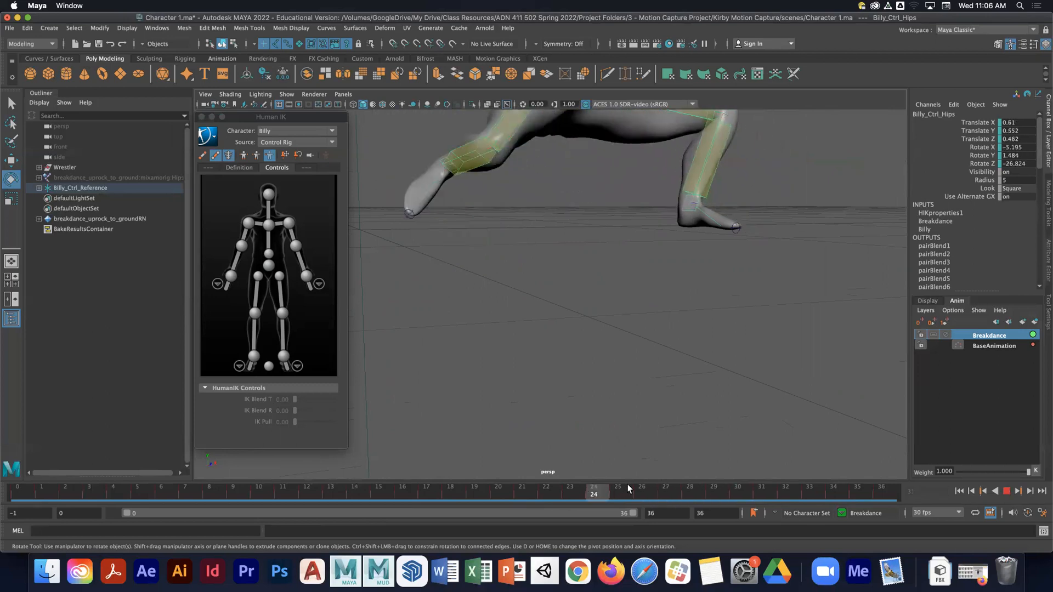
pyautogui.moveTo(801, 502)
pyautogui.mouseDown()
pyautogui.moveTo(812, 503)
pyautogui.moveTo(753, 496)
pyautogui.moveTo(815, 504)
pyautogui.moveTo(703, 492)
pyautogui.moveTo(790, 499)
pyautogui.mouseUp()
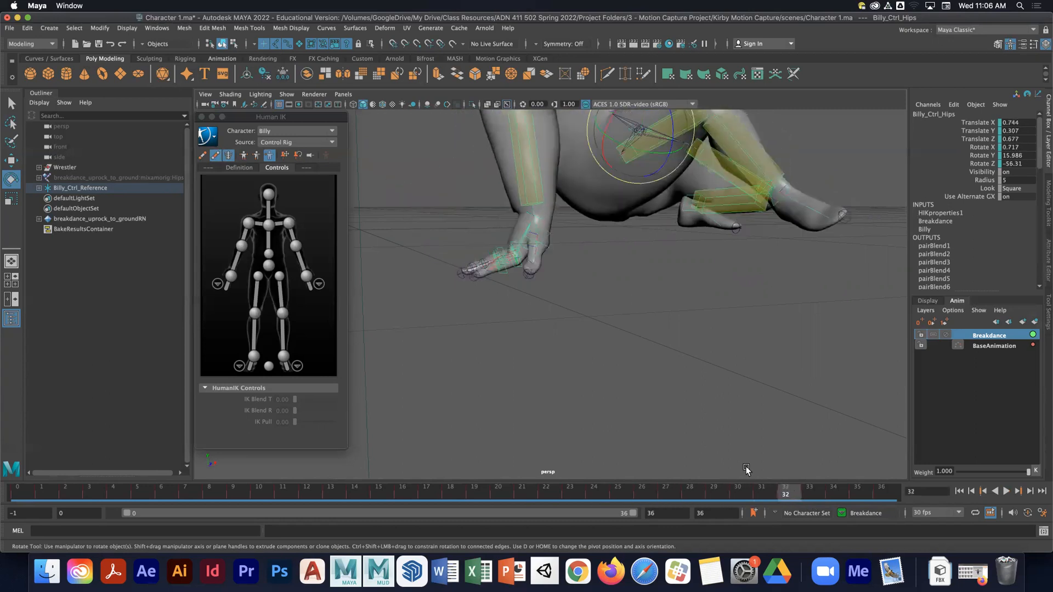
# - Select the right wrist effector and switch the viewport display back to showing the IK effectors
pyautogui.click(231, 279)
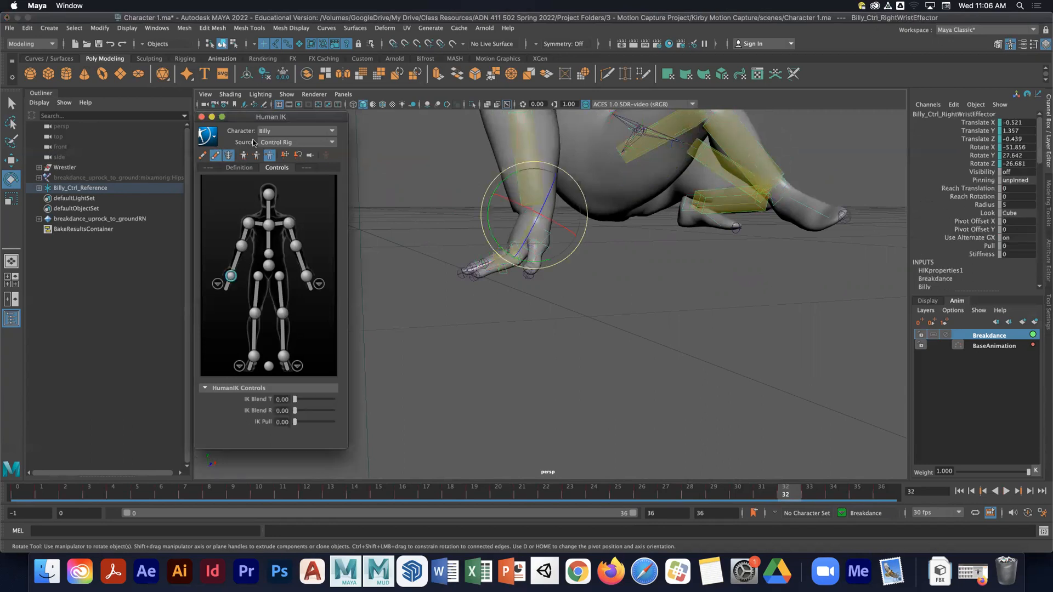
pyautogui.click(218, 156)
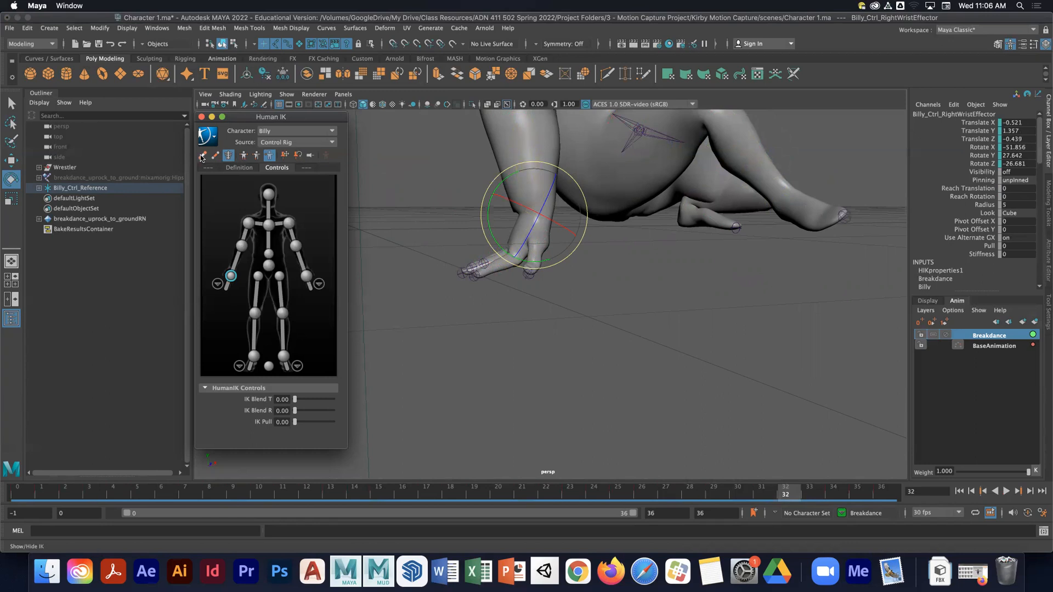
pyautogui.click(201, 157)
pyautogui.click(597, 300)
pyautogui.click(554, 220)
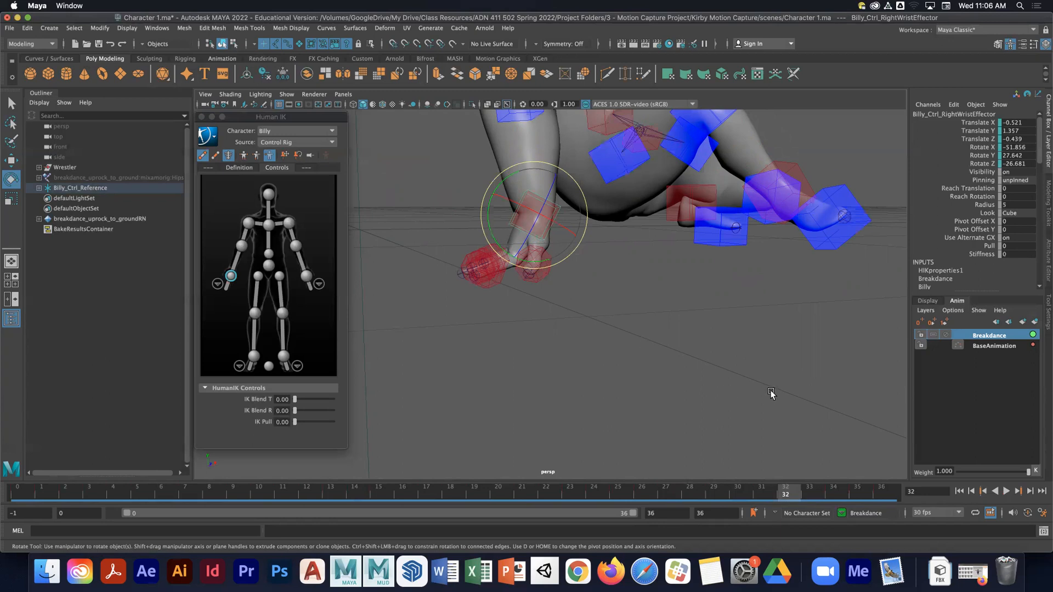
pyautogui.keyDown('alt'); pyautogui.moveTo(559, 324); pyautogui.dragTo(618, 321, button='right'); pyautogui.keyUp('alt')
pyautogui.keyDown('alt'); pyautogui.moveTo(617, 321); pyautogui.dragTo(625, 329); pyautogui.keyUp('alt')
pyautogui.keyDown('alt'); pyautogui.moveTo(625, 329); pyautogui.dragTo(592, 329, button='right'); pyautogui.keyUp('alt')
# - Try raising the right wrist effector's IK Blend T to 0.86, then undo it
pyautogui.moveTo(294, 399); pyautogui.dragTo(328, 402)
pyautogui.keyDown('alt'); pyautogui.moveTo(551, 347); pyautogui.dragTo(489, 332, button='right'); pyautogui.keyUp('alt')
pyautogui.keyDown('alt'); pyautogui.moveTo(490, 331); pyautogui.dragTo(499, 341, button='middle'); pyautogui.keyUp('alt')
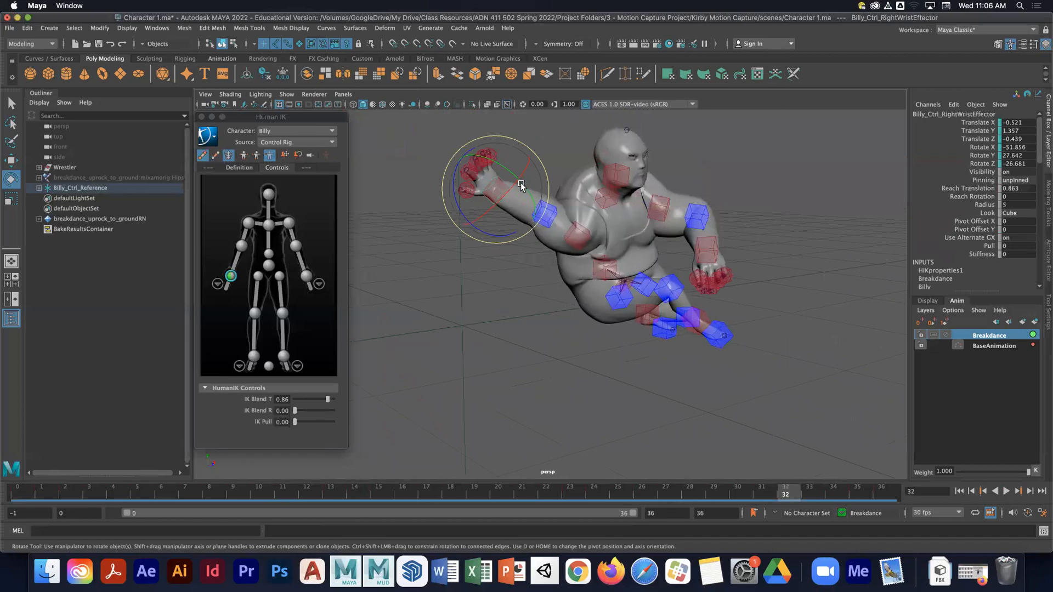
pyautogui.press('super+z')
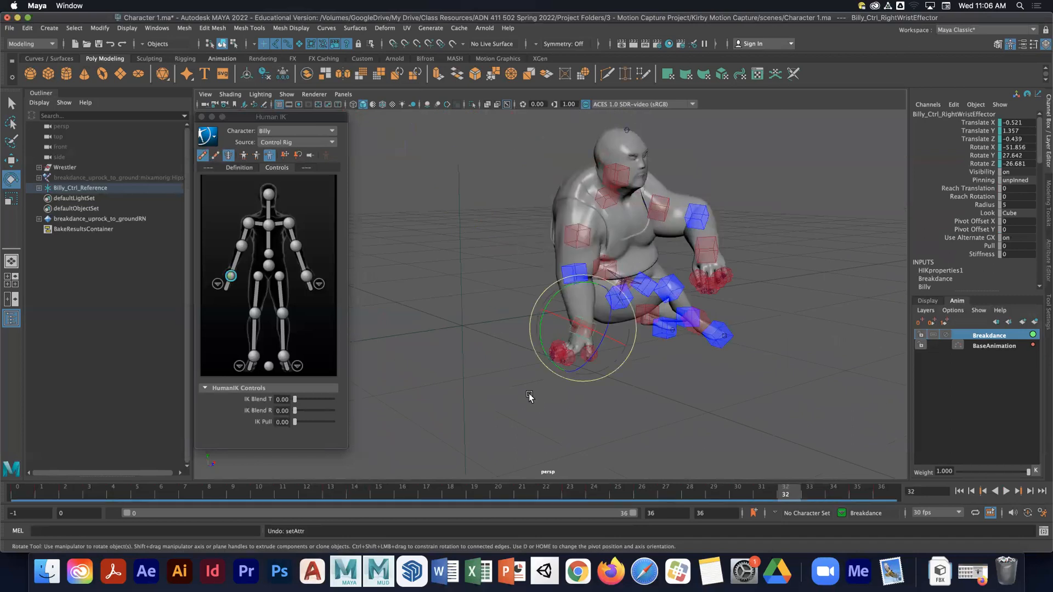
pyautogui.keyDown('alt'); pyautogui.moveTo(528, 393); pyautogui.dragTo(503, 335, button='middle'); pyautogui.keyUp('alt')
pyautogui.keyDown('alt'); pyautogui.moveTo(572, 348); pyautogui.dragTo(613, 298, button='right'); pyautogui.keyUp('alt')
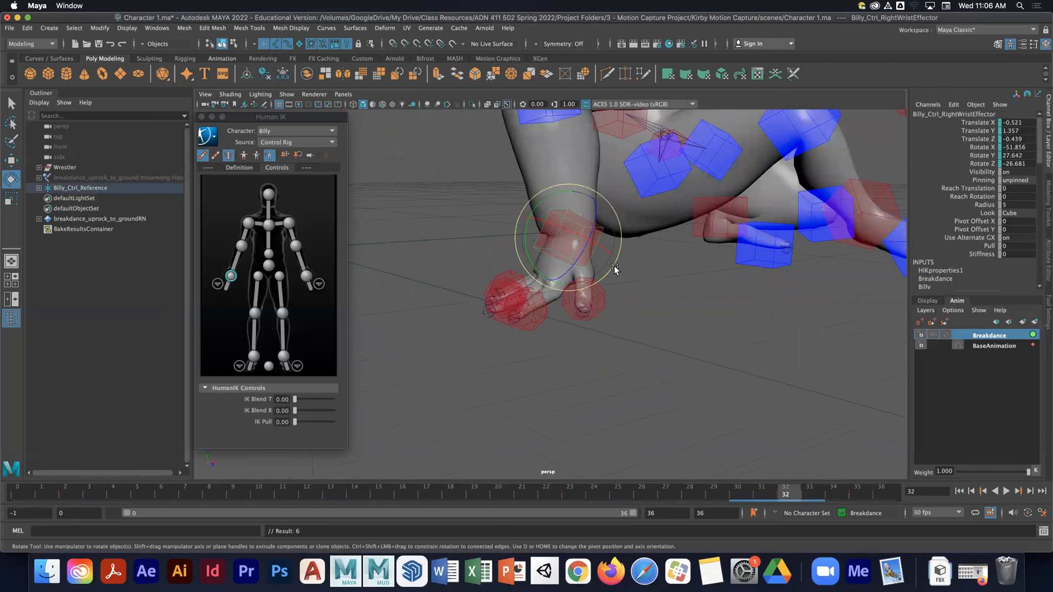
# - Go to frame 32 and set the right wrist effector's IK Blend T and IK Blend R to 1
pyautogui.click(755, 492)
pyautogui.moveTo(755, 492); pyautogui.dragTo(785, 492)
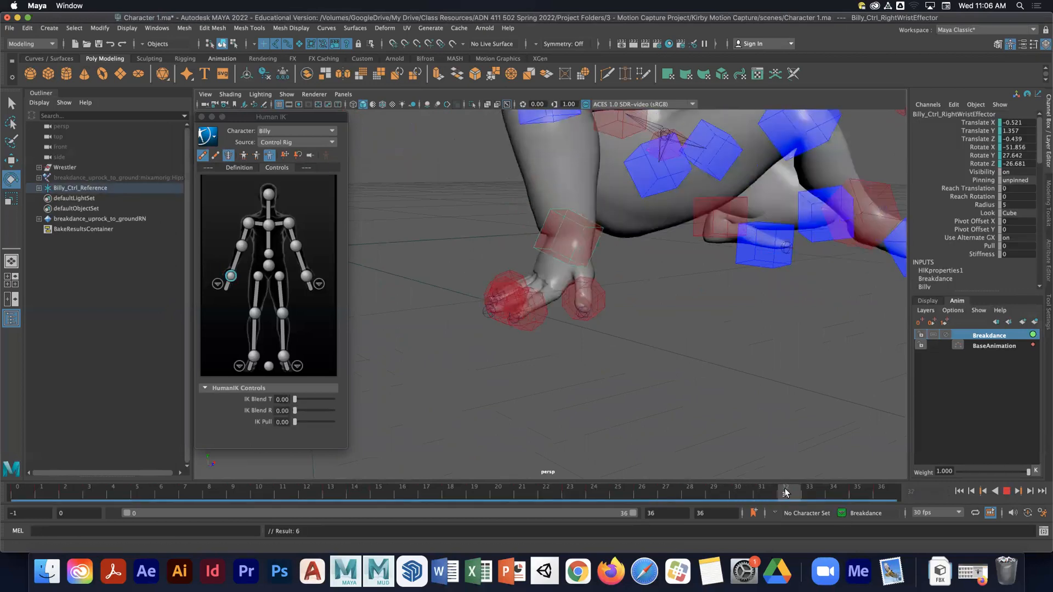
pyautogui.moveTo(295, 399); pyautogui.dragTo(336, 410)
# - Move the right wrist effector to reposition Billy's right hand
pyautogui.moveTo(517, 347)
pyautogui.keyDown('alt'); pyautogui.mouseDown(button='middle')
pyautogui.moveTo(533, 392)
pyautogui.moveTo(613, 407)
pyautogui.moveTo(604, 395)
pyautogui.mouseUp(button='middle'); pyautogui.keyUp('alt')
pyautogui.moveTo(604, 395); pyautogui.dragTo(437, 360, button='right')
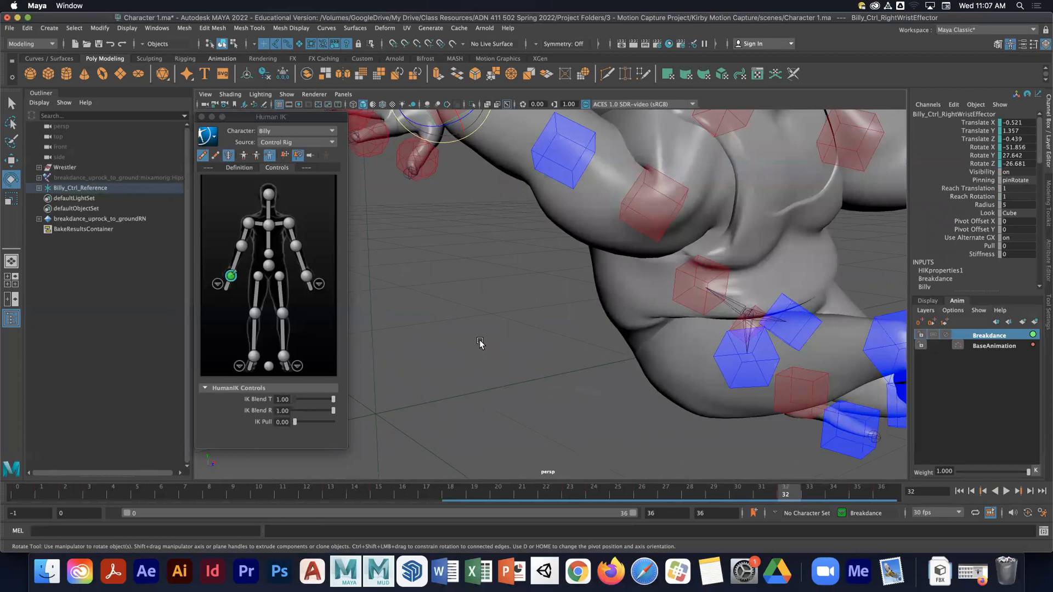
pyautogui.keyDown('alt'); pyautogui.moveTo(498, 344); pyautogui.dragTo(442, 342, button='right'); pyautogui.keyUp('alt')
pyautogui.keyDown('alt'); pyautogui.moveTo(442, 343); pyautogui.dragTo(441, 356, button='middle'); pyautogui.keyUp('alt')
pyautogui.press('w')
pyautogui.moveTo(504, 129); pyautogui.dragTo(492, 188)
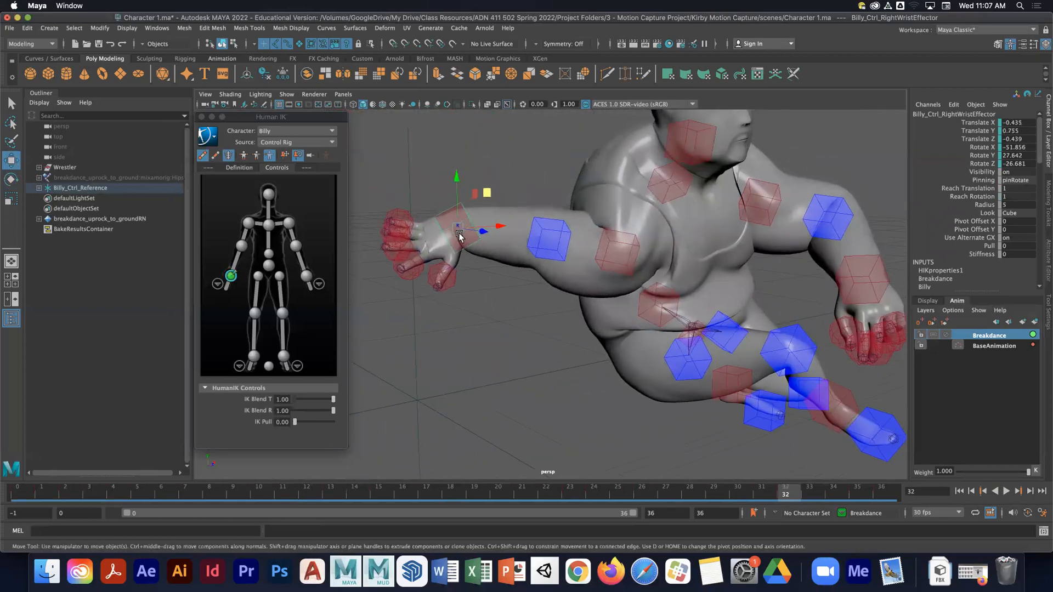
pyautogui.keyDown('alt'); pyautogui.moveTo(468, 251); pyautogui.dragTo(582, 287); pyautogui.keyUp('alt')
pyautogui.keyDown('alt'); pyautogui.moveTo(709, 306); pyautogui.dragTo(672, 305); pyautogui.keyUp('alt')
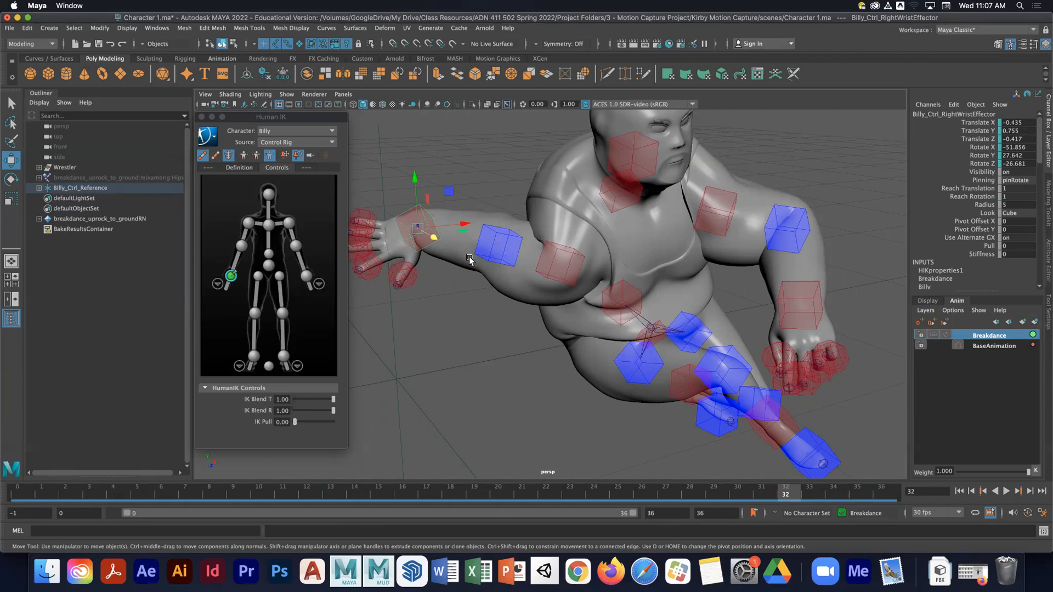
pyautogui.moveTo(468, 243); pyautogui.dragTo(629, 298)
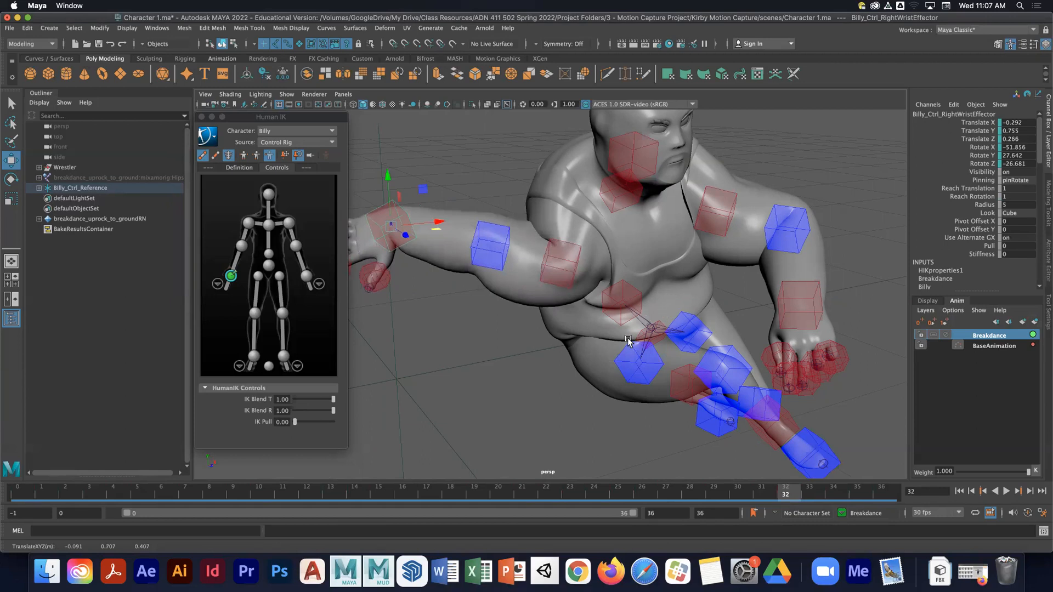
# - Move and rotate the right wrist effector so the right hand plants on the floor
pyautogui.keyDown('alt'); pyautogui.moveTo(625, 339); pyautogui.dragTo(637, 282, button='middle'); pyautogui.keyUp('alt')
pyautogui.keyDown('alt'); pyautogui.moveTo(637, 282); pyautogui.dragTo(575, 258); pyautogui.keyUp('alt')
pyautogui.moveTo(484, 176); pyautogui.dragTo(585, 375)
pyautogui.keyDown('alt'); pyautogui.moveTo(597, 354); pyautogui.dragTo(578, 366); pyautogui.keyUp('alt')
pyautogui.keyDown('alt'); pyautogui.moveTo(578, 367); pyautogui.dragTo(552, 362, button='right'); pyautogui.keyUp('alt')
pyautogui.keyDown('alt'); pyautogui.moveTo(552, 361); pyautogui.dragTo(570, 413); pyautogui.keyUp('alt')
pyautogui.press('e')
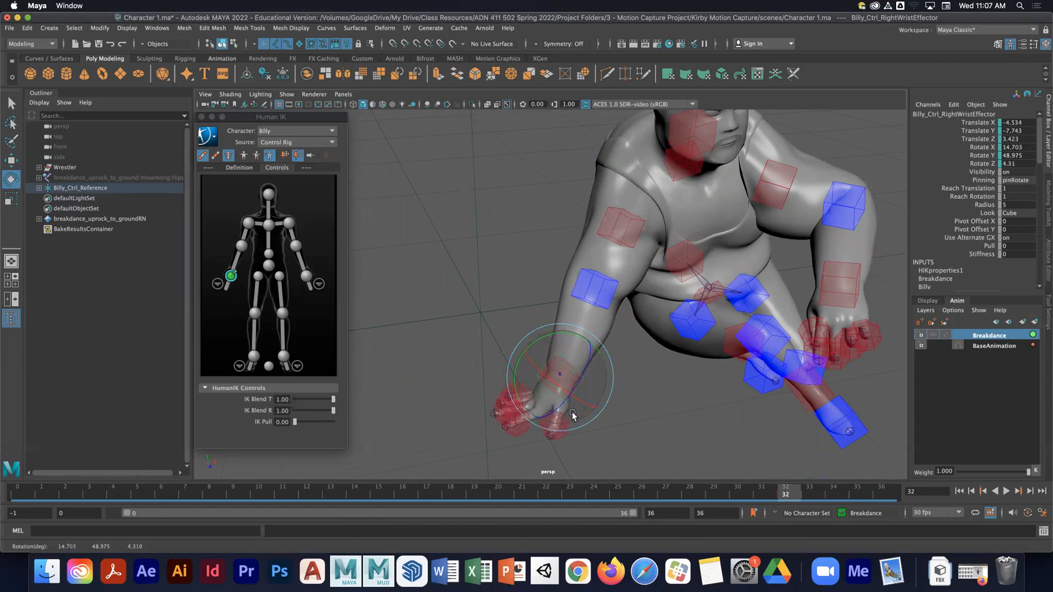
# - Reselect the right wrist effector, fine-tune its position and set a key on it
pyautogui.press('w')
pyautogui.click(606, 387)
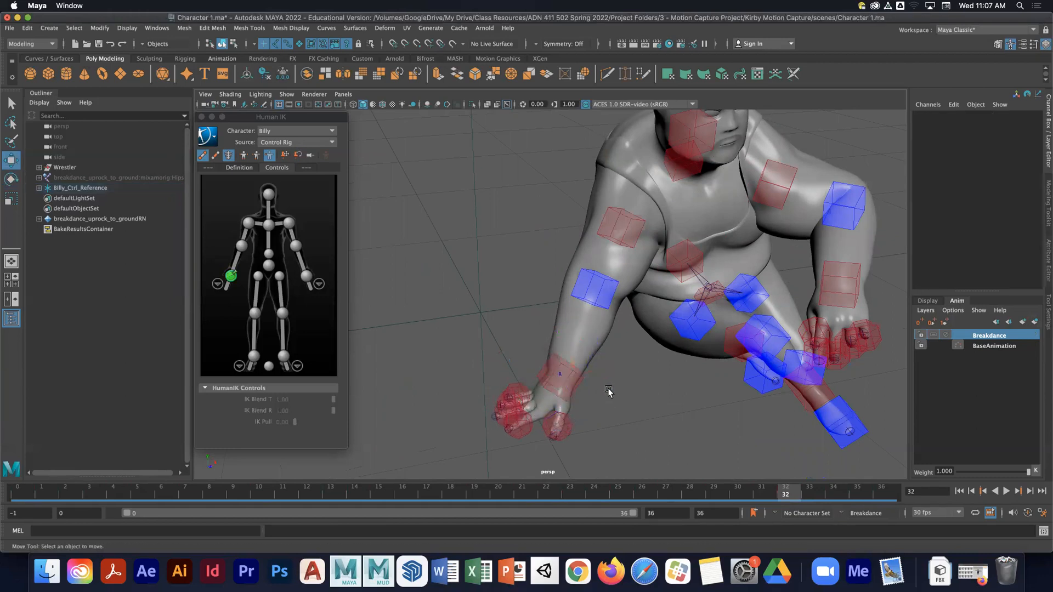
pyautogui.moveTo(606, 390); pyautogui.dragTo(576, 440)
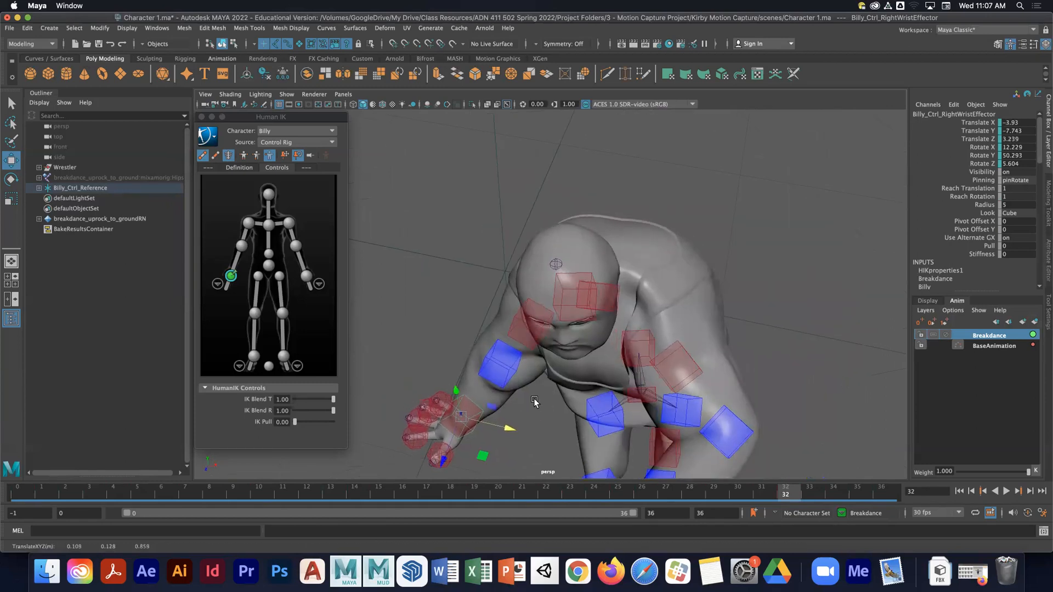
pyautogui.keyDown('alt'); pyautogui.moveTo(535, 404); pyautogui.dragTo(551, 379, button='middle'); pyautogui.keyUp('alt')
pyautogui.moveTo(456, 441); pyautogui.dragTo(631, 424)
pyautogui.moveTo(523, 408); pyautogui.dragTo(627, 424)
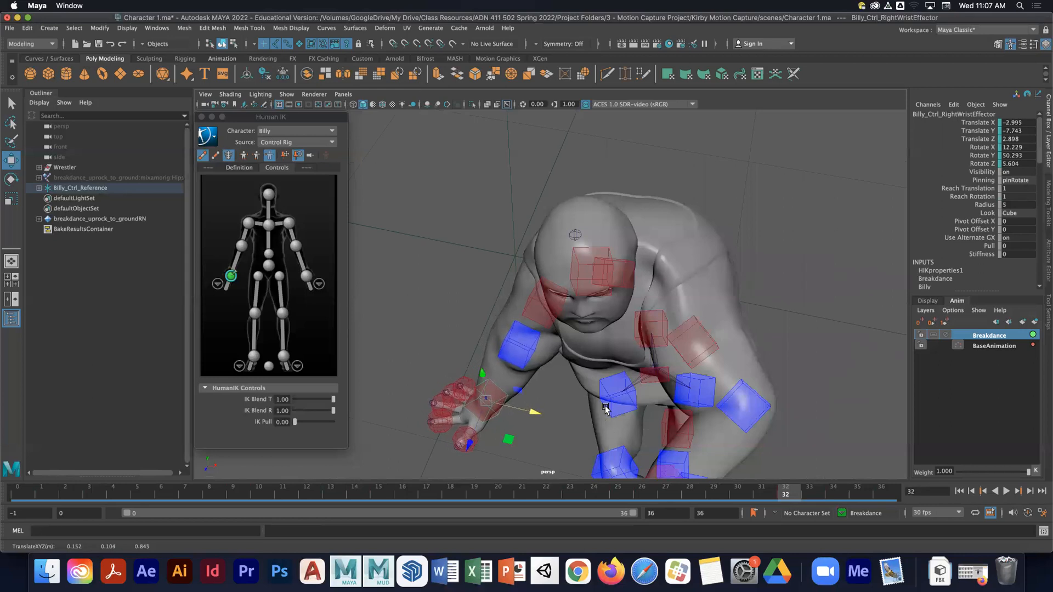
pyautogui.keyDown('alt'); pyautogui.moveTo(560, 423); pyautogui.dragTo(580, 345, button='middle'); pyautogui.keyUp('alt')
pyautogui.keyDown('alt'); pyautogui.moveTo(580, 344); pyautogui.dragTo(588, 339); pyautogui.keyUp('alt')
pyautogui.press('s')
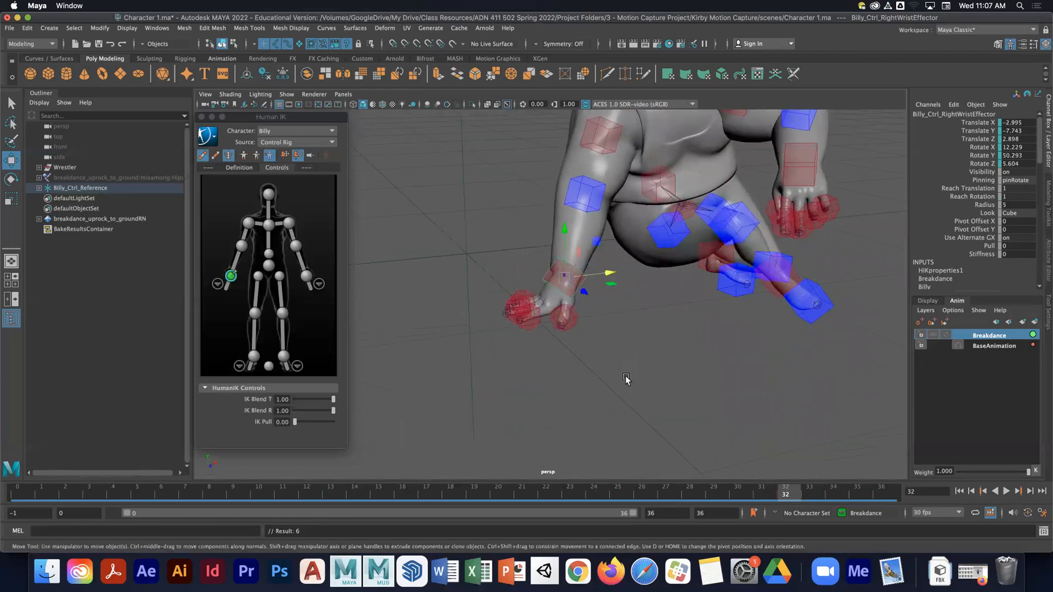
# - Play the animation to review the planted hand and stop at frame 31
pyautogui.hotkey('alt', 'v')
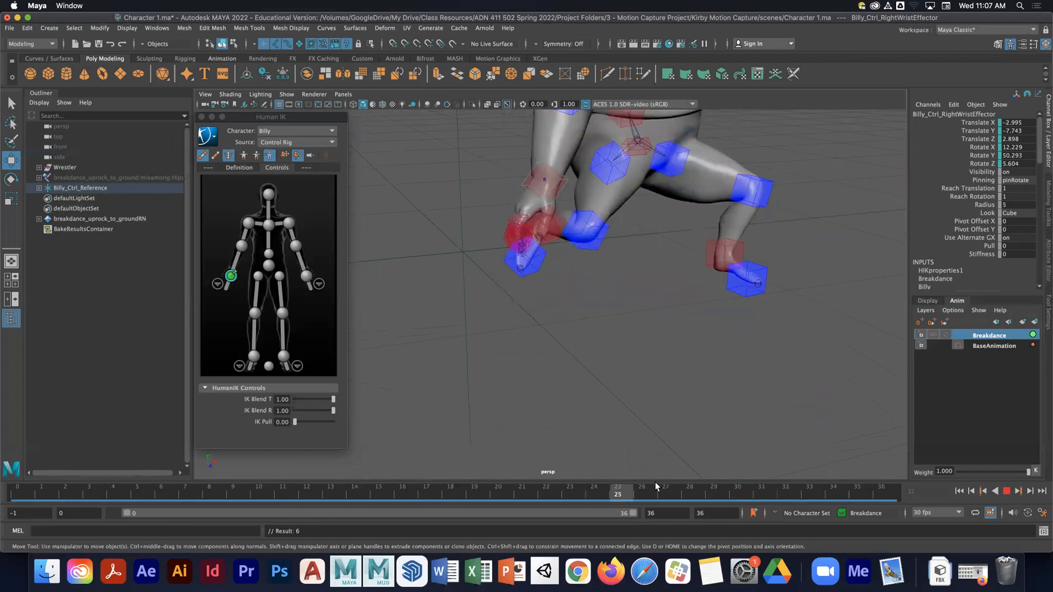
pyautogui.click(750, 490)
# - At frame 31, set the right wrist effector's IK Blend T and IK Blend R to 0 and key both
pyautogui.press('e')
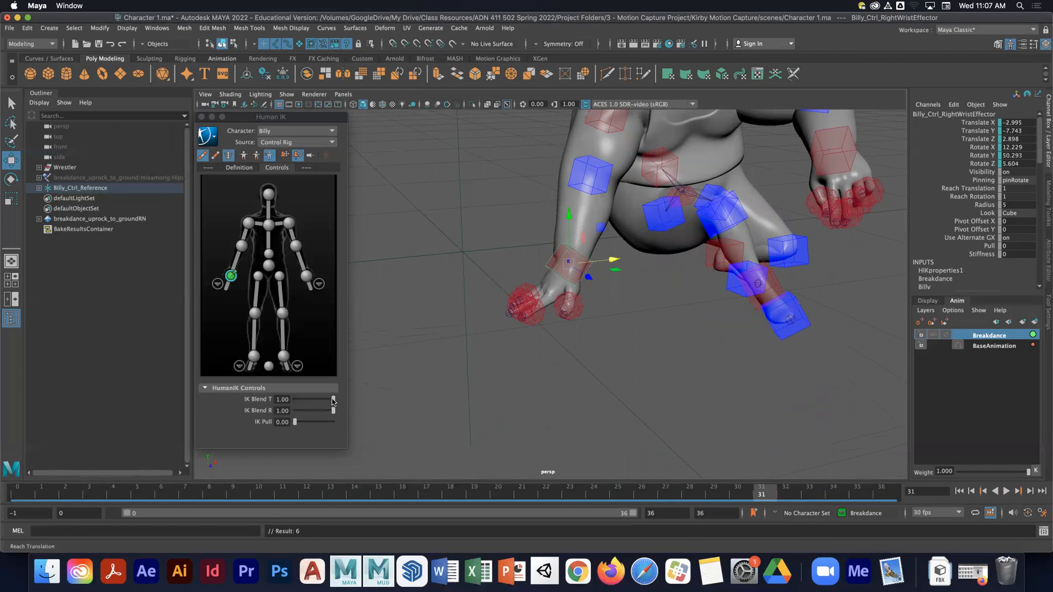
pyautogui.moveTo(332, 401); pyautogui.dragTo(284, 411)
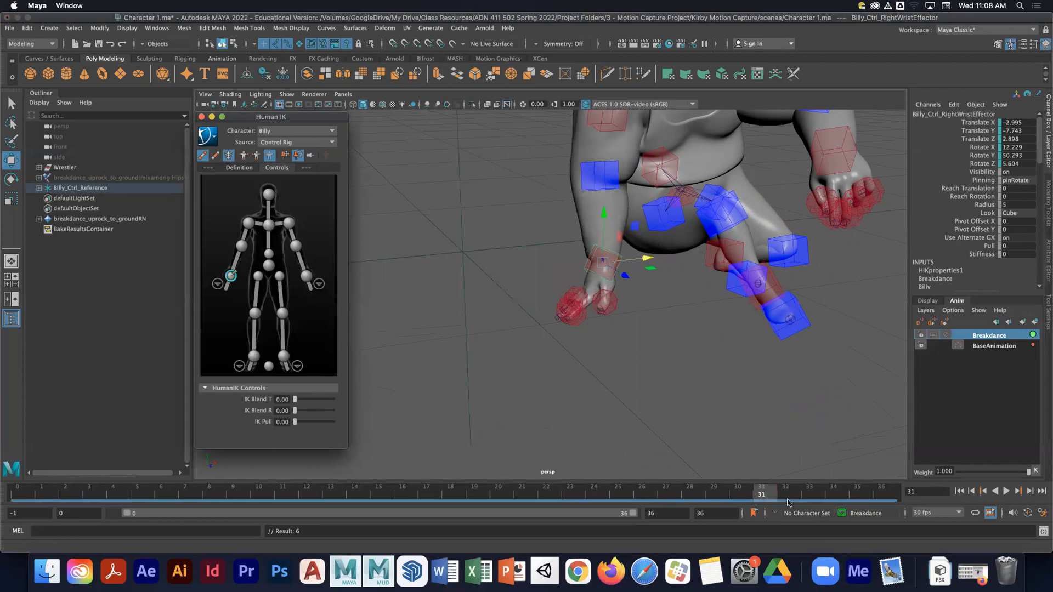
pyautogui.moveTo(764, 501)
pyautogui.mouseDown()
pyautogui.moveTo(707, 490)
pyautogui.moveTo(869, 485)
pyautogui.moveTo(546, 445)
pyautogui.moveTo(761, 485)
pyautogui.mouseUp()
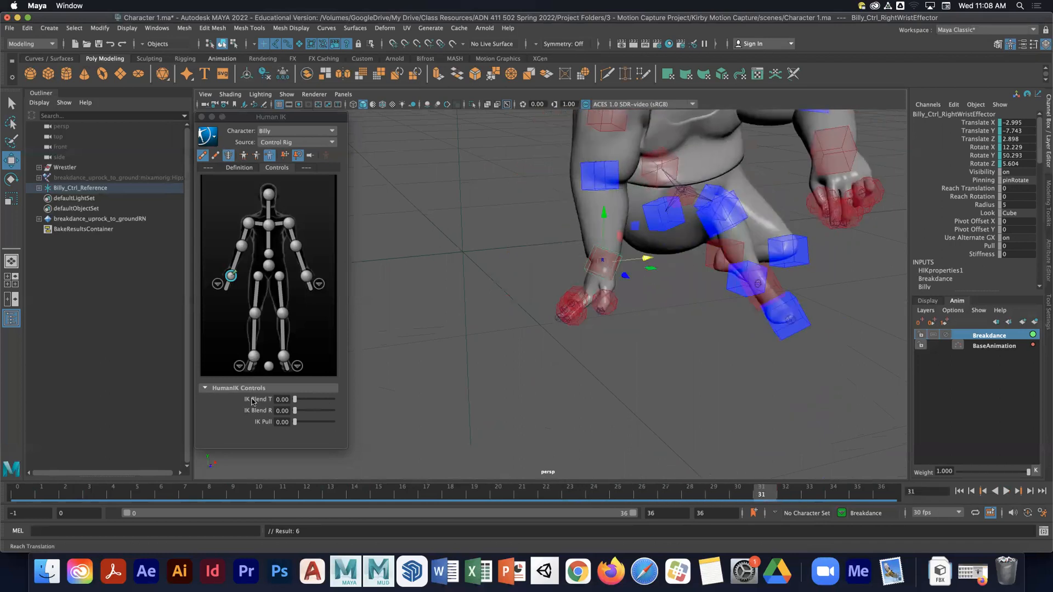
pyautogui.rightClick(253, 402)
pyautogui.click(280, 410)
pyautogui.rightClick(256, 411)
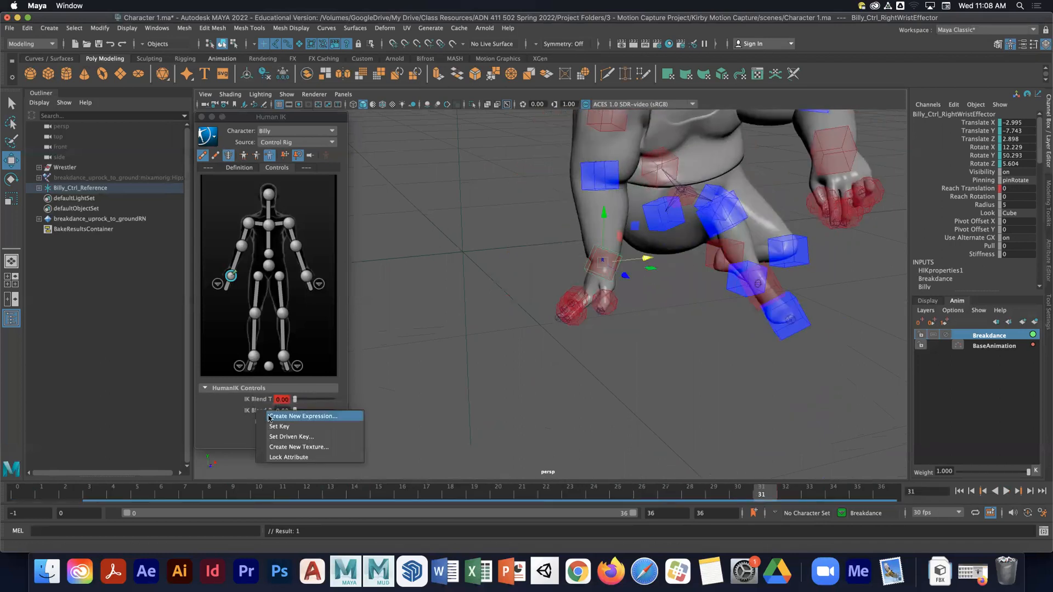
pyautogui.click(279, 426)
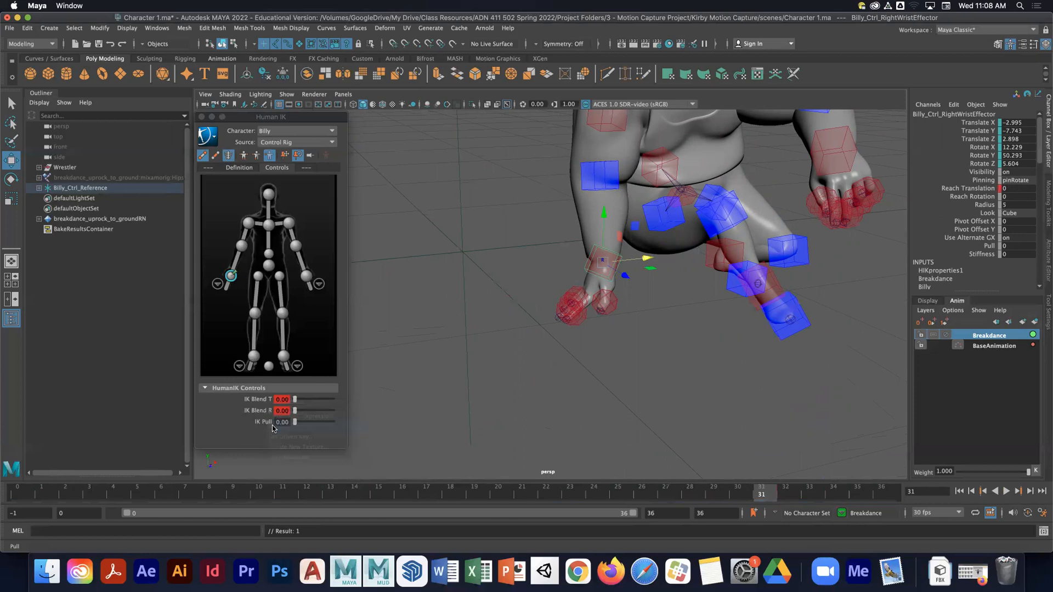
# - At frame 32, set IK Blend T and IK Blend R to 1 and key both
pyautogui.click(784, 493)
pyautogui.click(299, 399)
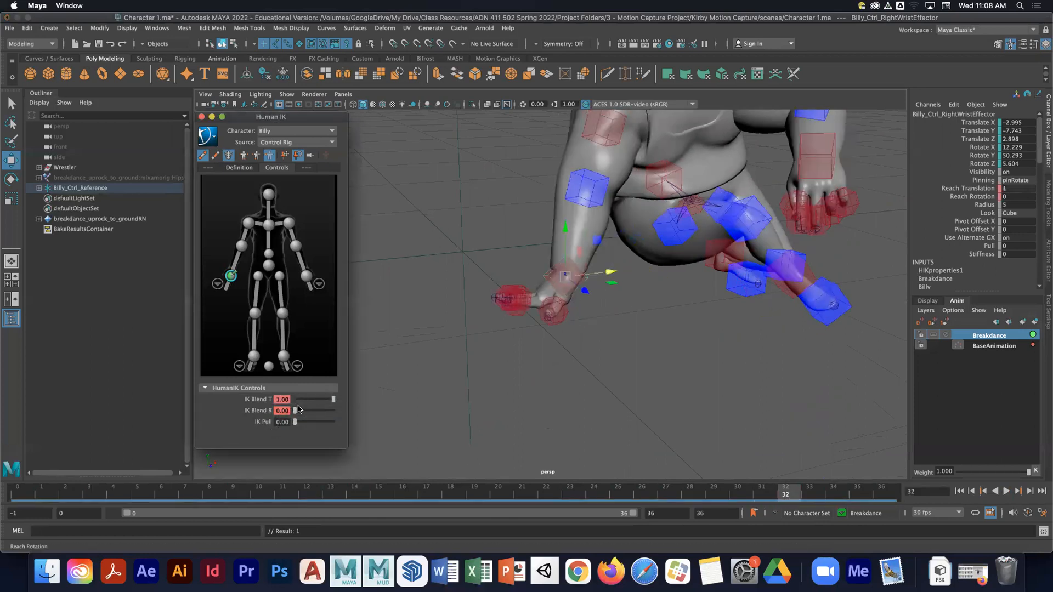
pyautogui.moveTo(299, 409); pyautogui.dragTo(366, 418)
pyautogui.rightClick(263, 400)
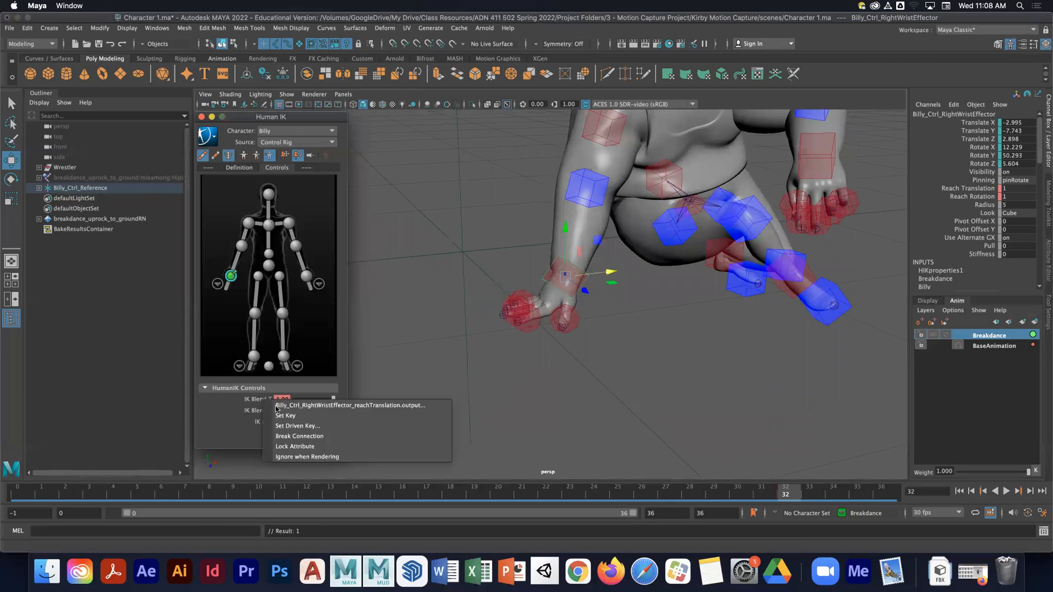
pyautogui.click(285, 416)
pyautogui.rightClick(258, 411)
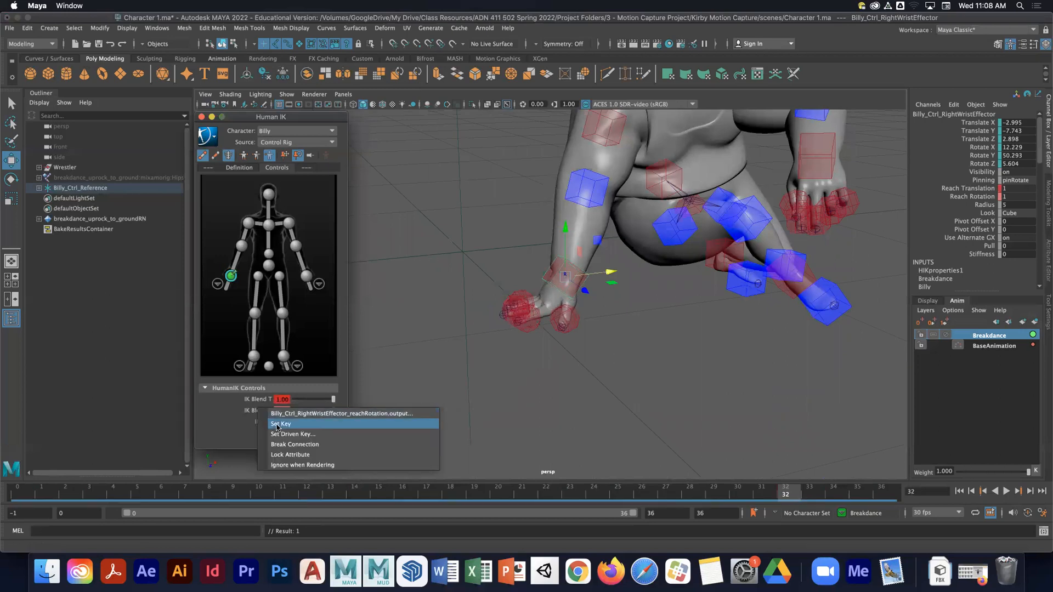
pyautogui.click(277, 424)
pyautogui.moveTo(785, 492)
pyautogui.mouseDown()
pyautogui.moveTo(689, 492)
pyautogui.moveTo(881, 491)
pyautogui.moveTo(783, 488)
pyautogui.mouseUp()
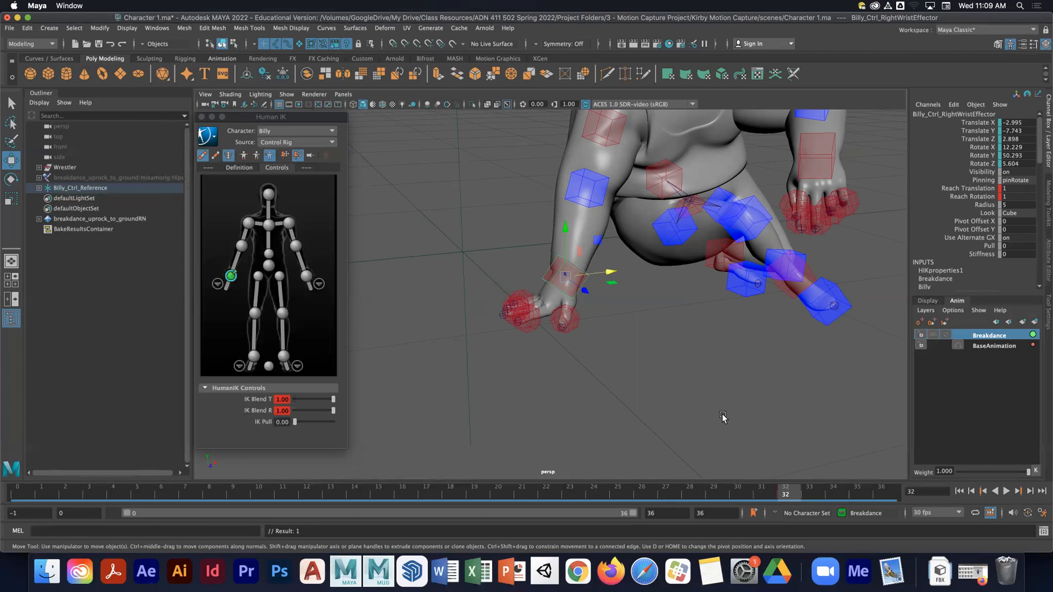
# - Switch to Finder and navigate on Google Drive to the class's 3 Motion Capture Project folder
pyautogui.click(47, 571)
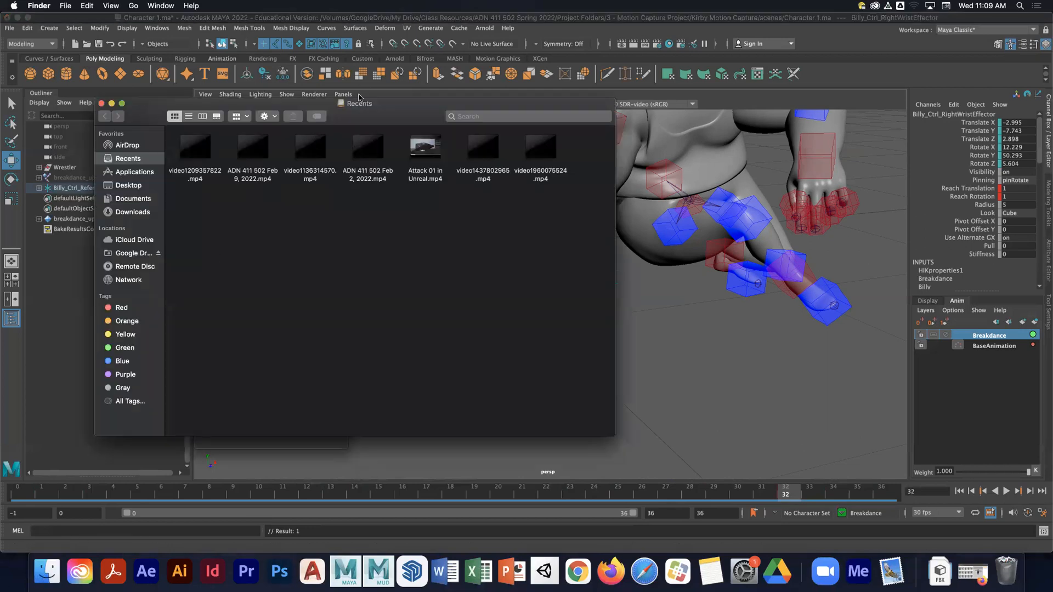
pyautogui.moveTo(359, 97); pyautogui.dragTo(419, 102)
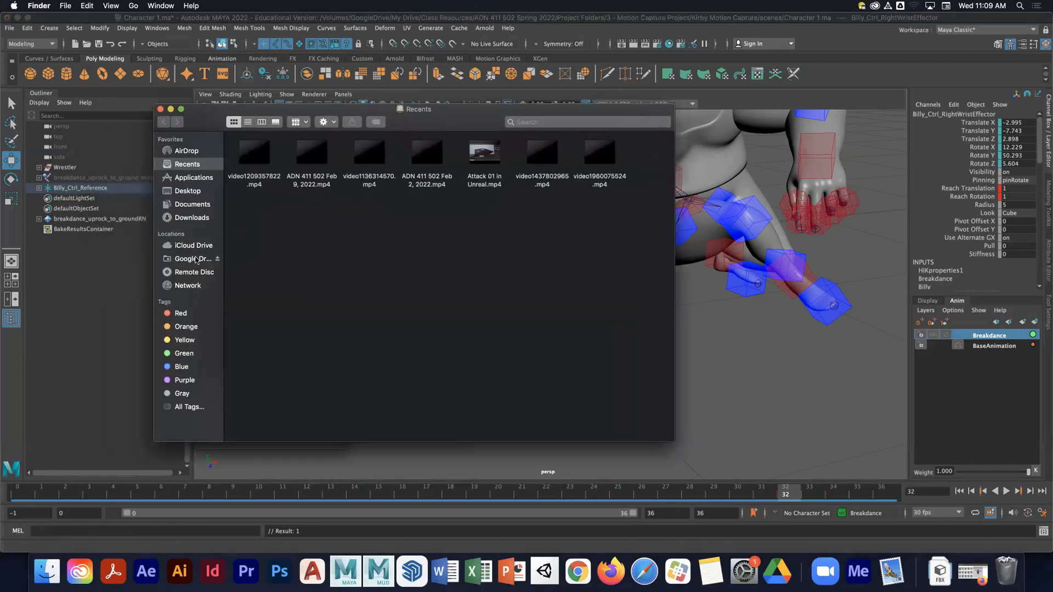
pyautogui.click(196, 260)
pyautogui.doubleClick(254, 154)
pyautogui.moveTo(386, 108); pyautogui.dragTo(418, 108)
pyautogui.doubleClick(406, 156)
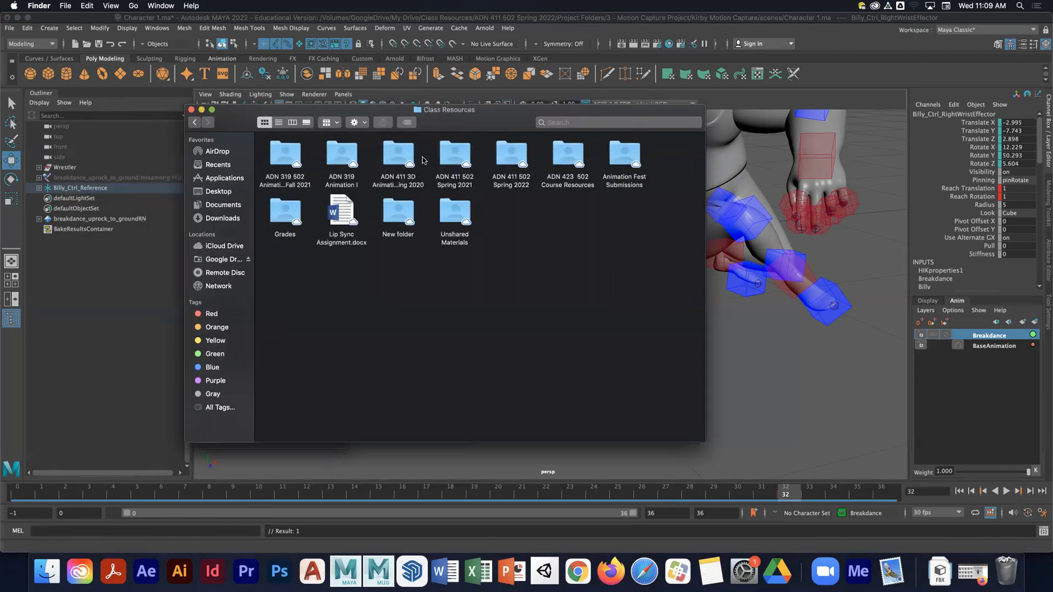
pyautogui.doubleClick(455, 156)
pyautogui.doubleClick(286, 216)
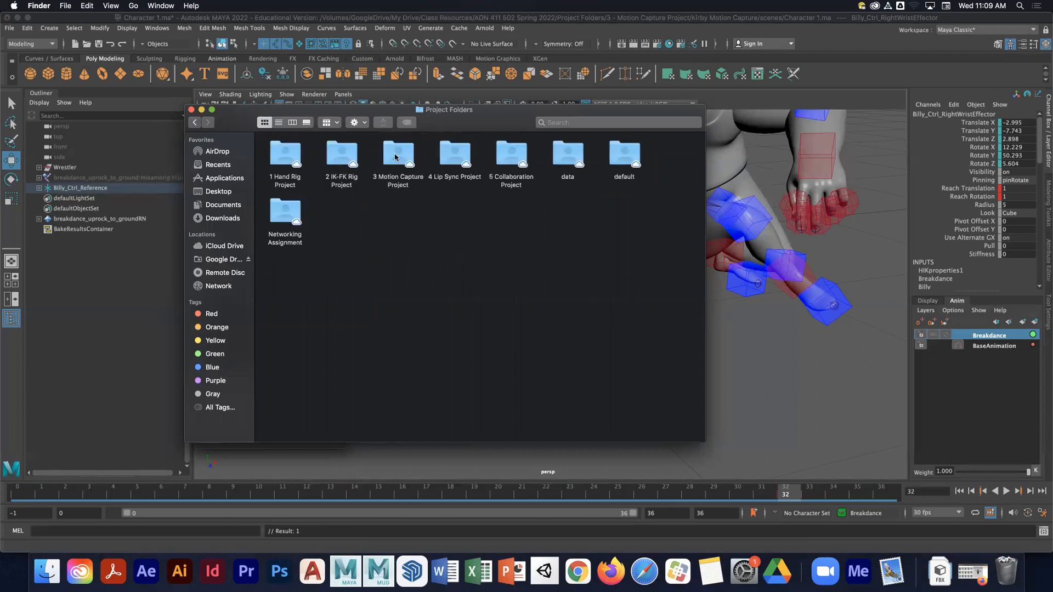
pyautogui.doubleClick(395, 158)
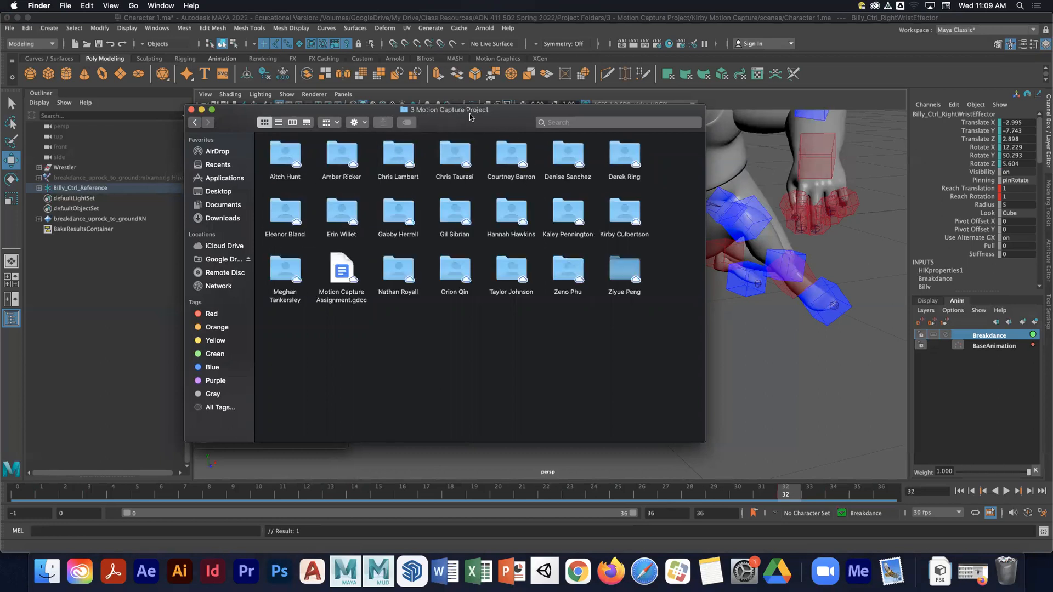
pyautogui.moveTo(470, 116); pyautogui.dragTo(467, 115)
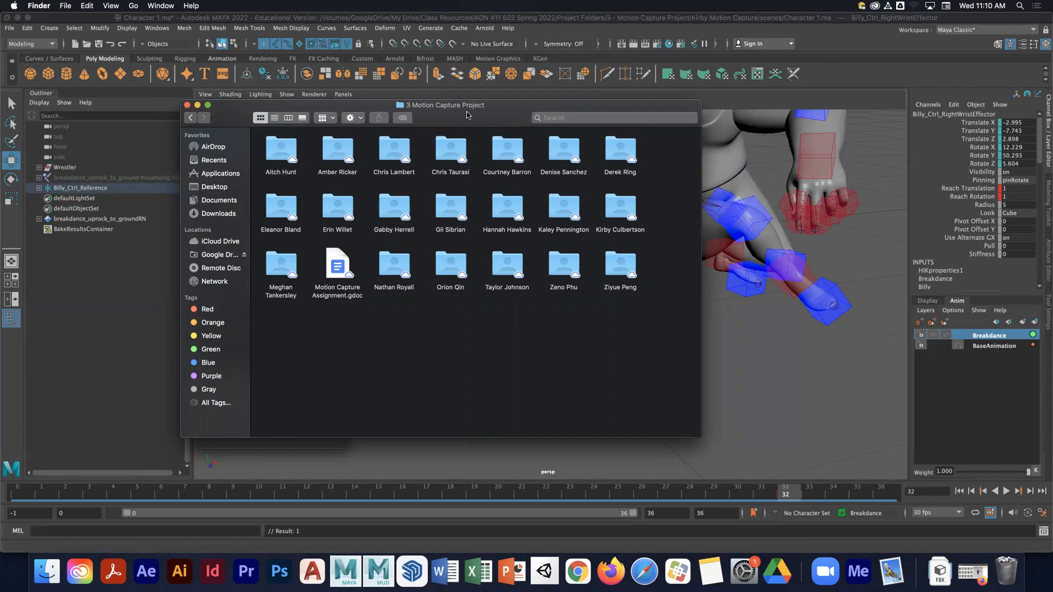
pyautogui.moveTo(473, 114); pyautogui.dragTo(520, 141)
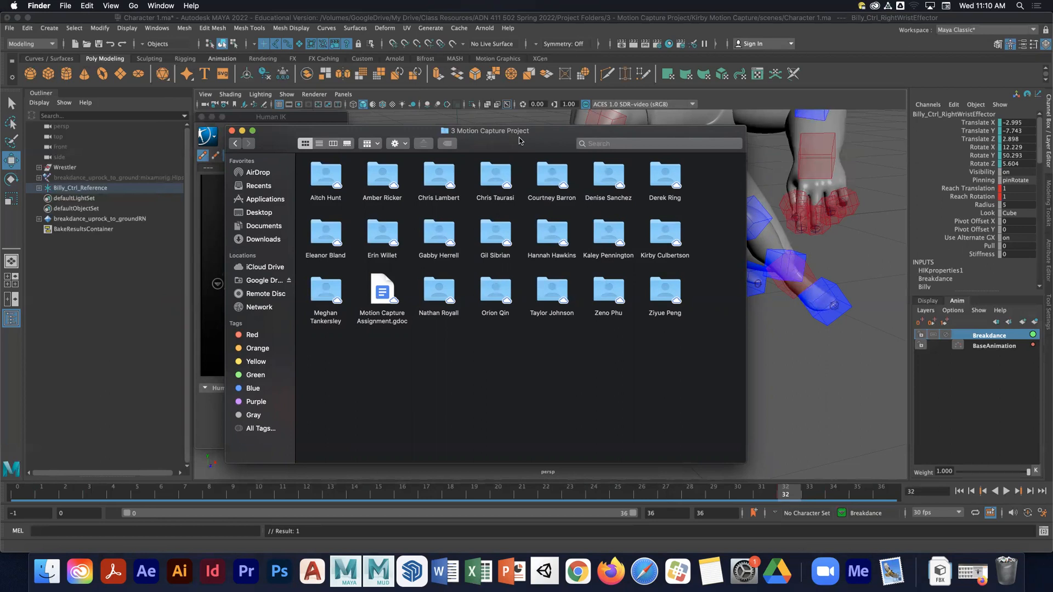
# - Browse a student's Motion_Capture movies folder, then return to the 3 Motion Capture Project folder
pyautogui.doubleClick(505, 174)
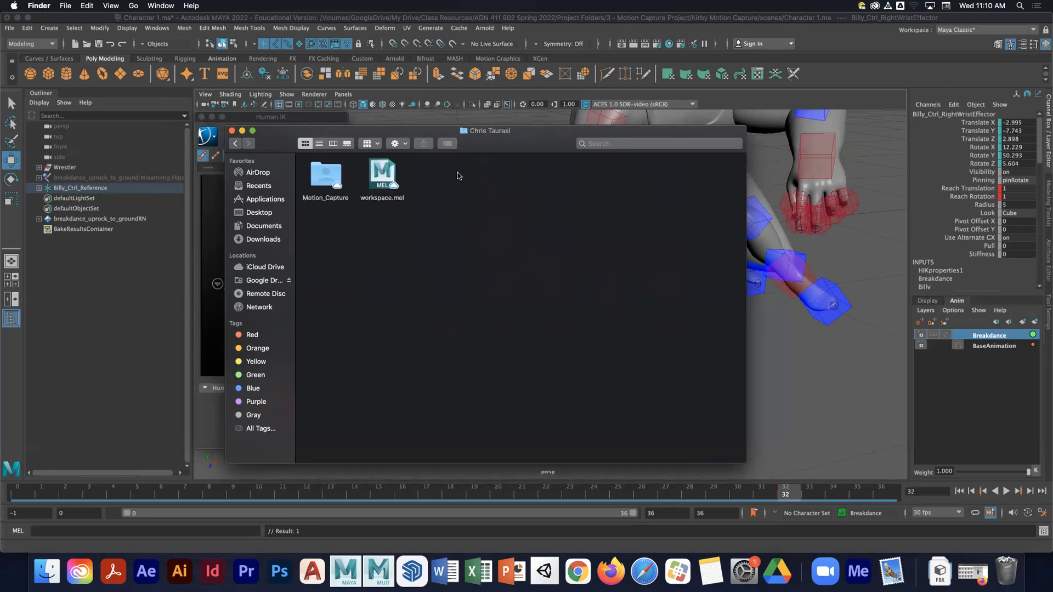
pyautogui.click(334, 175)
pyautogui.doubleClick(333, 175)
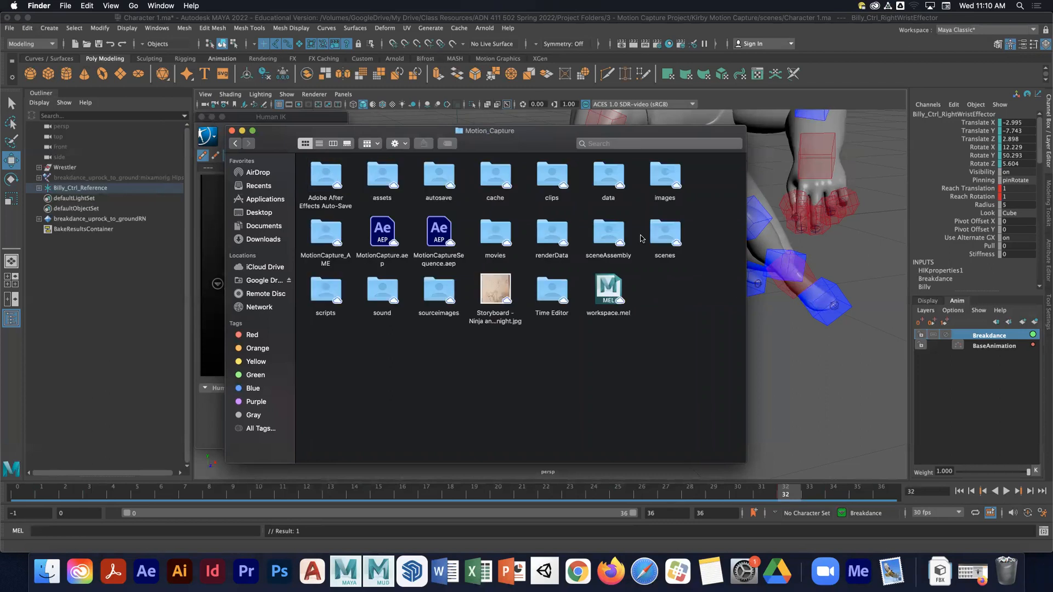
pyautogui.doubleClick(504, 230)
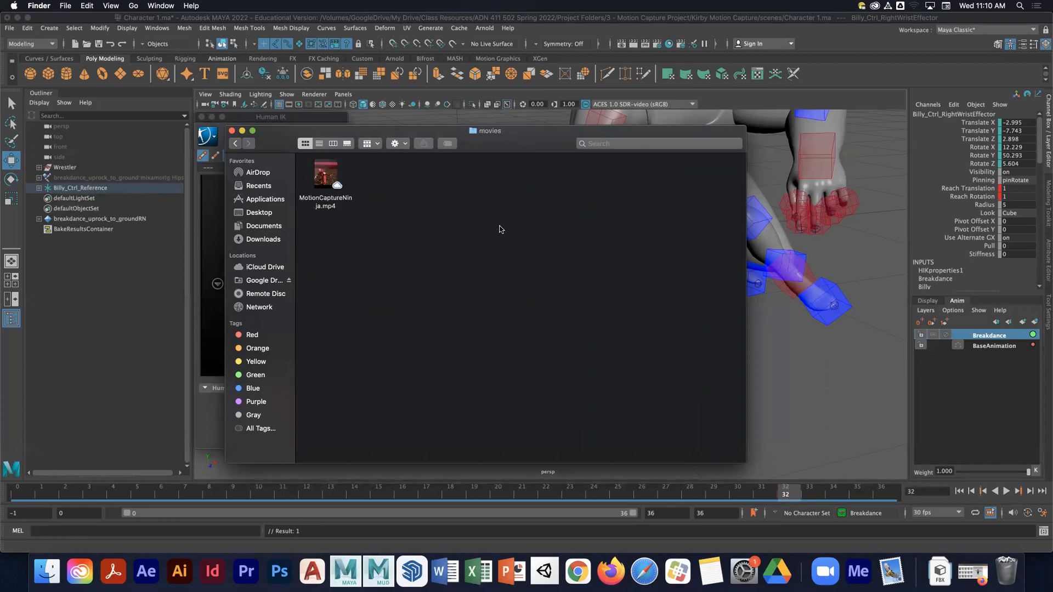
pyautogui.click(234, 144)
pyautogui.click(234, 145)
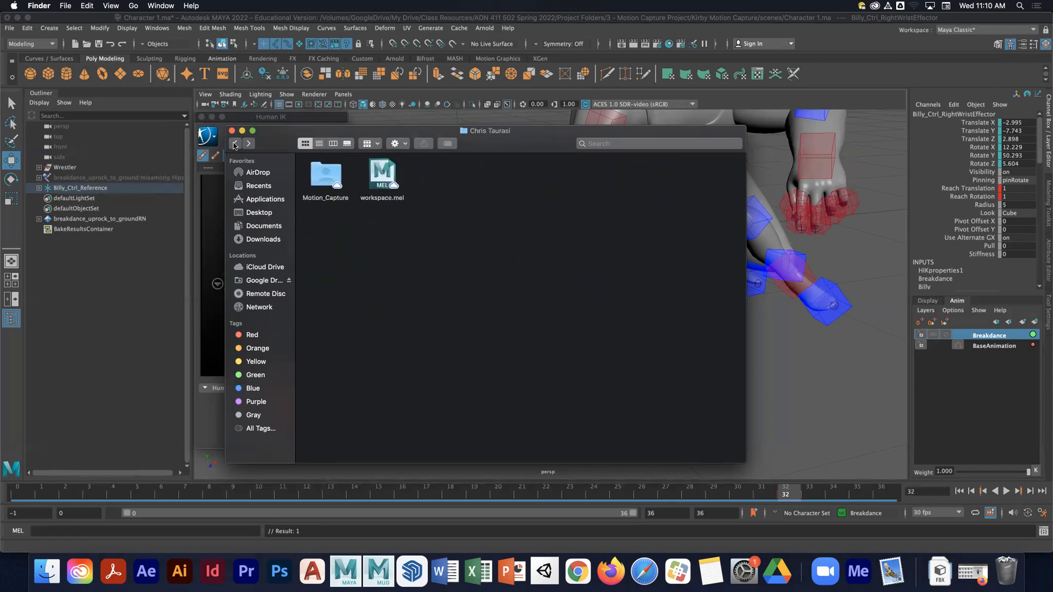
pyautogui.click(234, 145)
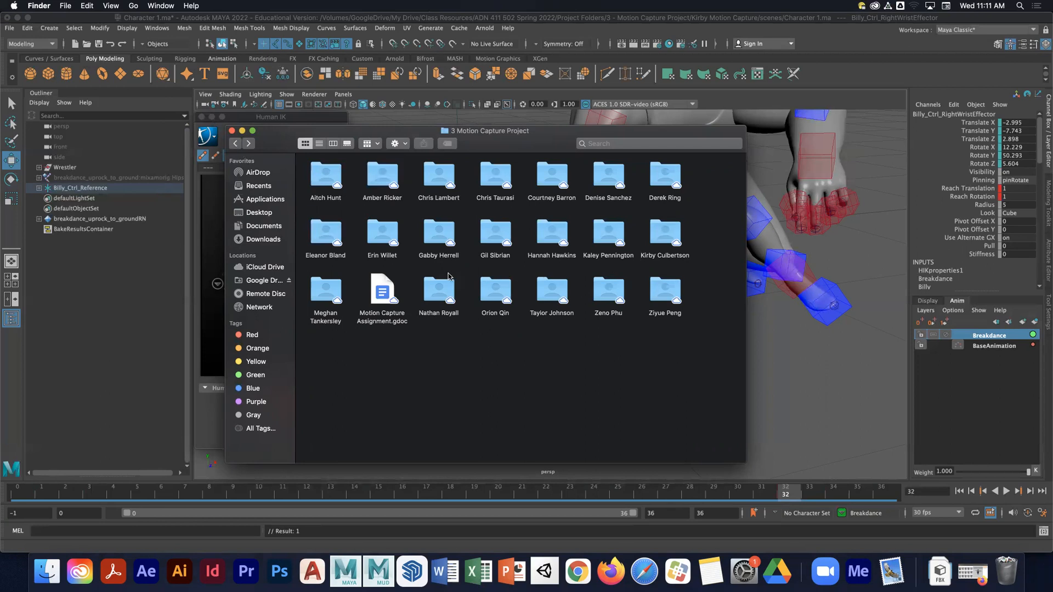
# - Open another student's Assassinate True.mp4 video in QuickTime Player and enlarge its window
pyautogui.doubleClick(444, 289)
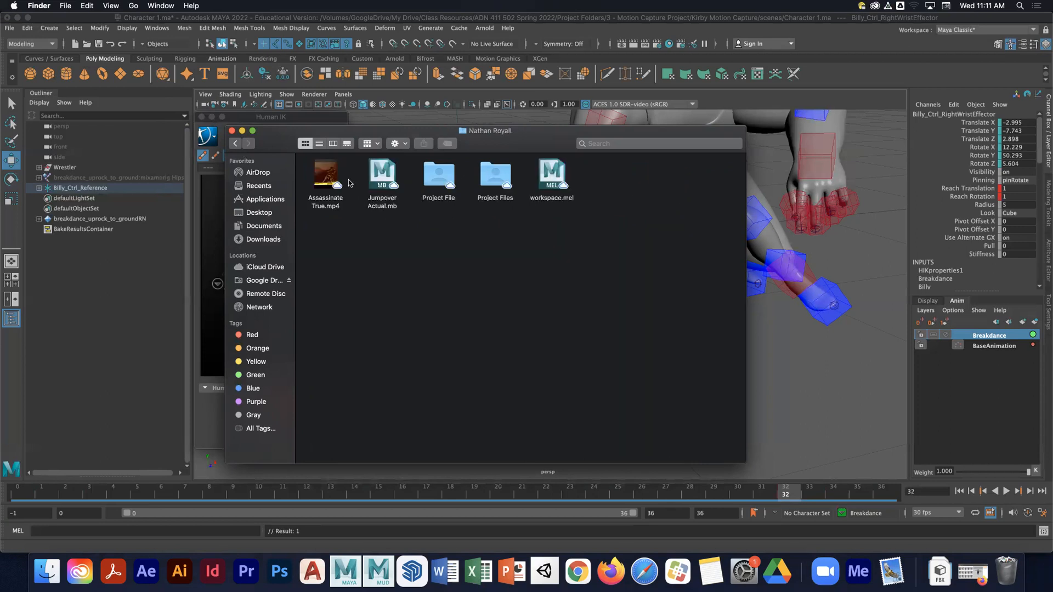
pyautogui.doubleClick(332, 175)
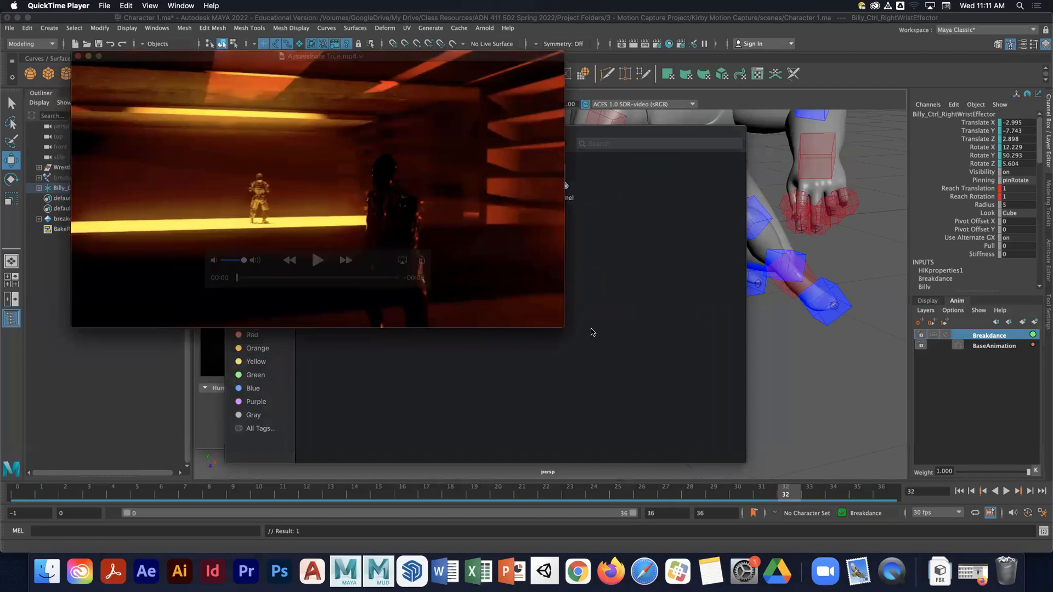
pyautogui.moveTo(557, 324); pyautogui.dragTo(935, 515)
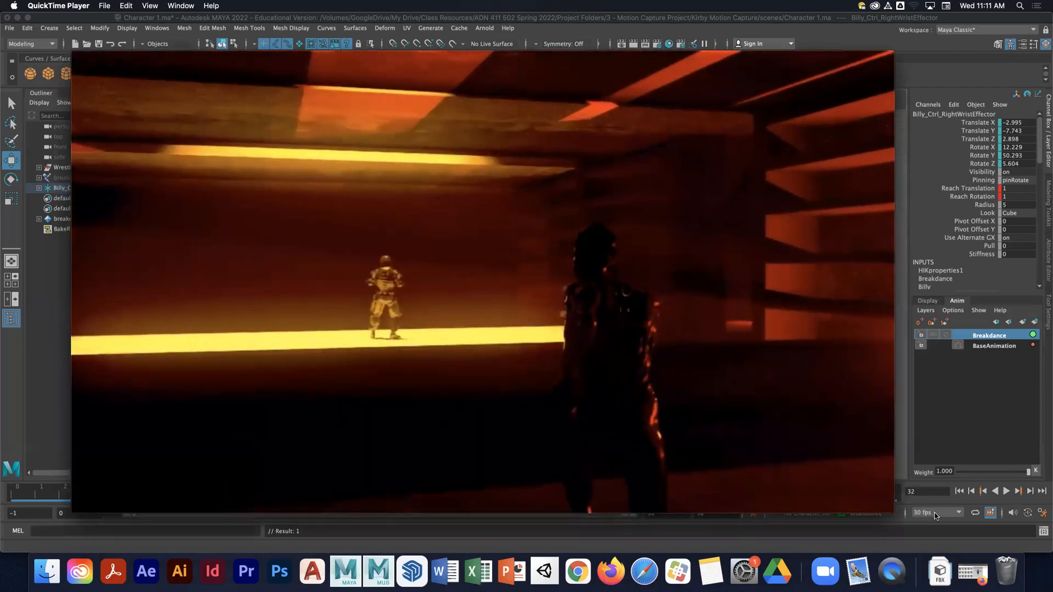
# - Scrub through and play the Assassinate True.mp4 video from its start to review the student's motion capture
pyautogui.moveTo(684, 457)
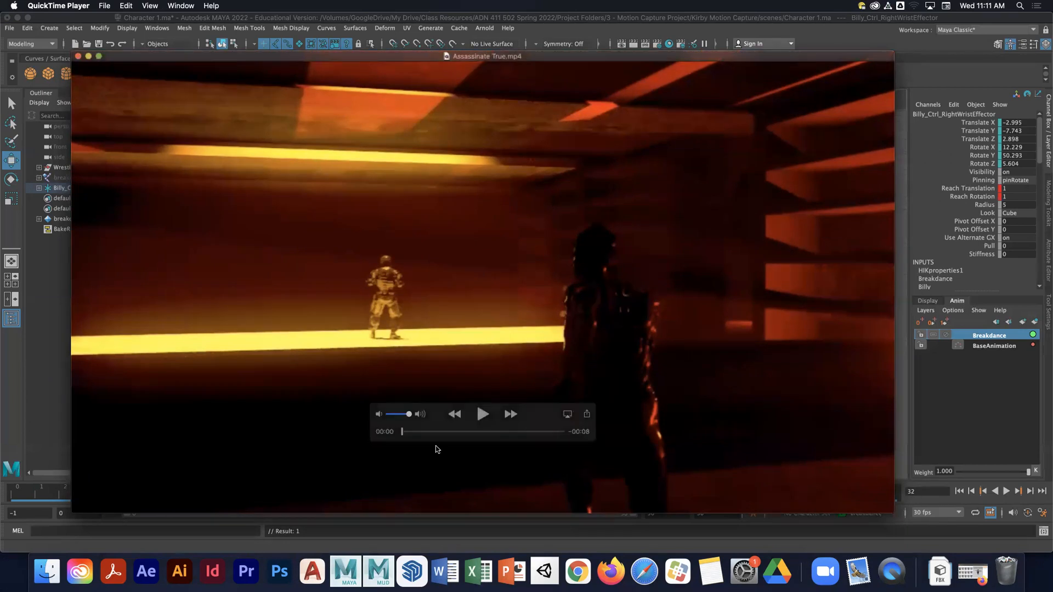
pyautogui.moveTo(405, 435); pyautogui.dragTo(428, 434)
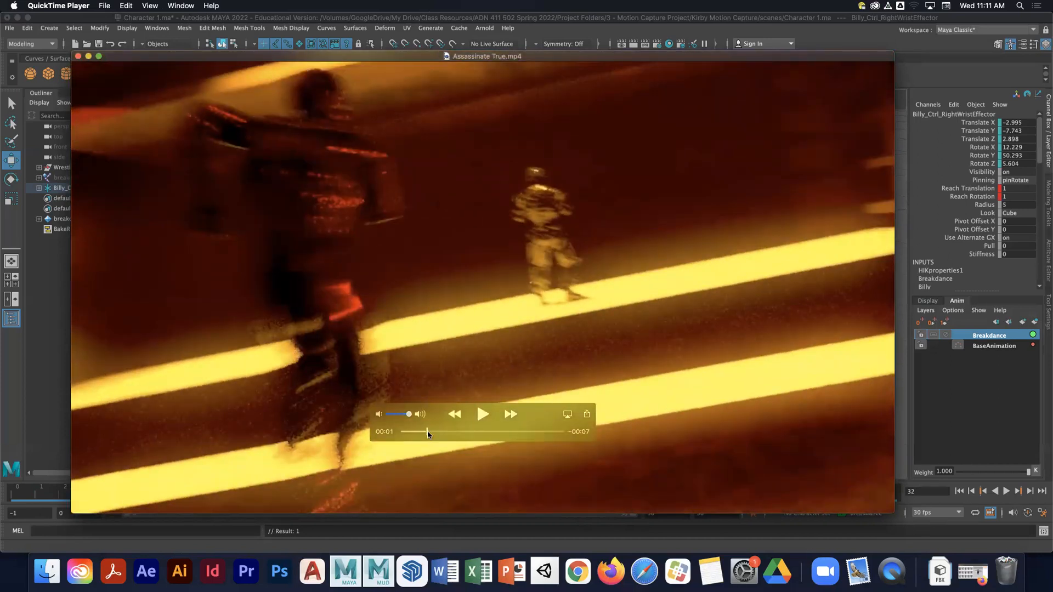
pyautogui.moveTo(427, 432); pyautogui.dragTo(452, 432)
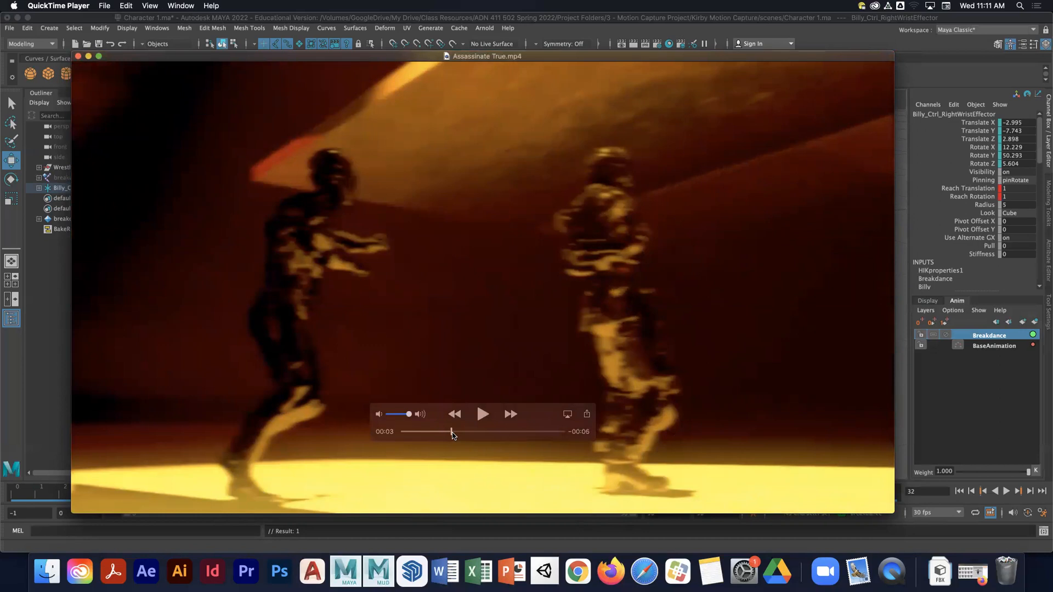
pyautogui.moveTo(452, 432); pyautogui.dragTo(396, 440)
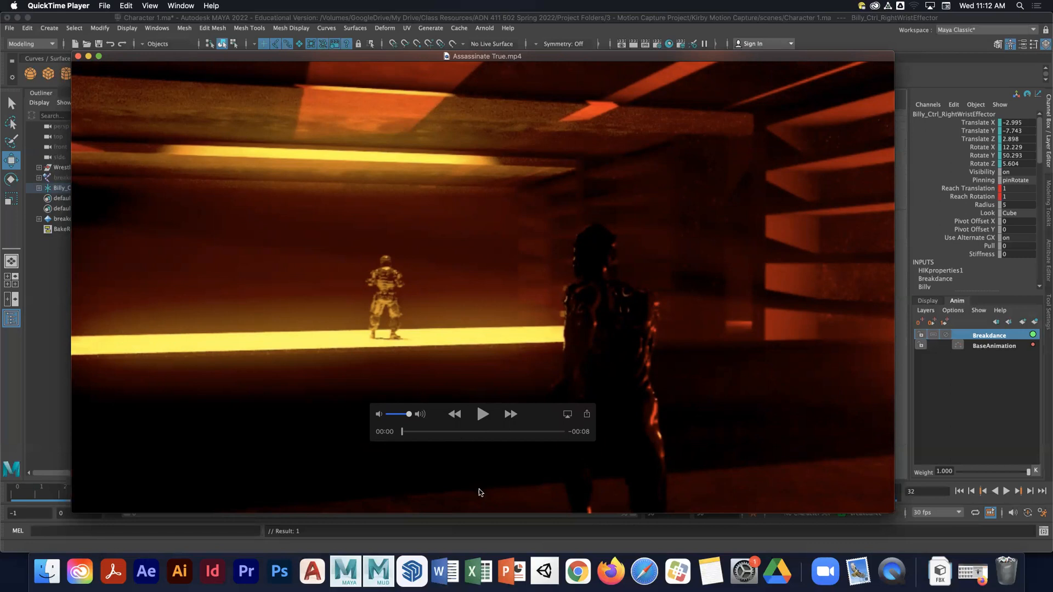
pyautogui.click(483, 415)
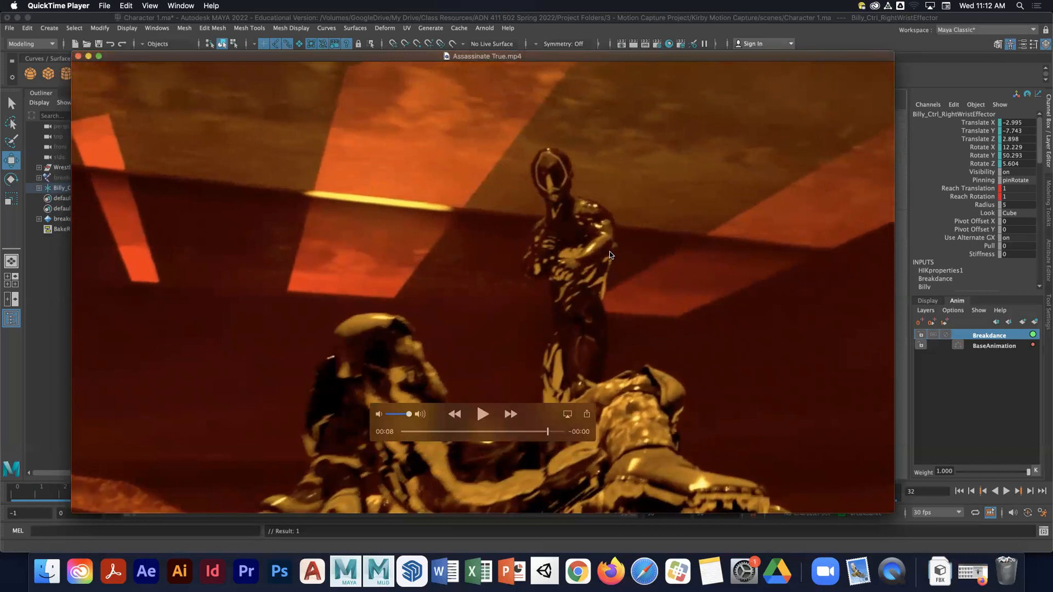
pyautogui.moveTo(547, 432); pyautogui.dragTo(403, 434)
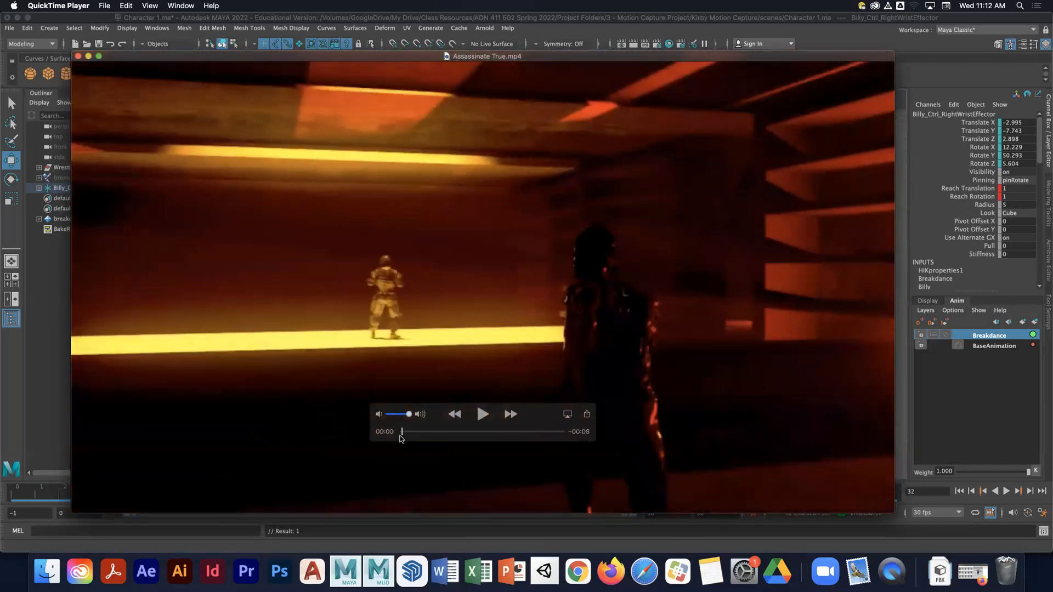
pyautogui.click(483, 415)
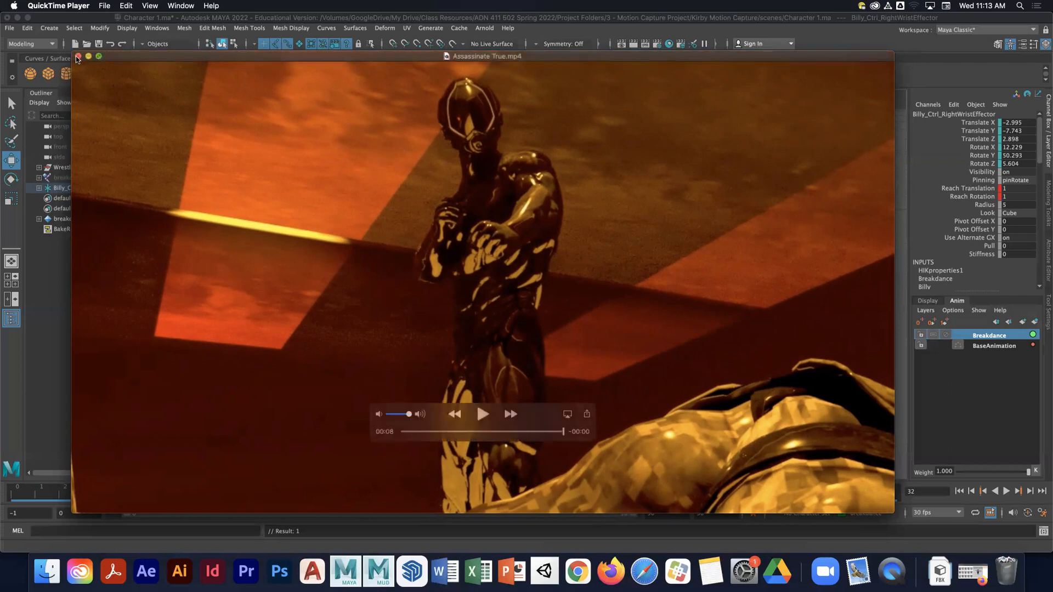
# - Close the video player, the Finder window and the Human IK window to return to the Maya viewport
pyautogui.click(77, 56)
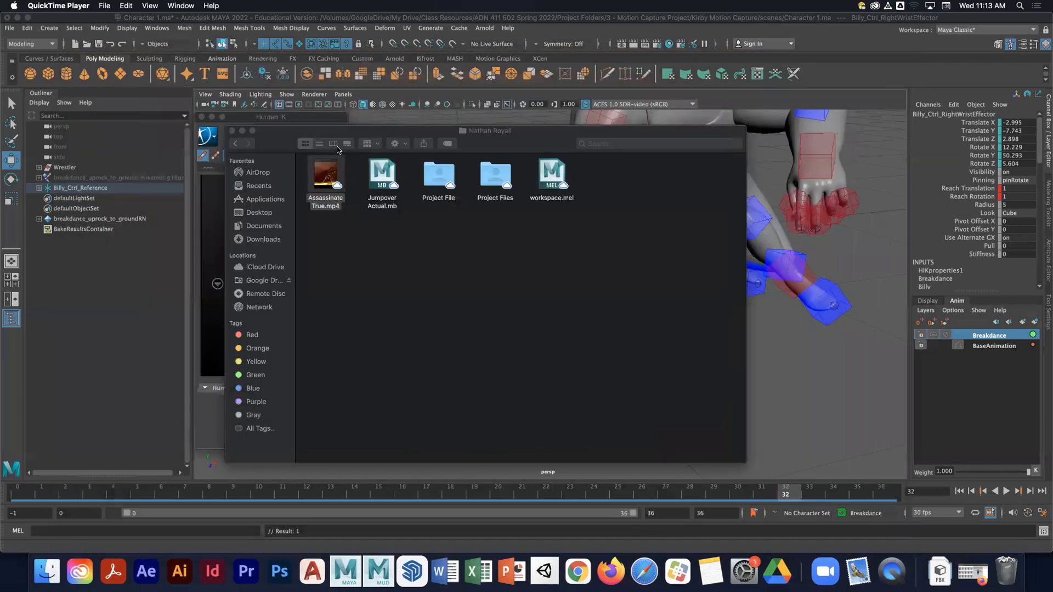
pyautogui.click(232, 131)
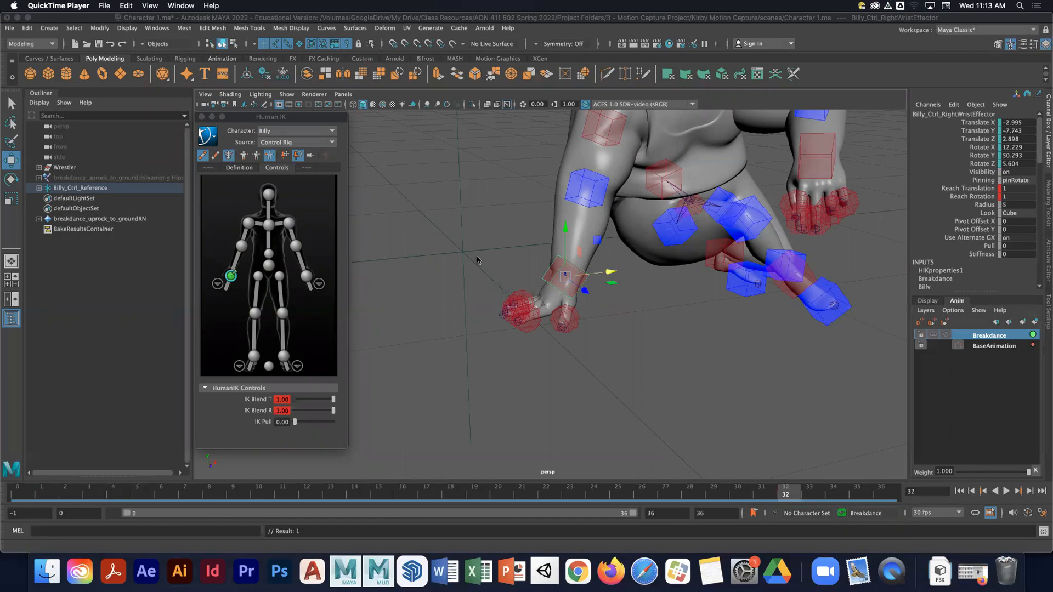
pyautogui.moveTo(281, 118)
pyautogui.mouseDown()
pyautogui.moveTo(297, 117)
pyautogui.moveTo(286, 120)
pyautogui.mouseUp()
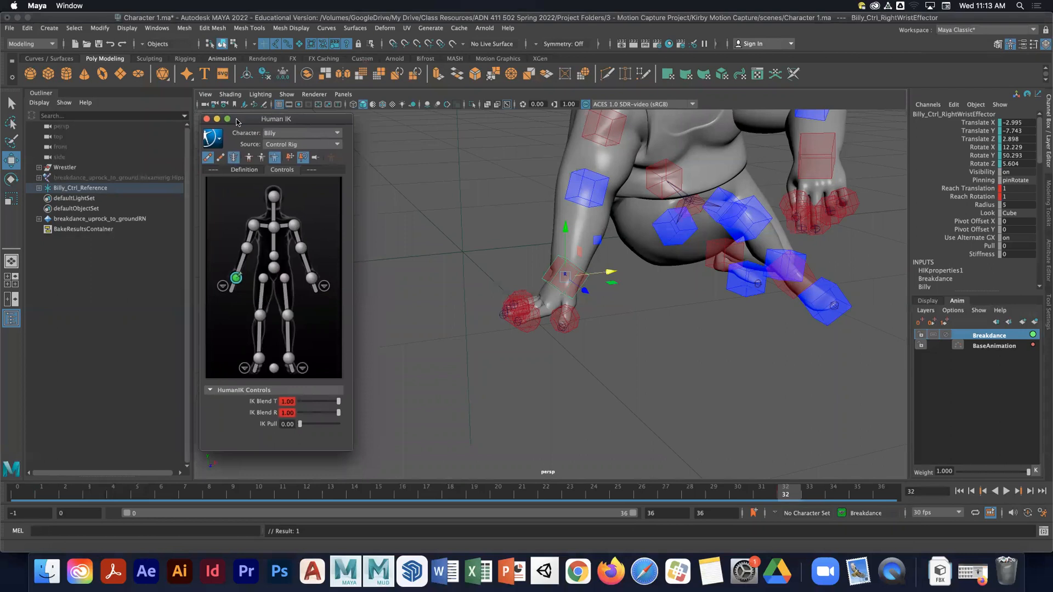
pyautogui.click(206, 119)
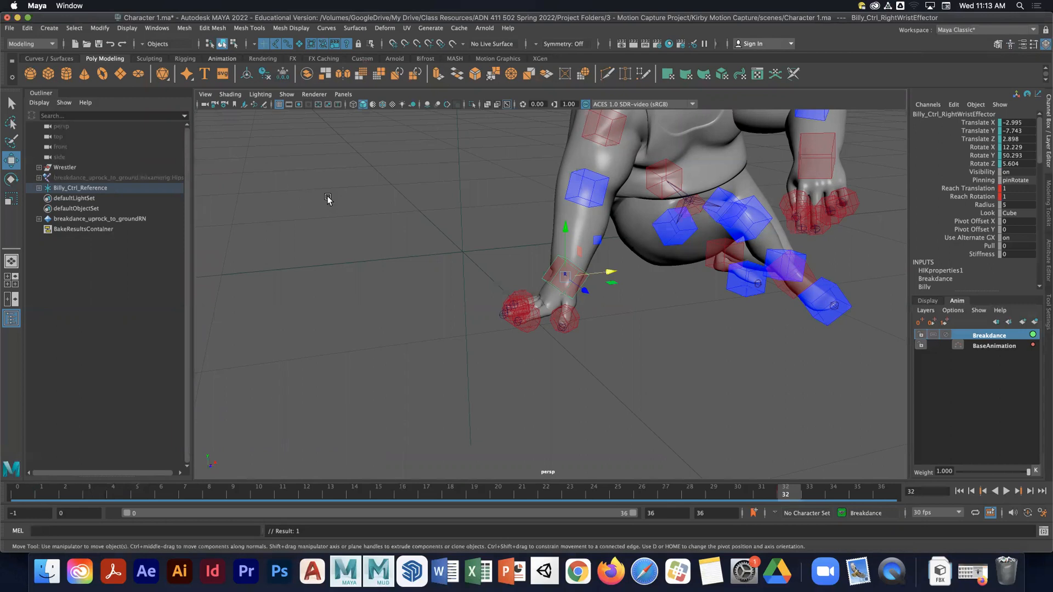
# - Switch to the Zoom app
pyautogui.click(834, 578)
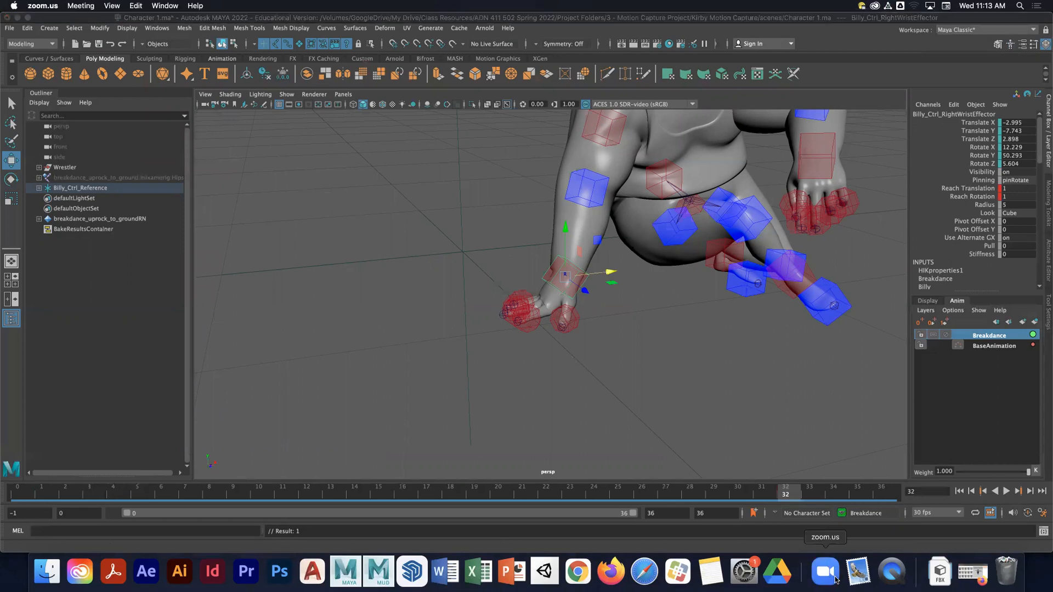